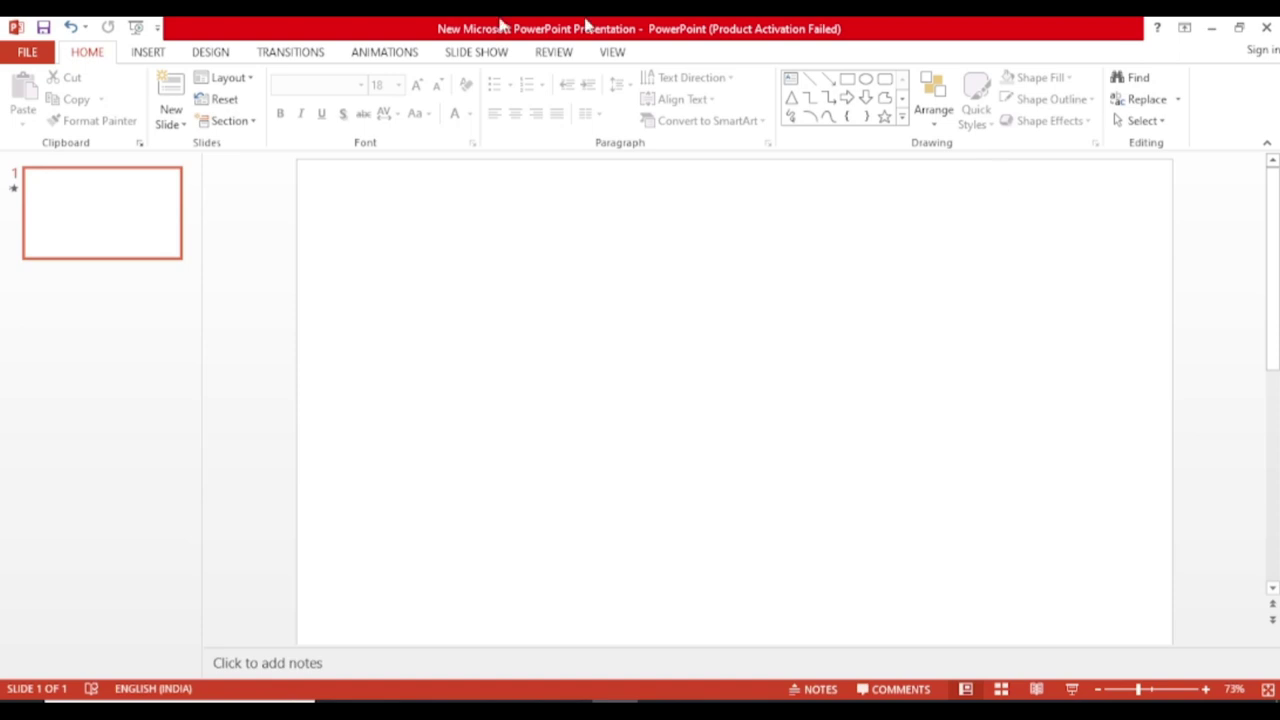
Turn on the slide guides and draw a rectangle over the slide's right half
{"action": "left_click", "coordinate": [612, 52]}
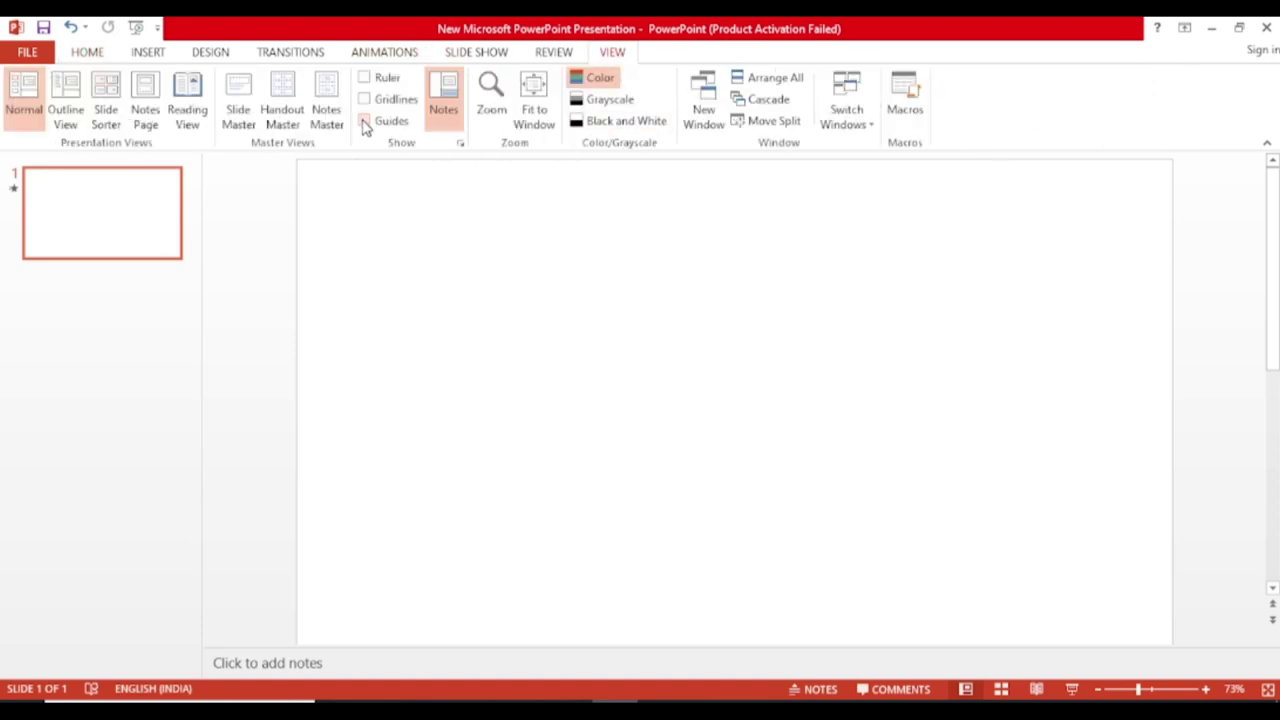
{"action": "left_click", "coordinate": [148, 52]}
{"action": "left_click", "coordinate": [320, 105]}
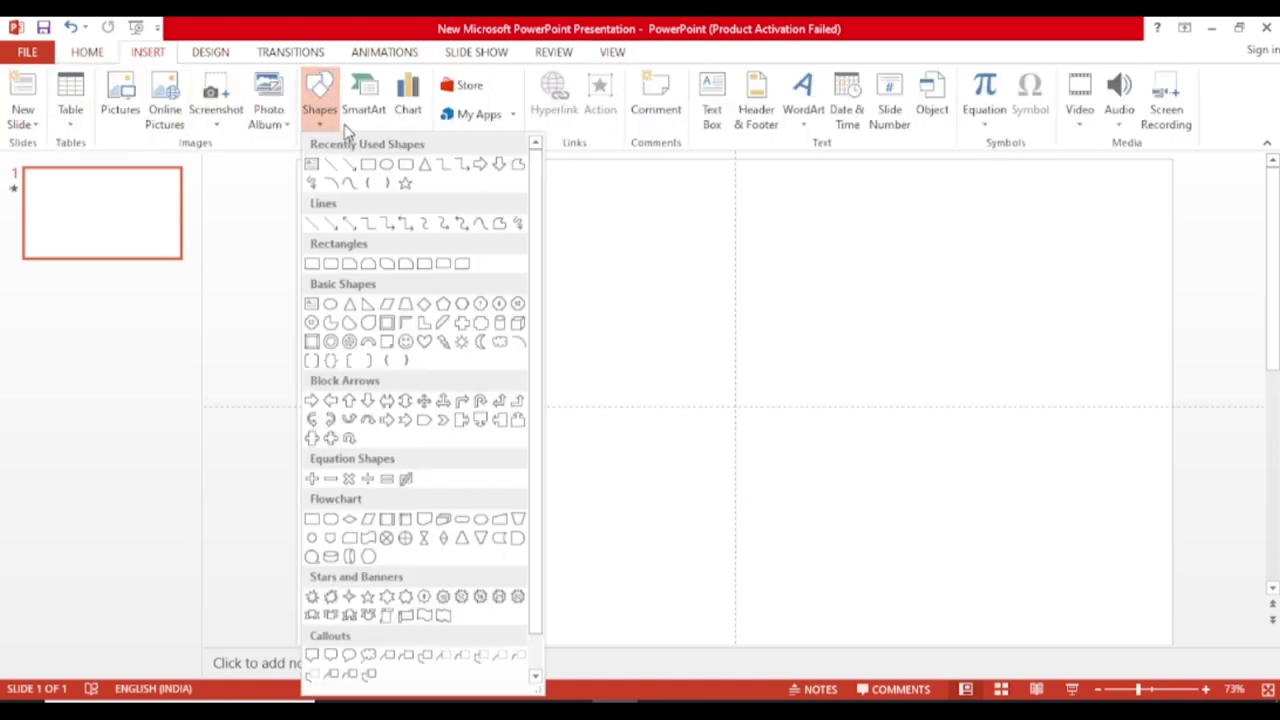
{"action": "left_click", "coordinate": [369, 166]}
{"action": "left_click_drag", "start_coordinate": [737, 160], "coordinate": [1172, 636]}
Give the rectangle a gradient fill with a pink first stop and a blue last stop, middle stops removed
{"action": "left_click", "coordinate": [1128, 690]}
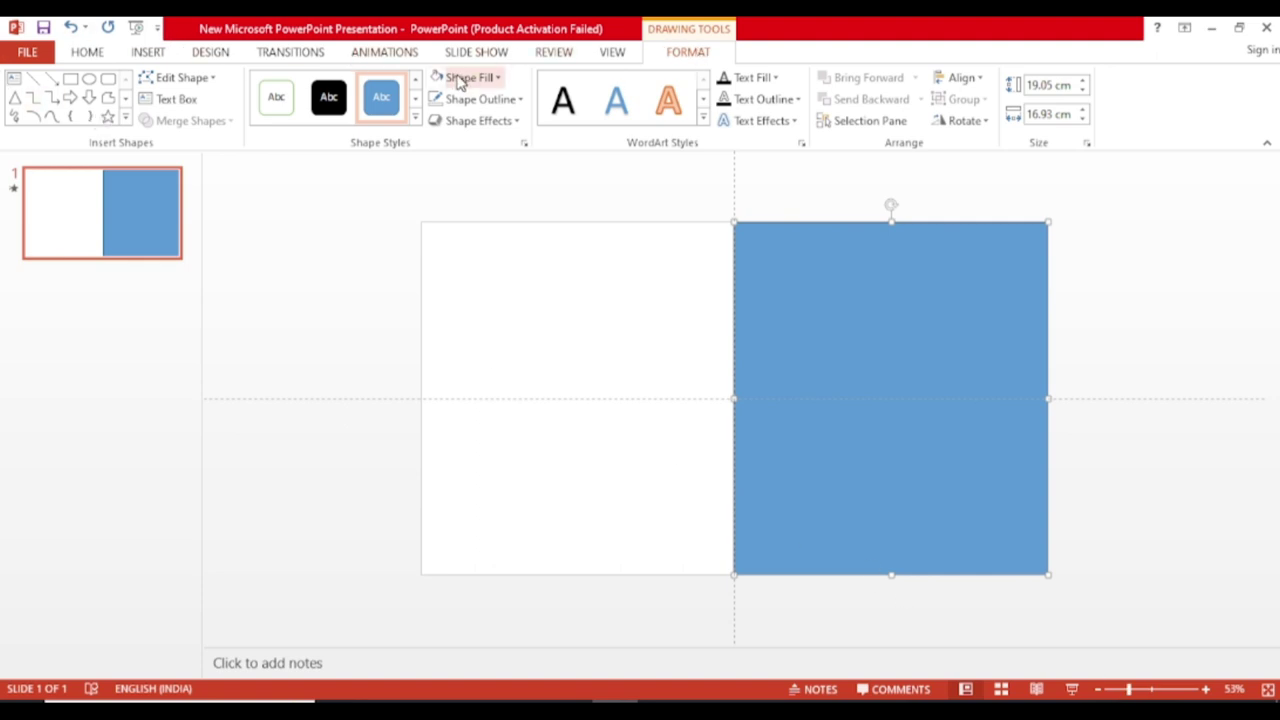
{"action": "left_click", "coordinate": [498, 78]}
{"action": "mouse_move", "coordinate": [478, 372]}
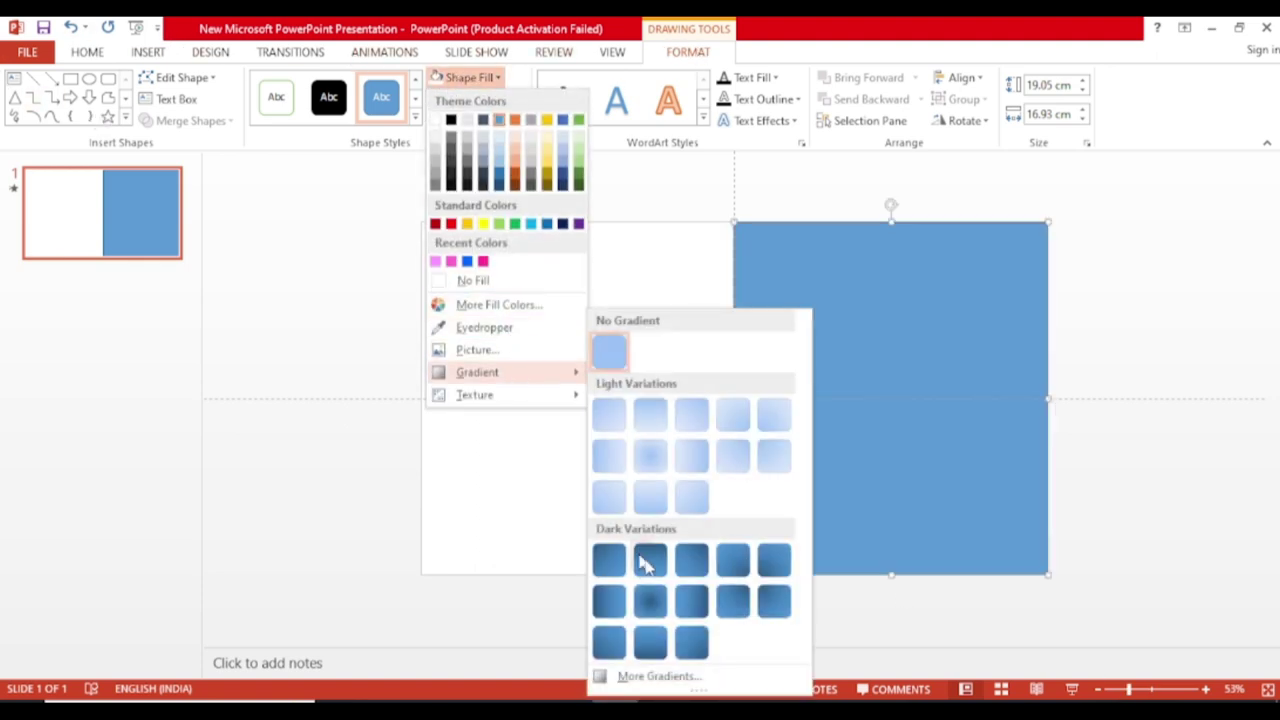
{"action": "left_click", "coordinate": [688, 678]}
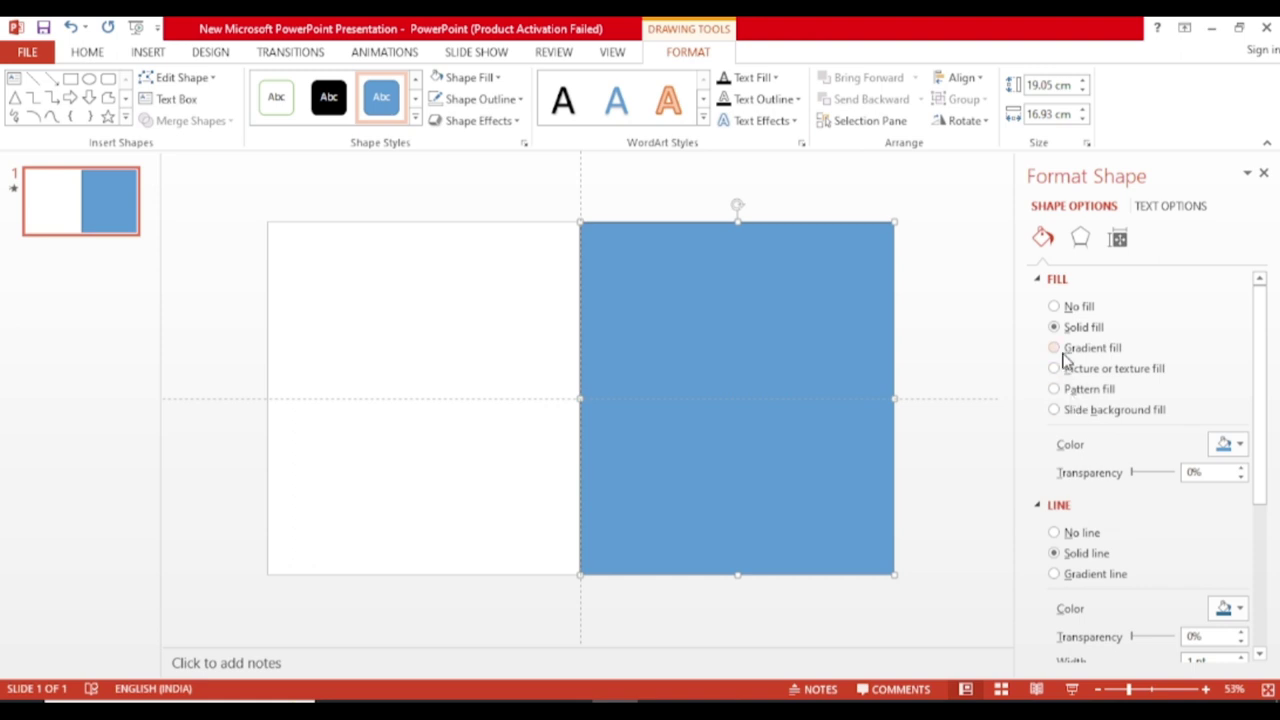
{"action": "left_click", "coordinate": [1062, 349]}
{"action": "left_click", "coordinate": [1239, 611]}
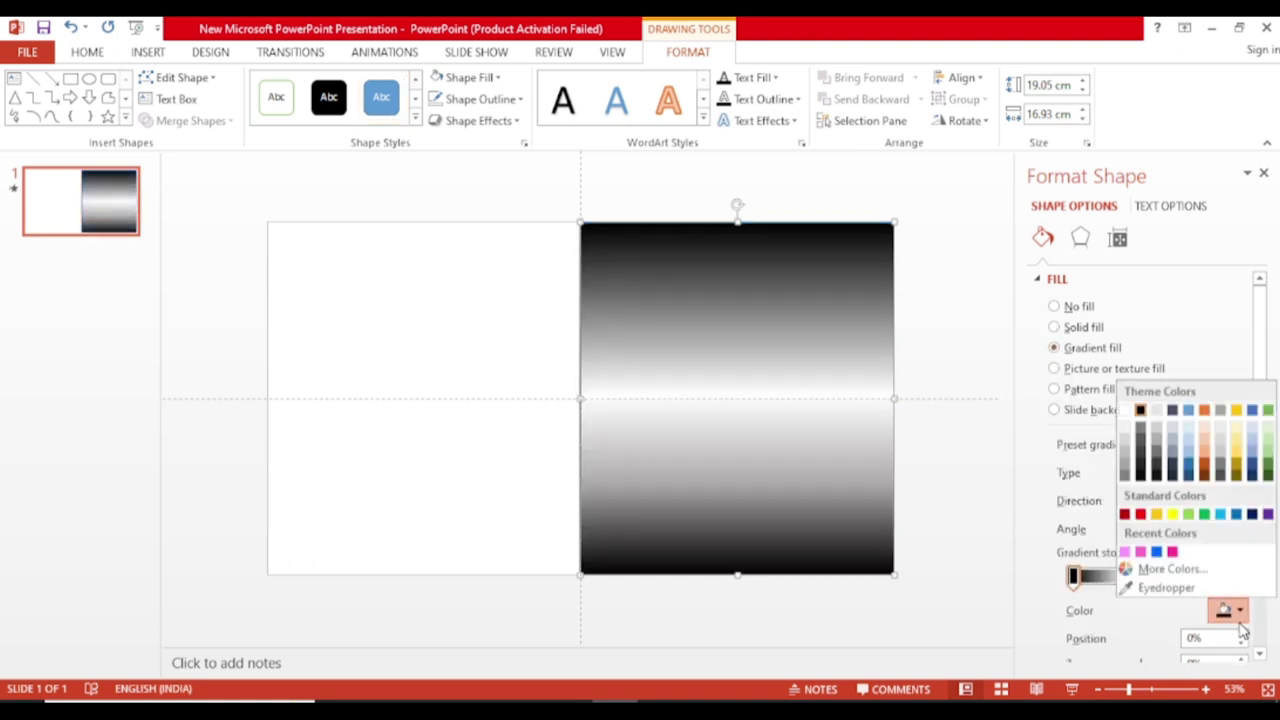
{"action": "left_click", "coordinate": [1125, 551]}
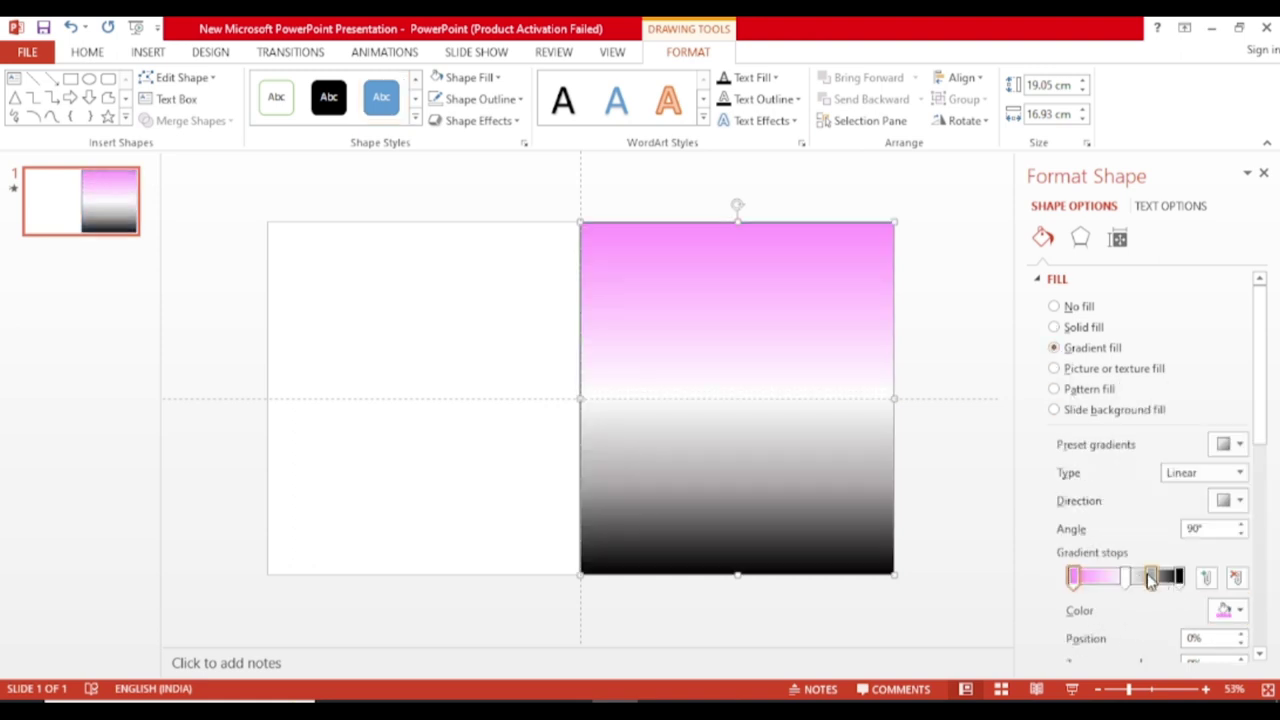
{"action": "left_click", "coordinate": [1150, 580]}
{"action": "left_click", "coordinate": [1236, 578]}
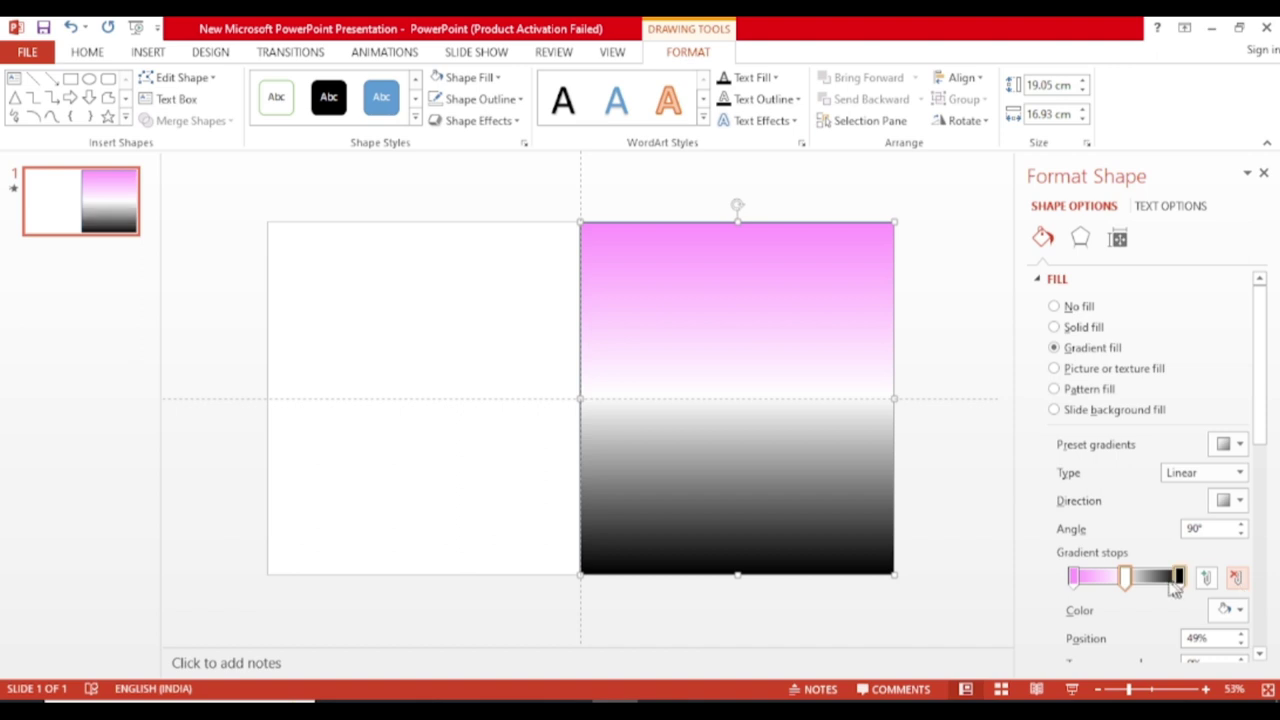
{"action": "left_click", "coordinate": [1236, 580]}
{"action": "left_click", "coordinate": [1240, 610]}
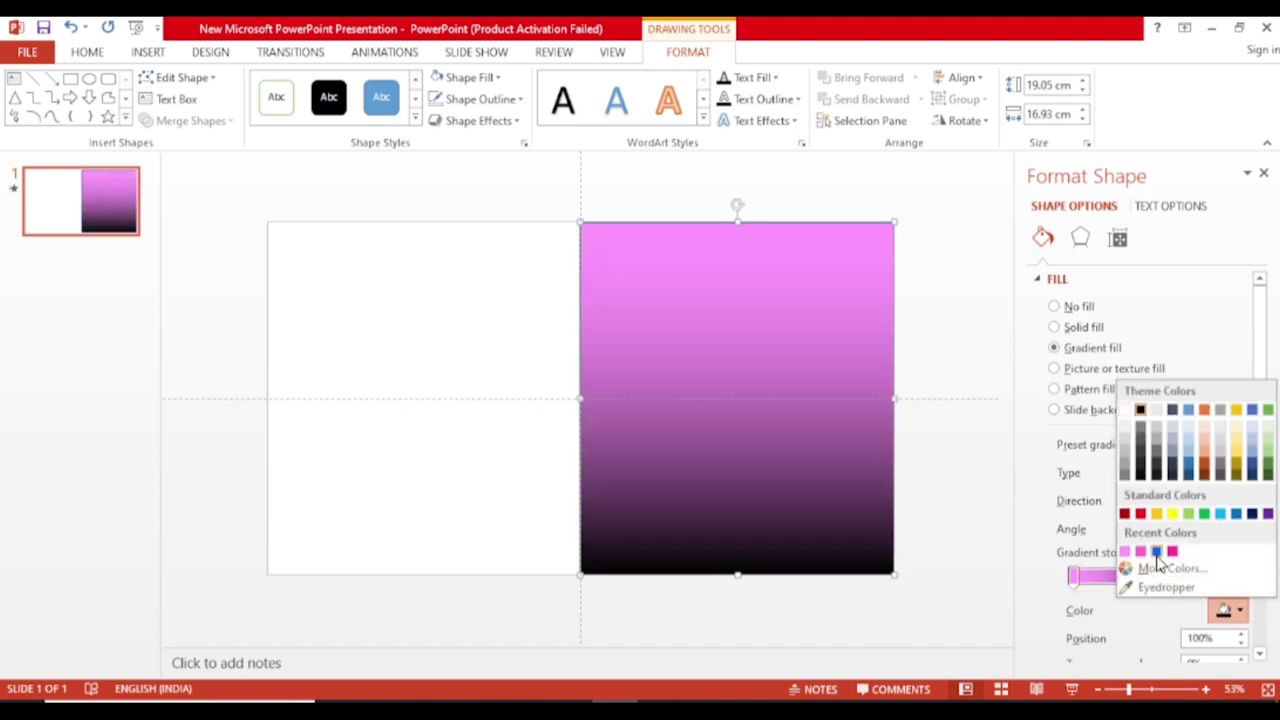
{"action": "left_click", "coordinate": [1156, 551]}
Set the gradient direction diagonally, from pink at top-left to blue at bottom-right
{"action": "left_click", "coordinate": [1240, 500]}
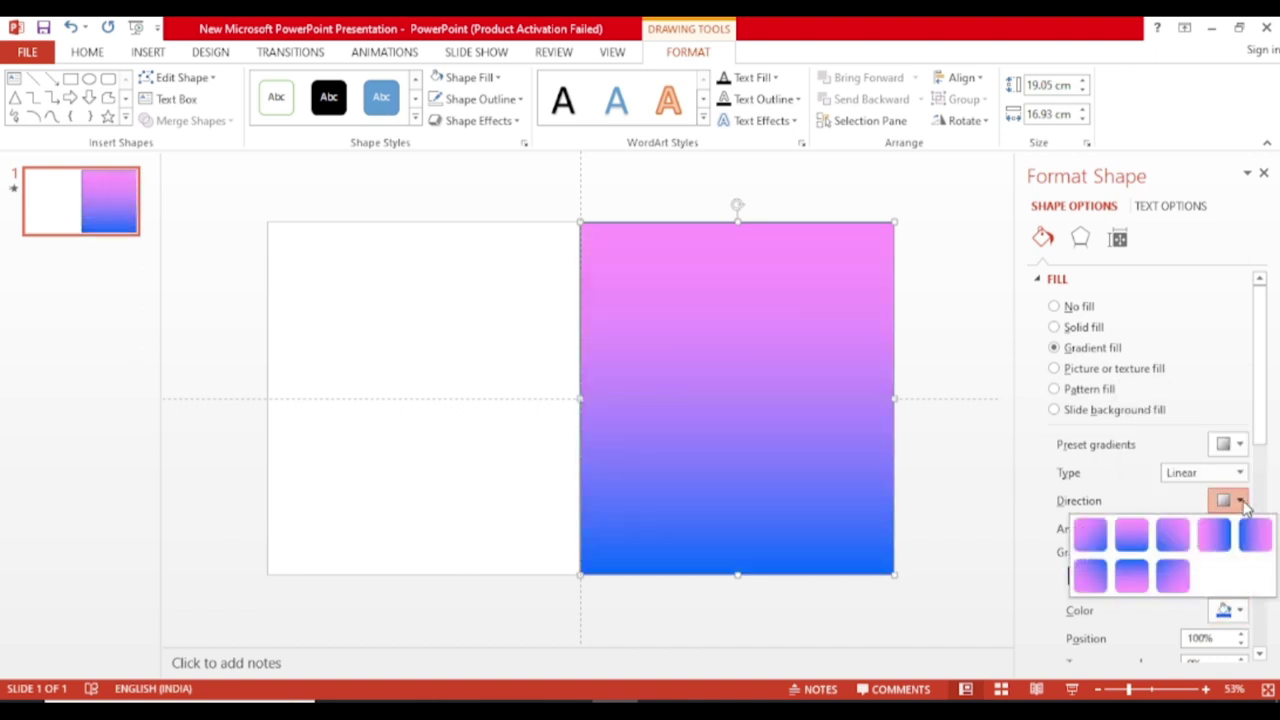
{"action": "left_click", "coordinate": [1172, 576]}
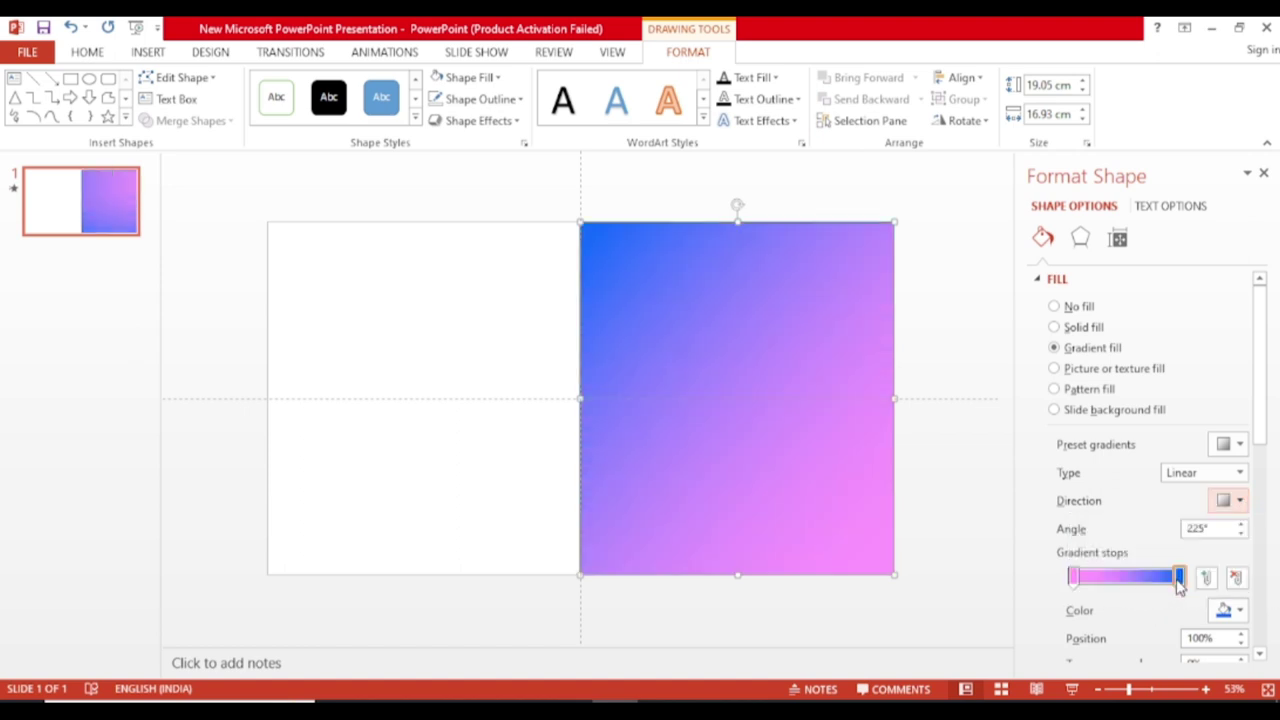
{"action": "left_click", "coordinate": [1240, 501]}
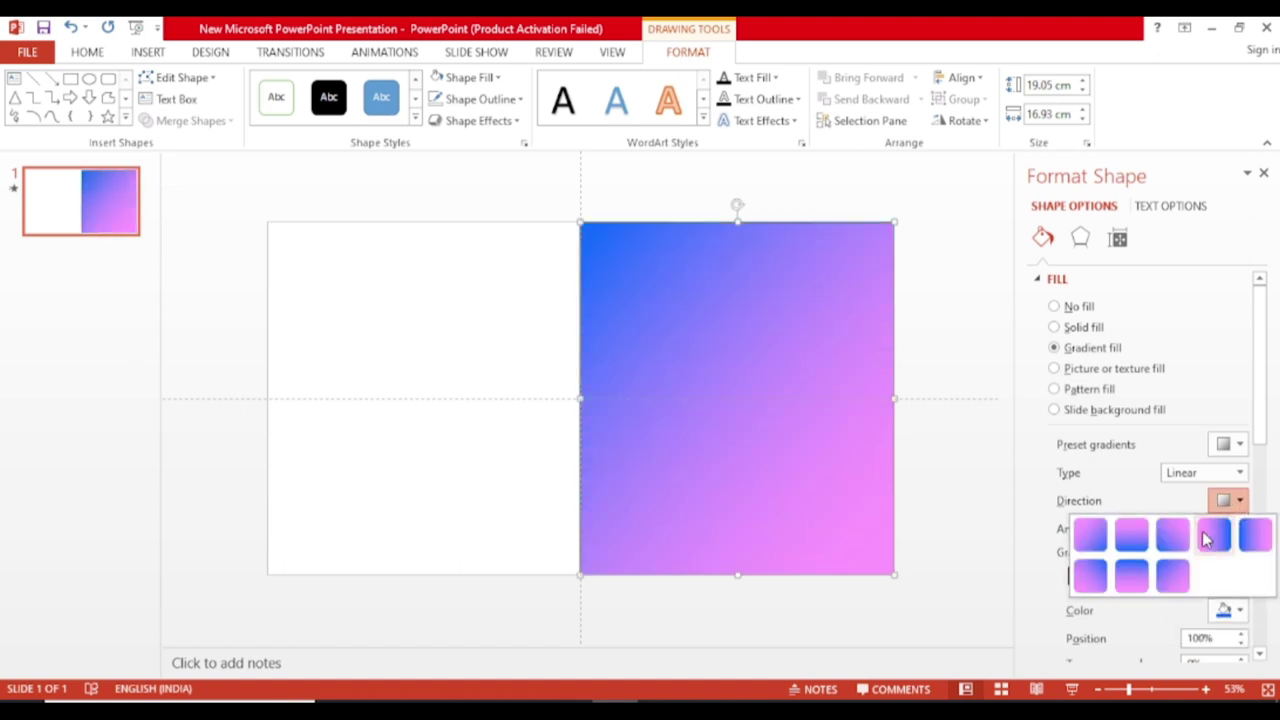
{"action": "left_click", "coordinate": [1090, 535]}
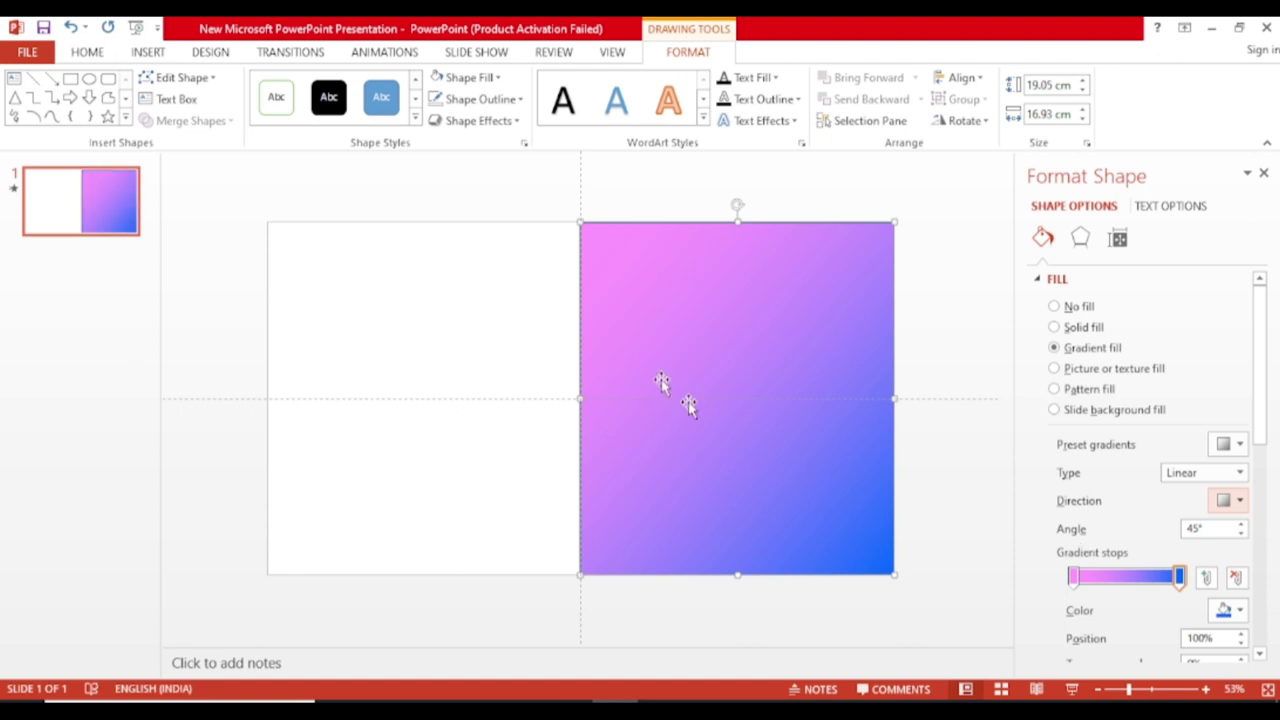
{"action": "left_click", "coordinate": [1264, 173]}
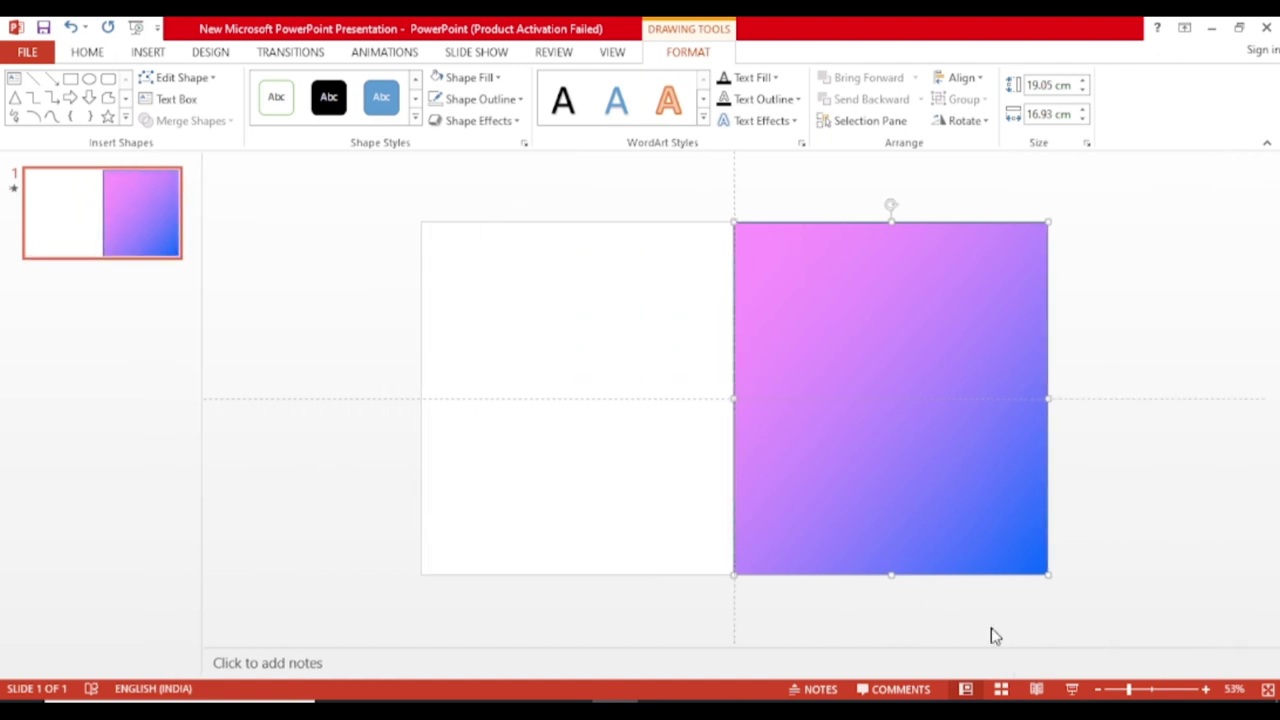
{"action": "left_click", "coordinate": [1144, 690]}
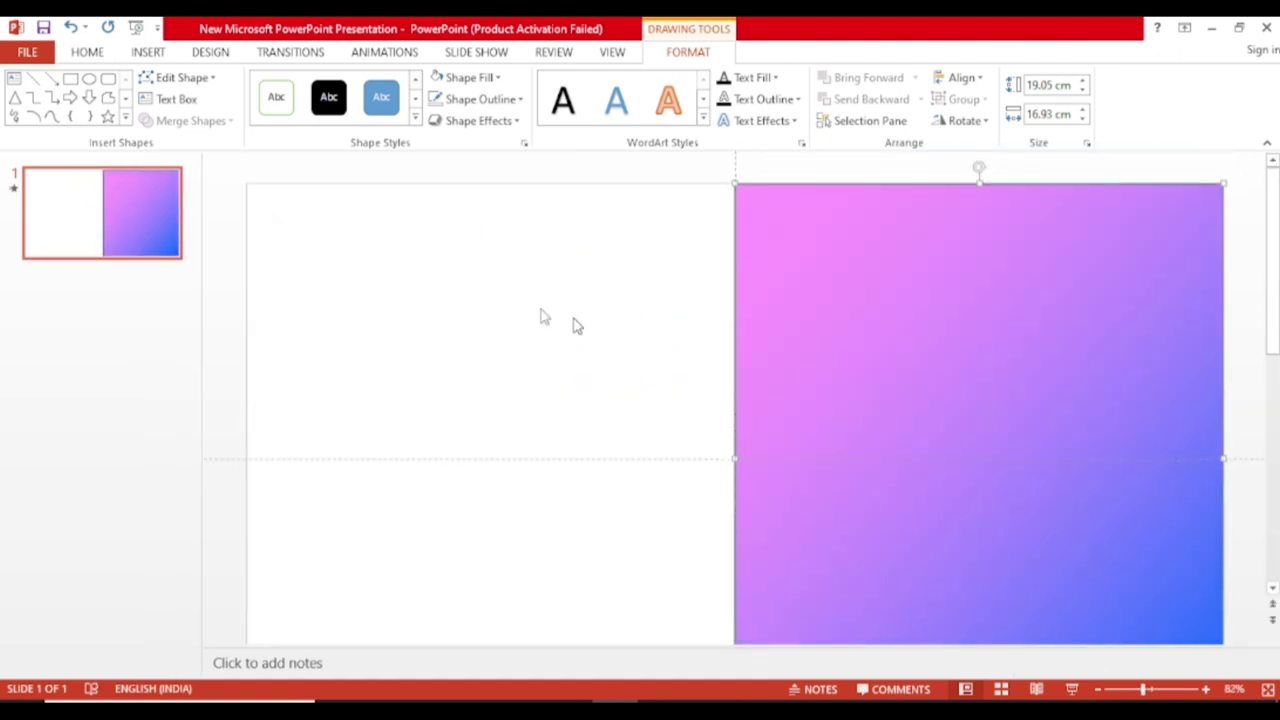
Draw a small square near the panel's top-left corner: white fill, no outline, inner shadow
{"action": "left_click", "coordinate": [72, 79]}
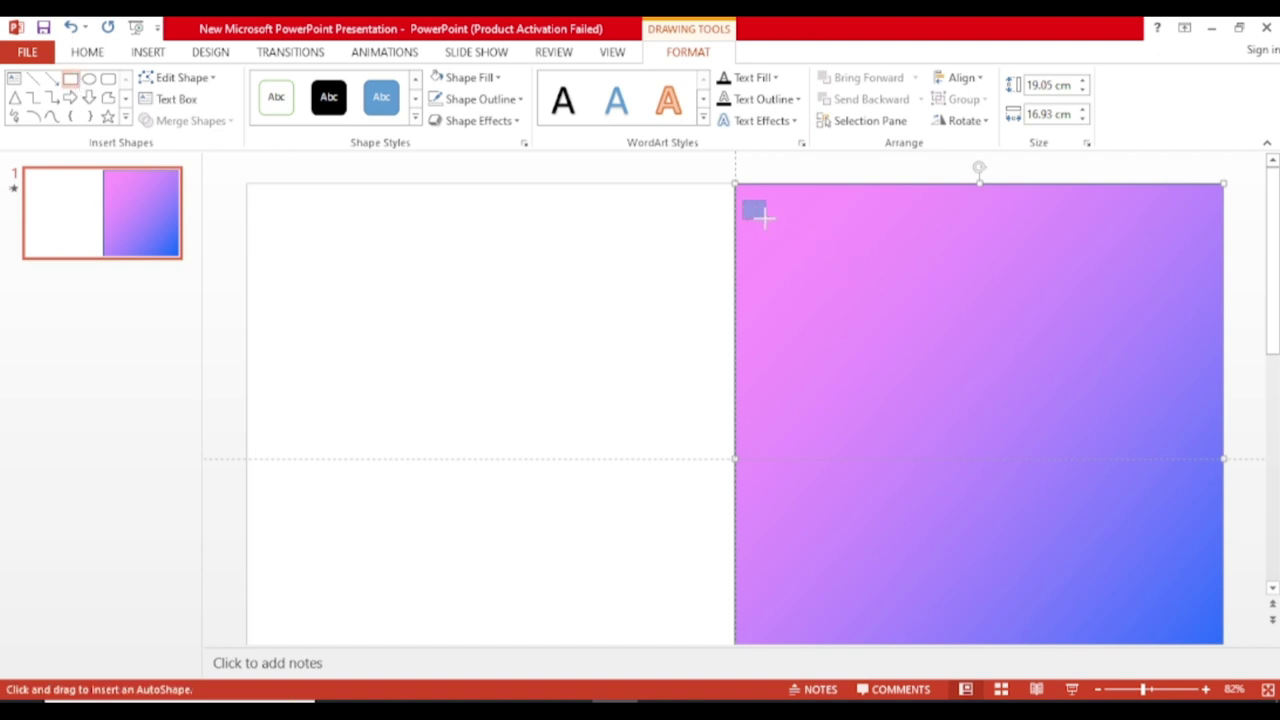
{"action": "left_click_drag", "start_coordinate": [762, 214], "coordinate": [765, 220]}
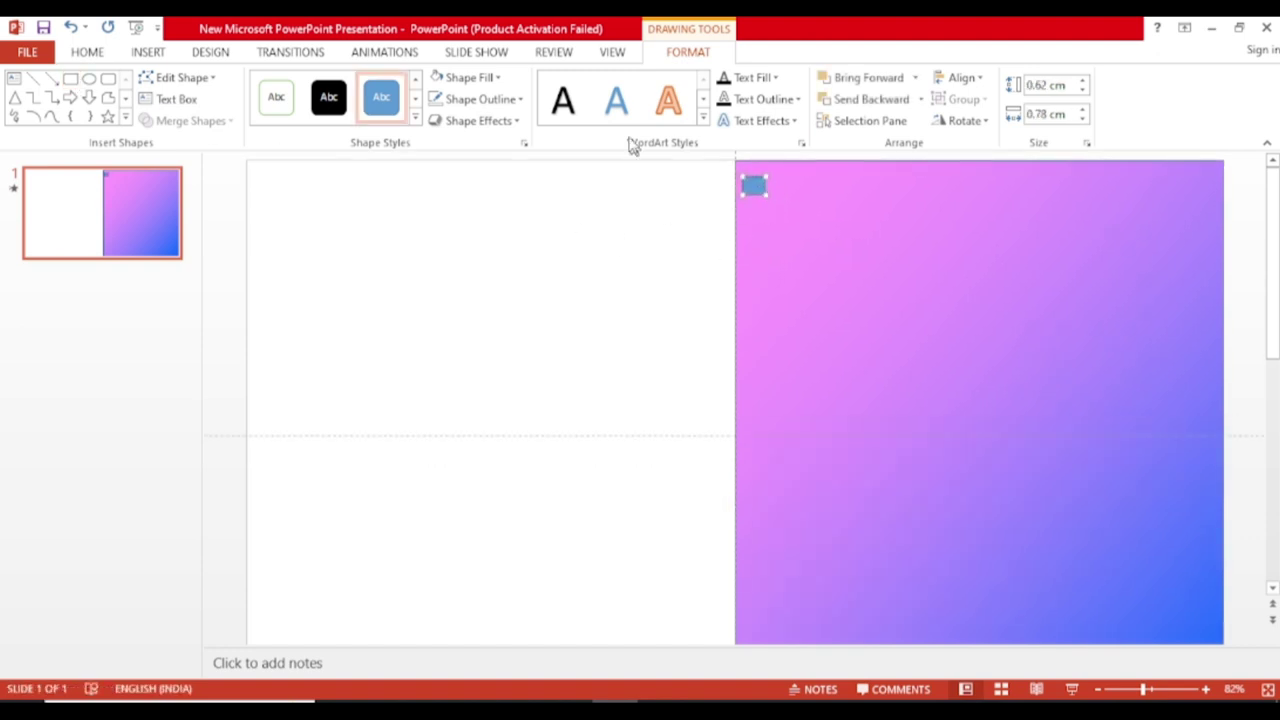
{"action": "left_click", "coordinate": [497, 78]}
{"action": "left_click", "coordinate": [435, 120]}
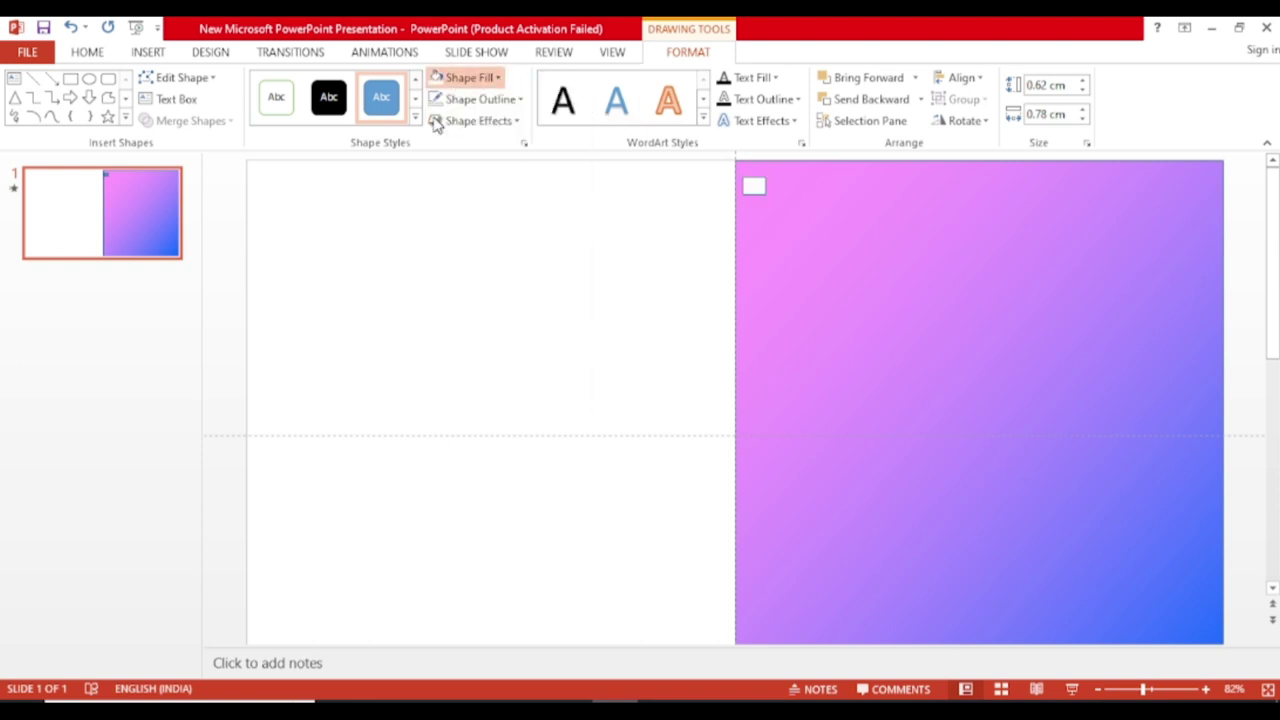
{"action": "left_click", "coordinate": [520, 99]}
{"action": "left_click", "coordinate": [490, 300]}
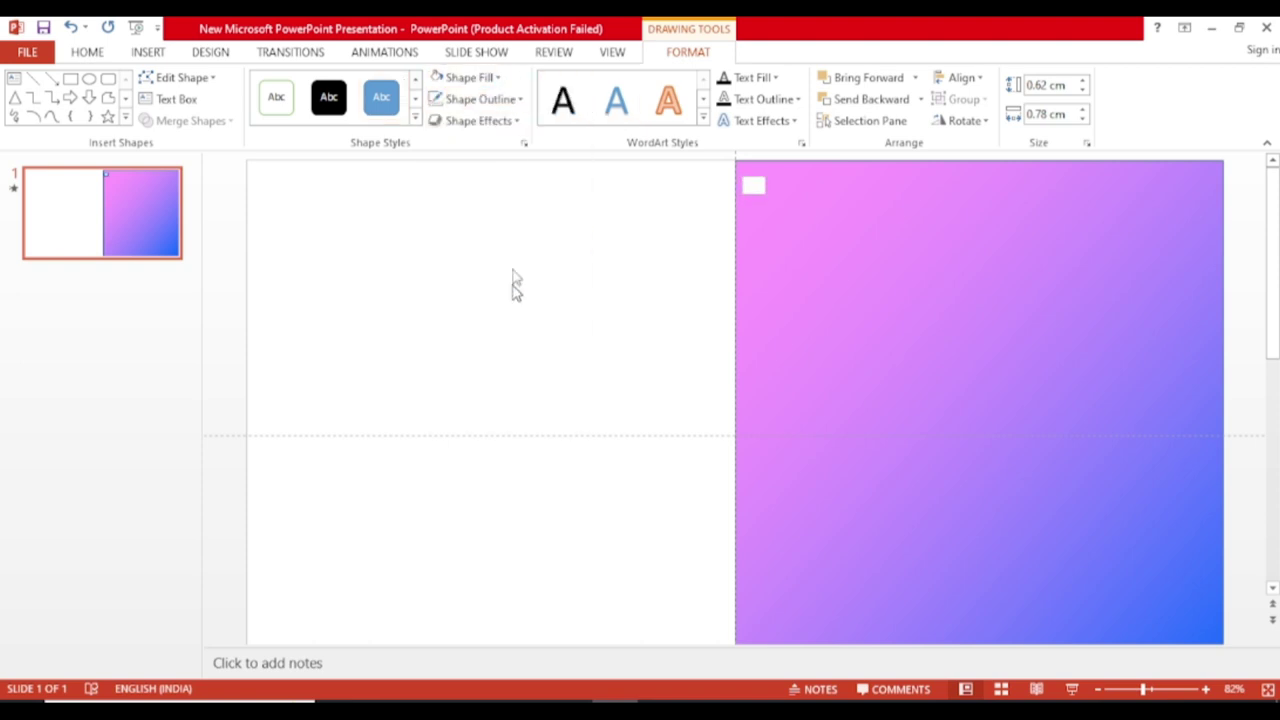
{"action": "left_click", "coordinate": [508, 122]}
{"action": "left_click", "coordinate": [590, 461]}
Draw a small arc on the left page and give it a 1.25 pt gradient line
{"action": "left_click", "coordinate": [33, 116]}
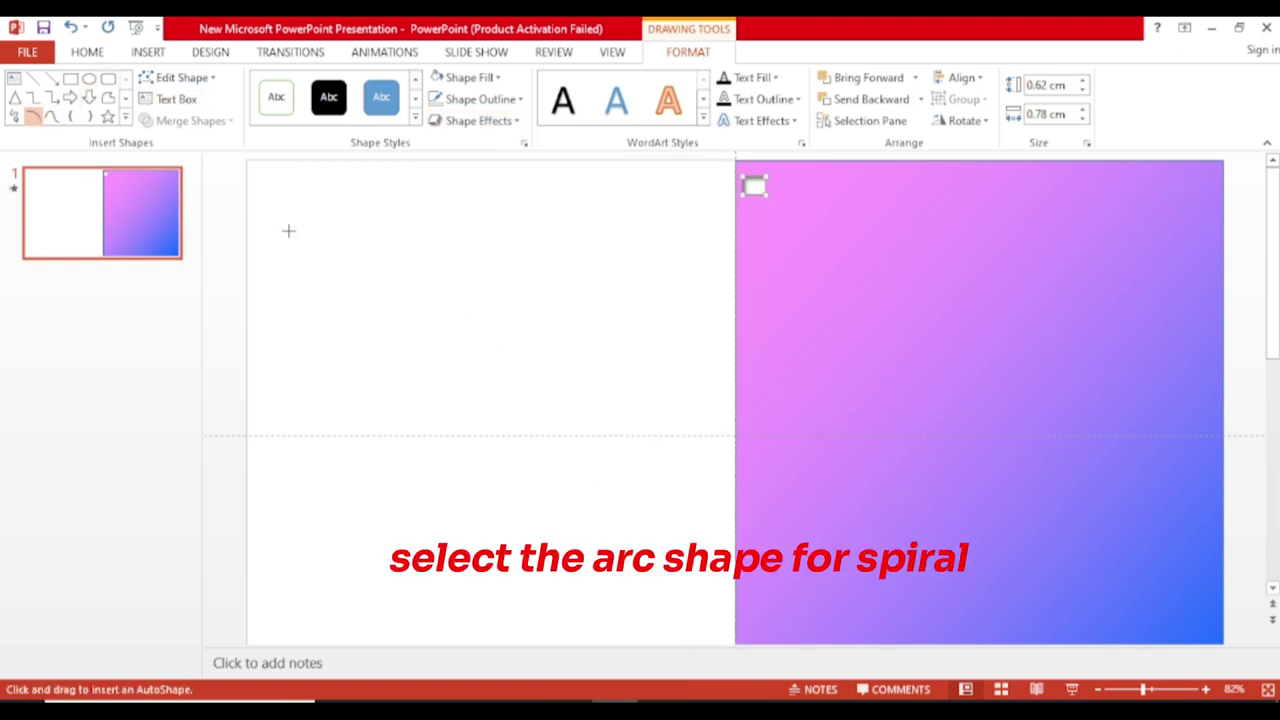
{"action": "left_click_drag", "start_coordinate": [435, 243], "coordinate": [507, 295]}
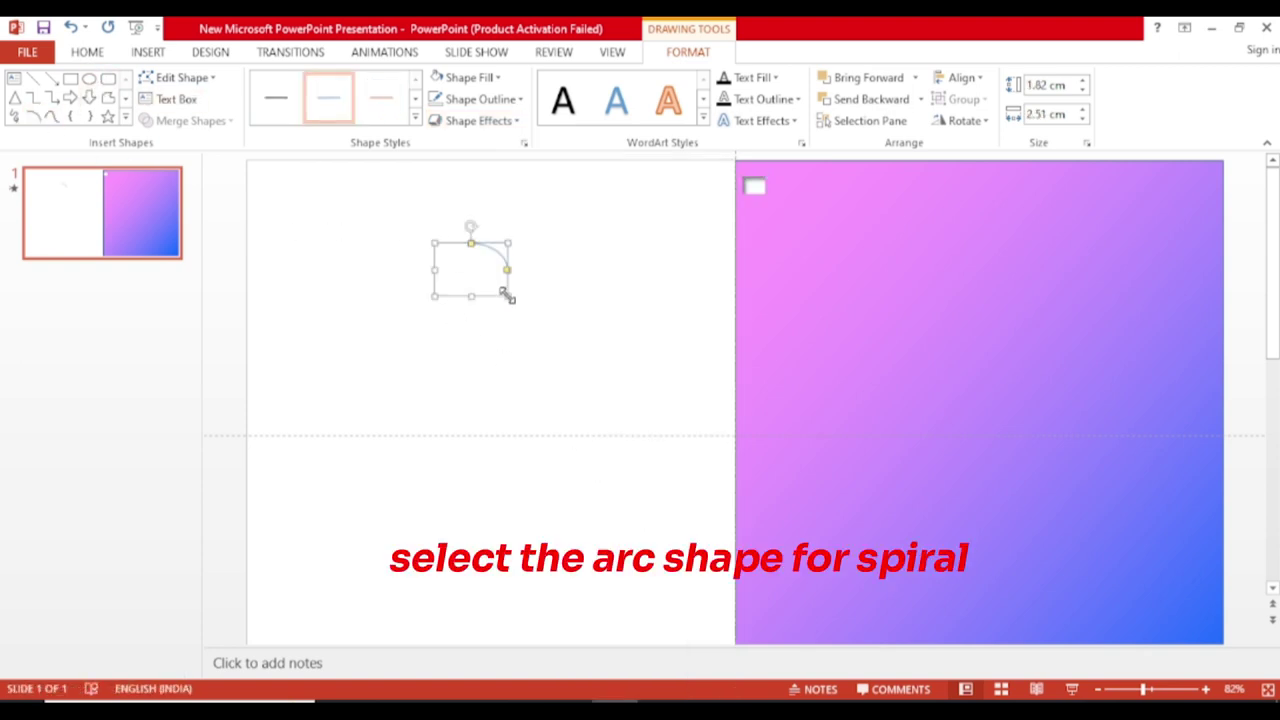
{"action": "right_click", "coordinate": [497, 256]}
{"action": "left_click", "coordinate": [560, 565]}
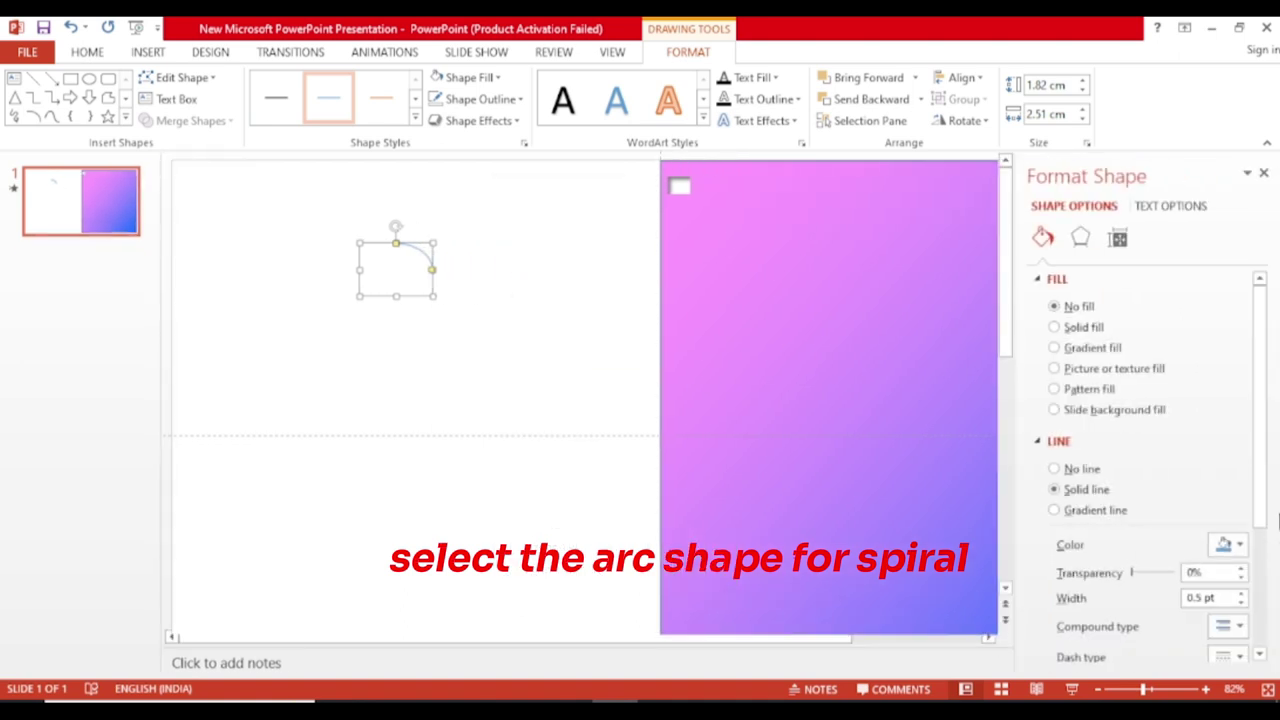
{"action": "left_click", "coordinate": [1241, 594]}
{"action": "left_click", "coordinate": [1241, 594]}
{"action": "left_click", "coordinate": [1241, 594]}
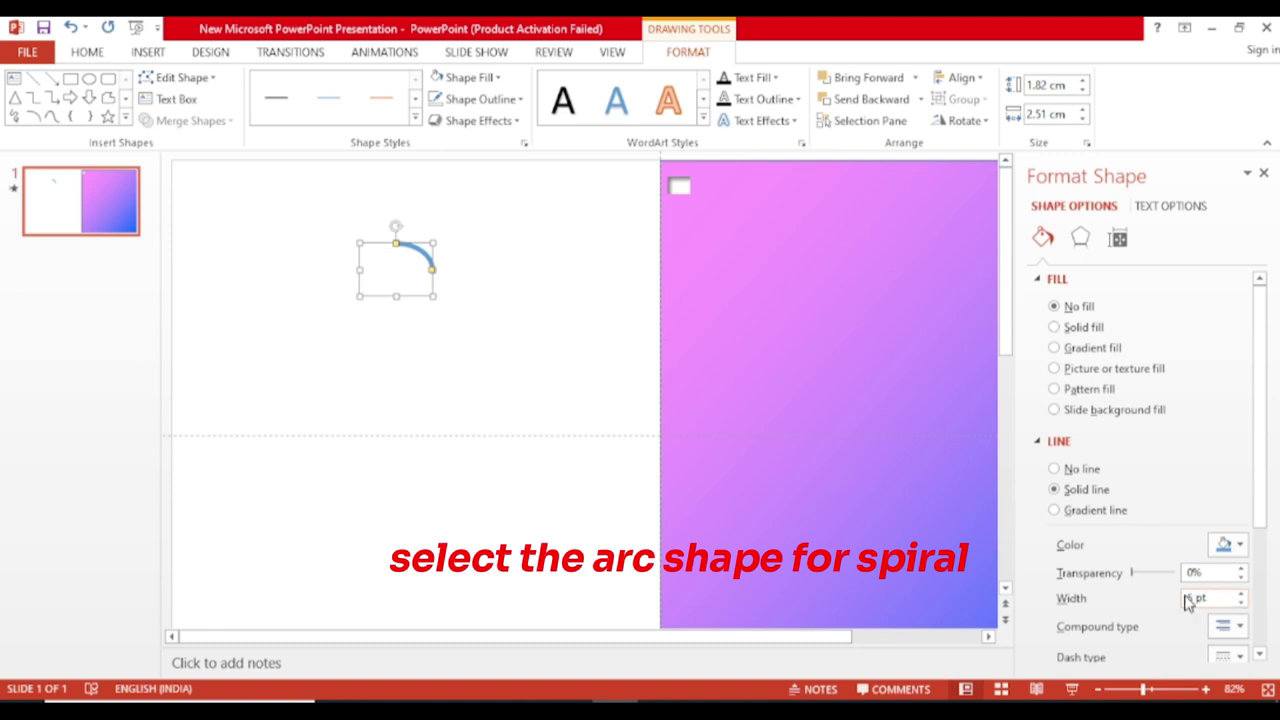
{"action": "left_click", "coordinate": [1068, 512]}
{"action": "scroll", "coordinate": [1190, 640], "scroll_direction": "down", "scroll_amount": 3}
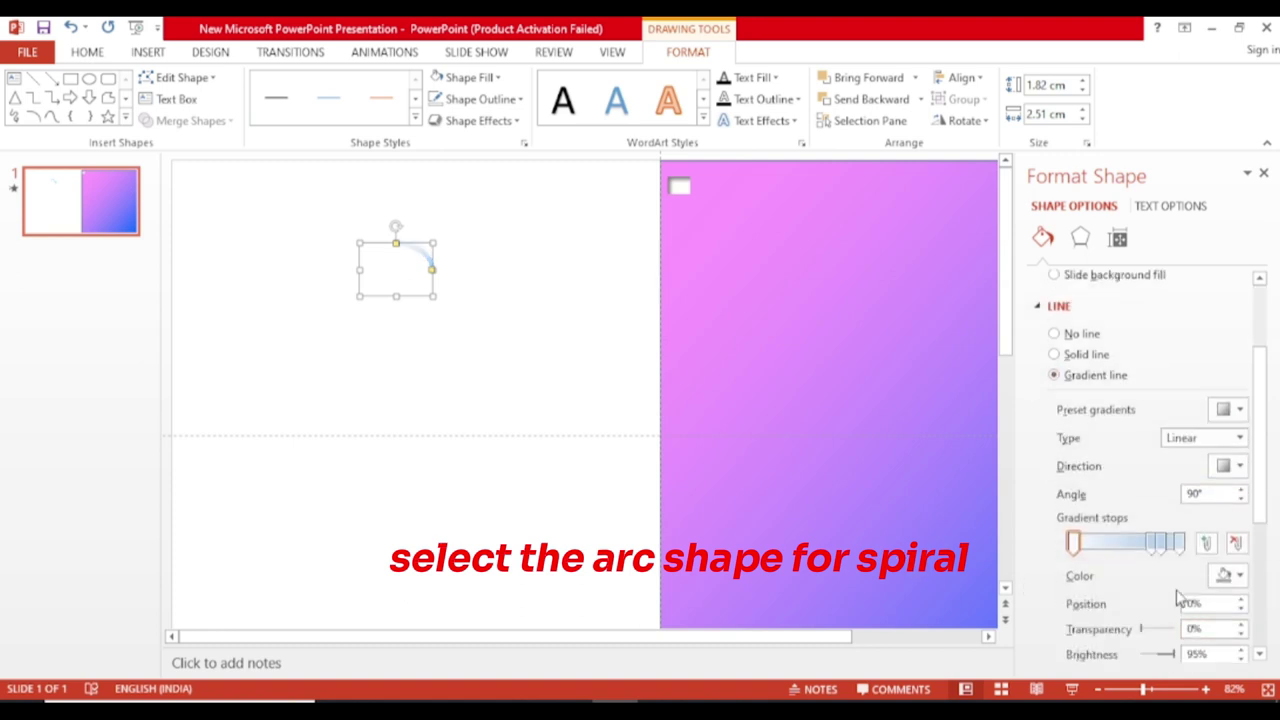
Colour the arc's gradient stops black and grey, moving one stop to 83%
{"action": "left_click", "coordinate": [1230, 575]}
{"action": "left_click", "coordinate": [1141, 378]}
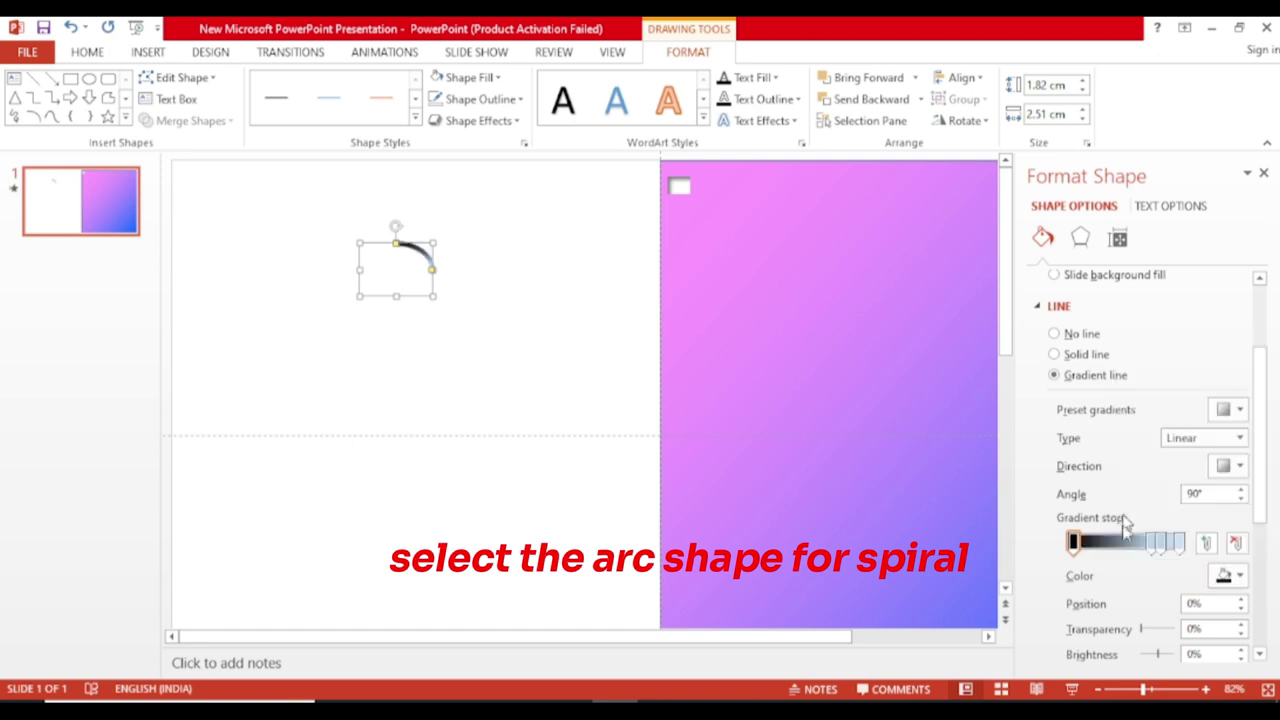
{"action": "left_click", "coordinate": [1155, 541]}
{"action": "left_click", "coordinate": [1230, 575]}
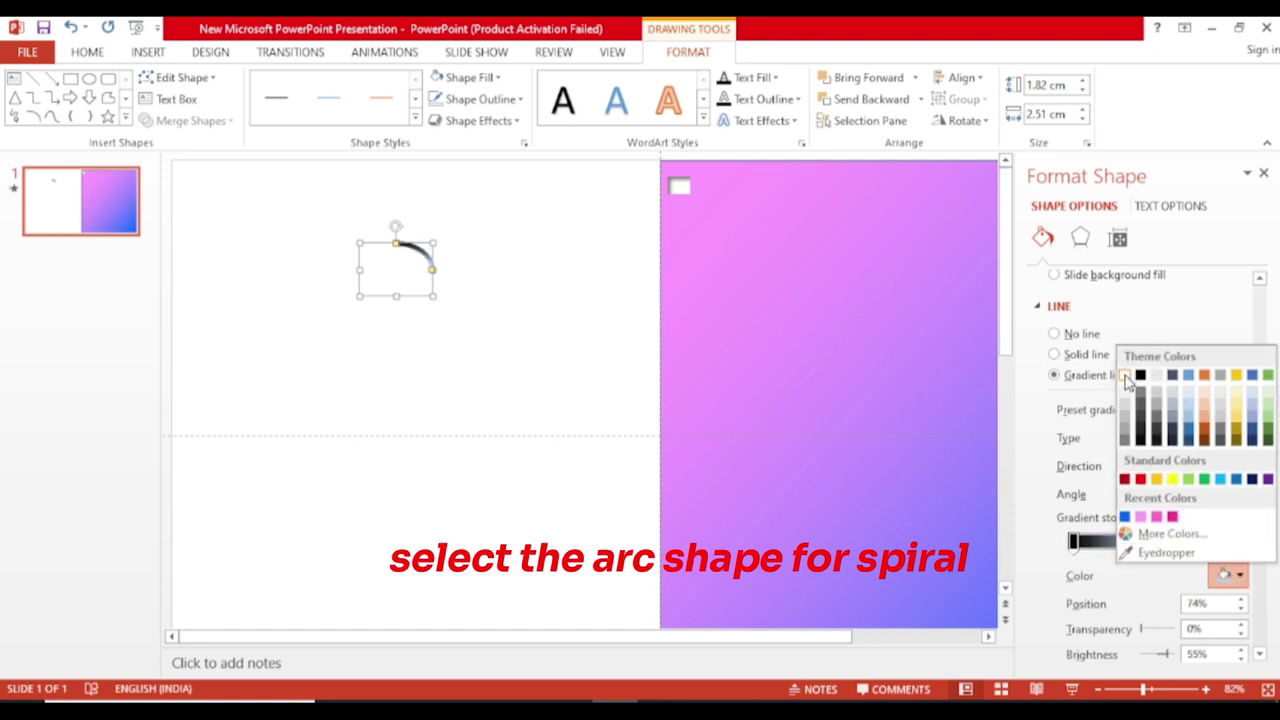
{"action": "left_click", "coordinate": [1126, 376]}
{"action": "left_click_drag", "start_coordinate": [1155, 541], "coordinate": [1166, 541]}
{"action": "left_click", "coordinate": [1232, 575]}
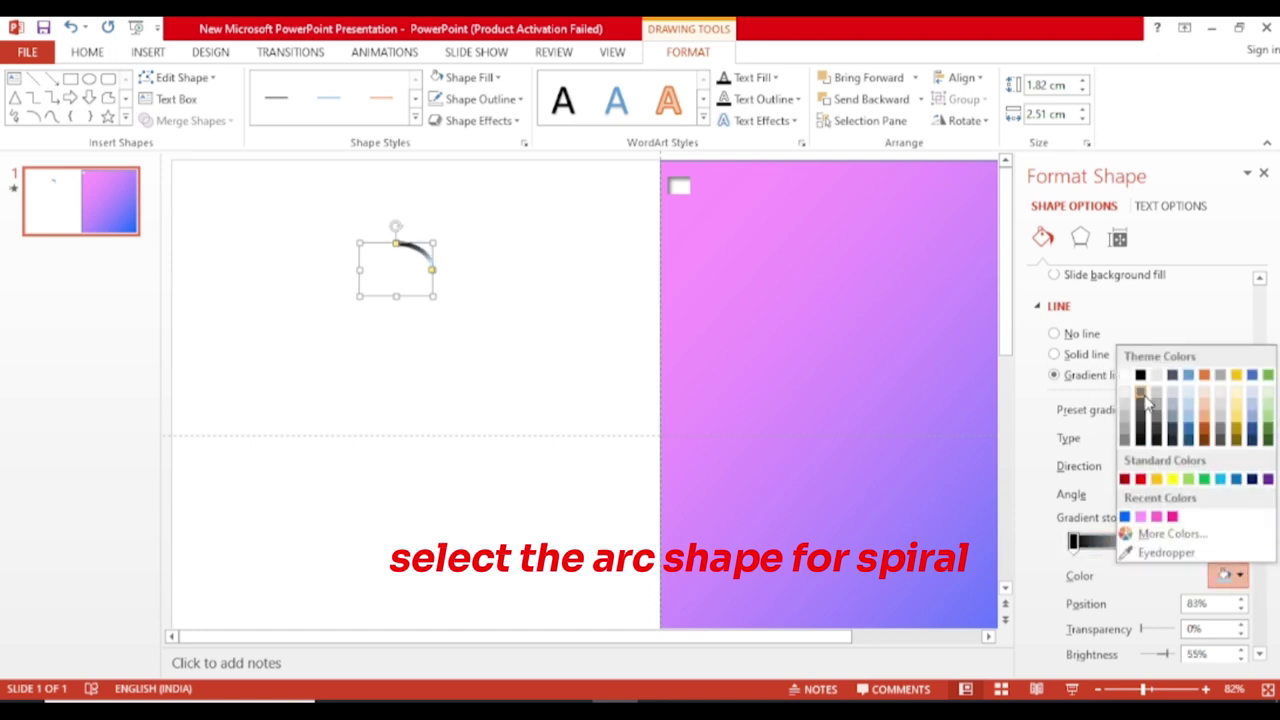
{"action": "left_click", "coordinate": [1157, 412]}
Darken the last gradient stop, move a middle stop to 74%, and close the pane
{"action": "left_click", "coordinate": [1181, 541]}
{"action": "left_click", "coordinate": [1230, 575]}
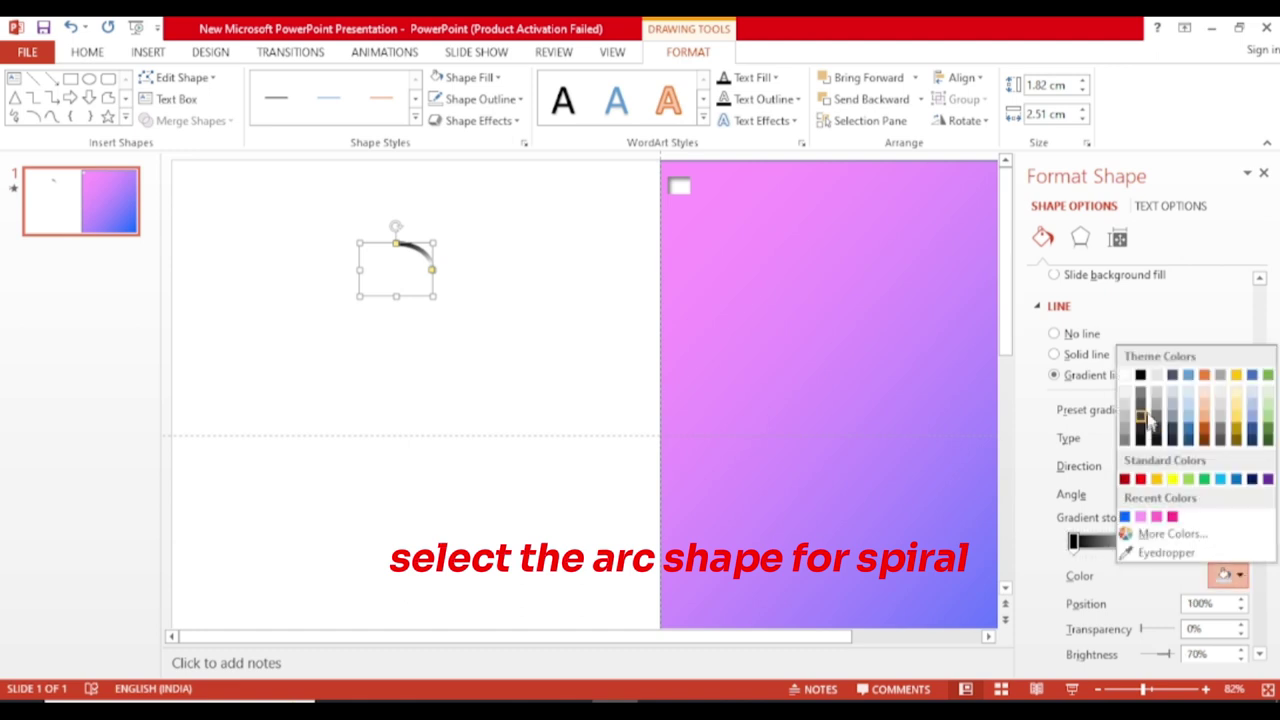
{"action": "left_click", "coordinate": [1141, 376]}
{"action": "left_click", "coordinate": [1121, 541]}
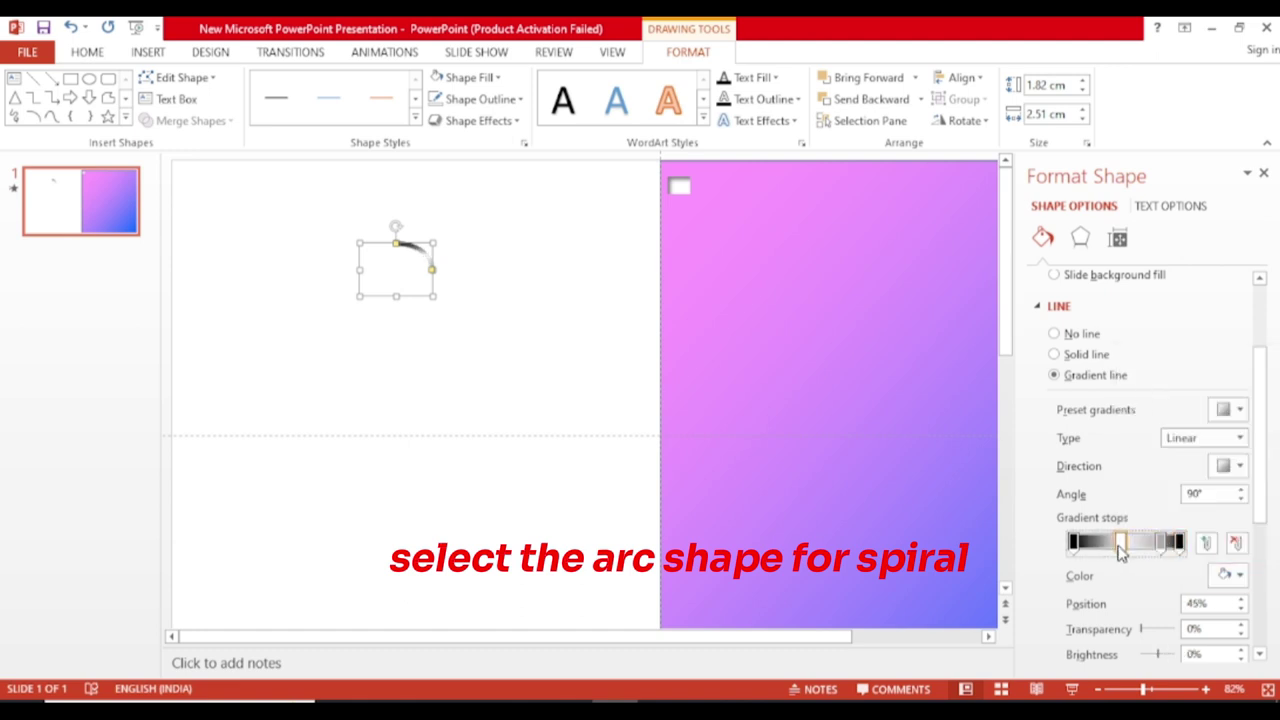
{"action": "left_click", "coordinate": [1162, 541]}
{"action": "left_click_drag", "start_coordinate": [1160, 545], "coordinate": [1149, 548]}
{"action": "left_click", "coordinate": [1264, 176]}
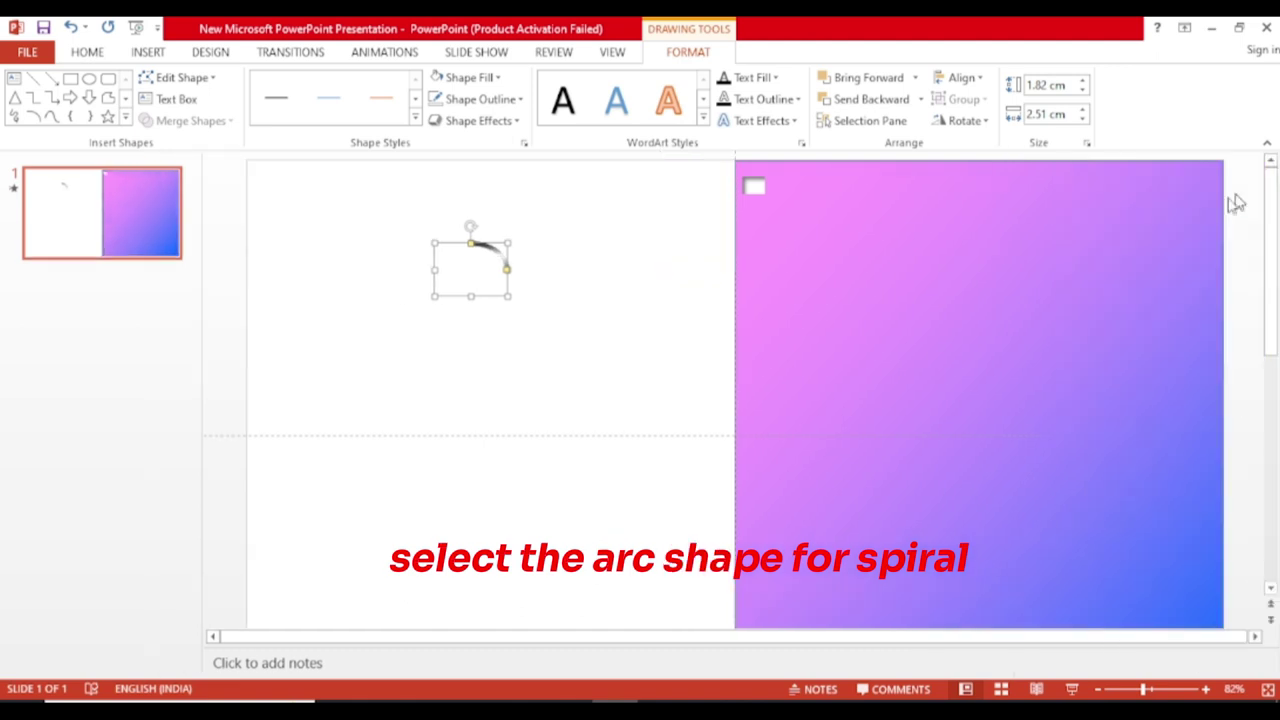
Move the arc to the spine's top beside the square and resize it to 1.41 × 1.58 cm
{"action": "left_click_drag", "start_coordinate": [1143, 697], "coordinate": [1157, 697]}
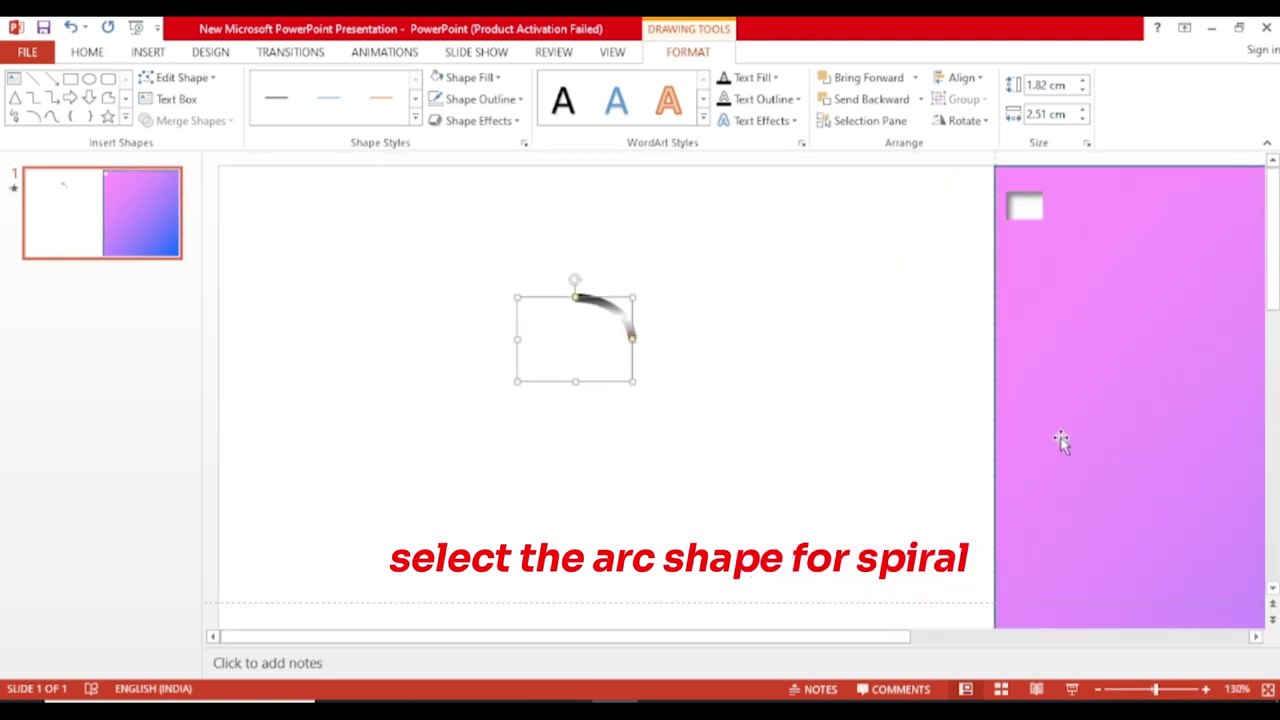
{"action": "mouse_move", "coordinate": [611, 304]}
{"action": "left_mouse_down"}
{"action": "mouse_move", "coordinate": [967, 170]}
{"action": "mouse_move", "coordinate": [931, 234]}
{"action": "mouse_move", "coordinate": [988, 313]}
{"action": "left_mouse_up"}
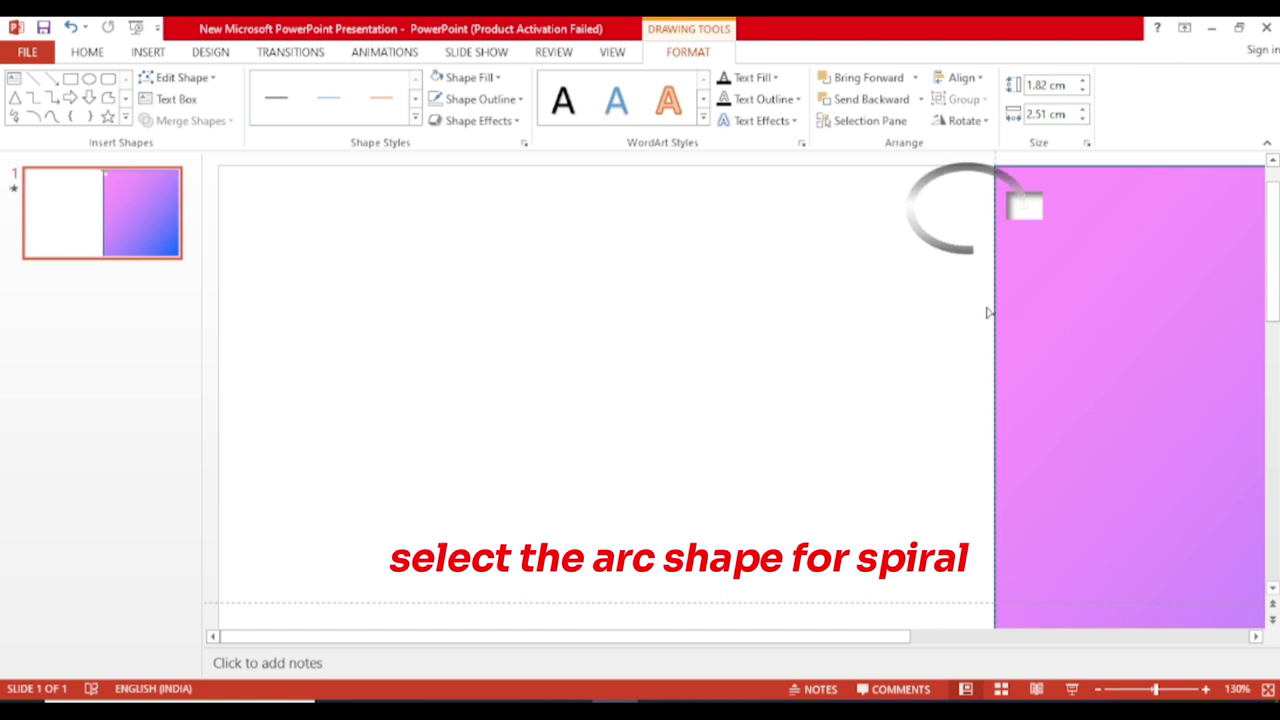
{"action": "left_click", "coordinate": [912, 185]}
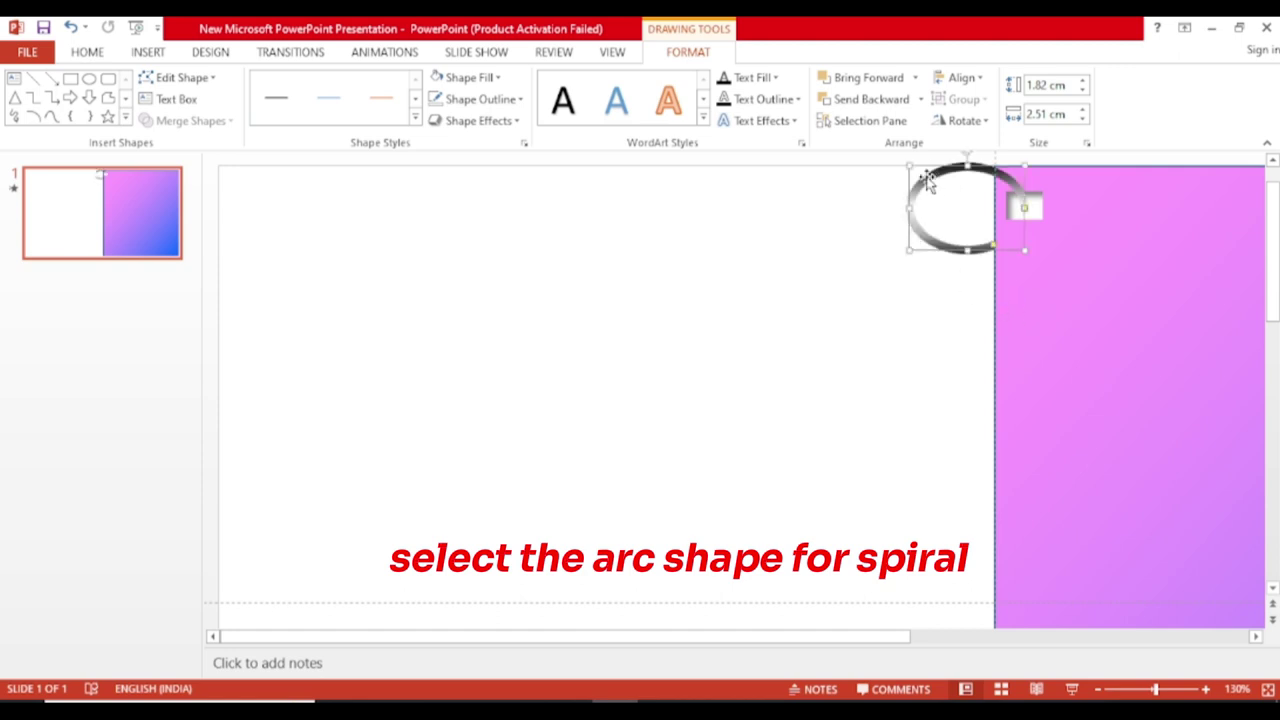
{"action": "left_click_drag", "start_coordinate": [903, 162], "coordinate": [942, 164]}
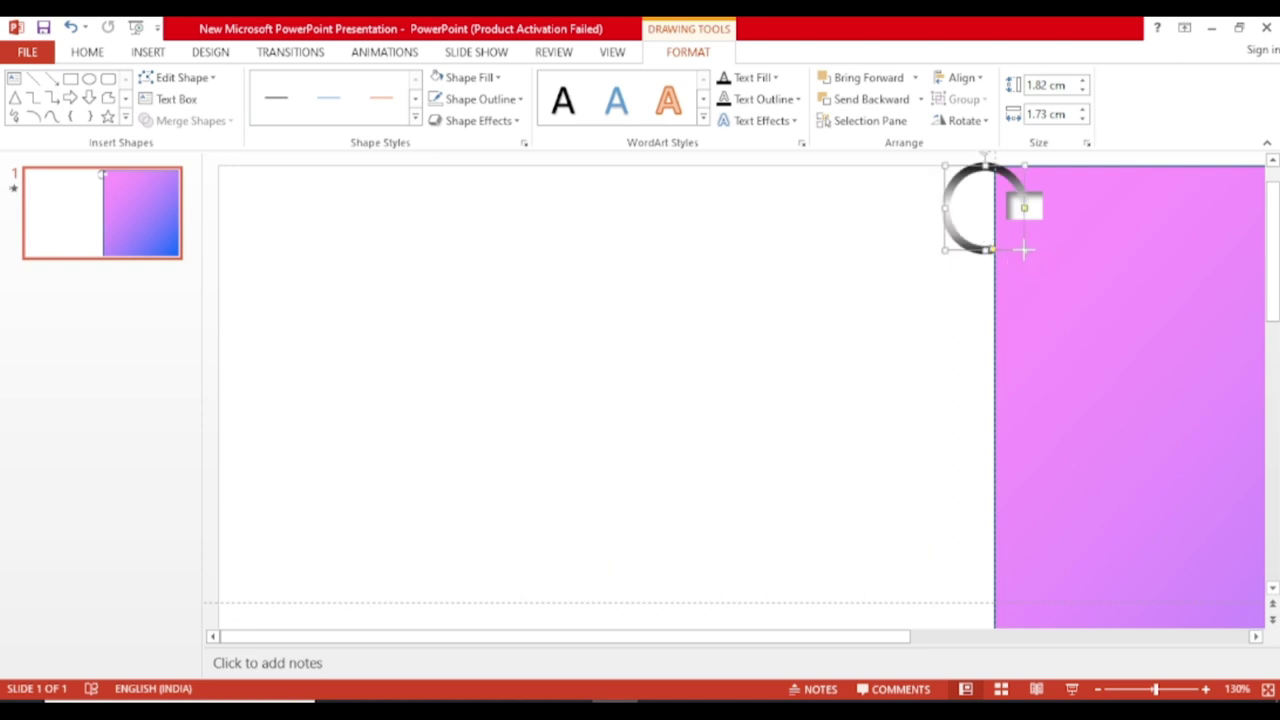
{"action": "left_click_drag", "start_coordinate": [1023, 249], "coordinate": [1010, 235]}
{"action": "left_click_drag", "start_coordinate": [950, 162], "coordinate": [969, 181]}
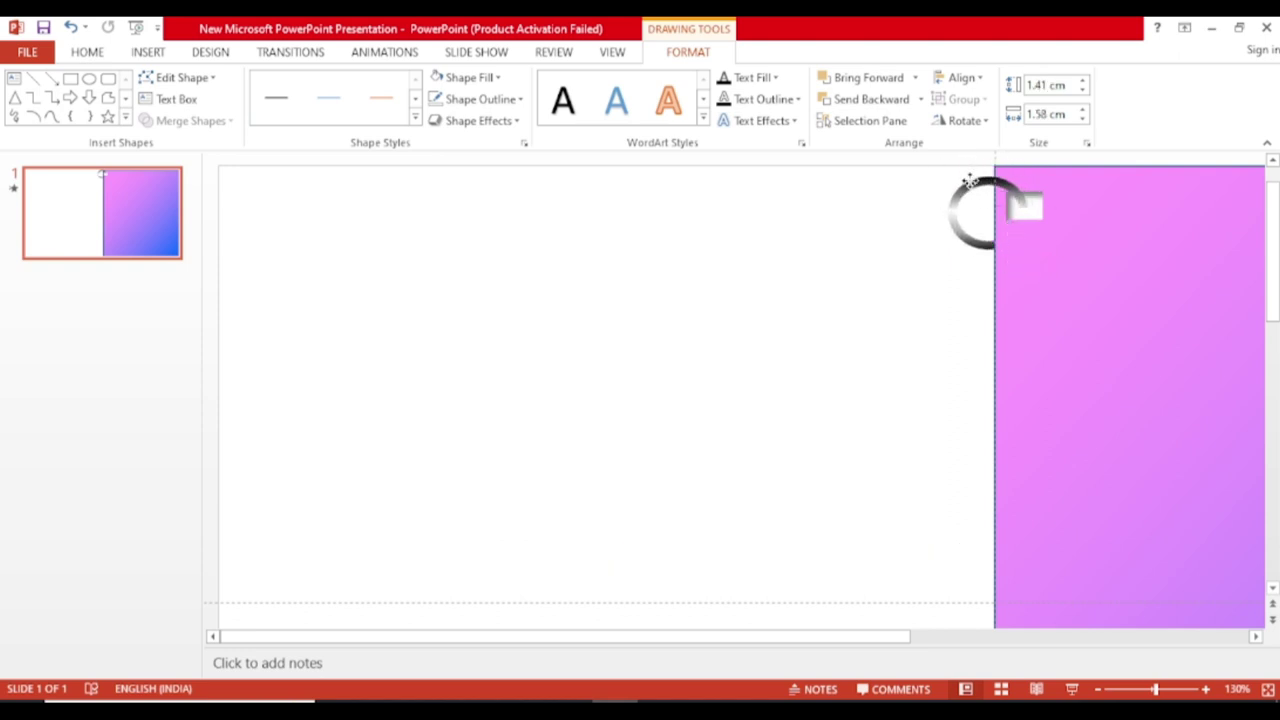
{"action": "left_click", "coordinate": [1137, 690]}
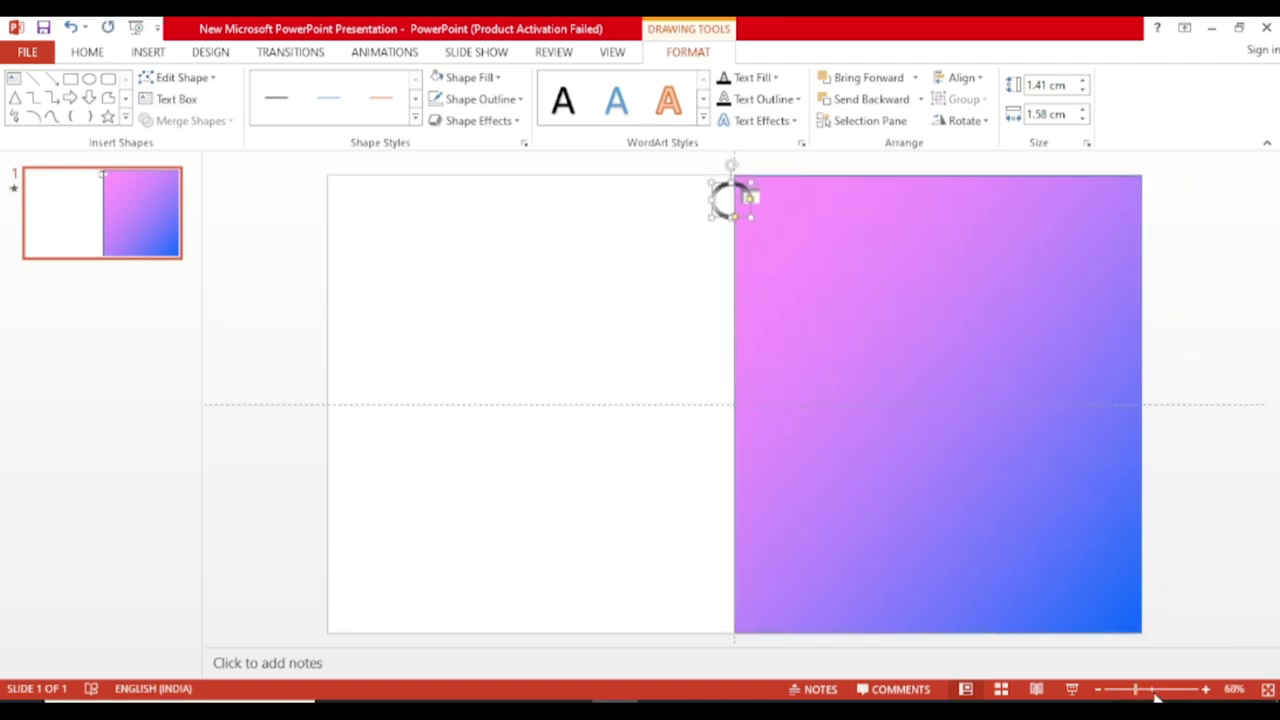
{"action": "left_click", "coordinate": [1151, 690]}
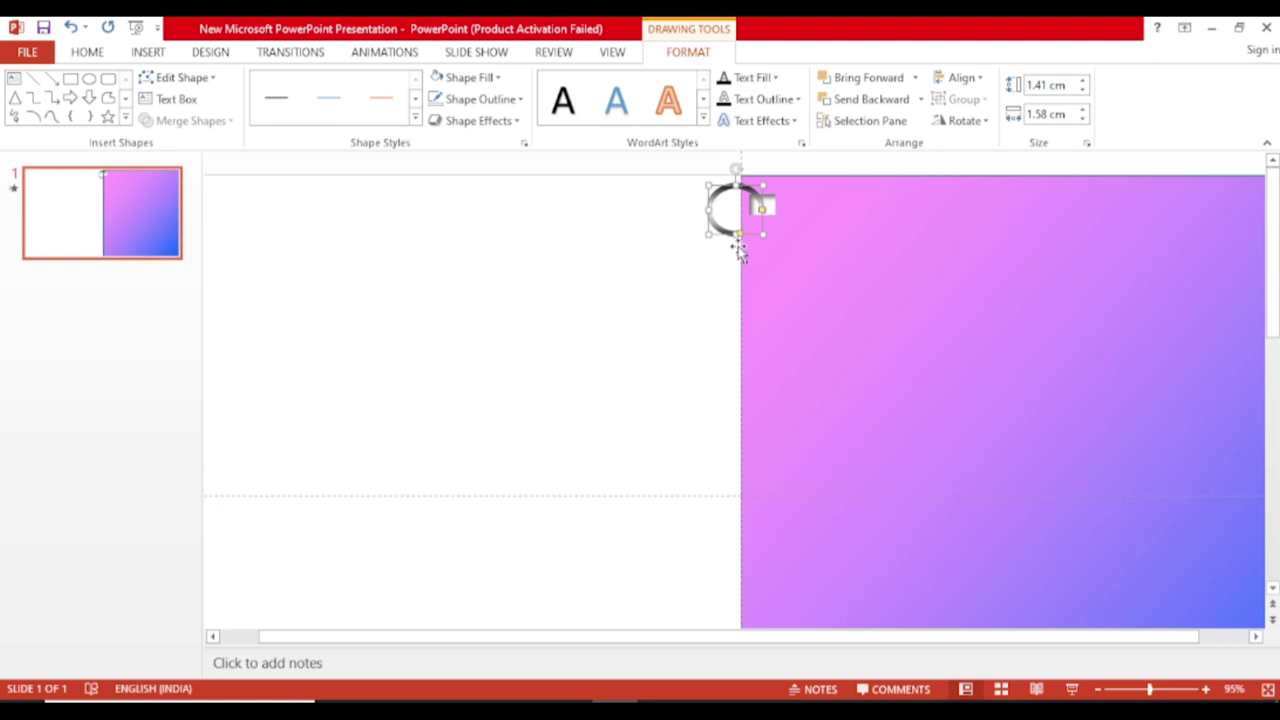
{"action": "scroll", "coordinate": [742, 237], "scroll_direction": "down", "scroll_amount": 1}
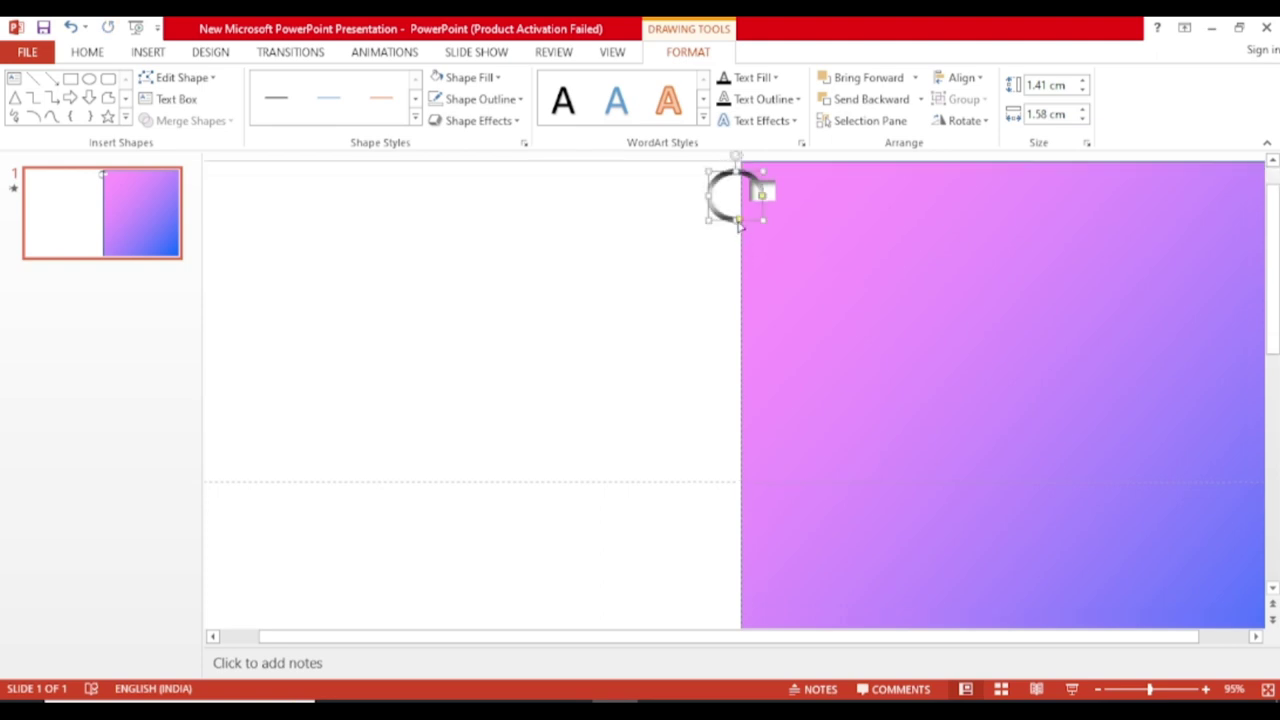
{"action": "left_click", "coordinate": [697, 258]}
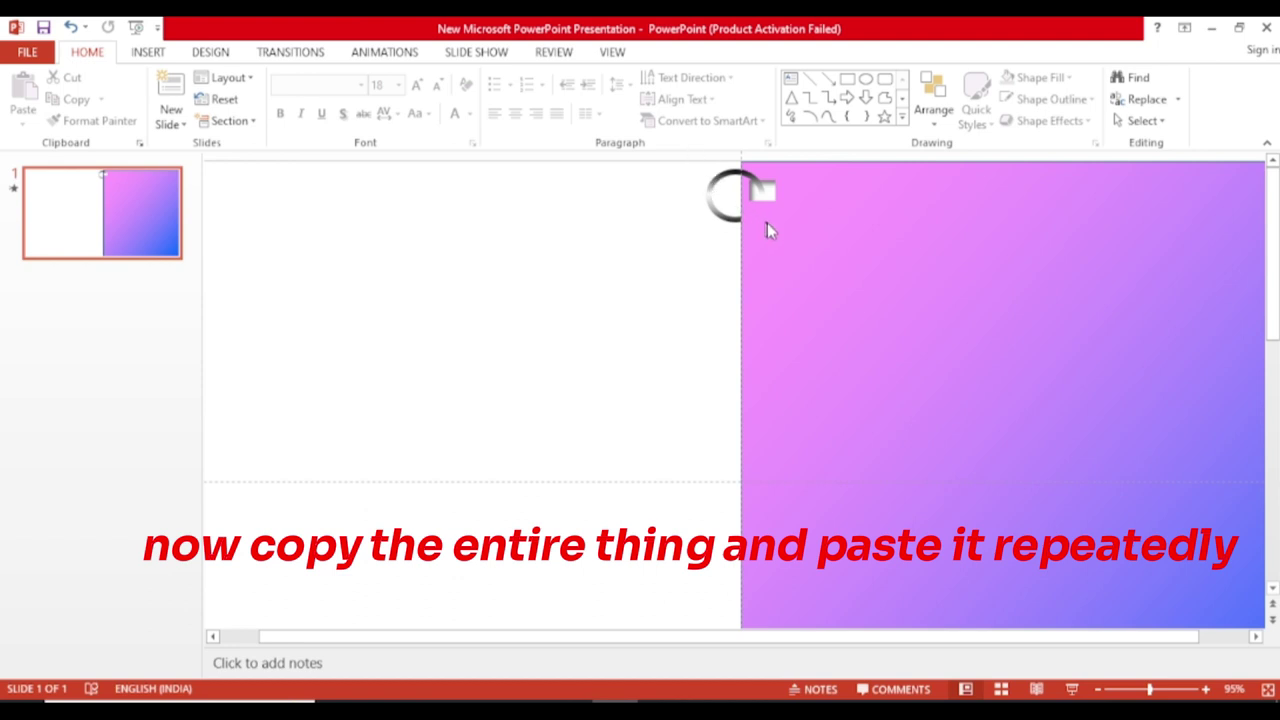
Copy the arc-and-square pair just below the original, then repeat copies down the spine with Ctrl+D
{"action": "left_click_drag", "start_coordinate": [678, 168], "coordinate": [795, 236]}
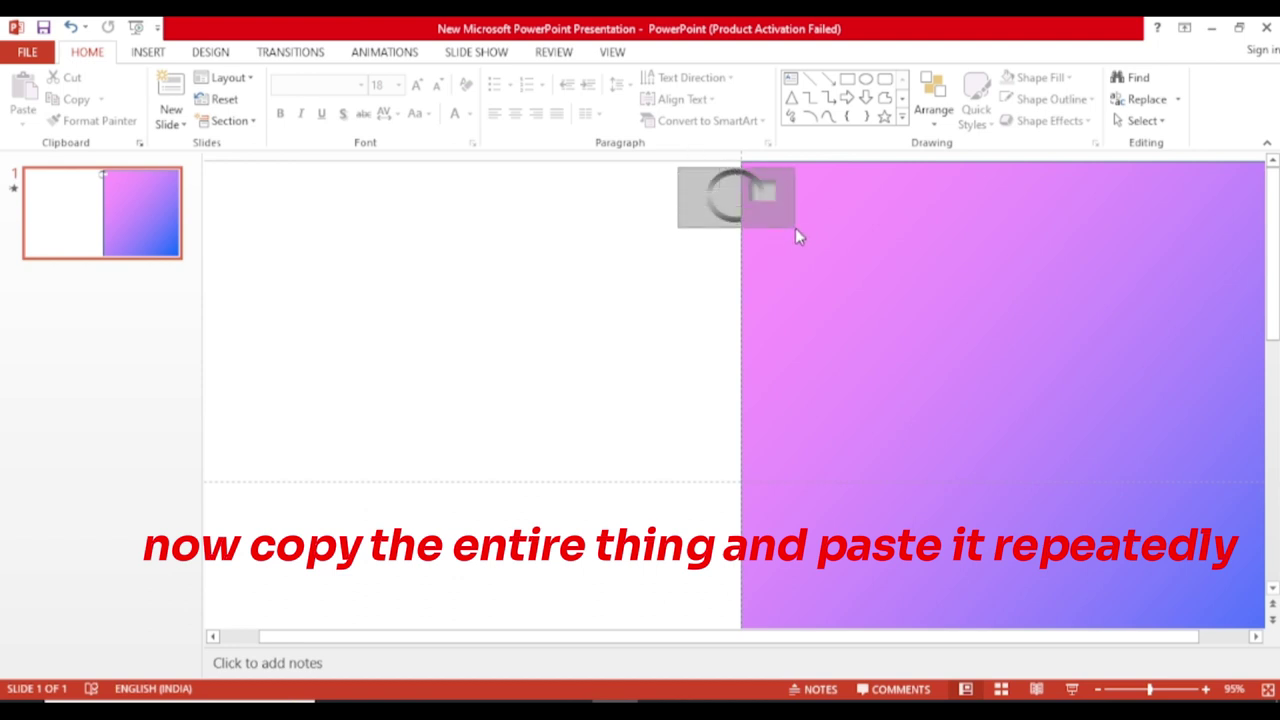
{"action": "key", "text": "ctrl+c"}
{"action": "key", "text": "ctrl+v"}
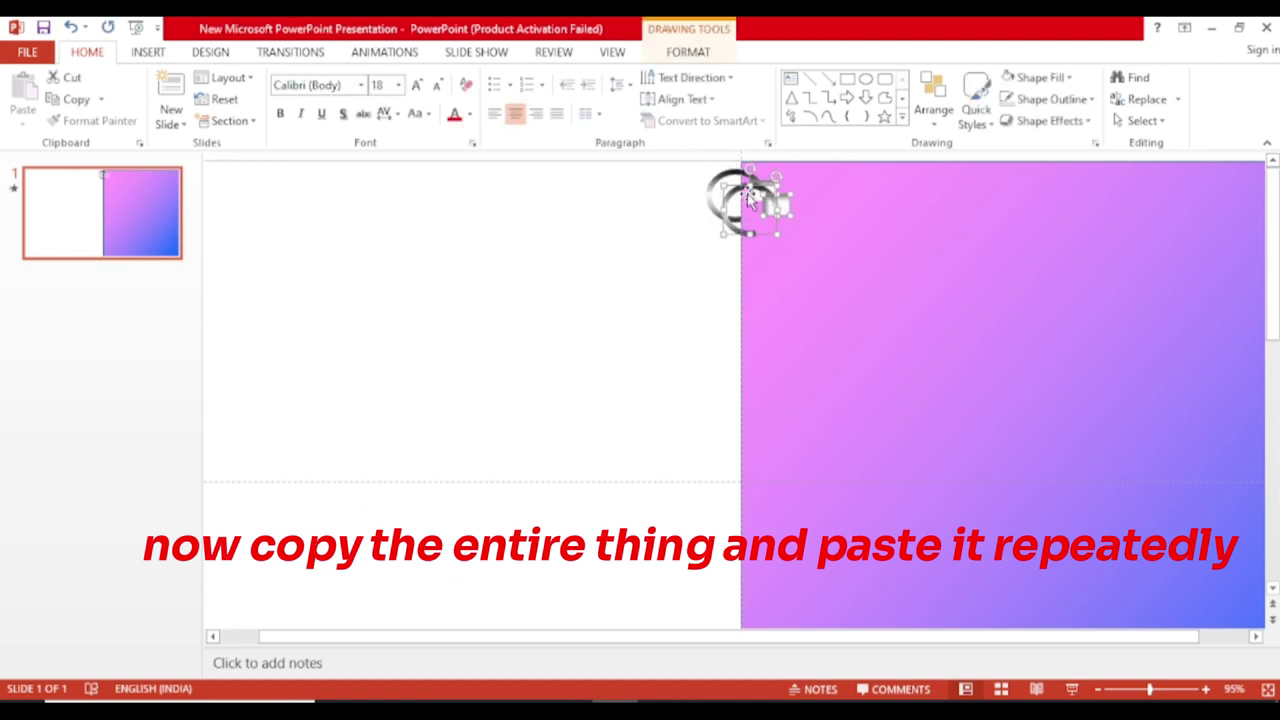
{"action": "left_click_drag", "start_coordinate": [740, 190], "coordinate": [722, 202]}
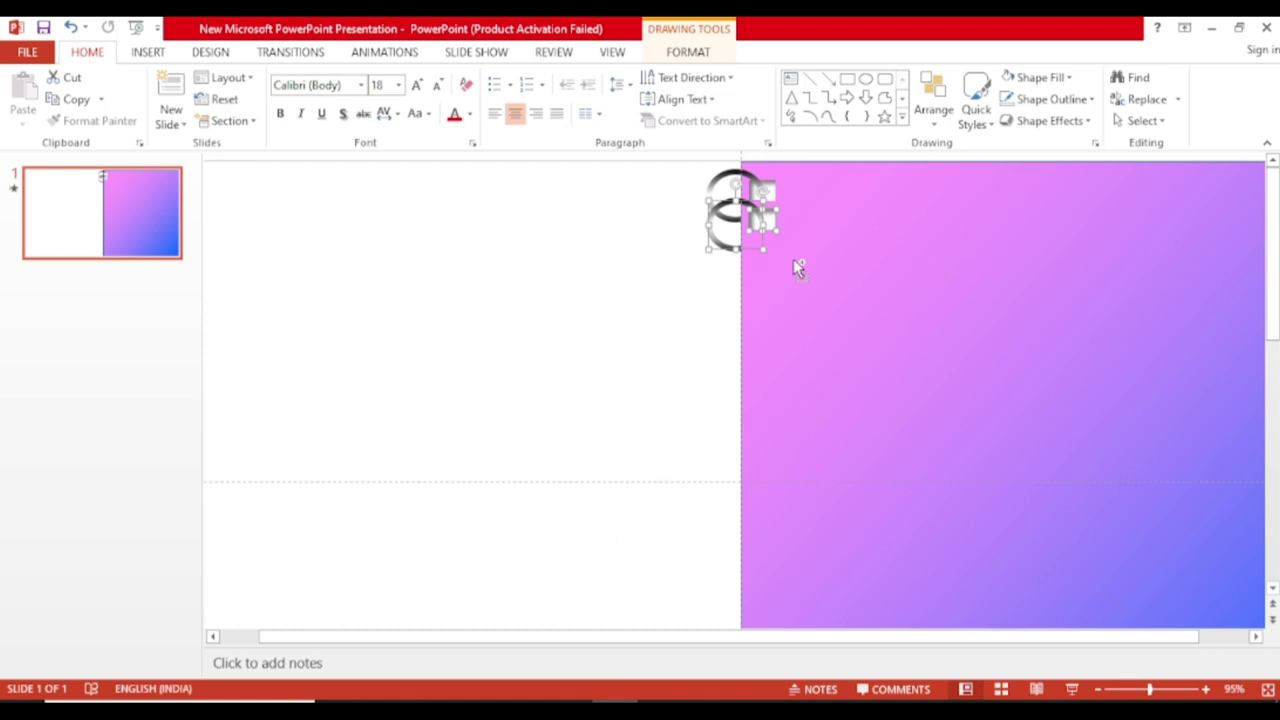
{"action": "key", "text": "ctrl+d"}
{"action": "key", "text": "ctrl+d"}
{"action": "key", "text": "ctrl+d"}
{"action": "key", "text": "ctrl+d"}
{"action": "key", "text": "ctrl+d"}
{"action": "key", "text": "ctrl+d"}
{"action": "key", "text": "ctrl+d"}
{"action": "key", "text": "ctrl+d"}
{"action": "key", "text": "ctrl+d"}
{"action": "key", "text": "ctrl+d"}
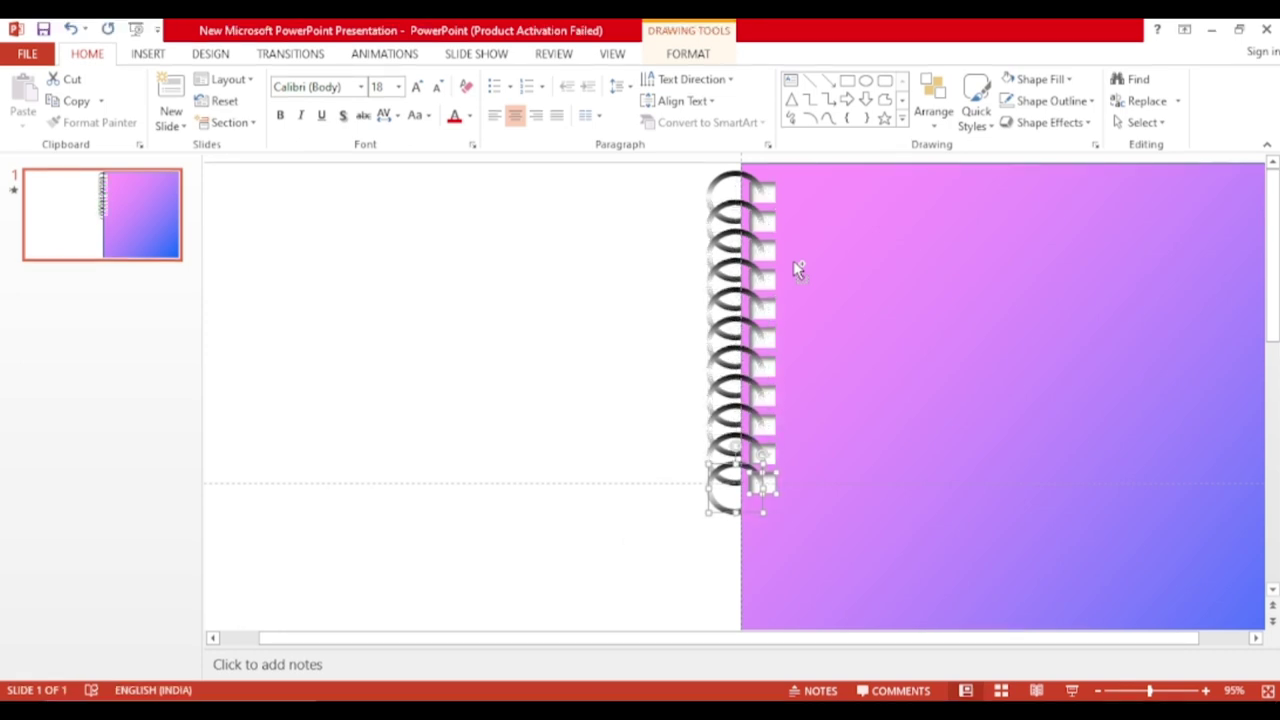
{"action": "key", "text": "ctrl+d"}
{"action": "key", "text": "ctrl+d"}
{"action": "key", "text": "ctrl+d"}
{"action": "key", "text": "ctrl+d"}
{"action": "key", "text": "ctrl+d"}
{"action": "key", "text": "ctrl+d"}
{"action": "key", "text": "ctrl+d"}
{"action": "key", "text": "ctrl+d"}
{"action": "key", "text": "ctrl+d"}
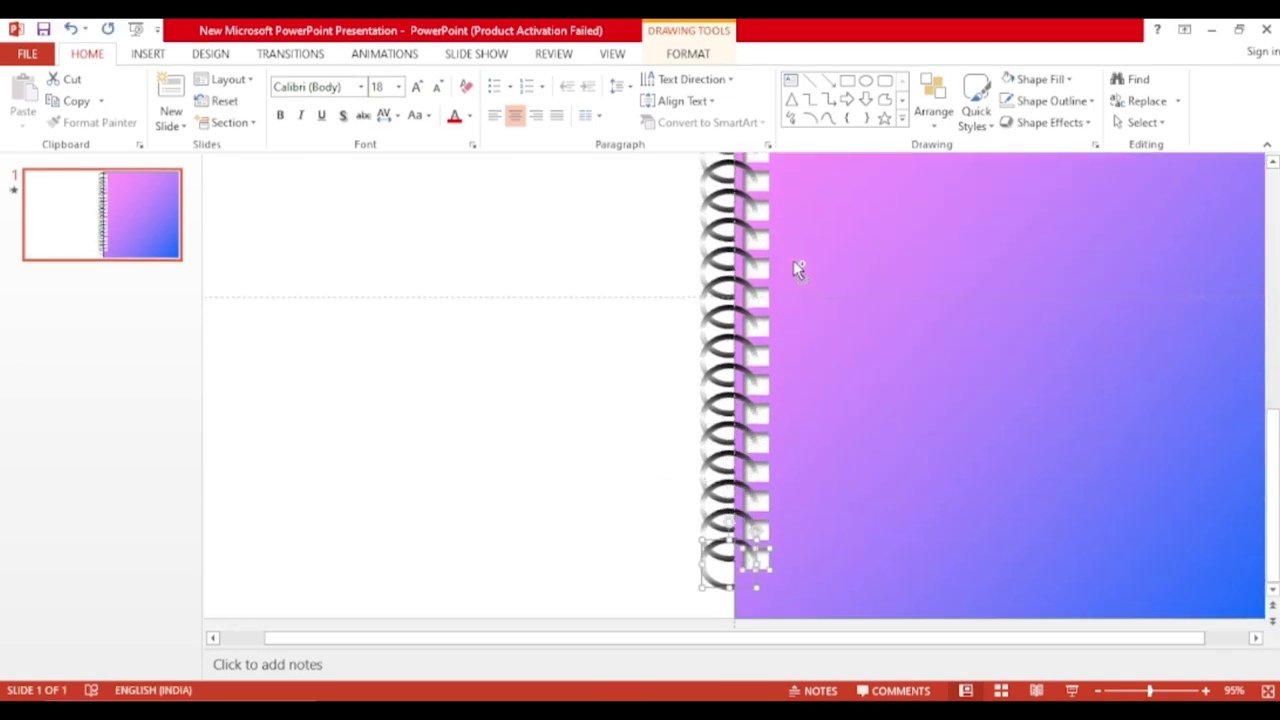
{"action": "left_click_drag", "start_coordinate": [1149, 690], "coordinate": [1133, 690]}
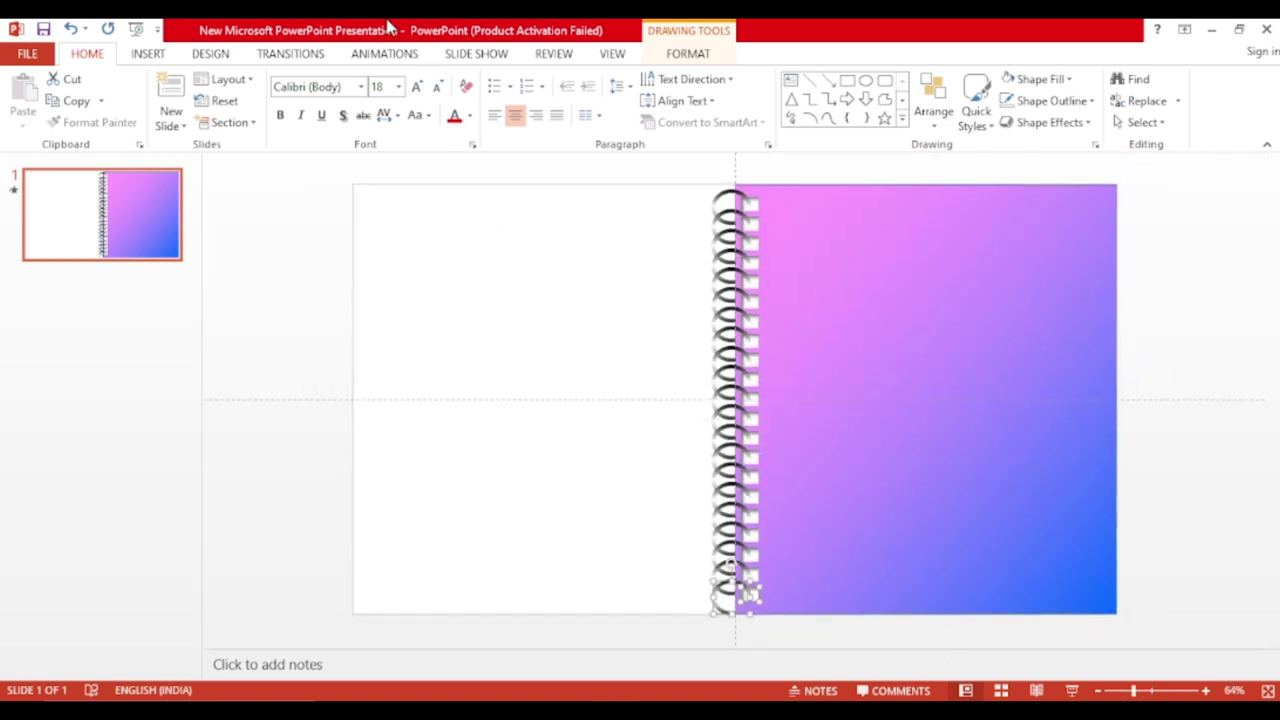
Draw a text box on the cover's upper area and type ALPHABET BOOK
{"action": "left_click", "coordinate": [148, 53]}
{"action": "left_click", "coordinate": [320, 100]}
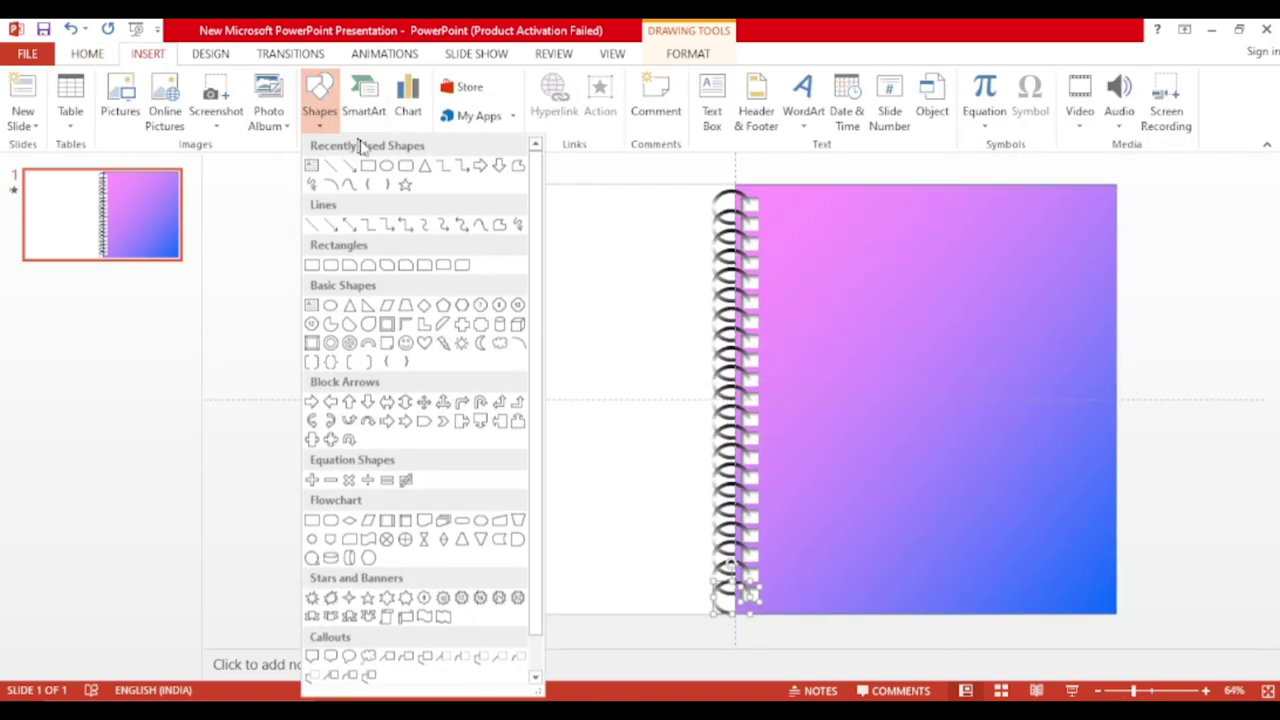
{"action": "left_click", "coordinate": [314, 167]}
{"action": "left_click_drag", "start_coordinate": [876, 371], "coordinate": [1080, 371]}
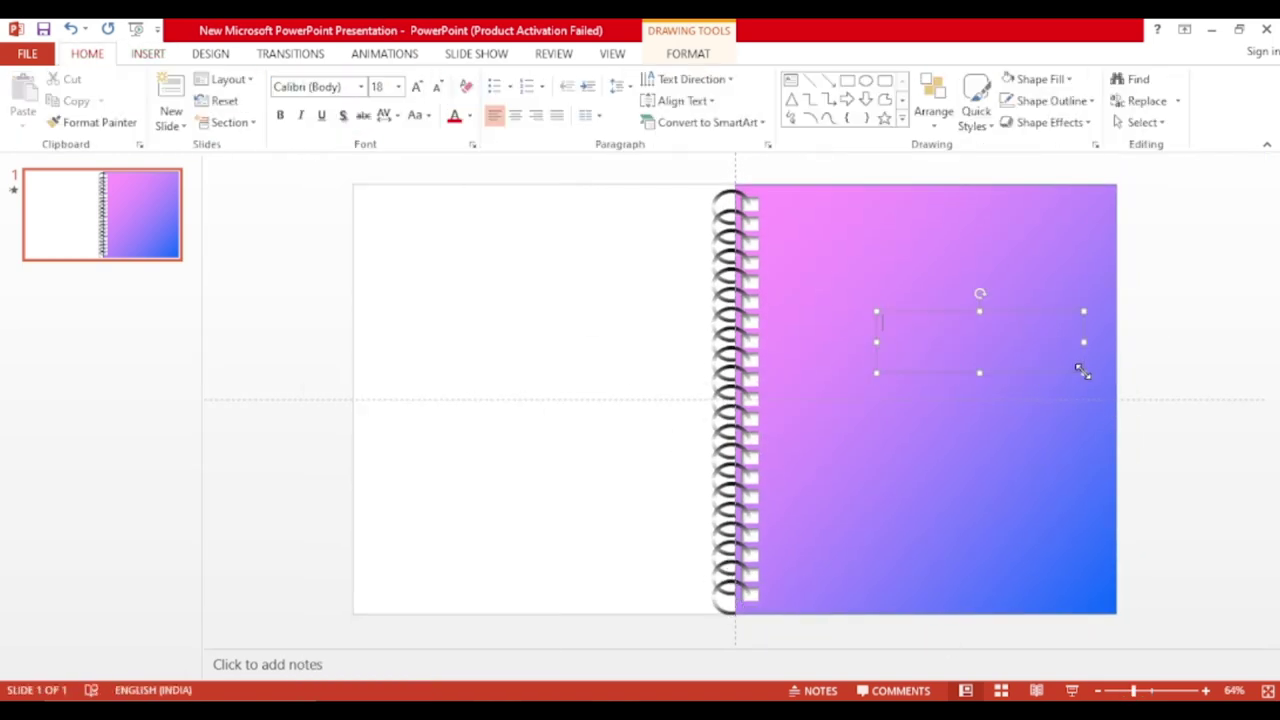
{"action": "type", "text": "ALPHABET BOOK"}
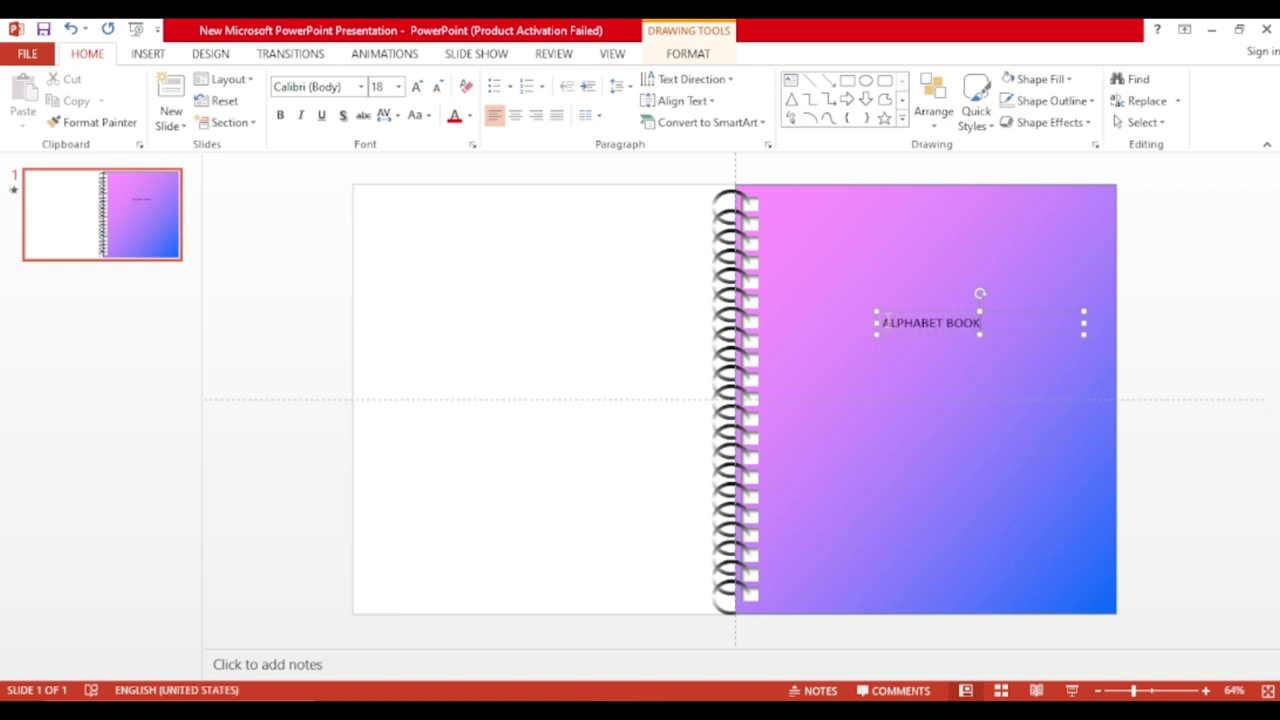
Format the title in Bauhaus 93 at 54 pt, centred, and nudge the box slightly lower
{"action": "key", "text": "ctrl+a"}
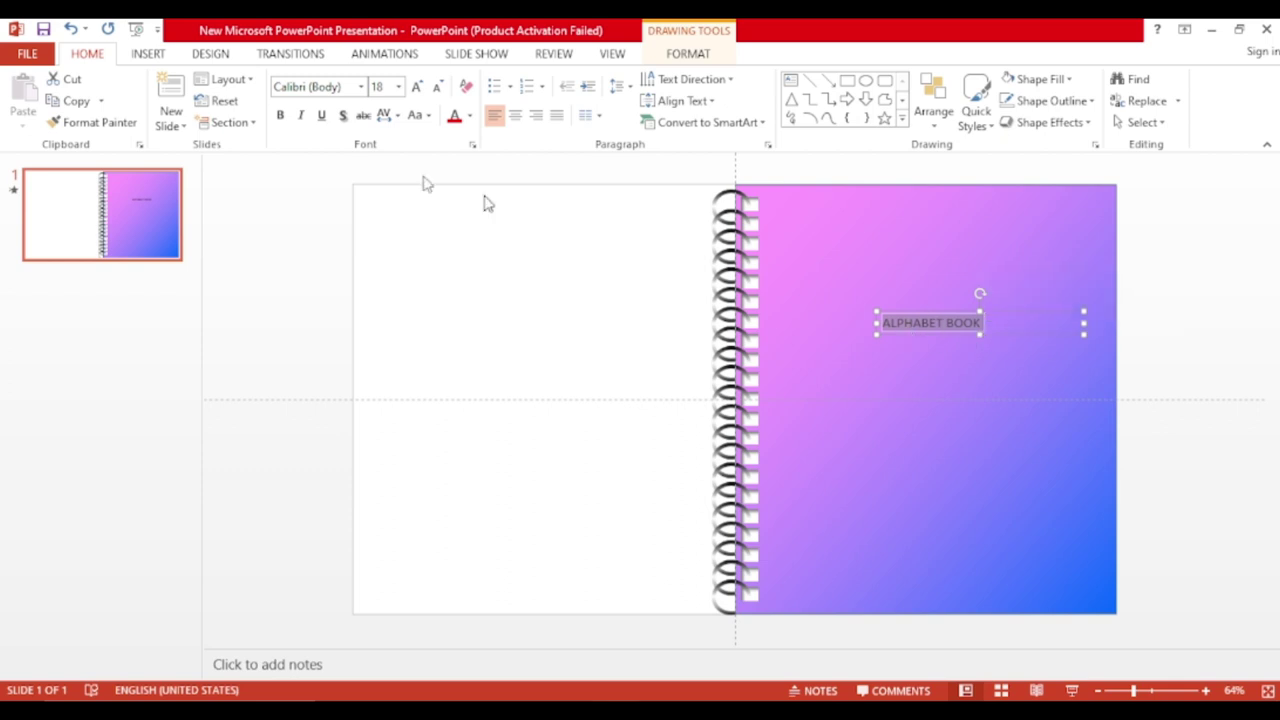
{"action": "left_click", "coordinate": [360, 87]}
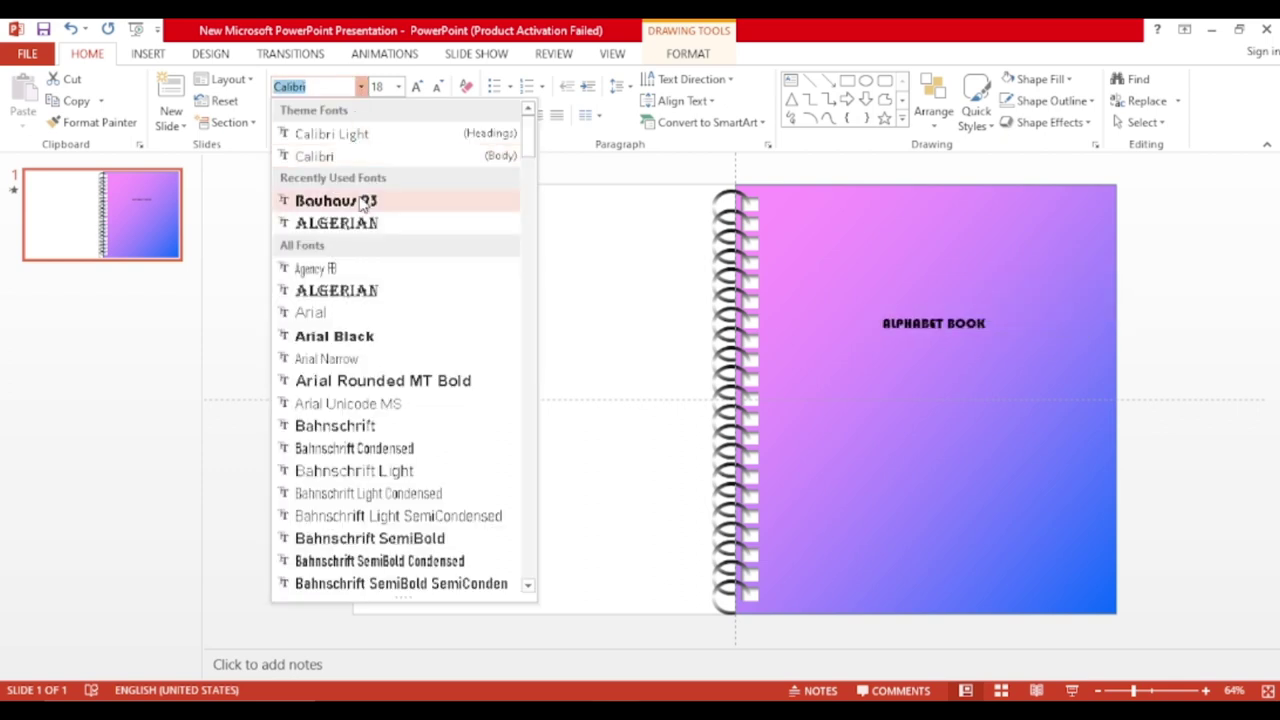
{"action": "left_click", "coordinate": [362, 201]}
{"action": "left_click", "coordinate": [417, 87]}
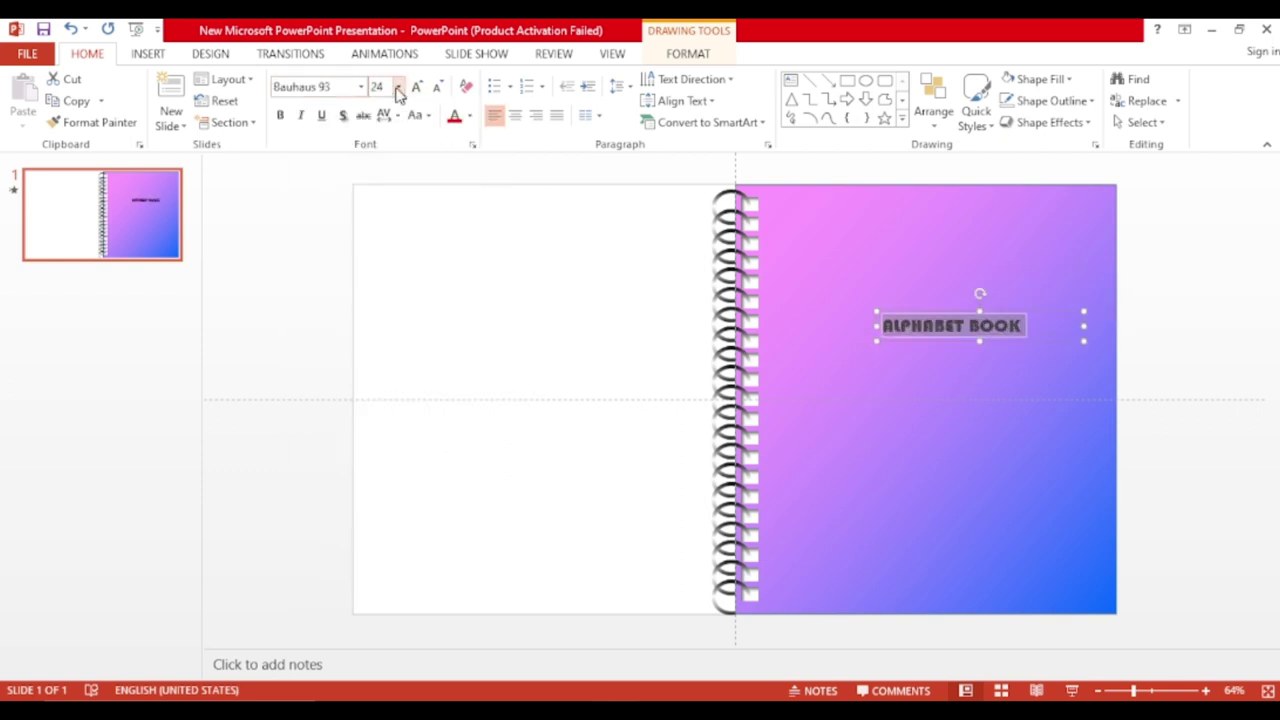
{"action": "left_click", "coordinate": [398, 87]}
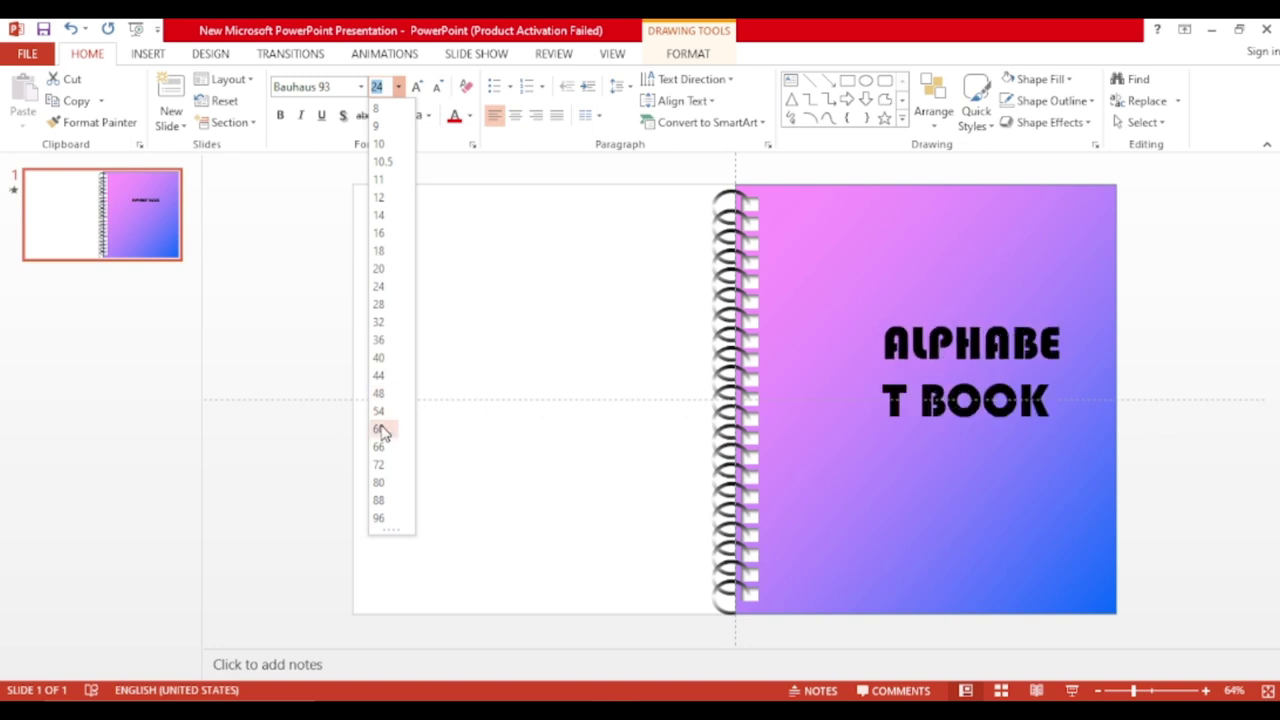
{"action": "left_click", "coordinate": [380, 411]}
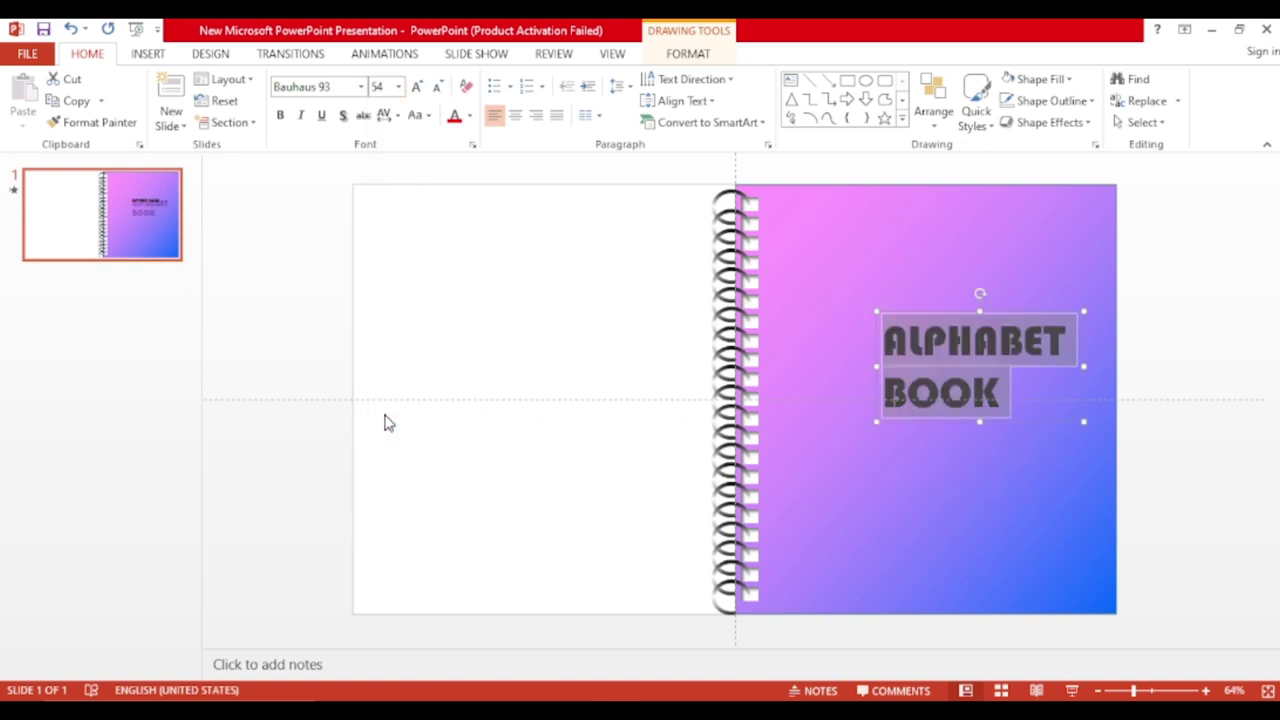
{"action": "left_click", "coordinate": [513, 117]}
{"action": "left_click", "coordinate": [1044, 272]}
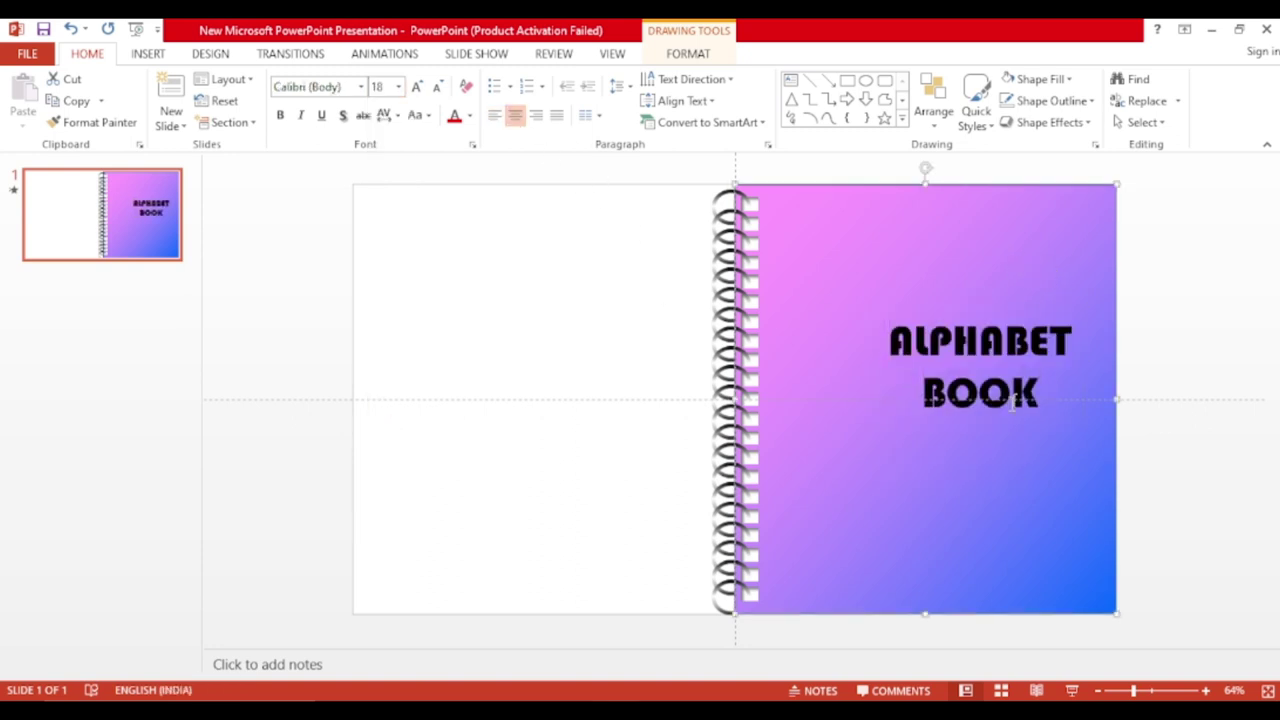
{"action": "left_click", "coordinate": [963, 310]}
{"action": "left_click_drag", "start_coordinate": [963, 306], "coordinate": [966, 337]}
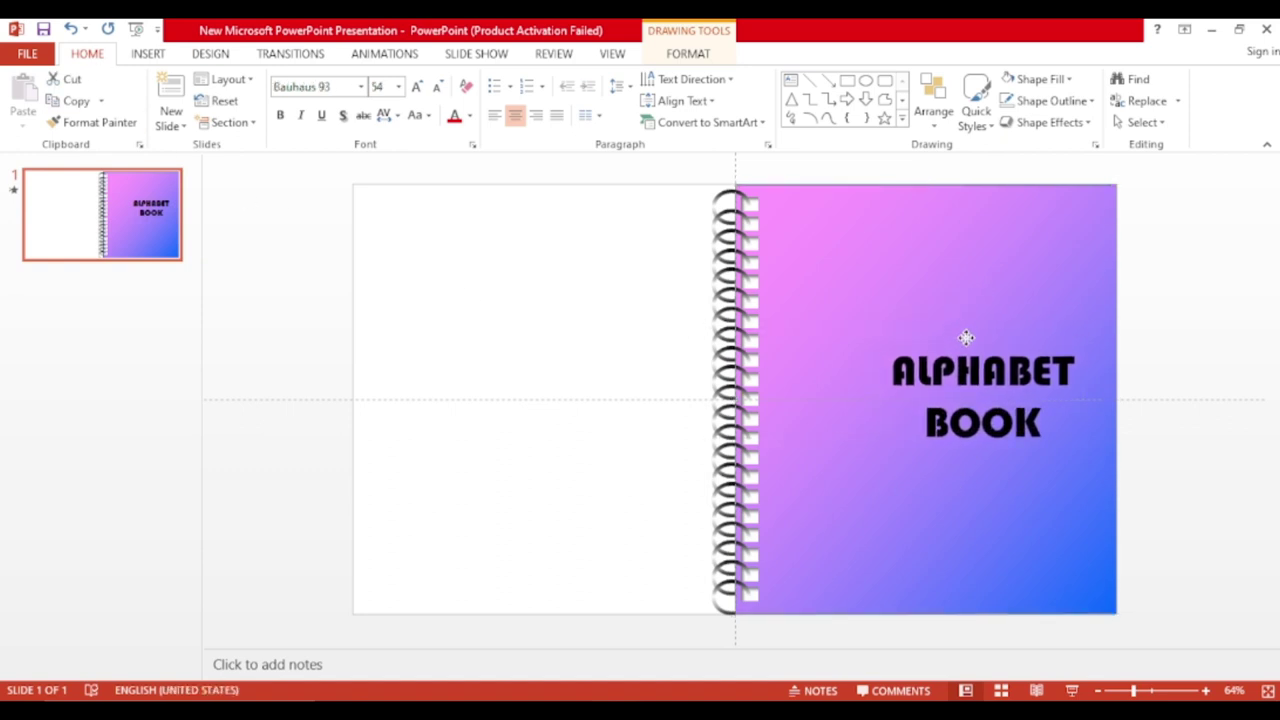
Insert the Winnie-the-Pooh picture and move it onto the left page
{"action": "left_click", "coordinate": [150, 54]}
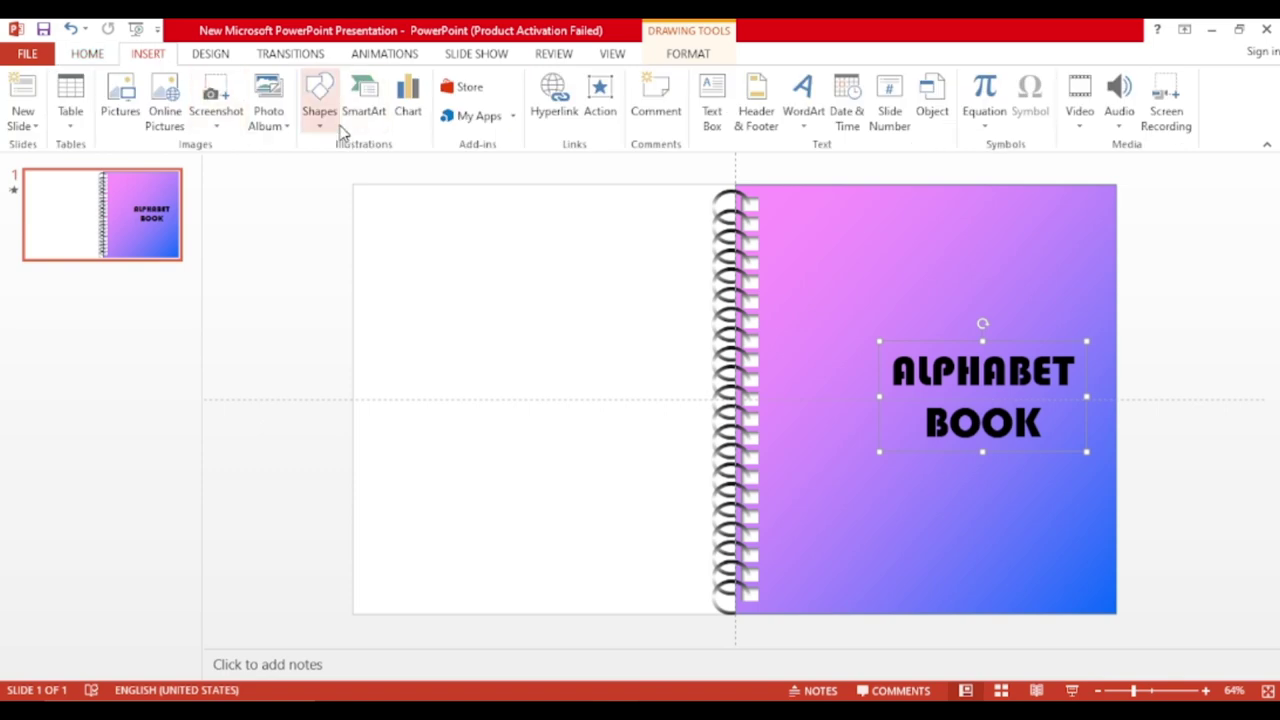
{"action": "left_click", "coordinate": [320, 97]}
{"action": "left_click", "coordinate": [125, 100]}
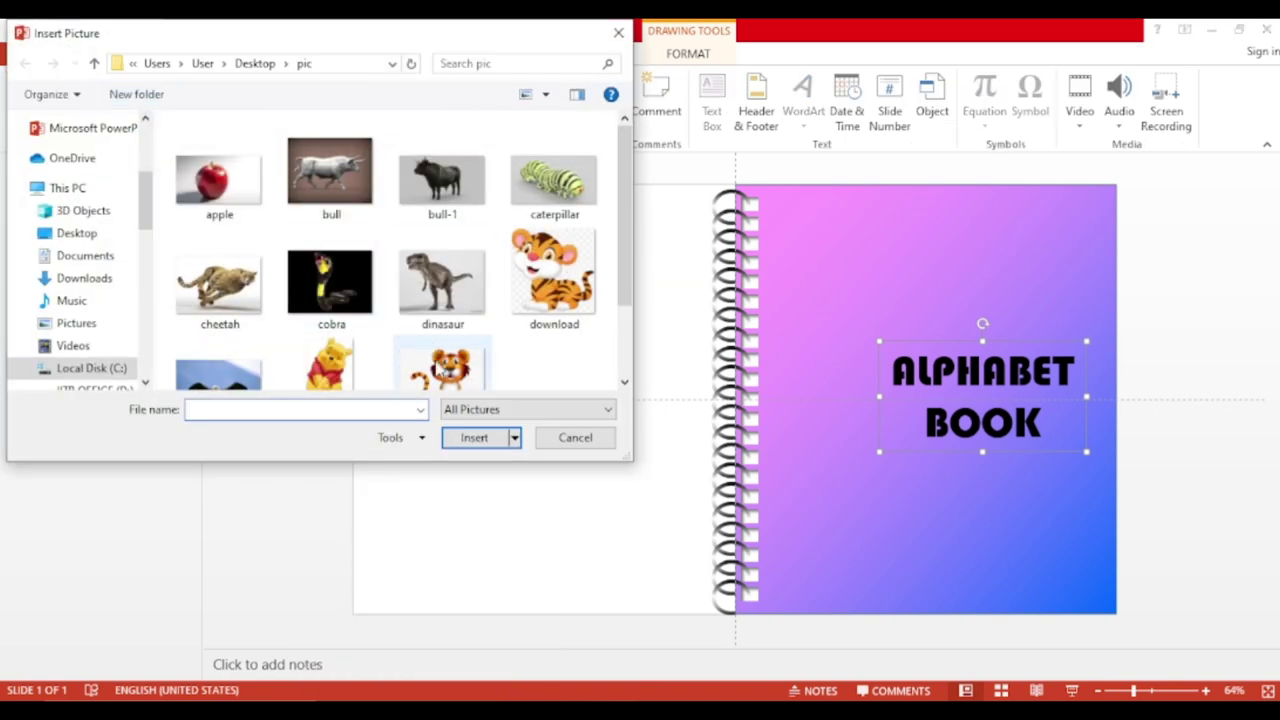
{"action": "left_click", "coordinate": [331, 370]}
{"action": "left_click", "coordinate": [475, 437]}
{"action": "left_click_drag", "start_coordinate": [745, 387], "coordinate": [635, 365]}
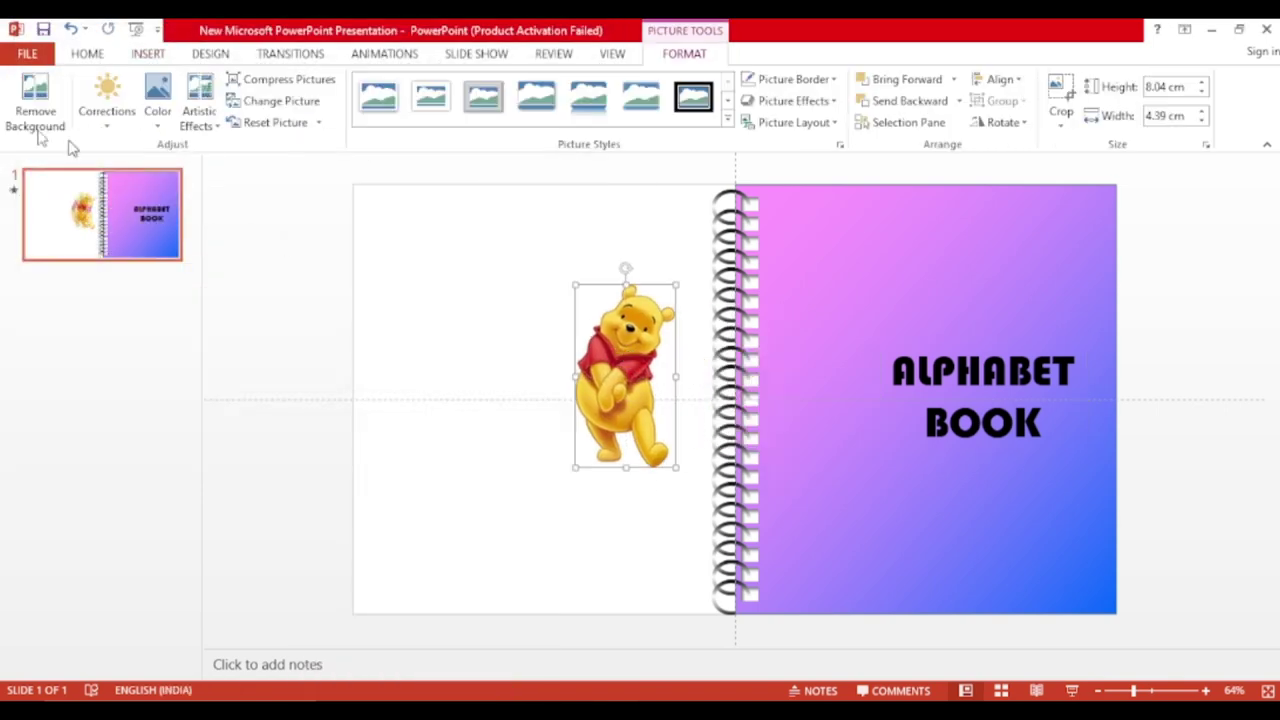
Remove the Pooh picture's background, place it on the pink cover, and shift the title slightly left
{"action": "left_click", "coordinate": [35, 105]}
{"action": "left_click_drag", "start_coordinate": [665, 460], "coordinate": [676, 466]}
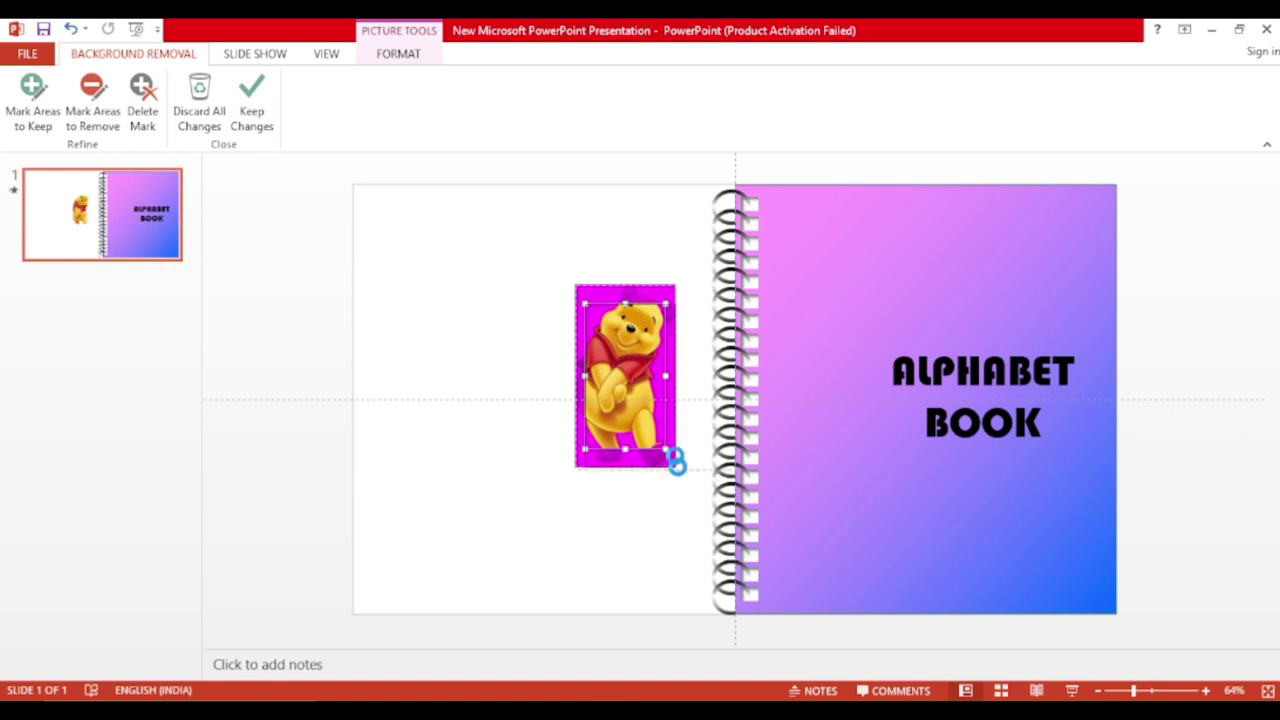
{"action": "left_click_drag", "start_coordinate": [584, 302], "coordinate": [577, 285]}
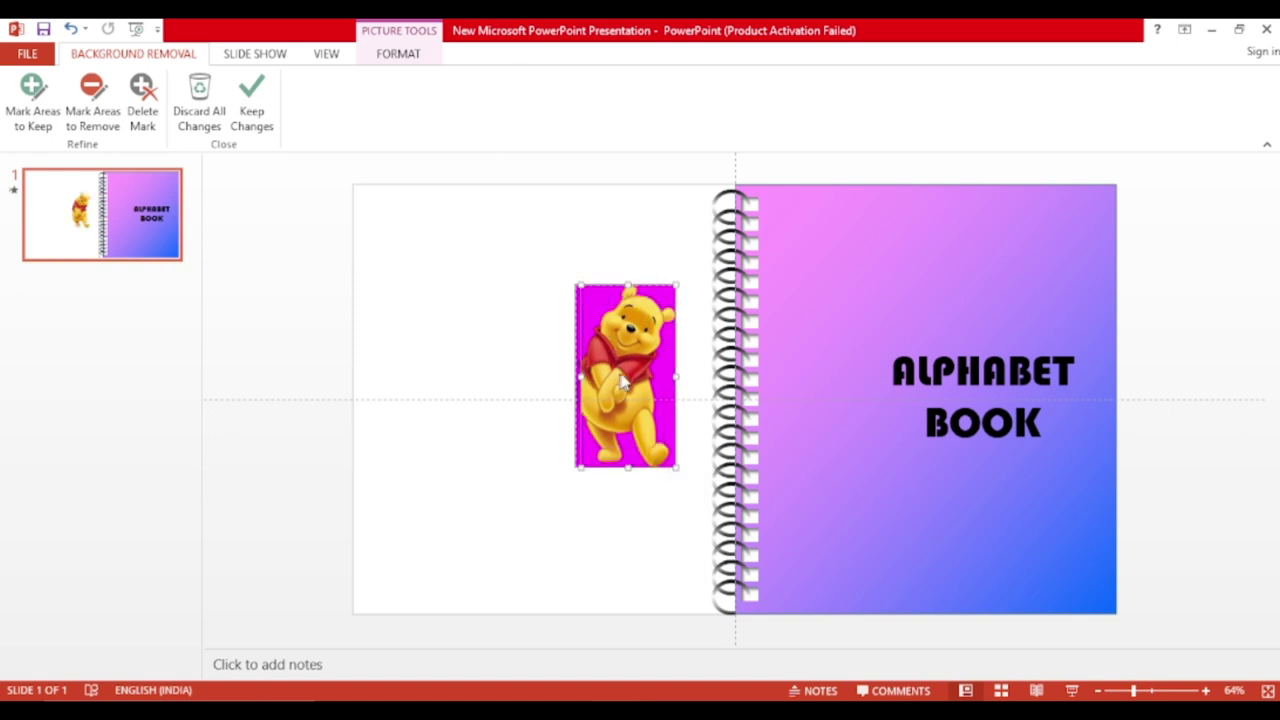
{"action": "left_click", "coordinate": [251, 110]}
{"action": "left_click_drag", "start_coordinate": [625, 375], "coordinate": [834, 390]}
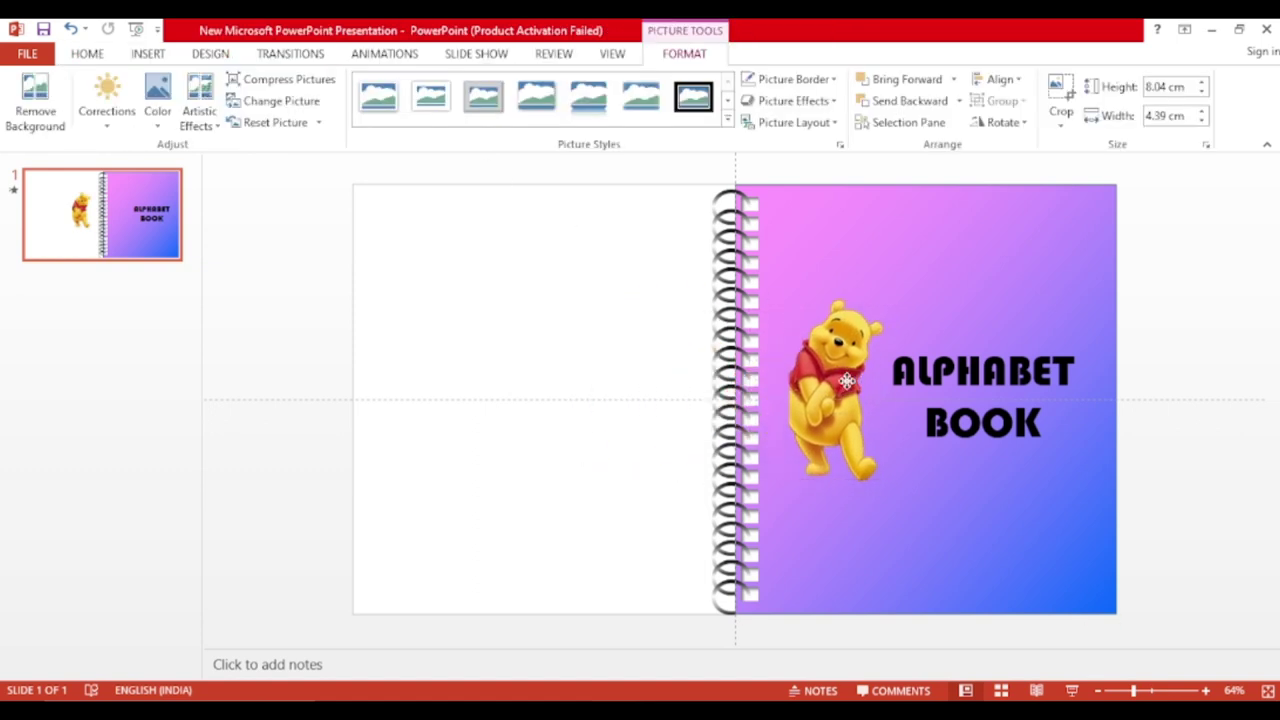
{"action": "left_click_drag", "start_coordinate": [960, 342], "coordinate": [942, 343]}
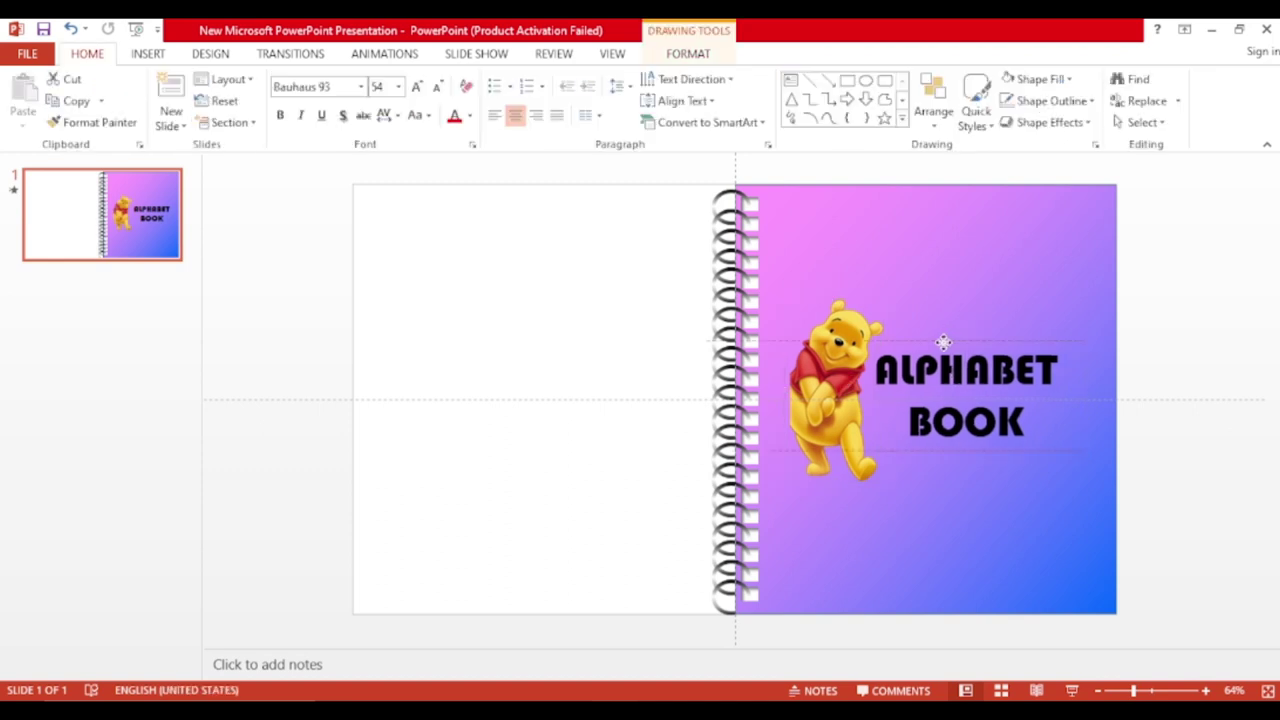
{"action": "left_click", "coordinate": [1166, 397]}
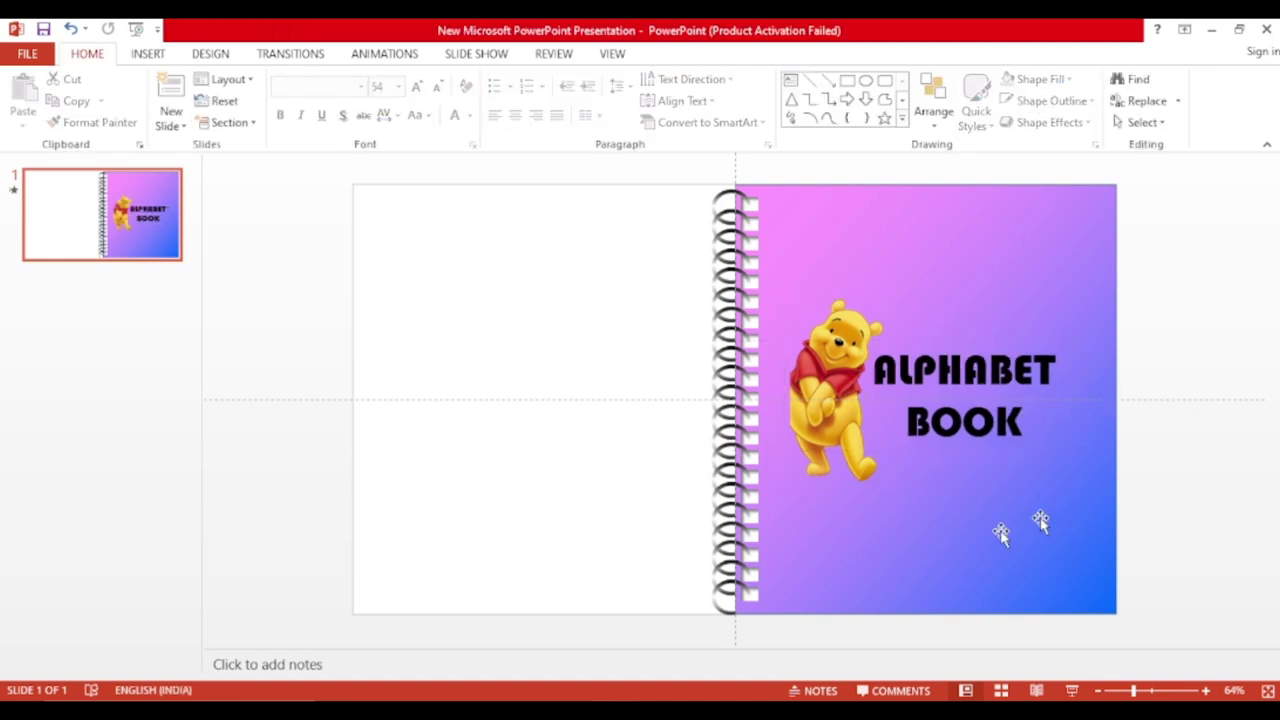
Duplicate the cover slide and delete the Pooh picture and ALPHABET BOOK title from the copy
{"action": "right_click", "coordinate": [70, 232]}
{"action": "left_click", "coordinate": [135, 357]}
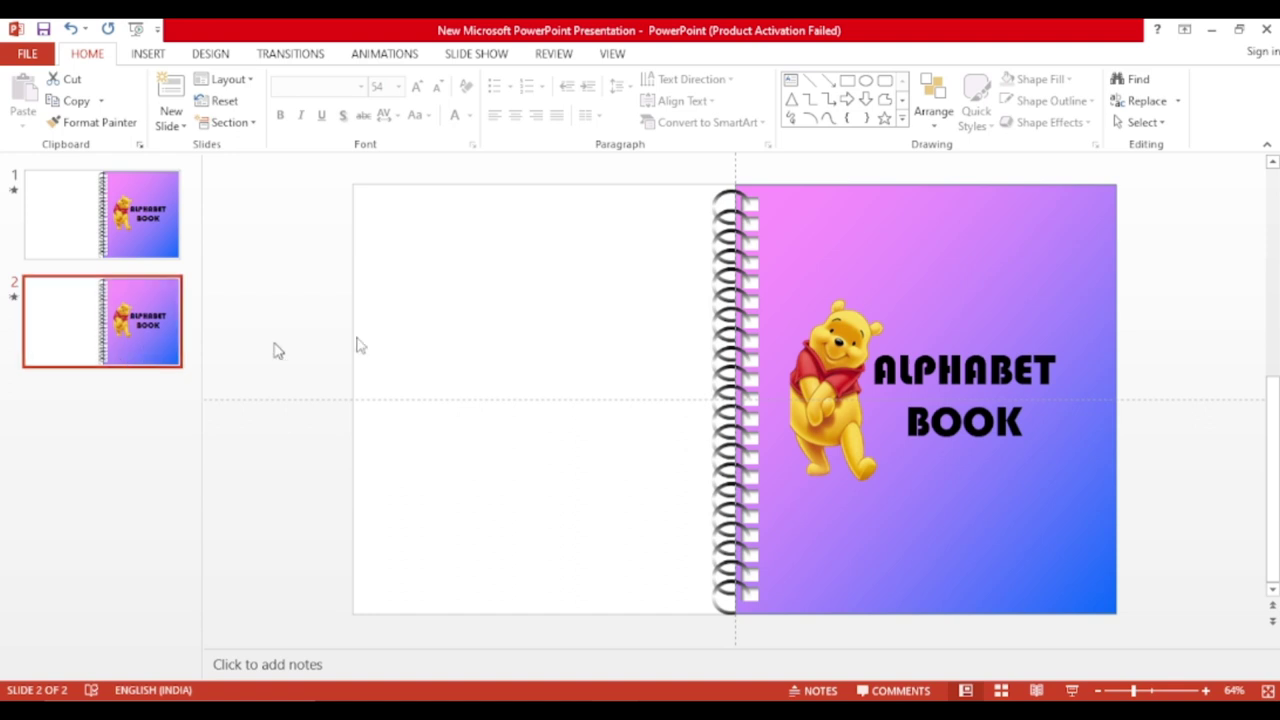
{"action": "left_click", "coordinate": [828, 360]}
{"action": "key", "text": "Delete"}
{"action": "left_click", "coordinate": [953, 370]}
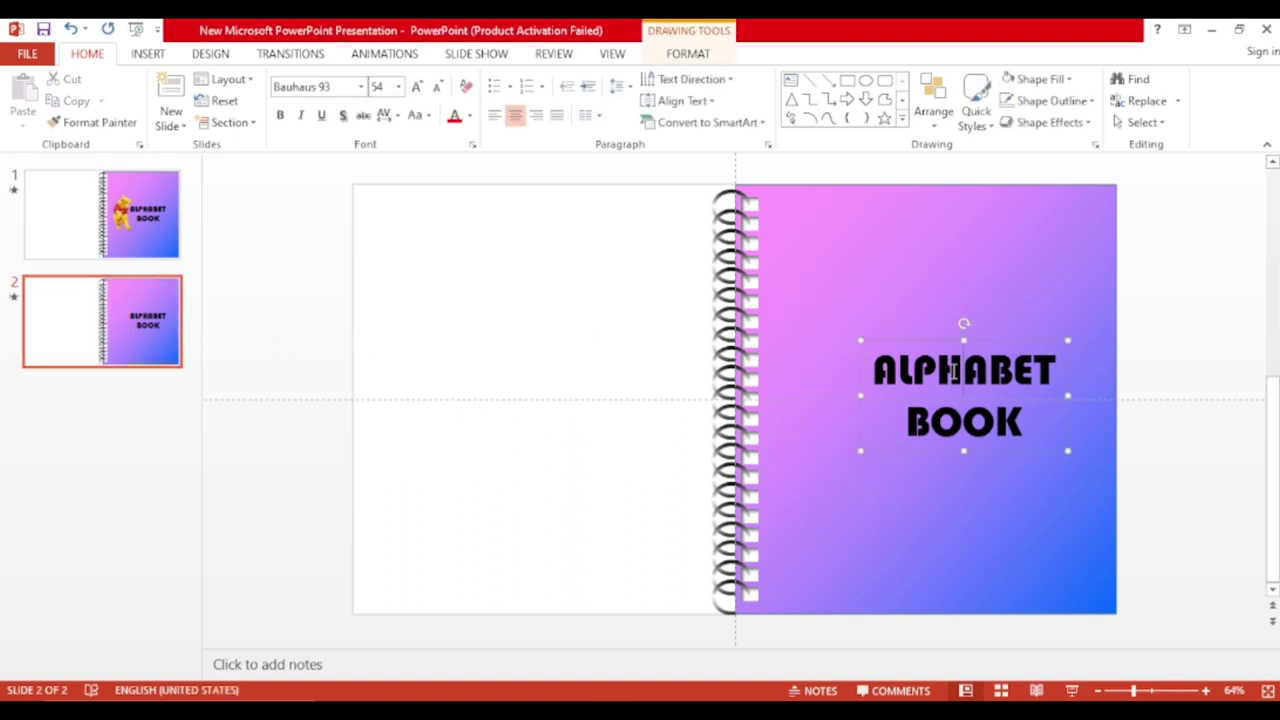
{"action": "key", "text": "Delete"}
{"action": "left_click", "coordinate": [897, 349]}
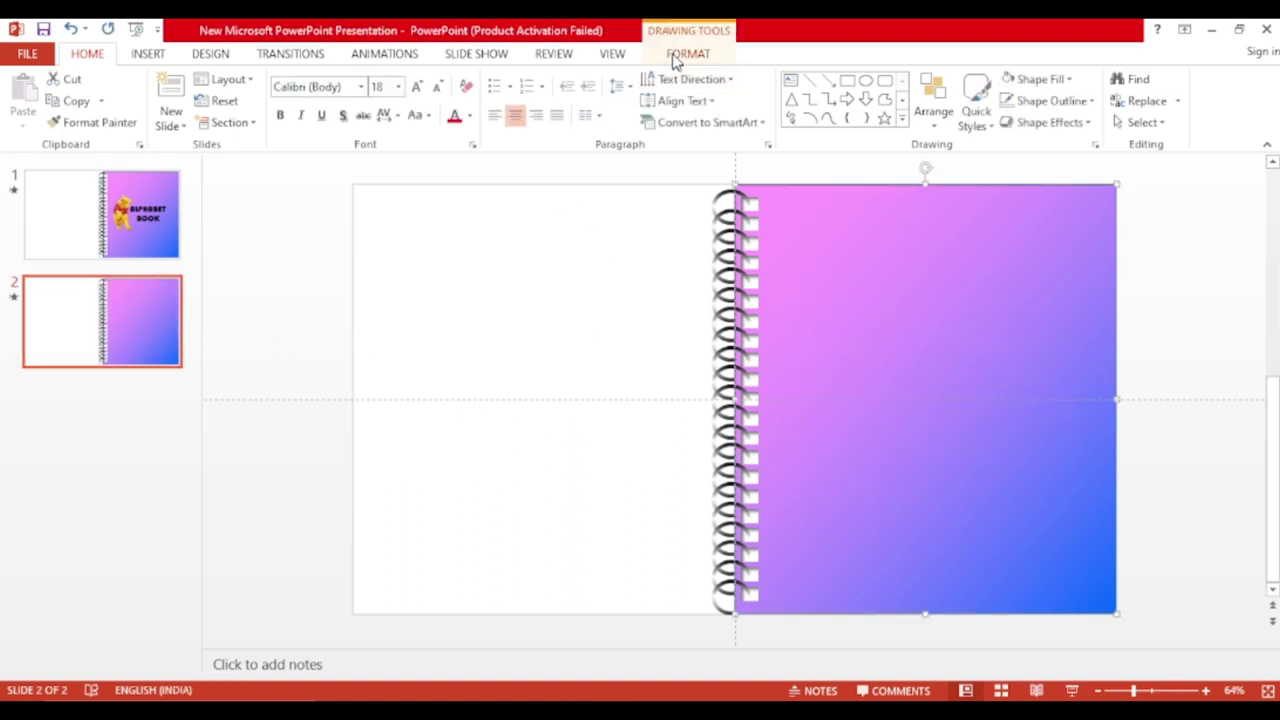
Fill the page with the light-blue texture and duplicate it as a resized left page beside the spiral
{"action": "left_click", "coordinate": [687, 53]}
{"action": "left_click", "coordinate": [497, 79]}
{"action": "mouse_move", "coordinate": [474, 396]}
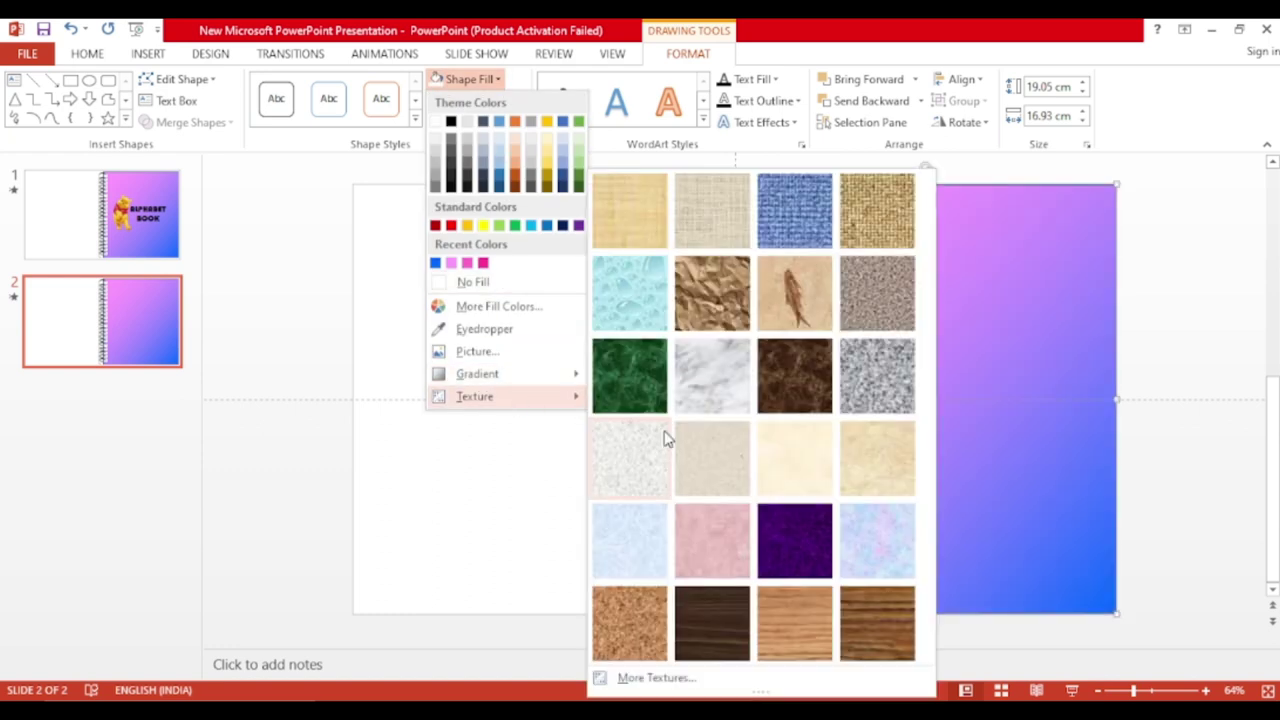
{"action": "left_click", "coordinate": [884, 548]}
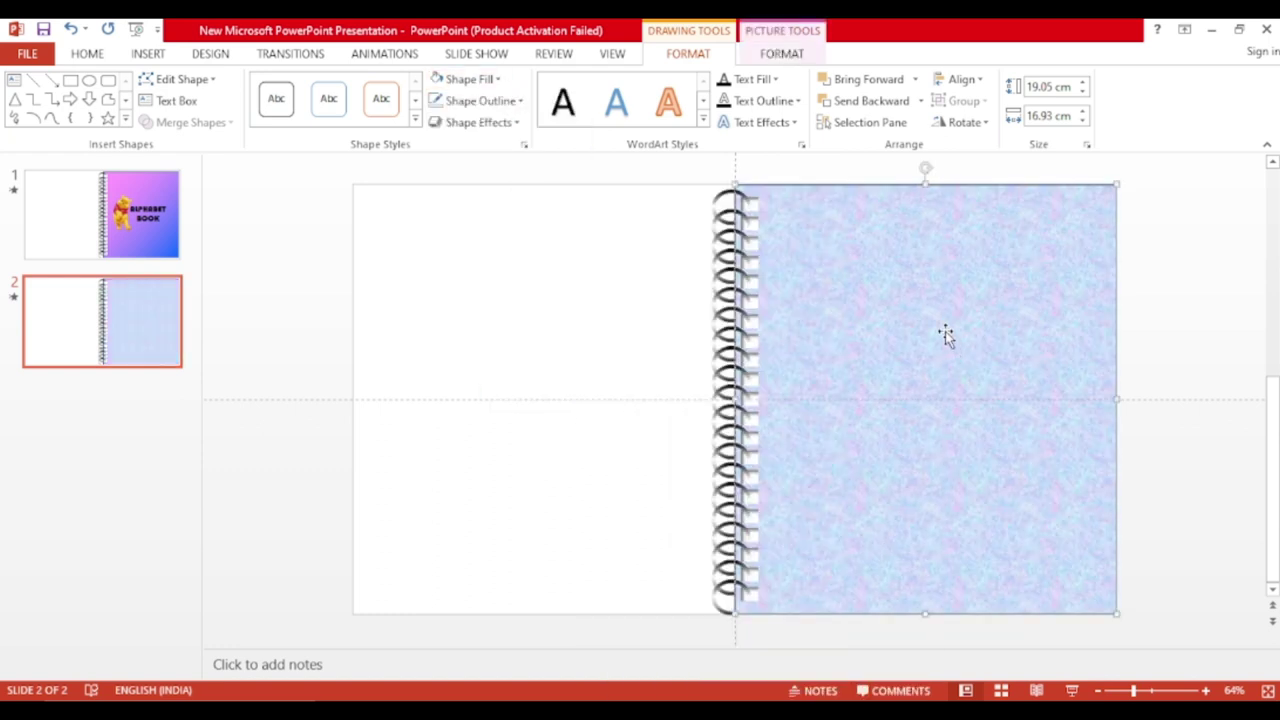
{"action": "key", "text": "ctrl+d"}
{"action": "left_click_drag", "start_coordinate": [943, 334], "coordinate": [543, 328]}
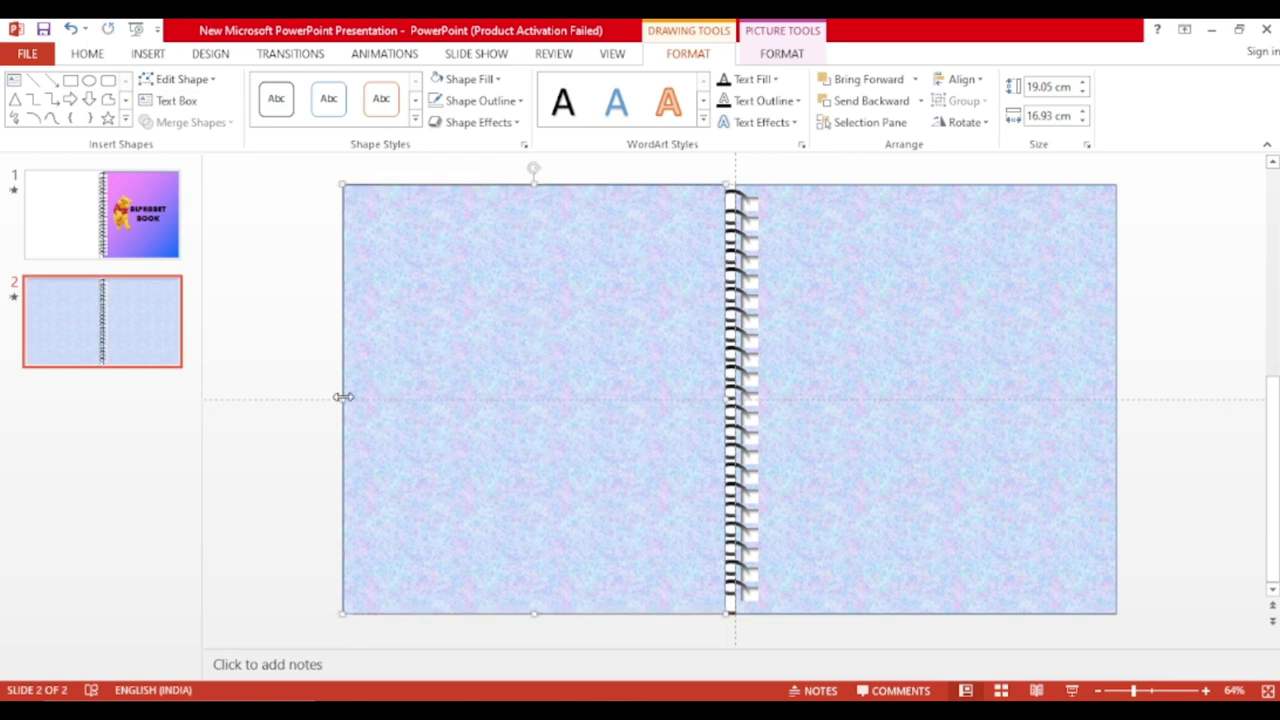
{"action": "left_click_drag", "start_coordinate": [342, 397], "coordinate": [353, 397]}
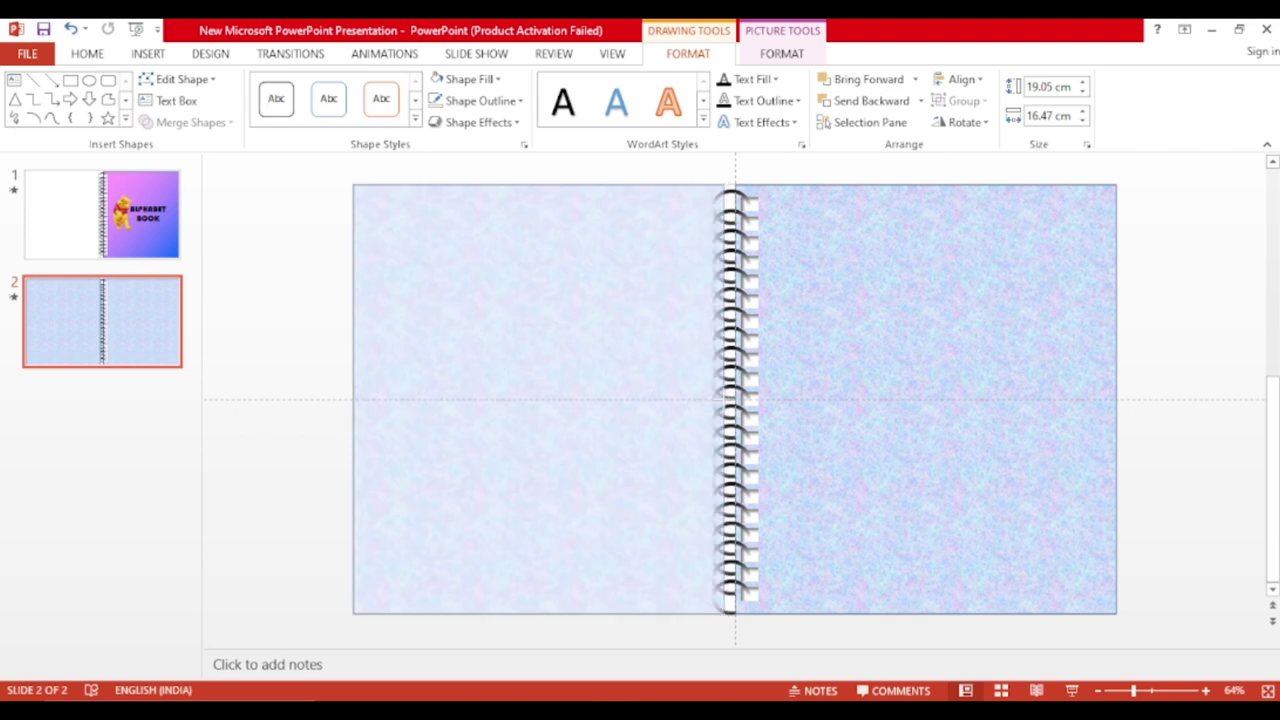
{"action": "left_click_drag", "start_coordinate": [720, 397], "coordinate": [710, 397]}
{"action": "left_click", "coordinate": [750, 205]}
Copy the small hole down the spiral's right side and group the column into one 17.92 × 0.78 cm strip
{"action": "left_click", "coordinate": [751, 205]}
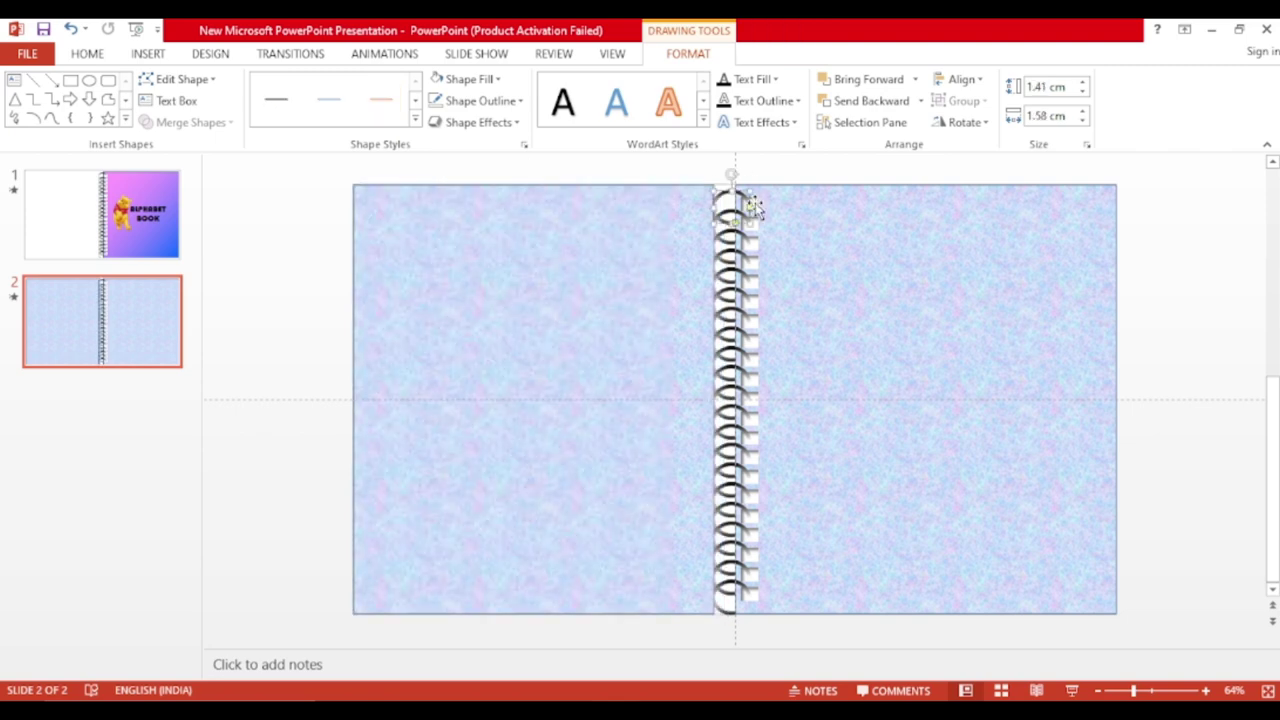
{"action": "left_click_drag", "start_coordinate": [757, 229], "coordinate": [759, 588]}
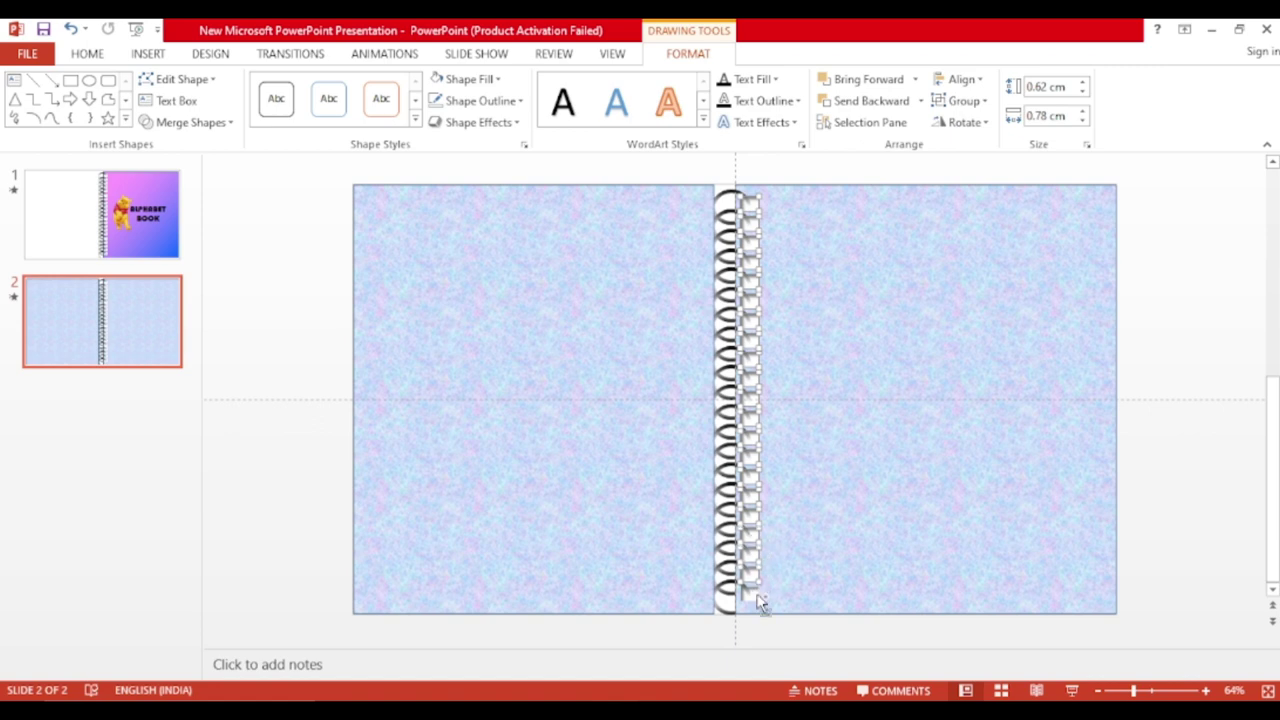
{"action": "left_click", "coordinate": [963, 101]}
{"action": "left_click", "coordinate": [975, 125]}
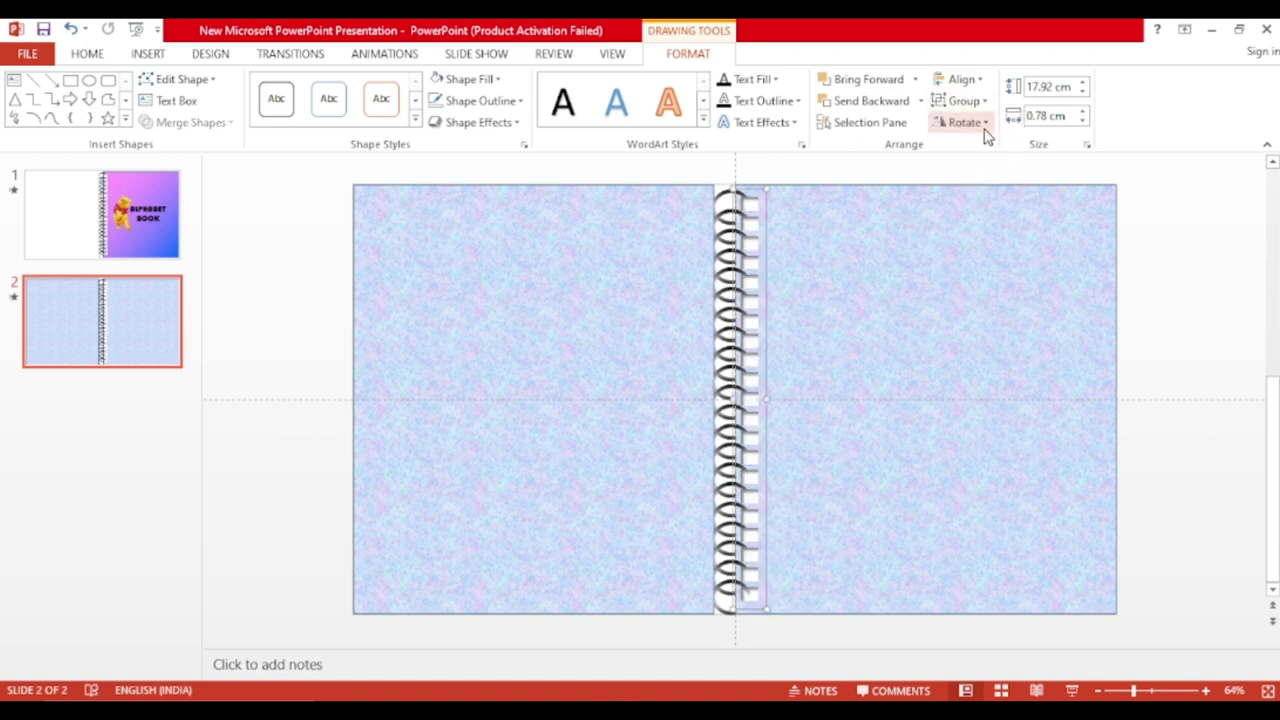
{"action": "left_click", "coordinate": [1144, 691]}
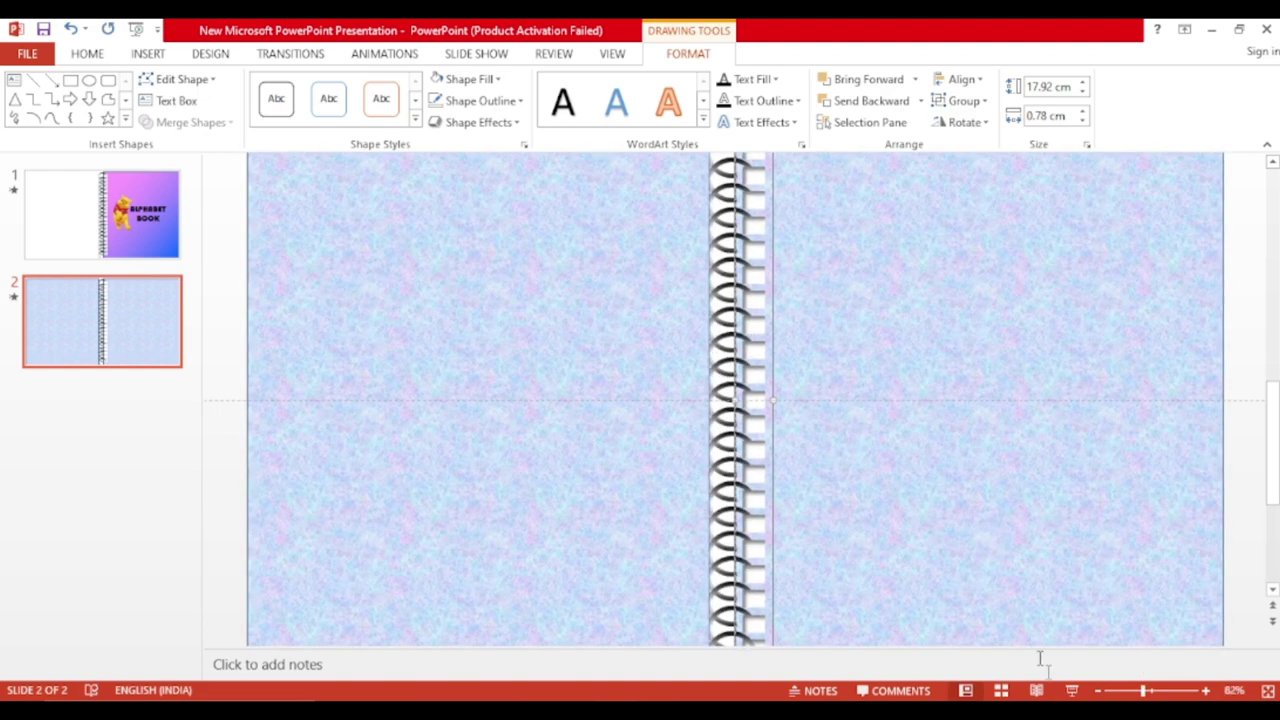
Zoom the slide to 73% and move the hole strip to the spiral's left side
{"action": "left_click", "coordinate": [1133, 697]}
{"action": "left_click_drag", "start_coordinate": [1135, 695], "coordinate": [1139, 692]}
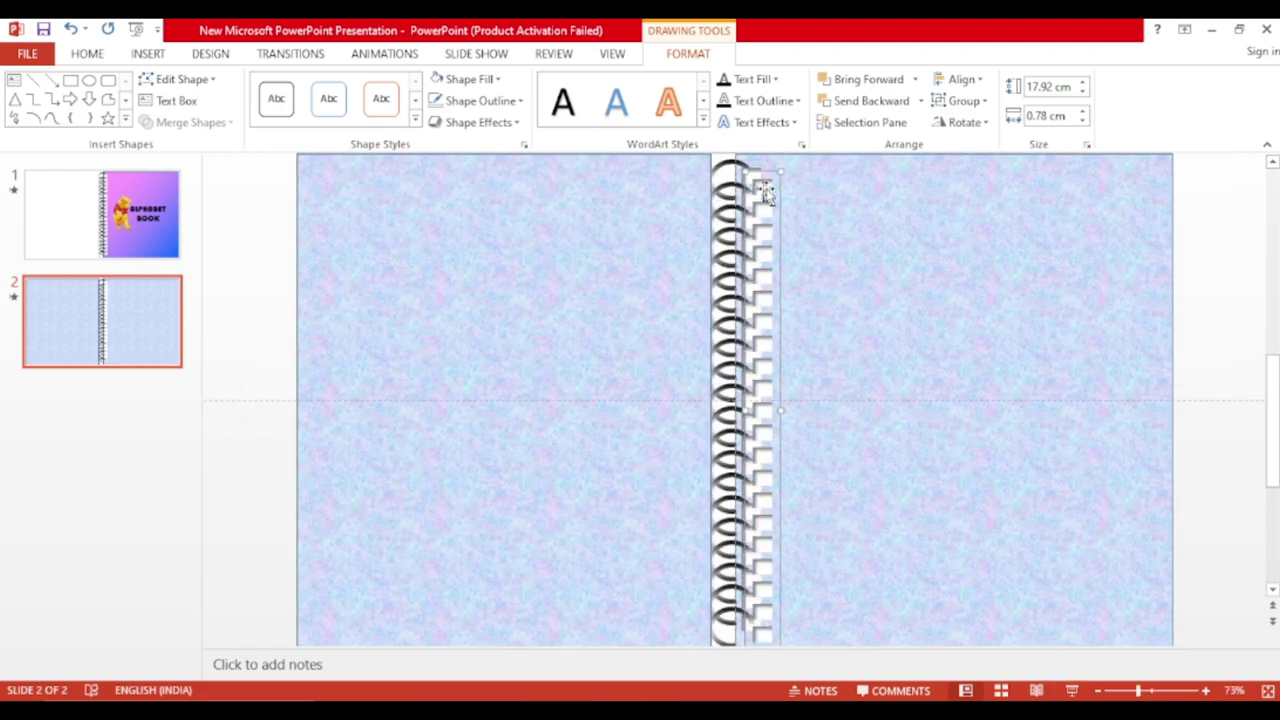
{"action": "left_click_drag", "start_coordinate": [755, 190], "coordinate": [698, 168]}
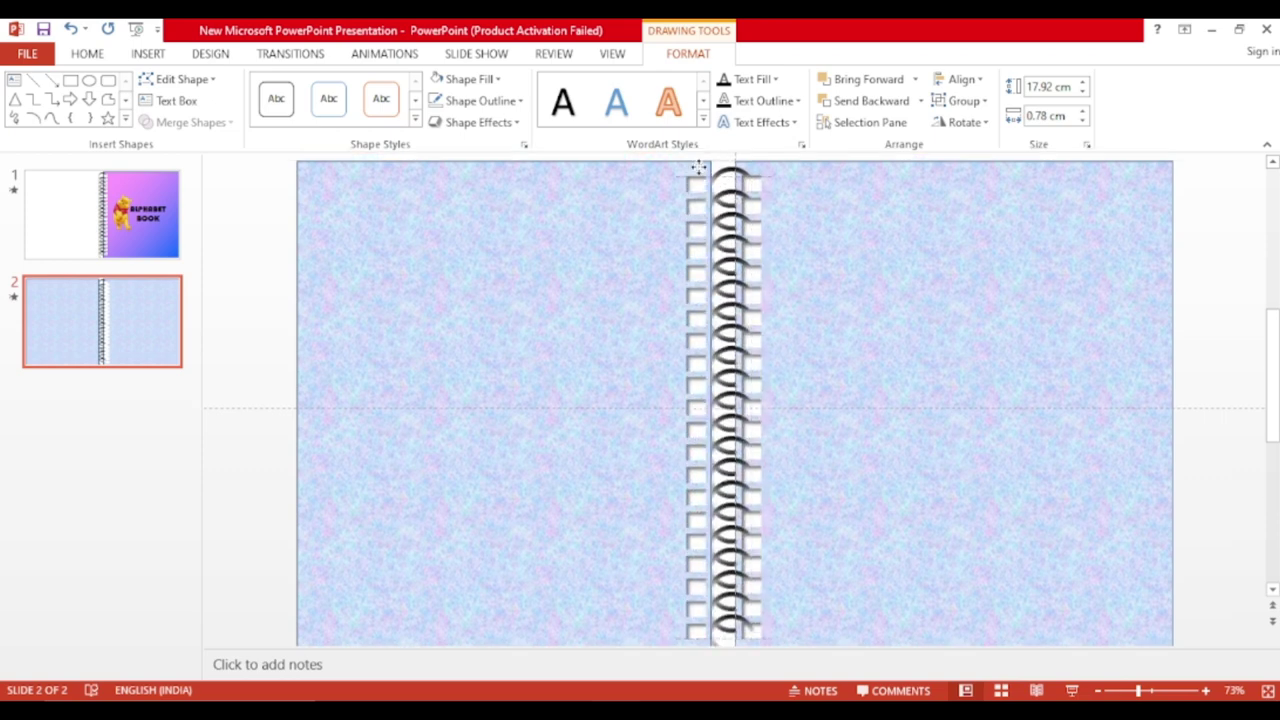
Bring the top spiral ring forward and reposition it on the spiral
{"action": "left_click", "coordinate": [732, 165]}
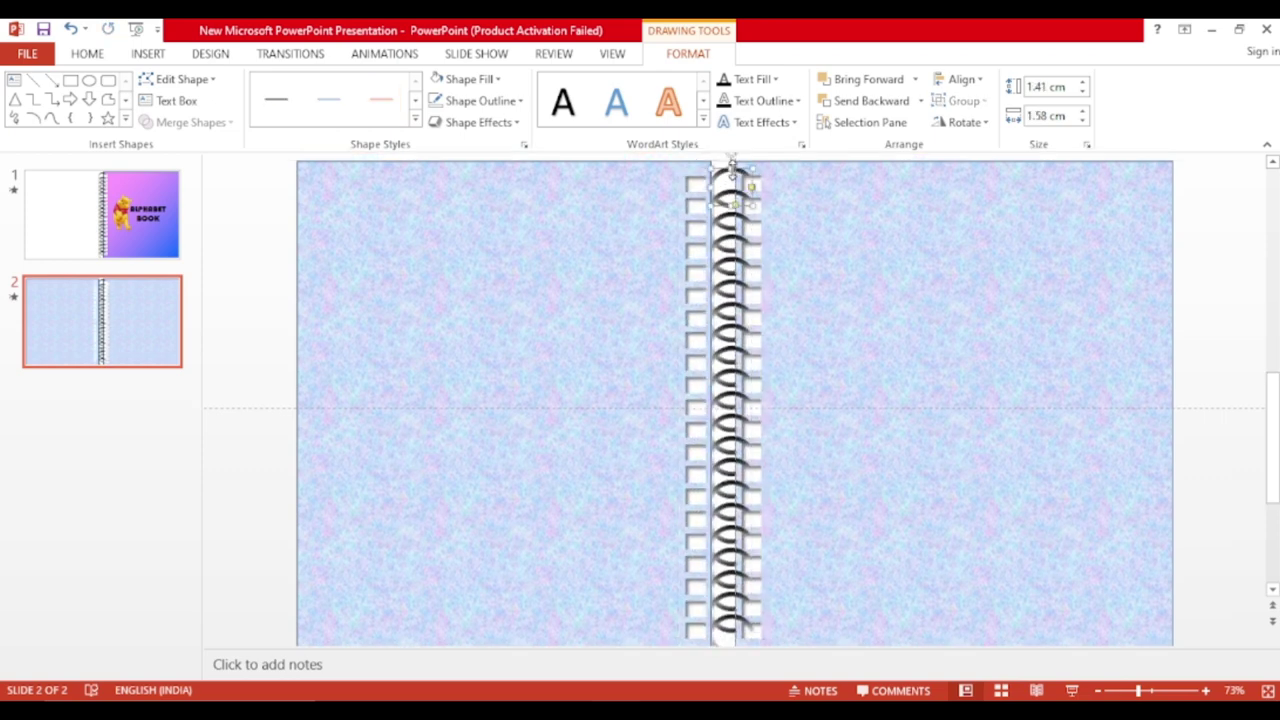
{"action": "left_click", "coordinate": [915, 80]}
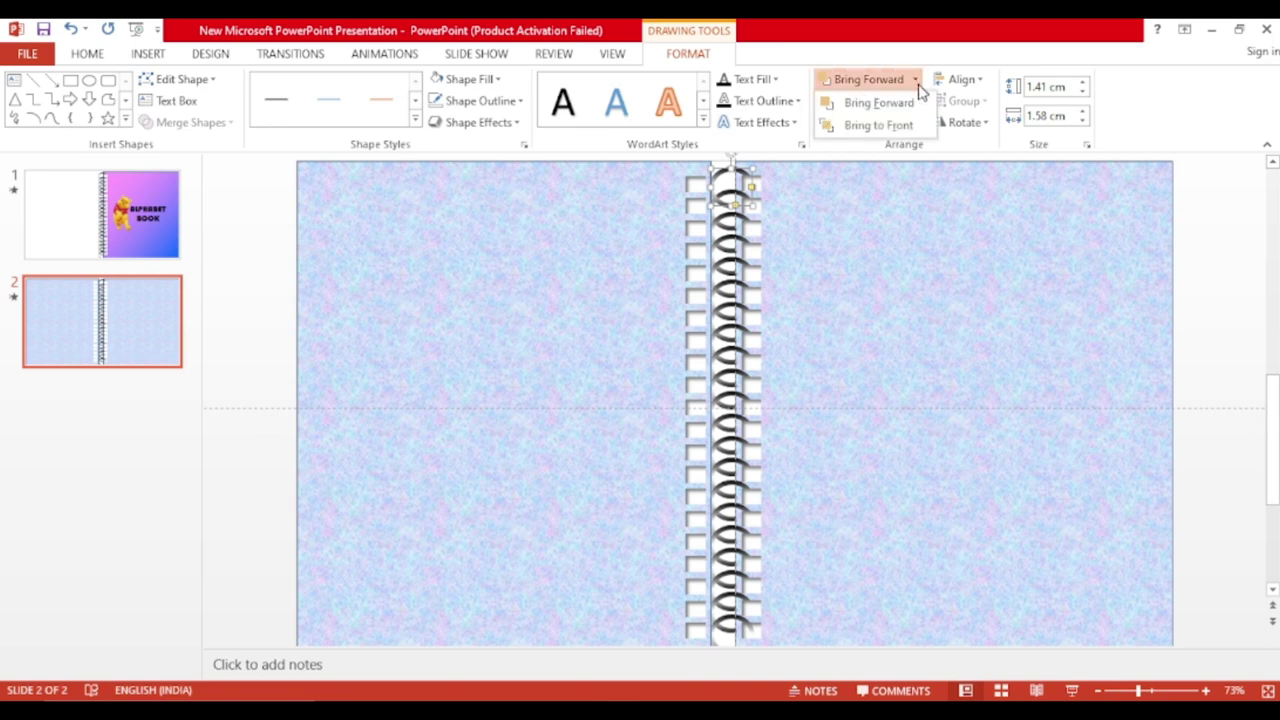
{"action": "left_click", "coordinate": [905, 125]}
{"action": "left_click", "coordinate": [735, 200]}
{"action": "left_click_drag", "start_coordinate": [735, 180], "coordinate": [727, 195]}
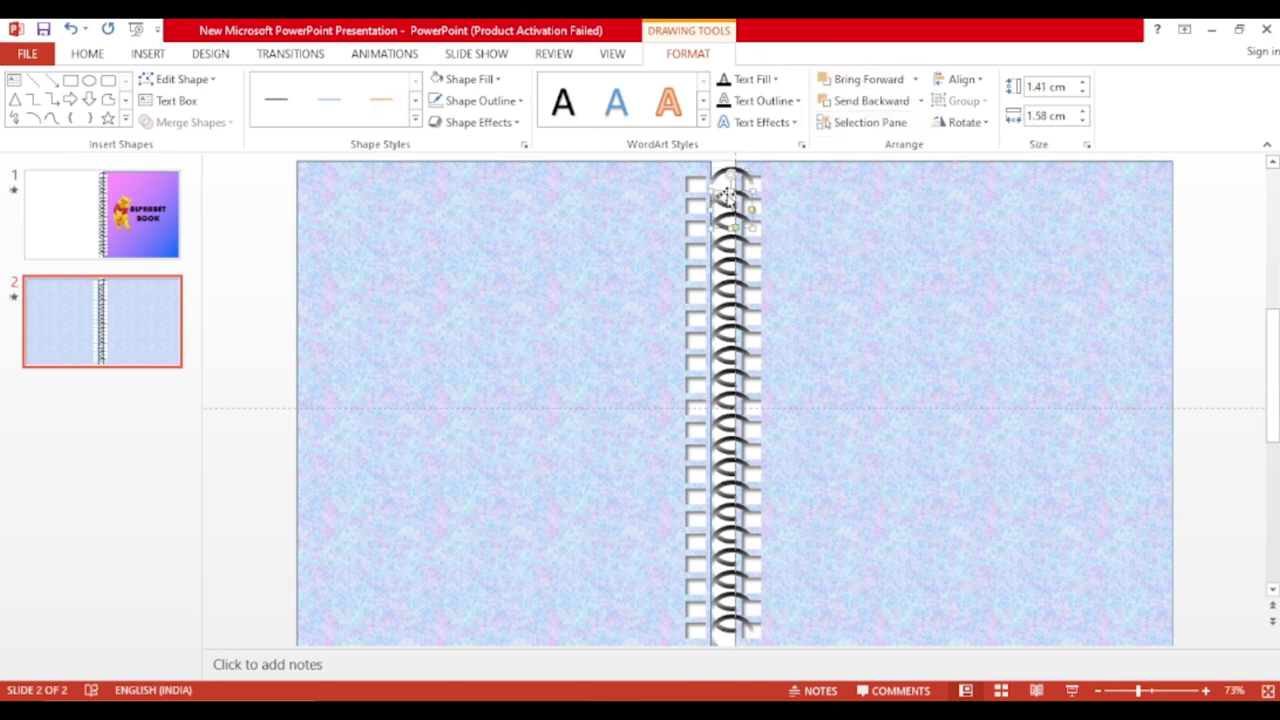
Select all the other spiral rings and delete them, leaving only the top ring
{"action": "left_click", "coordinate": [733, 227], "text": "shift"}
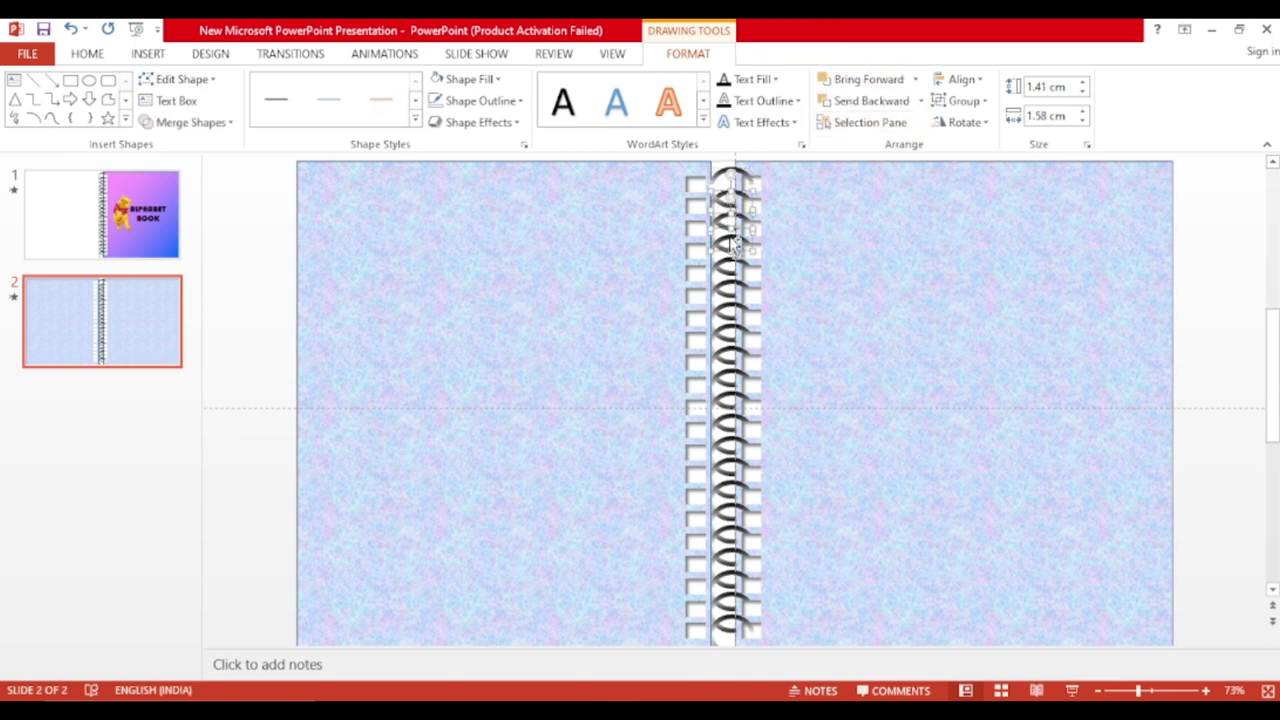
{"action": "left_click", "coordinate": [733, 237], "text": "shift"}
{"action": "left_click", "coordinate": [733, 252], "text": "shift"}
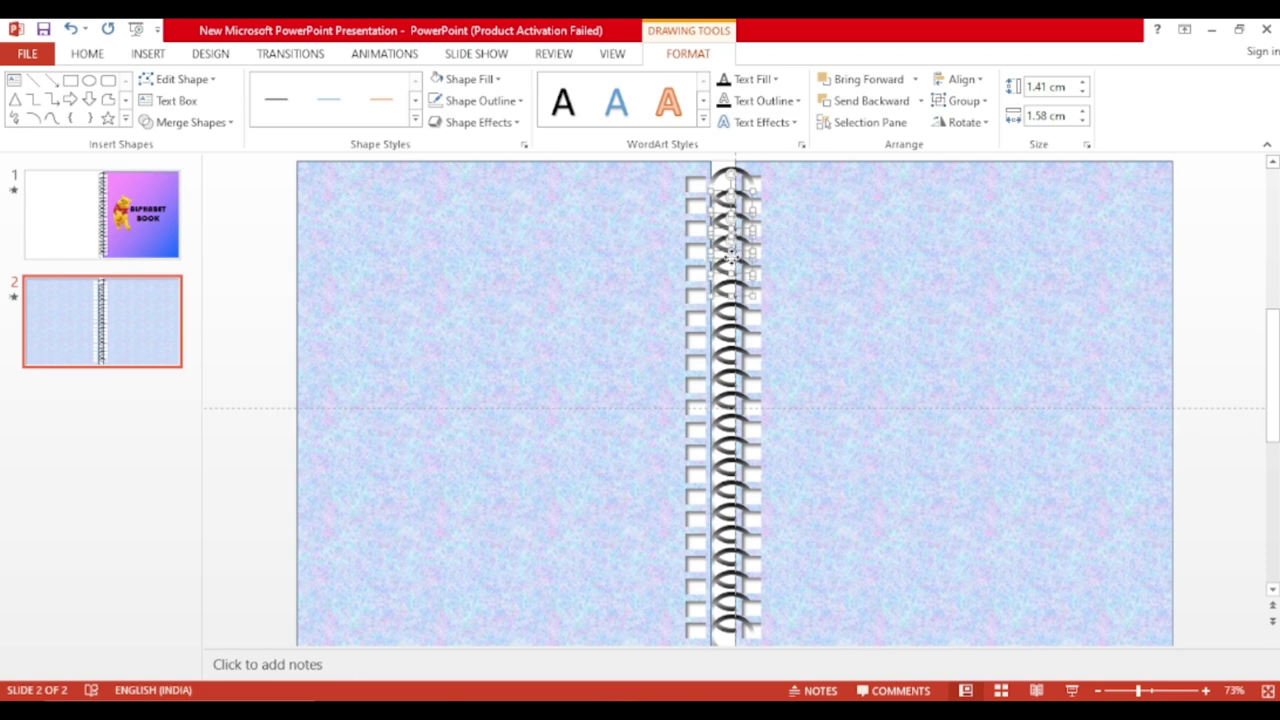
{"action": "left_click", "coordinate": [733, 296], "text": "shift"}
{"action": "left_click", "coordinate": [732, 318], "text": "shift"}
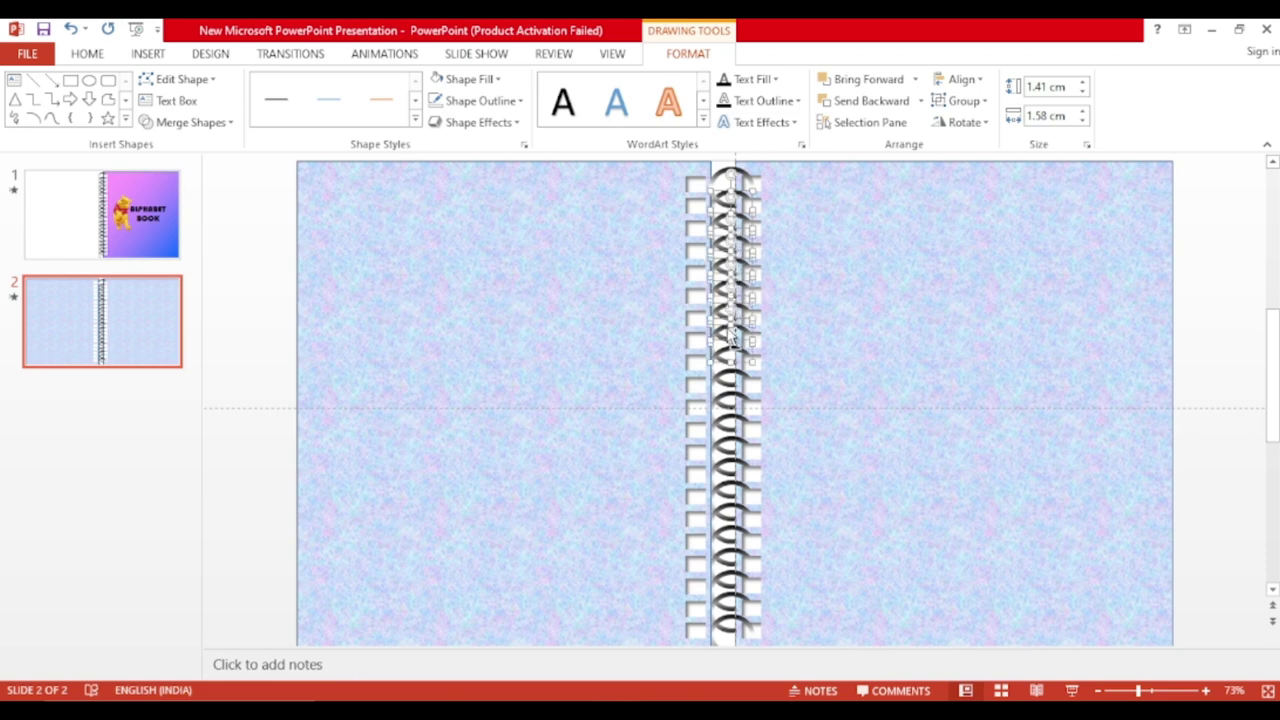
{"action": "left_click", "coordinate": [731, 364], "text": "shift"}
{"action": "left_click", "coordinate": [731, 388], "text": "shift"}
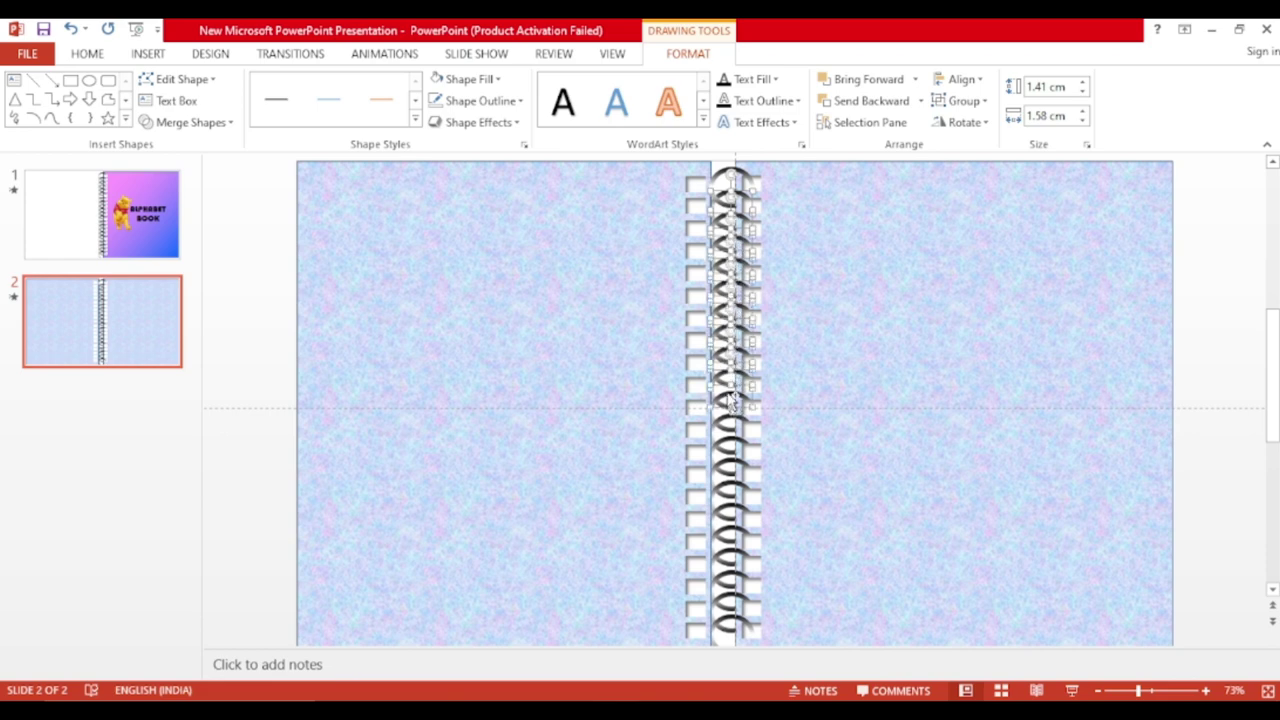
{"action": "left_click", "coordinate": [731, 414], "text": "shift"}
{"action": "left_click", "coordinate": [729, 438], "text": "shift"}
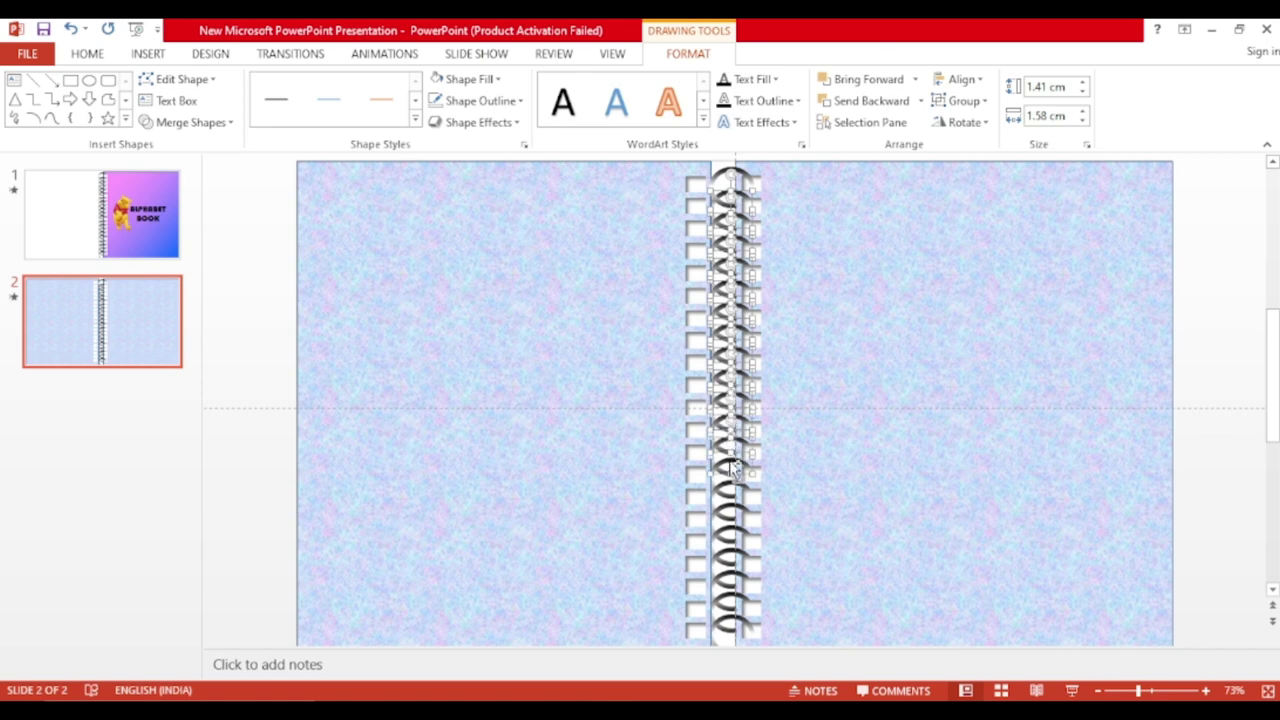
{"action": "left_click", "coordinate": [730, 462], "text": "shift"}
{"action": "left_click", "coordinate": [731, 487], "text": "shift"}
{"action": "left_click", "coordinate": [731, 510], "text": "shift"}
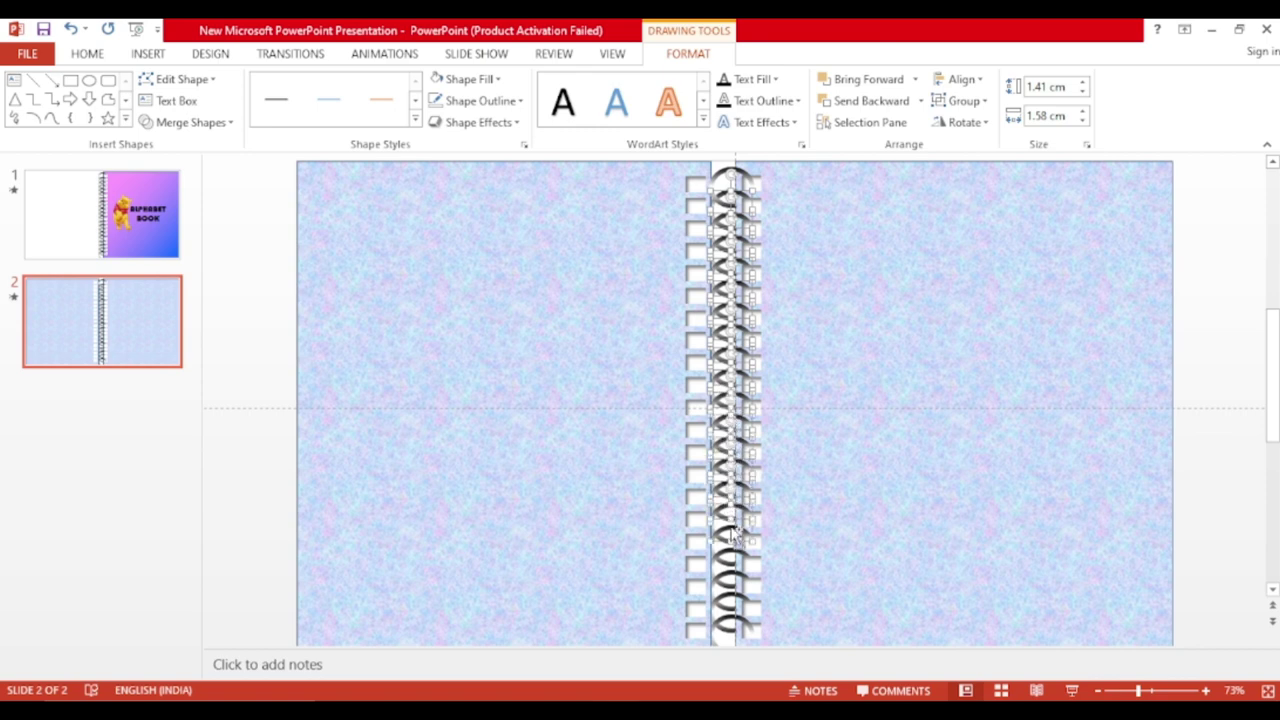
{"action": "left_click", "coordinate": [731, 534], "text": "shift"}
{"action": "left_click", "coordinate": [731, 558], "text": "shift"}
{"action": "left_click", "coordinate": [732, 580], "text": "shift"}
{"action": "left_click", "coordinate": [730, 591], "text": "shift"}
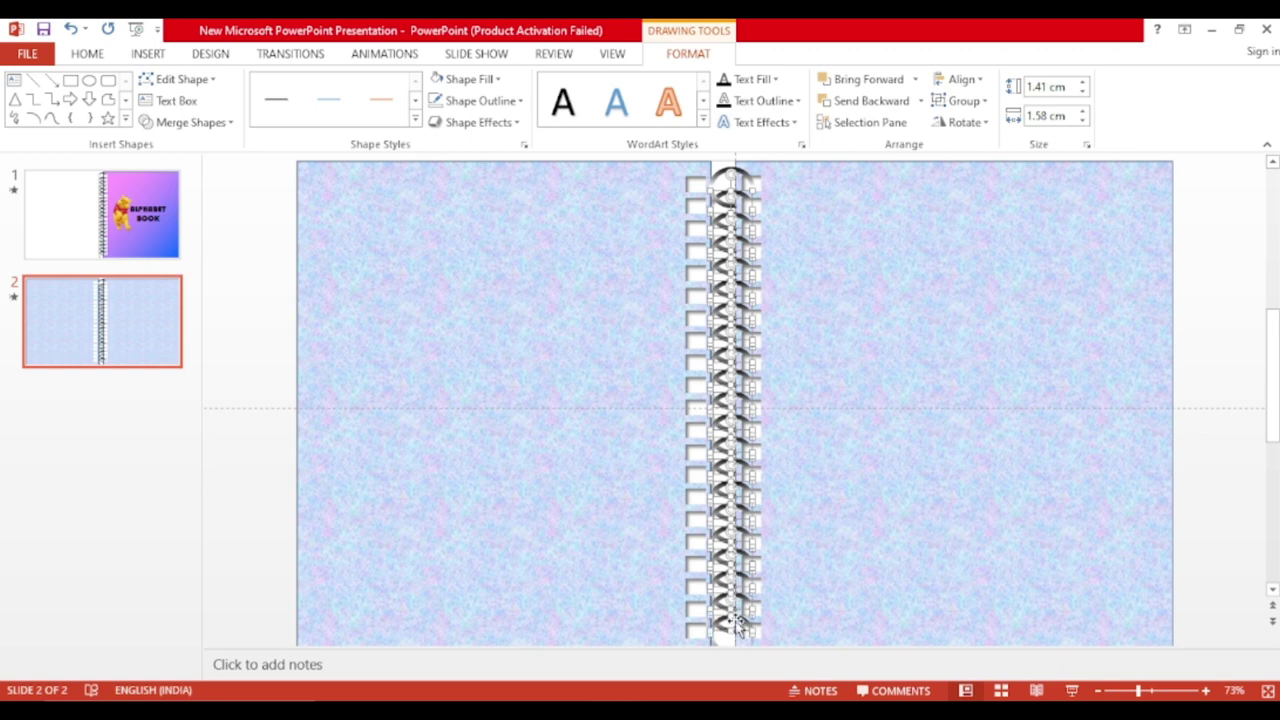
{"action": "key", "text": "Delete"}
{"action": "left_click", "coordinate": [722, 193]}
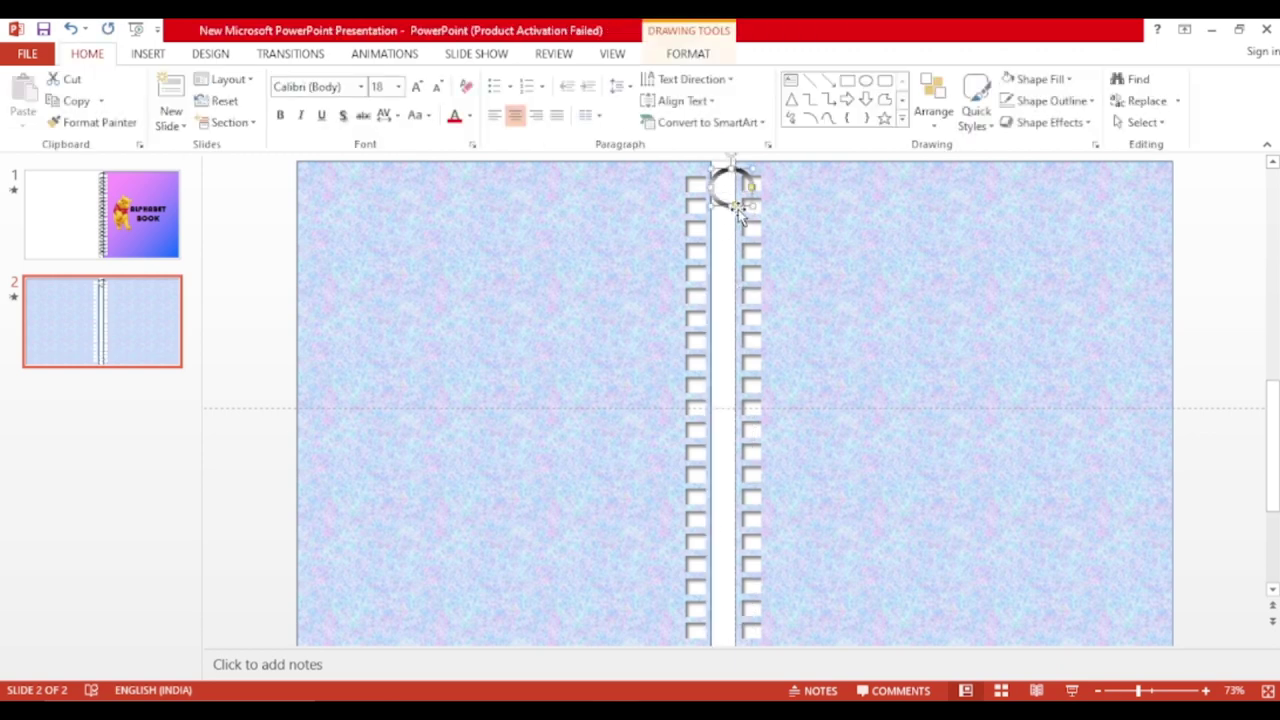
Nudge the left textured page right, then slightly back left into place
{"action": "left_click", "coordinate": [606, 290]}
{"action": "key", "text": "Right"}
{"action": "key", "text": "Right"}
{"action": "key", "text": "Right"}
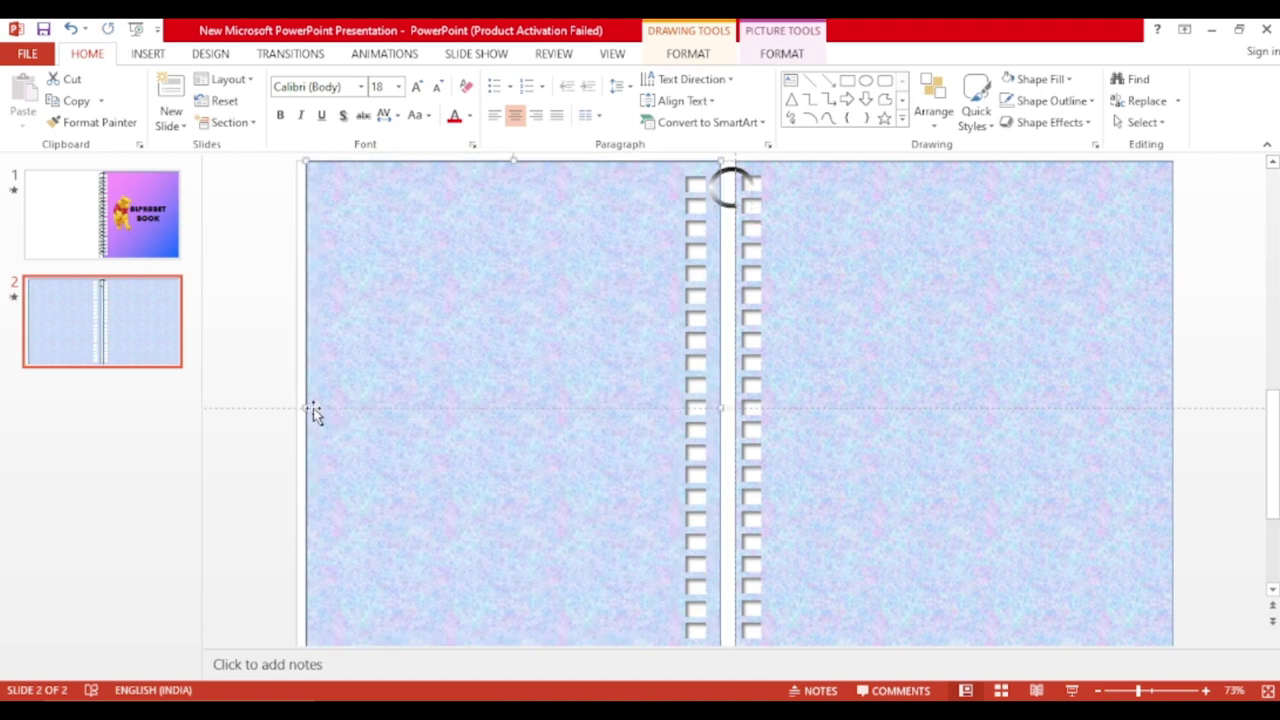
{"action": "left_click_drag", "start_coordinate": [309, 407], "coordinate": [300, 407]}
Shift the top ring slightly right and Ctrl-drag a copy of the arc ring just below it
{"action": "scroll", "coordinate": [471, 446], "scroll_direction": "up", "scroll_amount": 1}
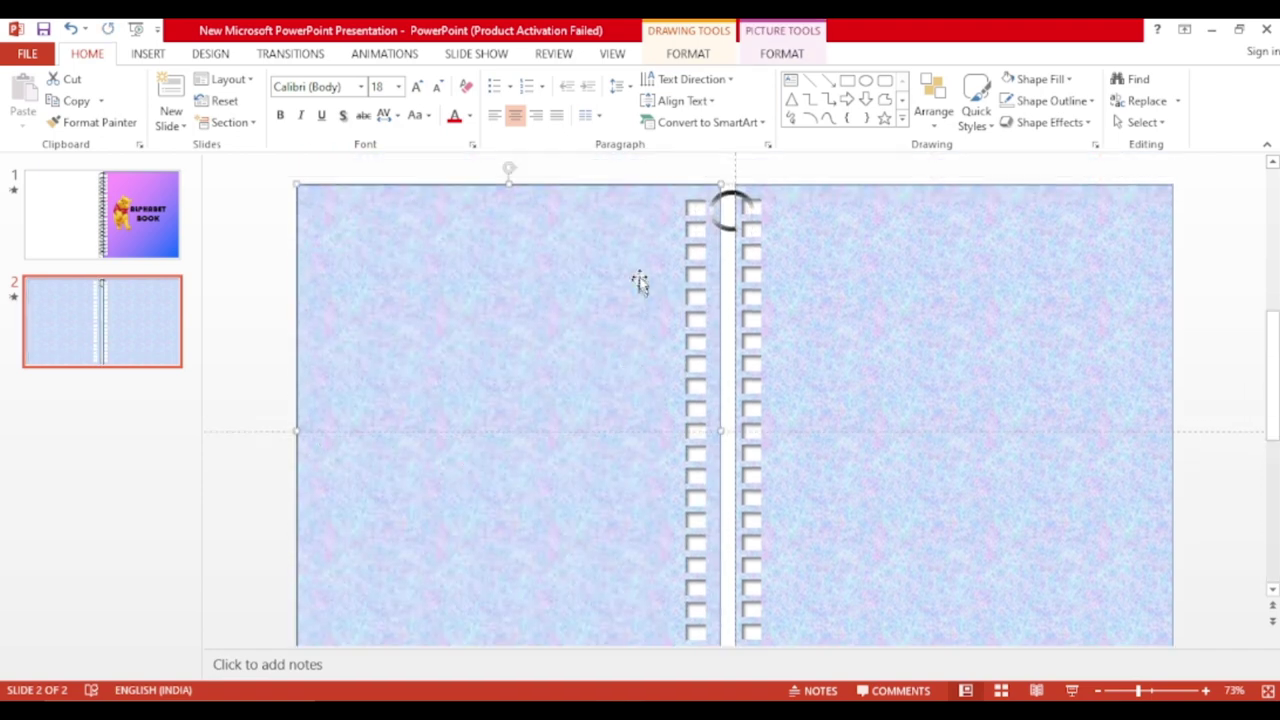
{"action": "left_click", "coordinate": [694, 210]}
{"action": "scroll", "coordinate": [696, 180], "scroll_direction": "down", "scroll_amount": 1}
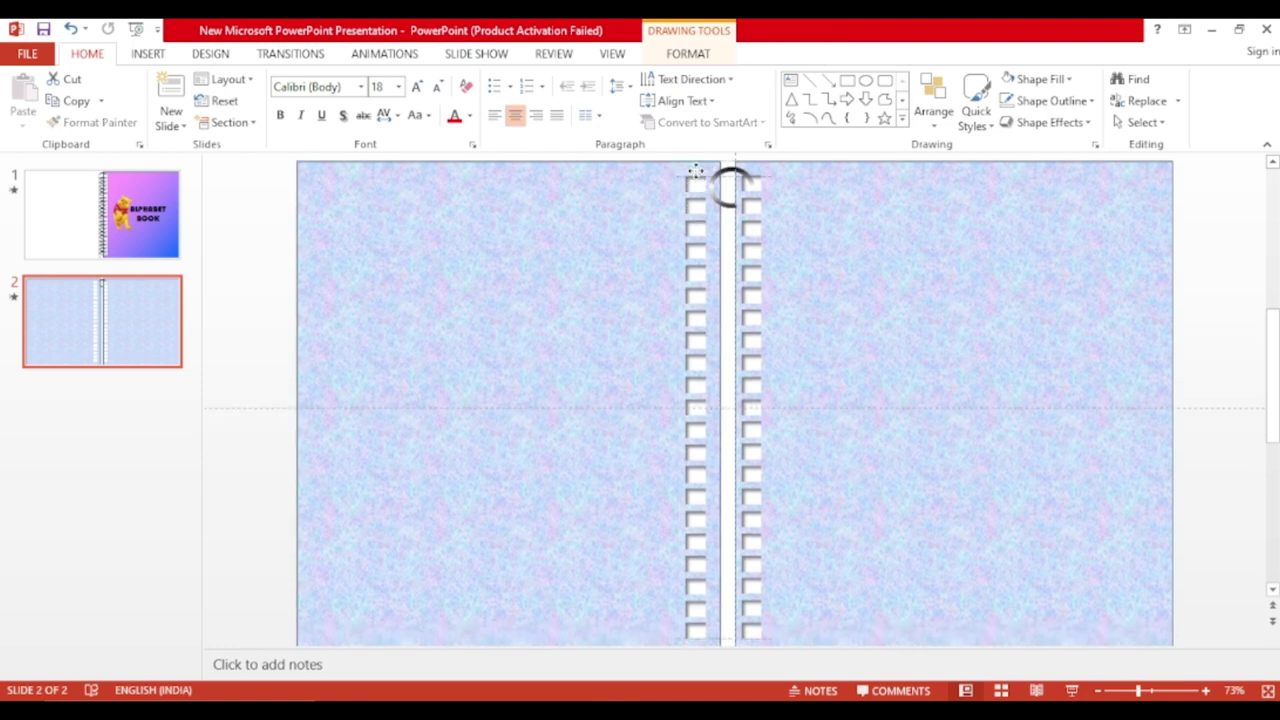
{"action": "left_click_drag", "start_coordinate": [697, 178], "coordinate": [708, 177]}
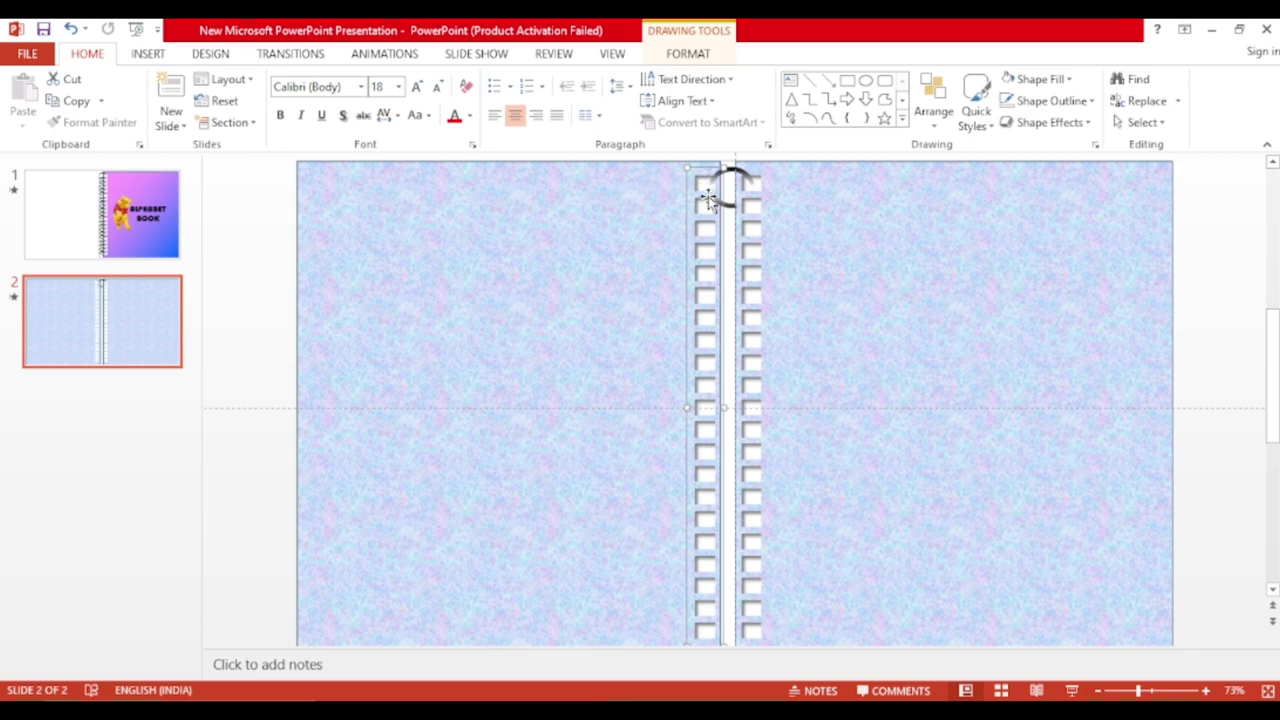
{"action": "left_click", "coordinate": [726, 205]}
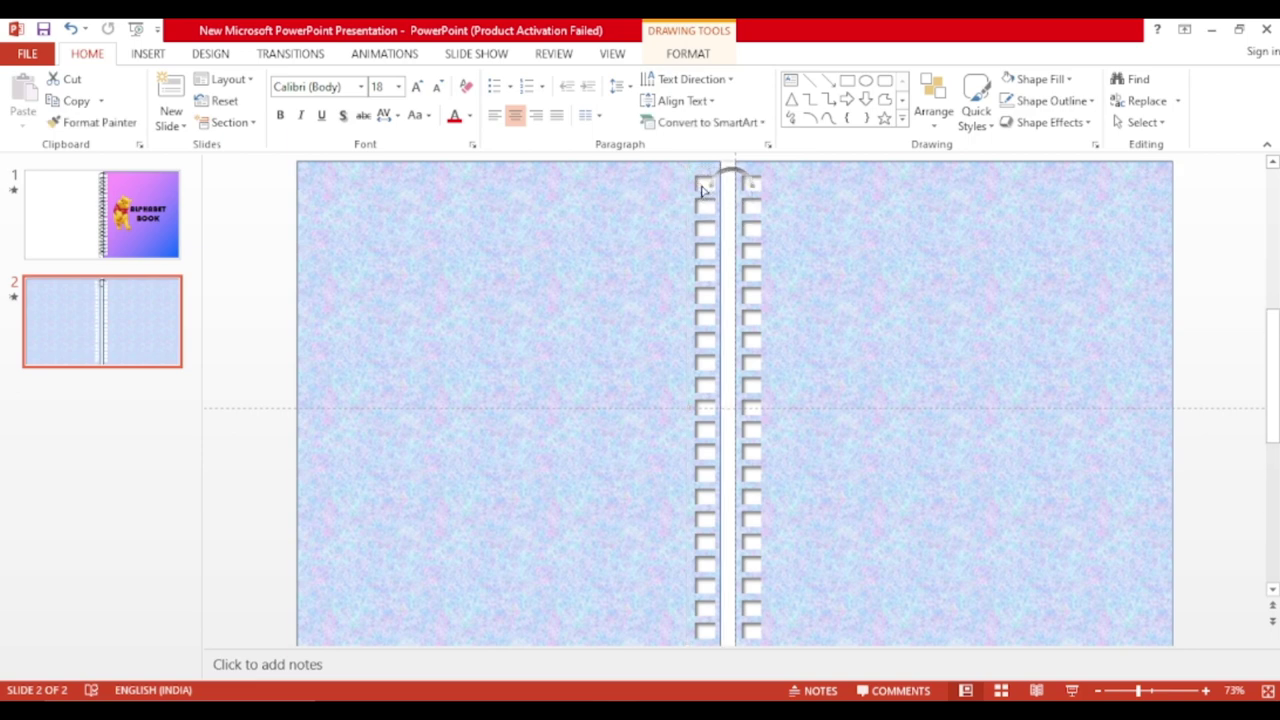
{"action": "left_click", "coordinate": [733, 172]}
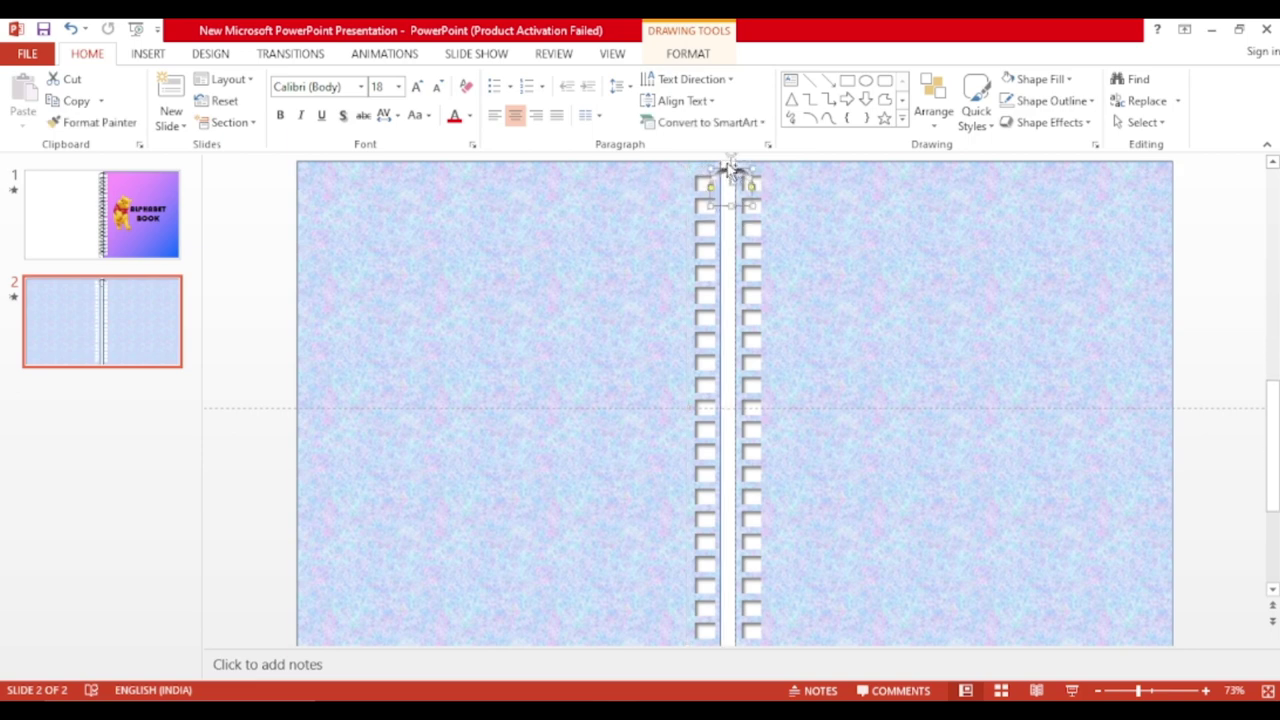
{"action": "left_click_drag", "start_coordinate": [732, 166], "coordinate": [740, 210]}
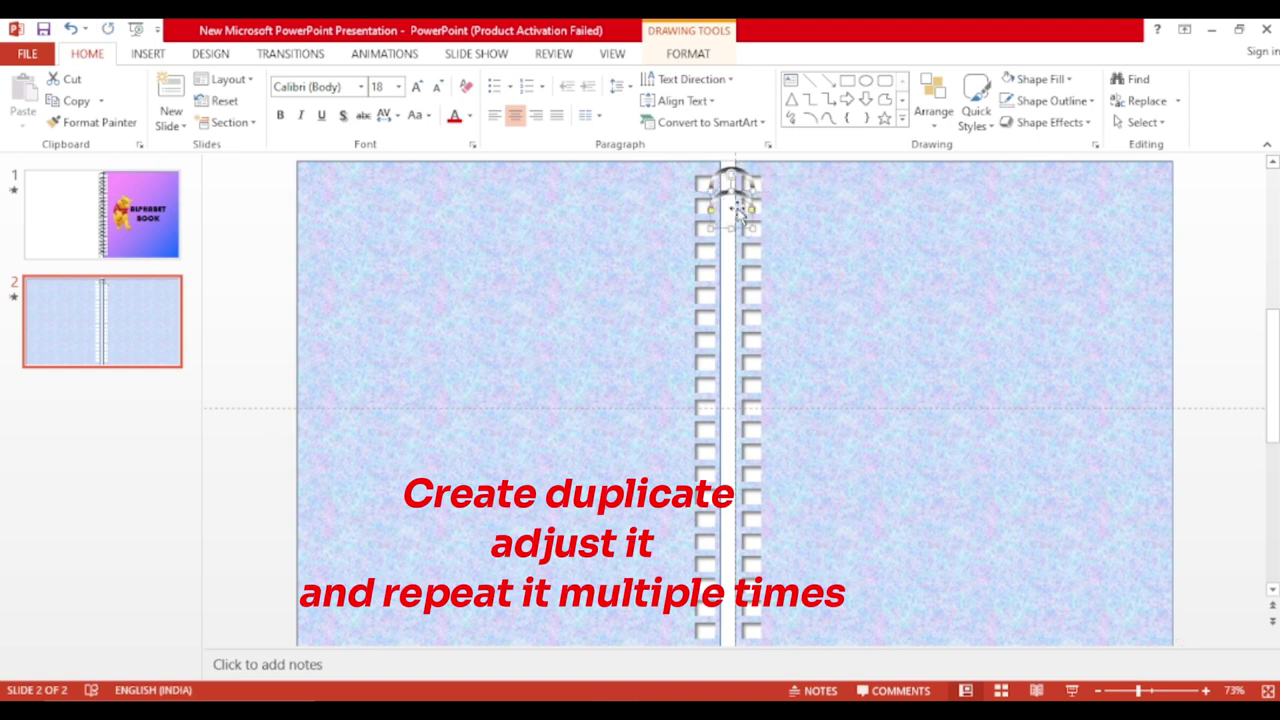
Ctrl-drag another arc ring lower, then repeat it three times with Ctrl+D down the spine
{"action": "left_click_drag", "start_coordinate": [757, 256], "coordinate": [745, 243]}
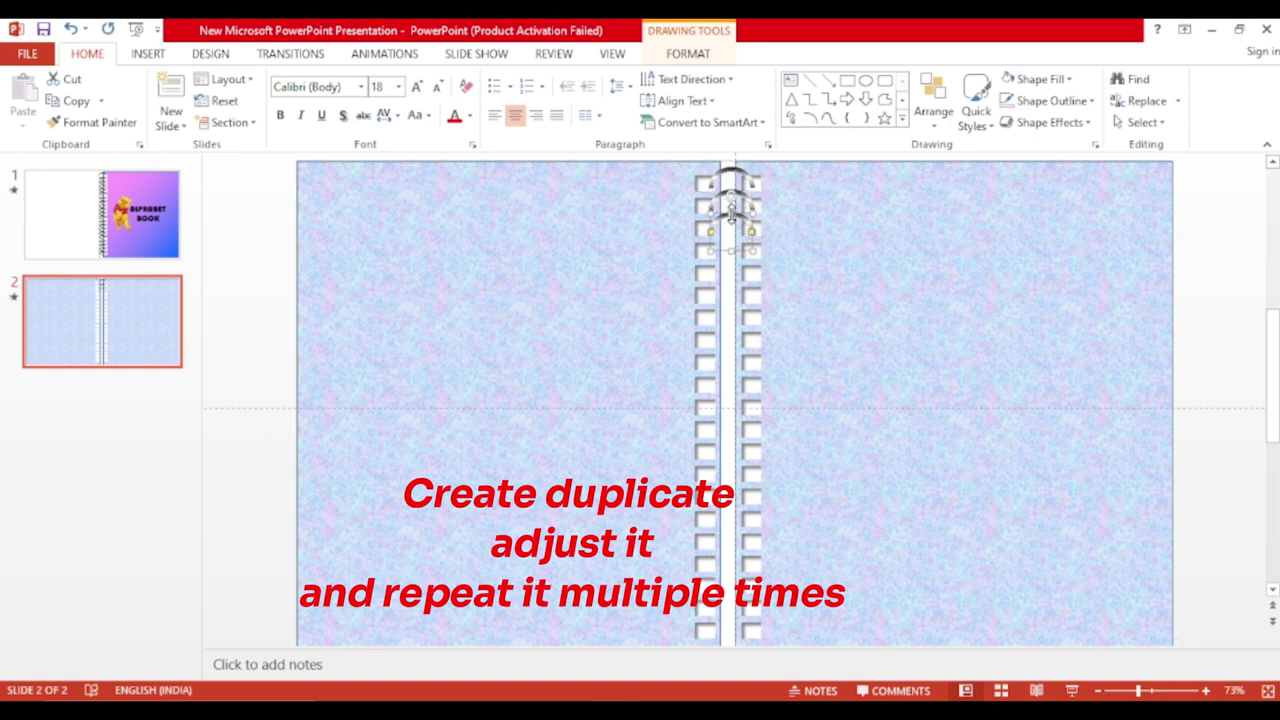
{"action": "key", "text": "ctrl+d"}
{"action": "key", "text": "ctrl+d"}
{"action": "key", "text": "ctrl+d"}
{"action": "key", "text": "ctrl+d"}
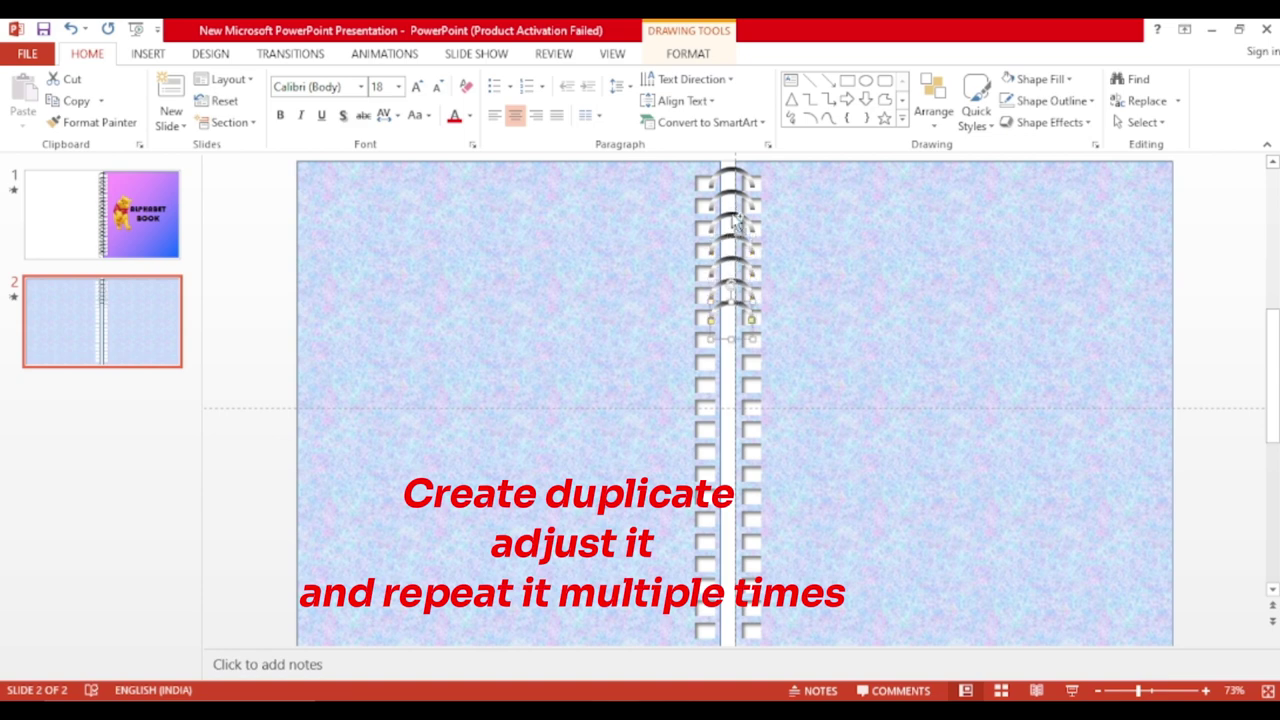
{"action": "key", "text": "ctrl+d"}
{"action": "key", "text": "ctrl+d"}
{"action": "key", "text": "ctrl+d"}
{"action": "key", "text": "ctrl+d"}
{"action": "key", "text": "ctrl+d"}
{"action": "key", "text": "ctrl+d"}
{"action": "key", "text": "ctrl+d"}
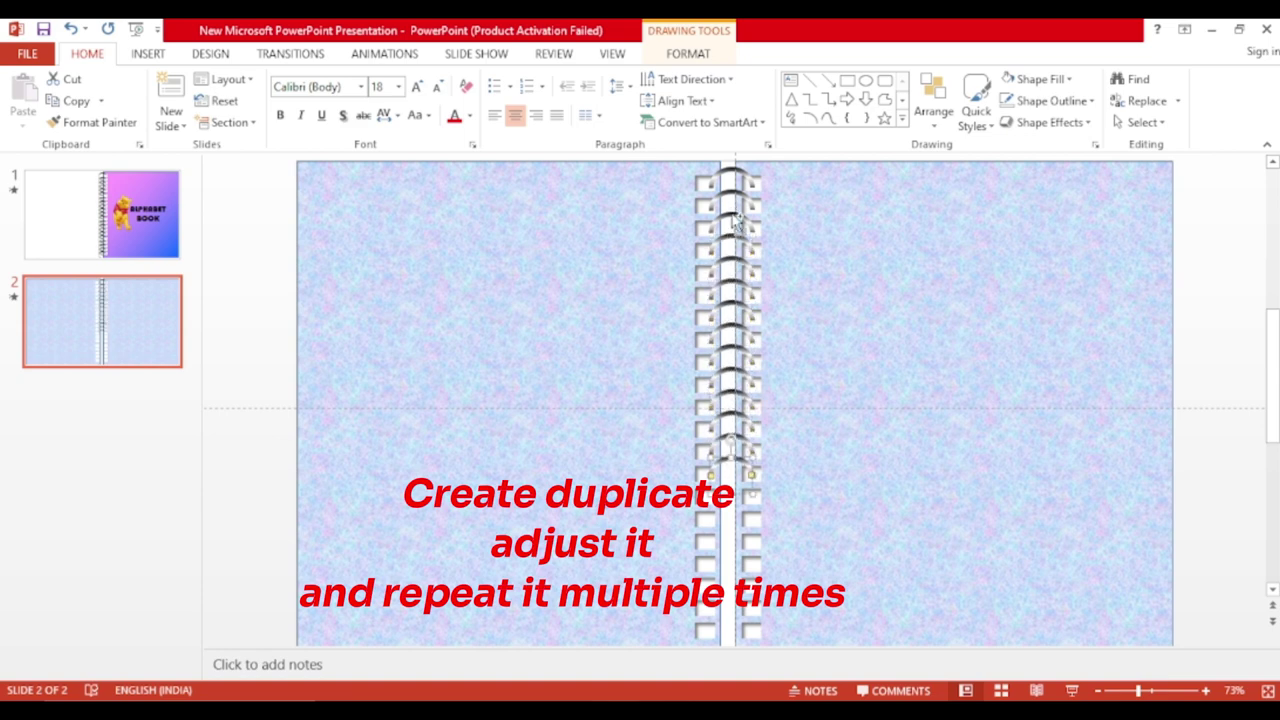
{"action": "key", "text": "ctrl+d"}
{"action": "key", "text": "ctrl+d"}
{"action": "key", "text": "ctrl+d"}
{"action": "key", "text": "ctrl+d"}
{"action": "key", "text": "ctrl+d"}
{"action": "key", "text": "ctrl+d"}
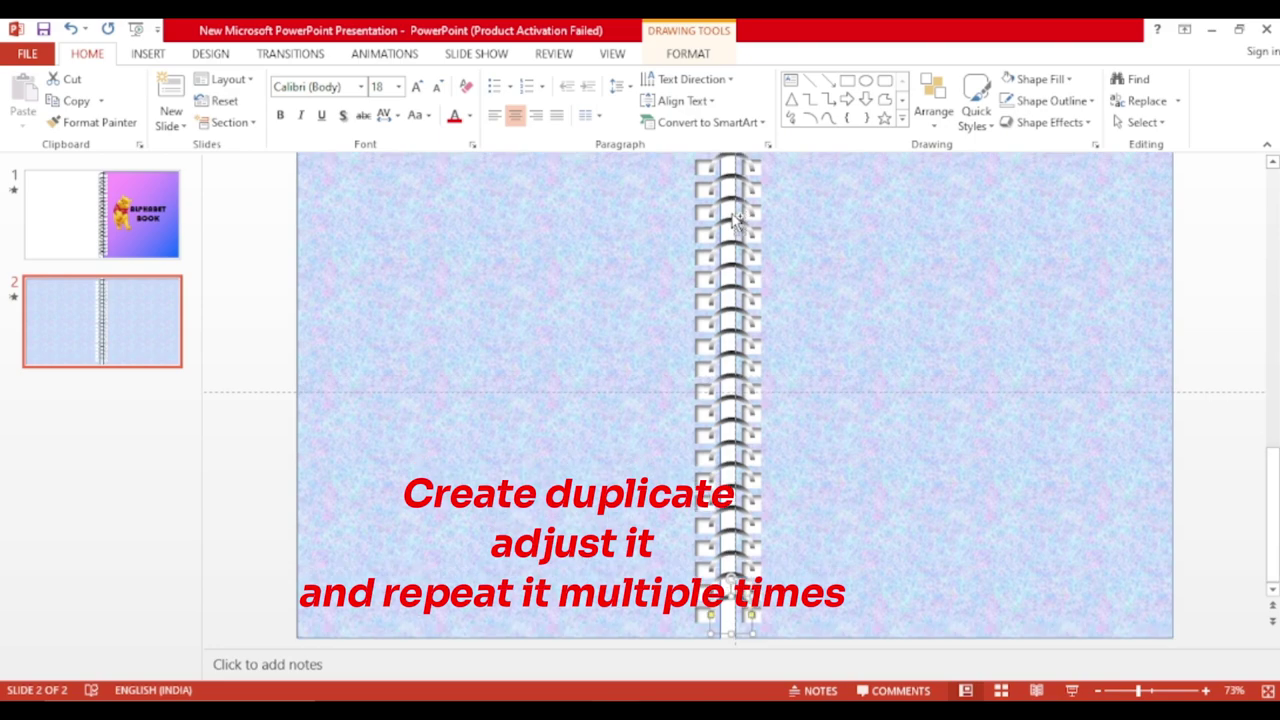
{"action": "scroll", "coordinate": [908, 377], "scroll_direction": "up", "scroll_amount": 1}
{"action": "scroll", "coordinate": [811, 363], "scroll_direction": "down", "scroll_amount": 1}
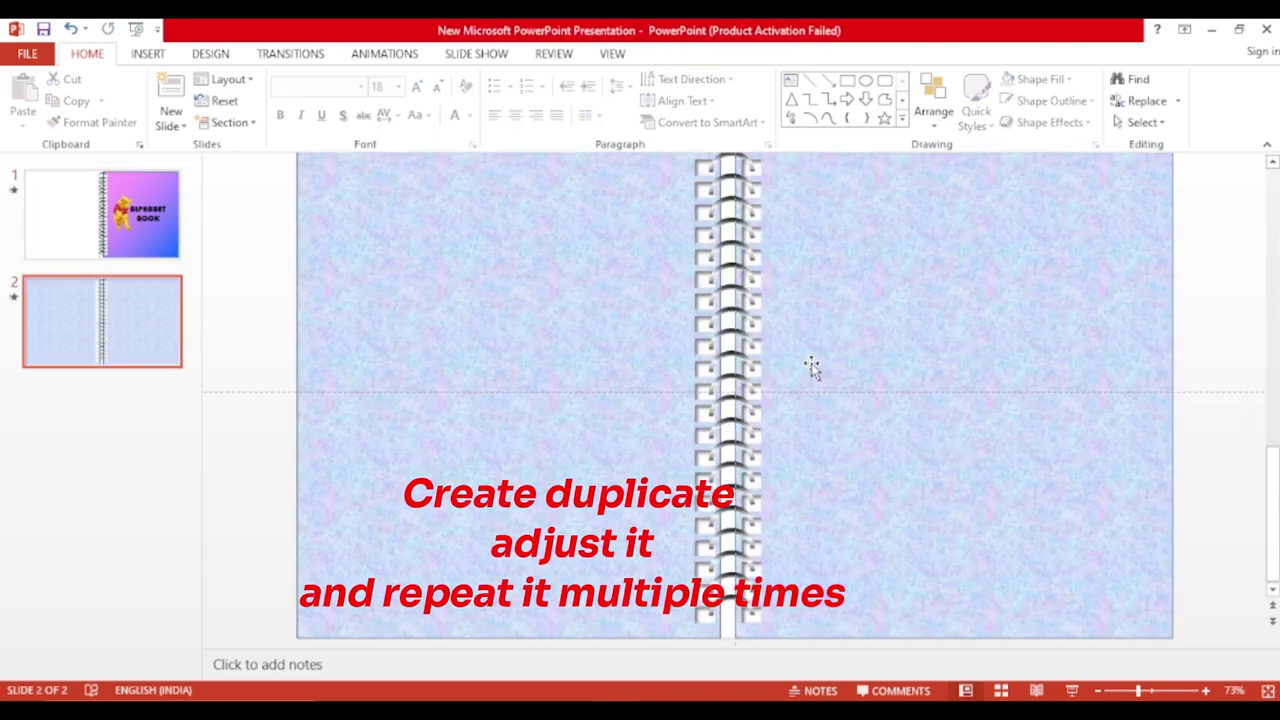
{"action": "scroll", "coordinate": [815, 607], "scroll_direction": "down", "scroll_amount": 2, "text": "ctrl"}
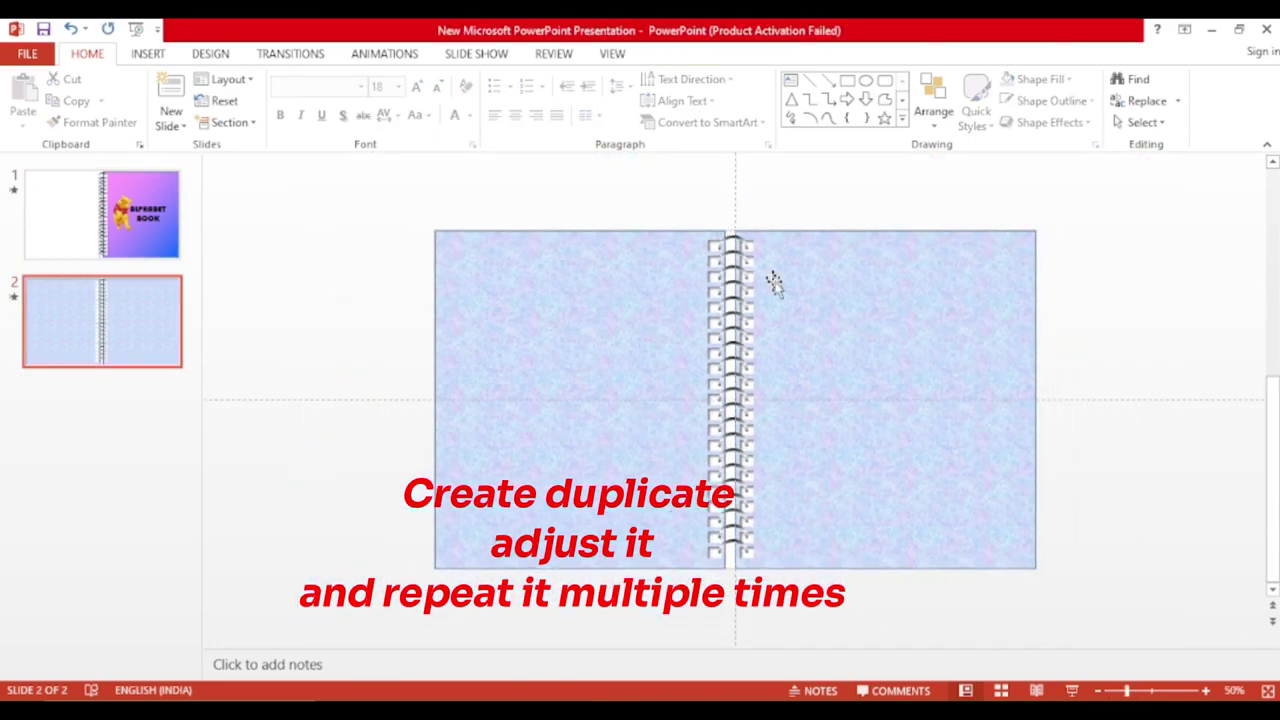
Draw a rectangle over the right page, raise its top edge, and fill it white
{"action": "left_click", "coordinate": [150, 55]}
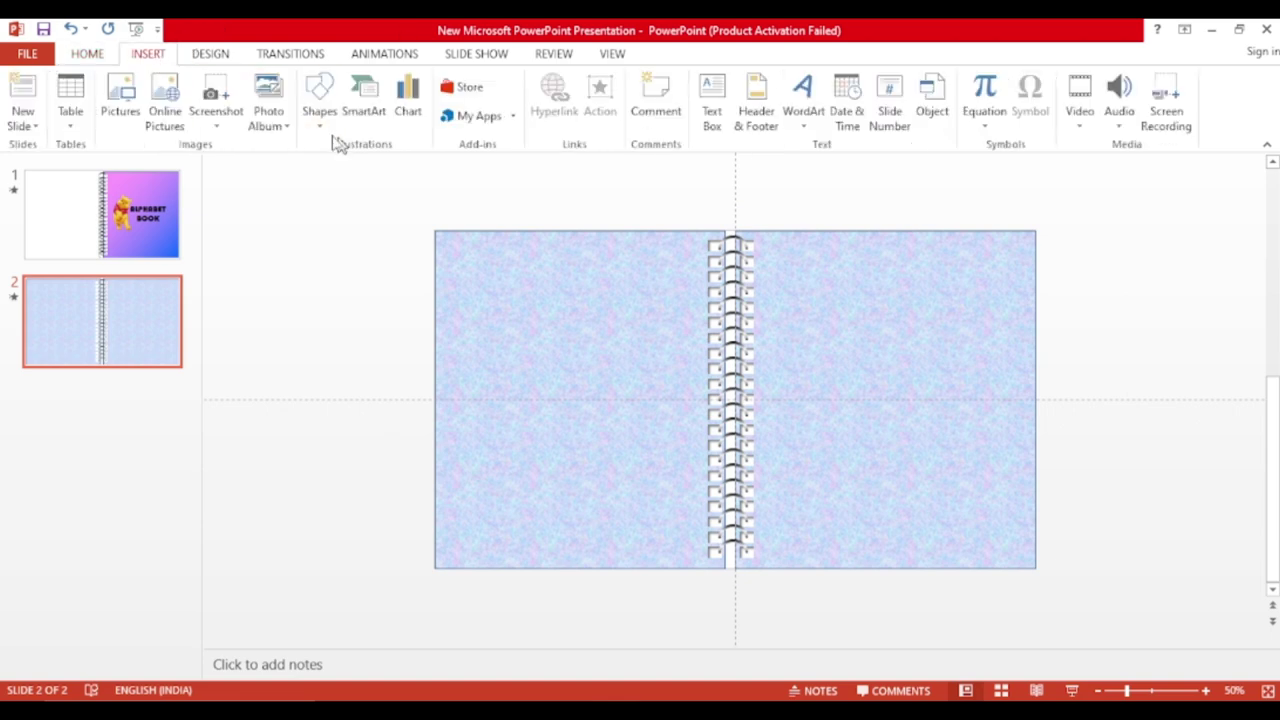
{"action": "left_click", "coordinate": [320, 110]}
{"action": "left_click", "coordinate": [323, 185]}
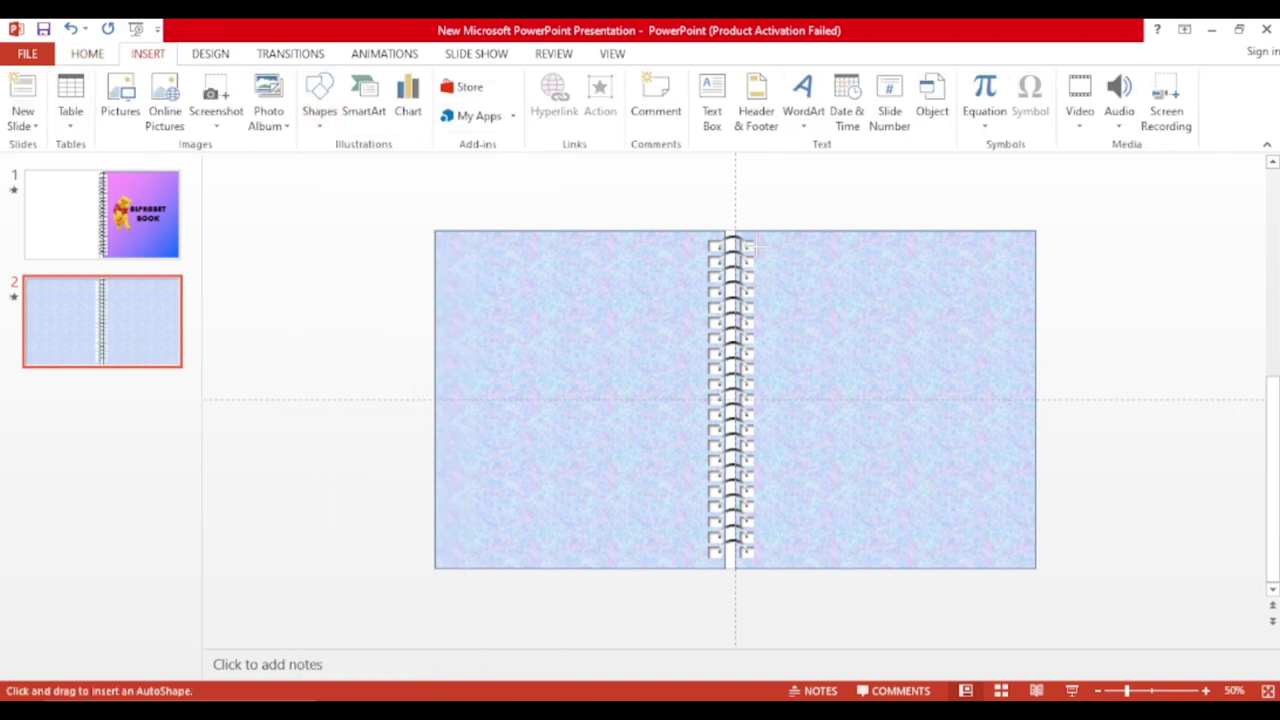
{"action": "left_click_drag", "start_coordinate": [757, 246], "coordinate": [1017, 558]}
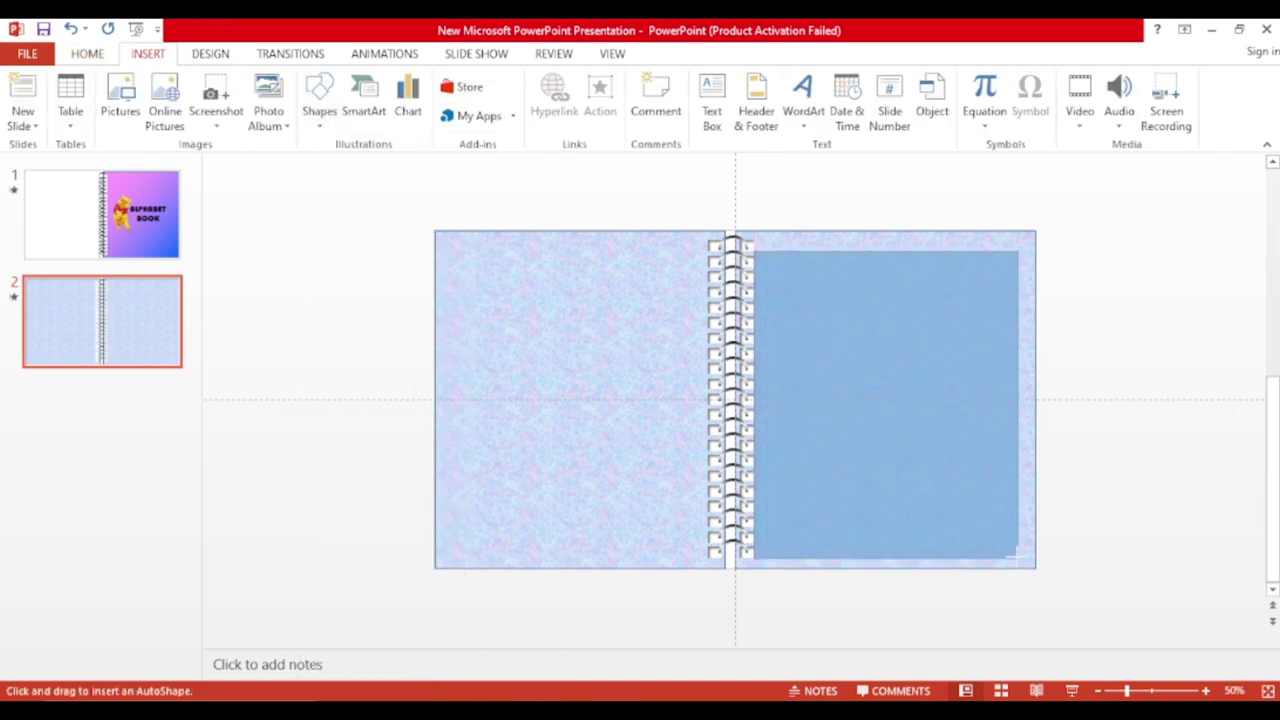
{"action": "left_click_drag", "start_coordinate": [885, 250], "coordinate": [885, 240]}
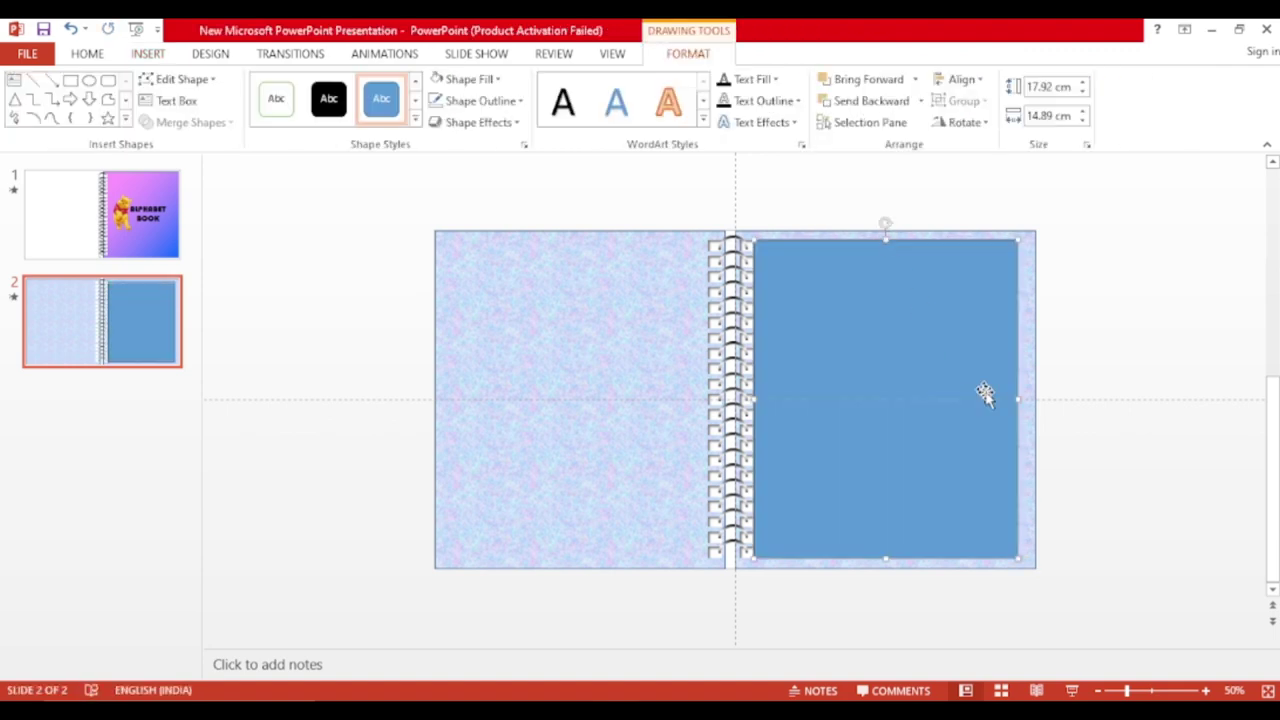
{"action": "left_click", "coordinate": [437, 79]}
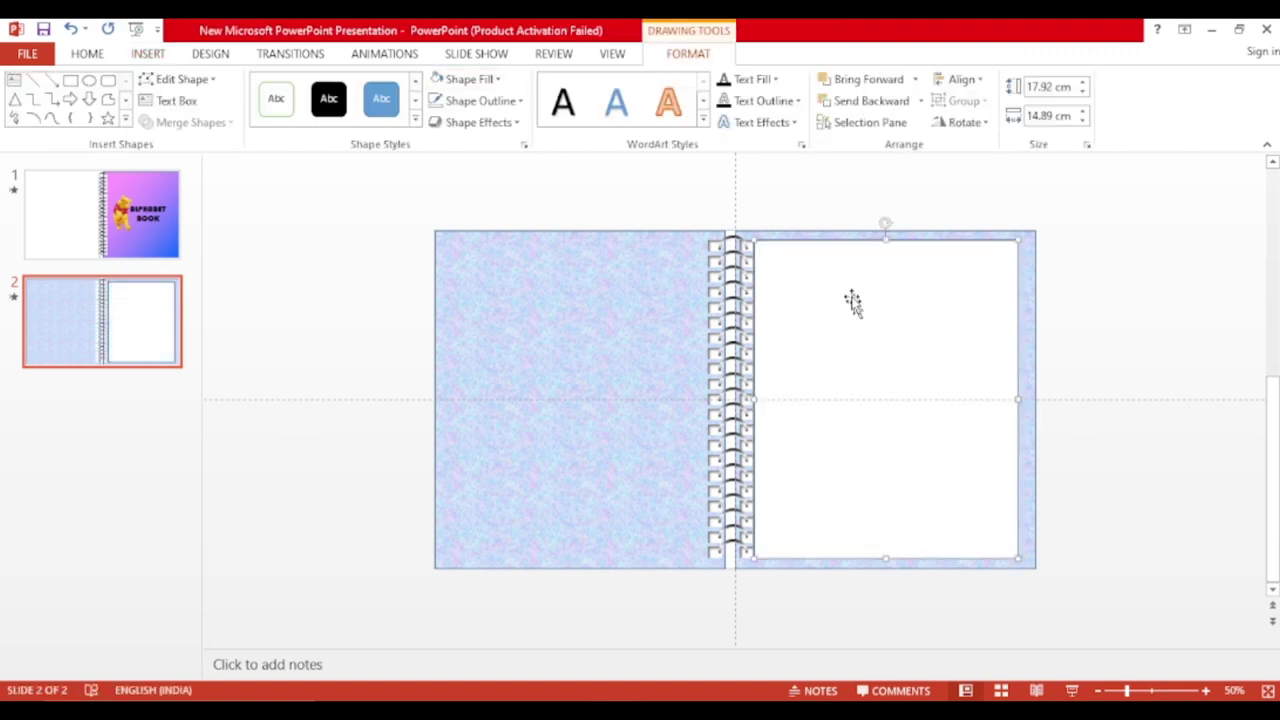
{"action": "left_click", "coordinate": [748, 247]}
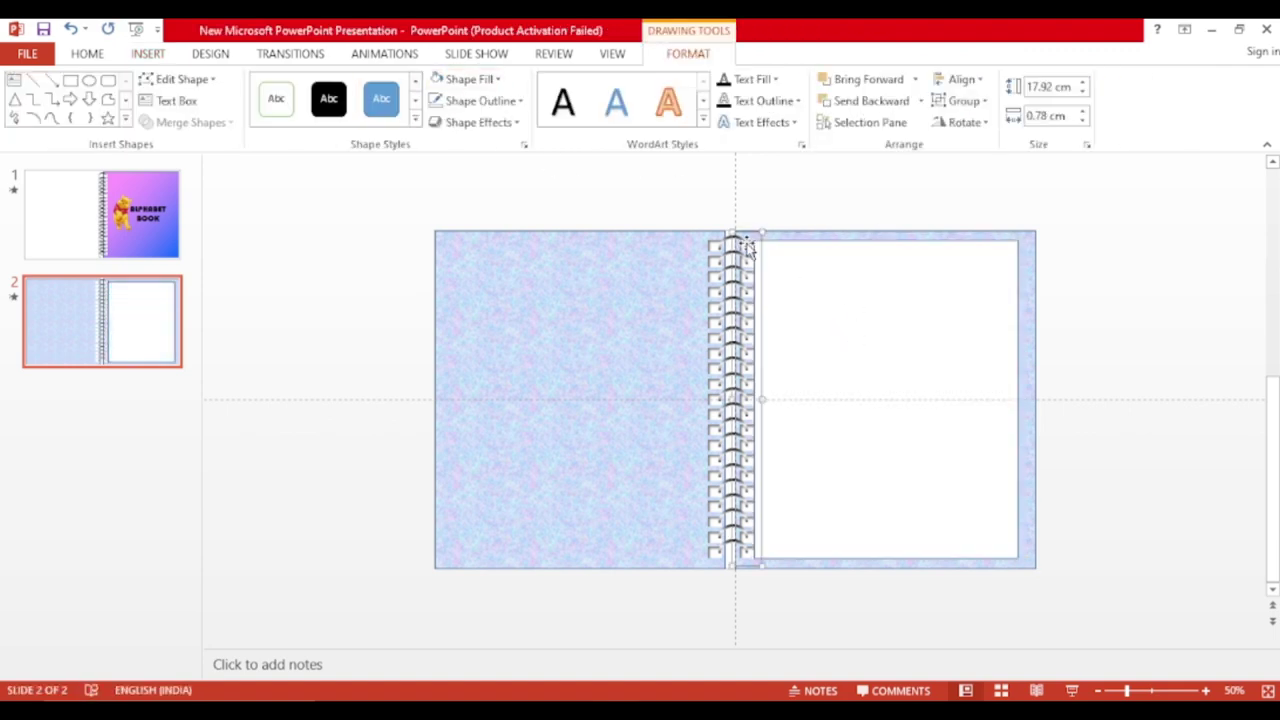
{"action": "left_click", "coordinate": [833, 315]}
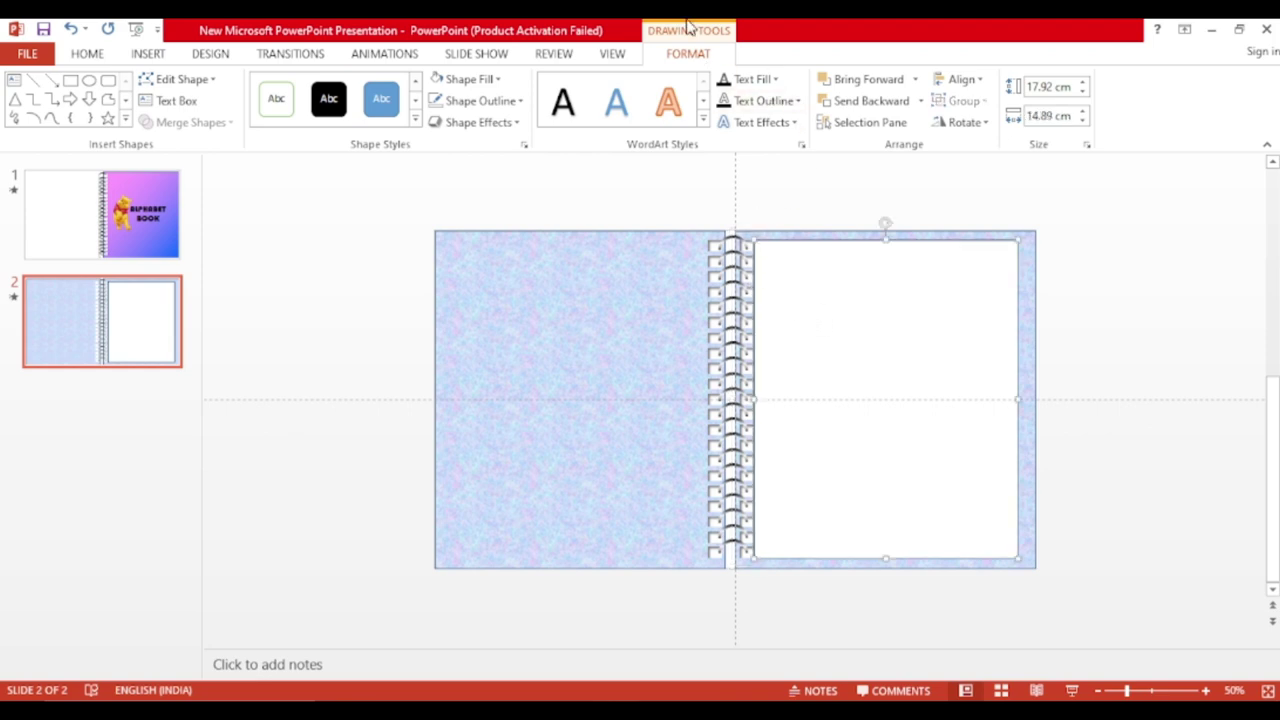
{"action": "left_click", "coordinate": [748, 252]}
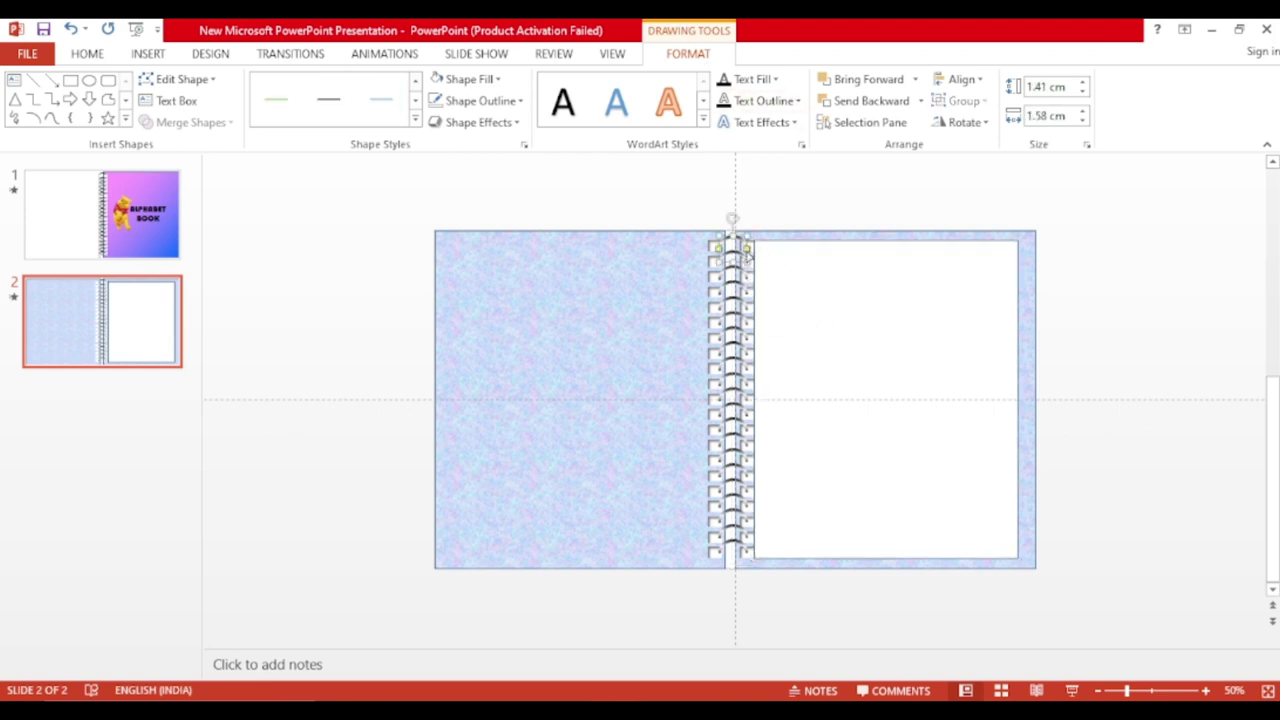
Bring the spiral strip forward and send the white page back, undoing a wrong layering change
{"action": "left_click", "coordinate": [752, 255]}
{"action": "left_click_drag", "start_coordinate": [1126, 690], "coordinate": [1137, 690]}
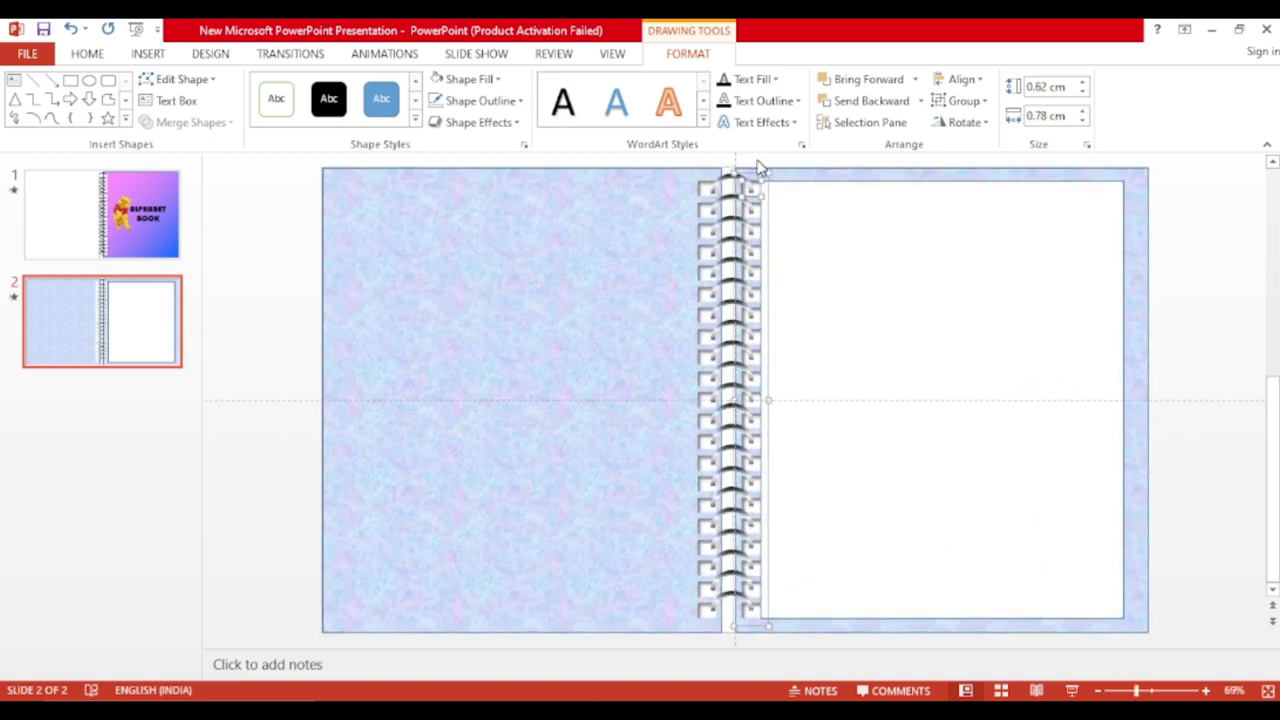
{"action": "left_click", "coordinate": [914, 80]}
{"action": "left_click", "coordinate": [908, 108]}
{"action": "left_click_drag", "start_coordinate": [877, 277], "coordinate": [883, 277]}
{"action": "left_click", "coordinate": [920, 101]}
{"action": "left_click", "coordinate": [906, 148]}
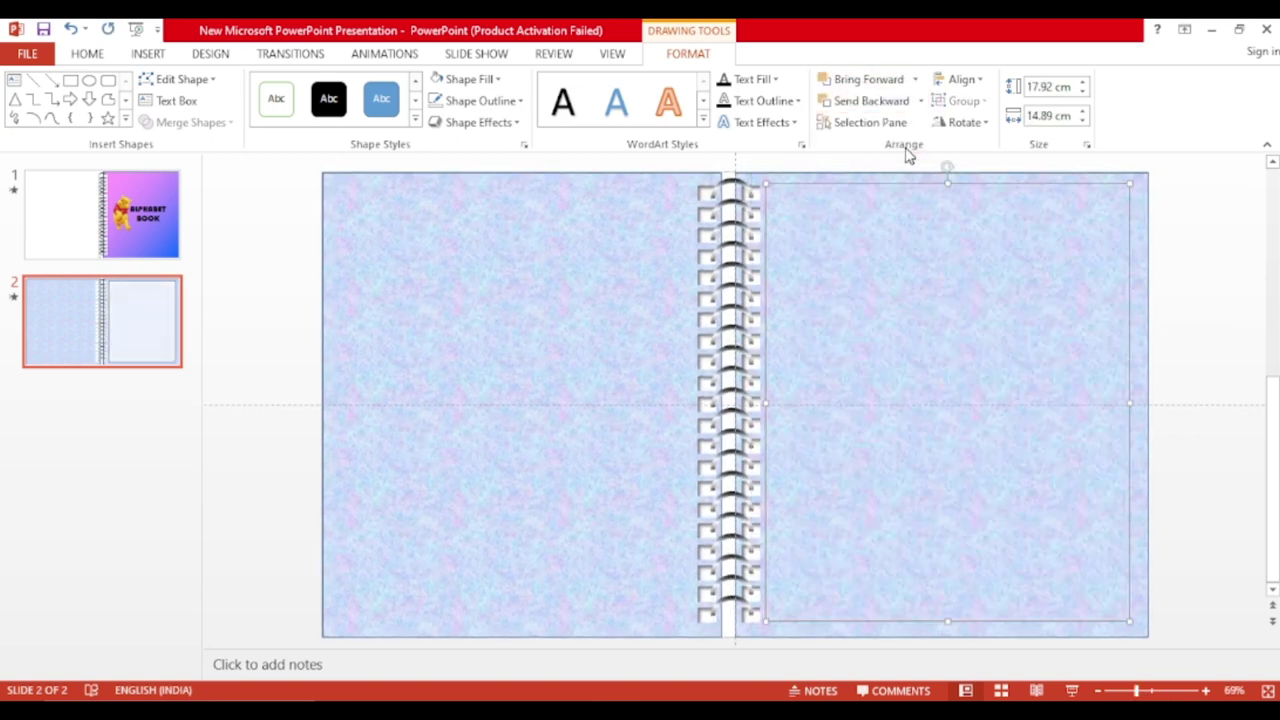
{"action": "left_click", "coordinate": [891, 262]}
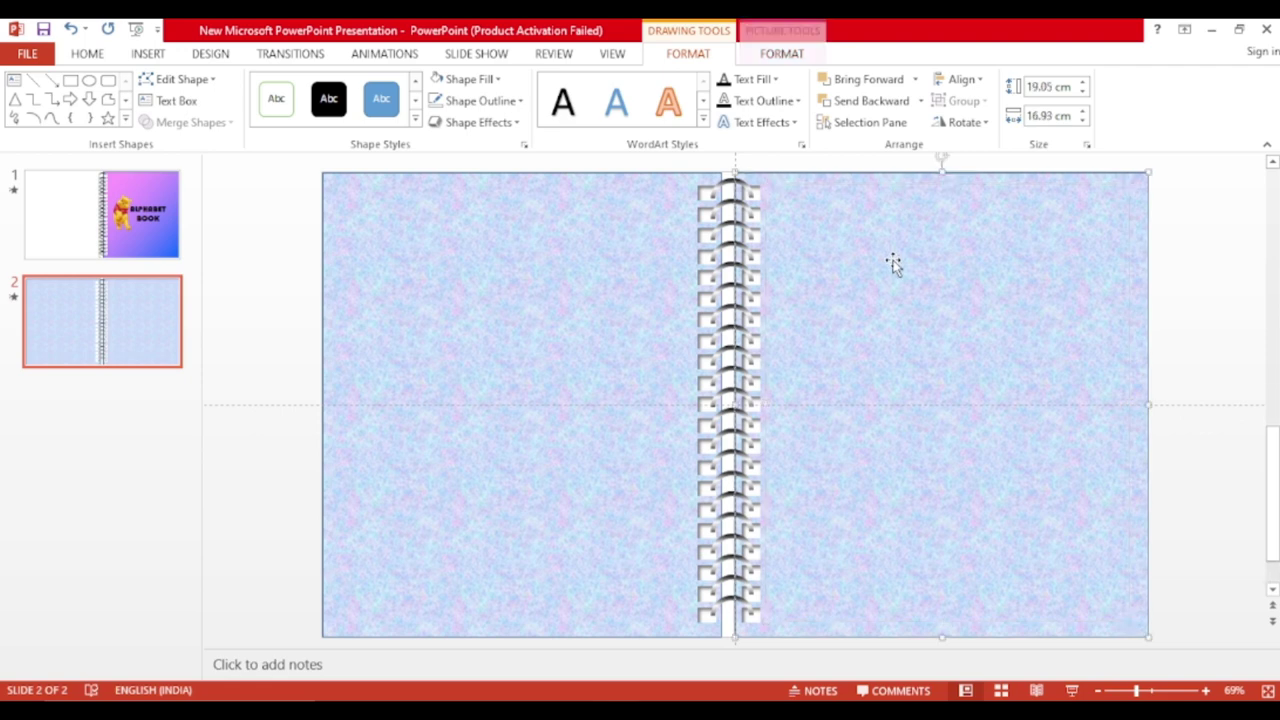
{"action": "left_click", "coordinate": [900, 82]}
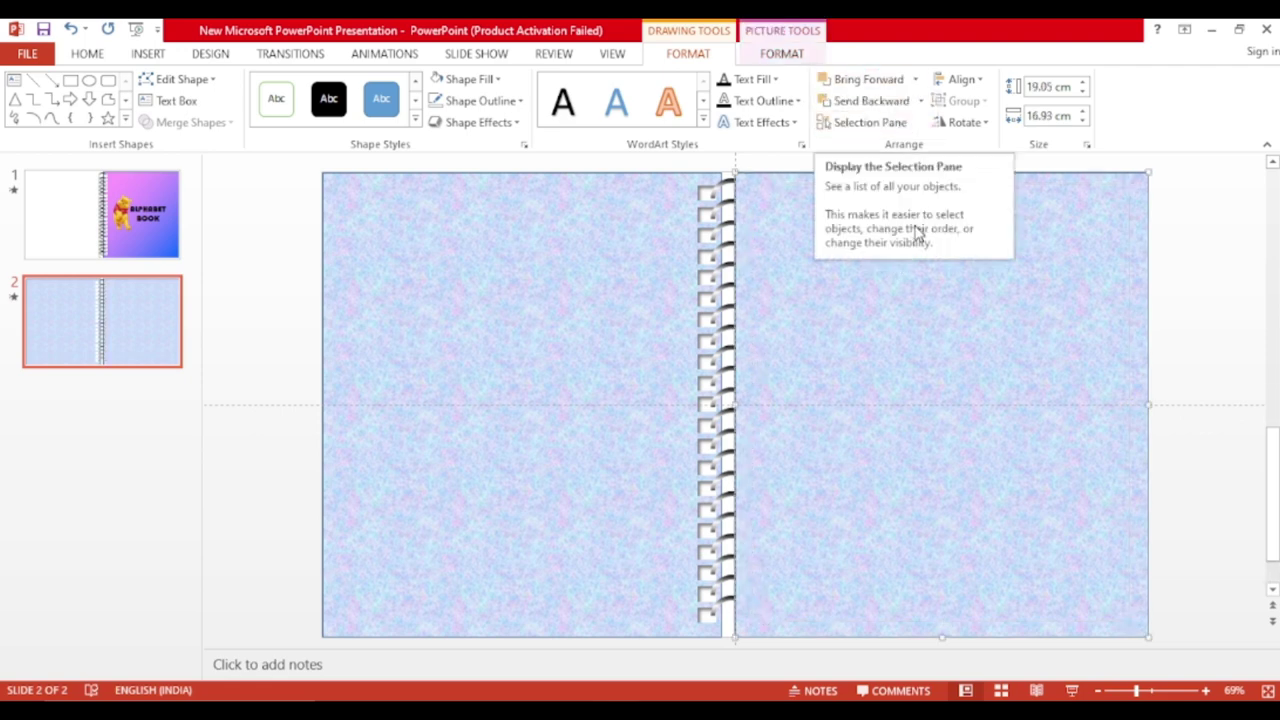
{"action": "key", "text": "ctrl+z"}
{"action": "key", "text": "ctrl+z"}
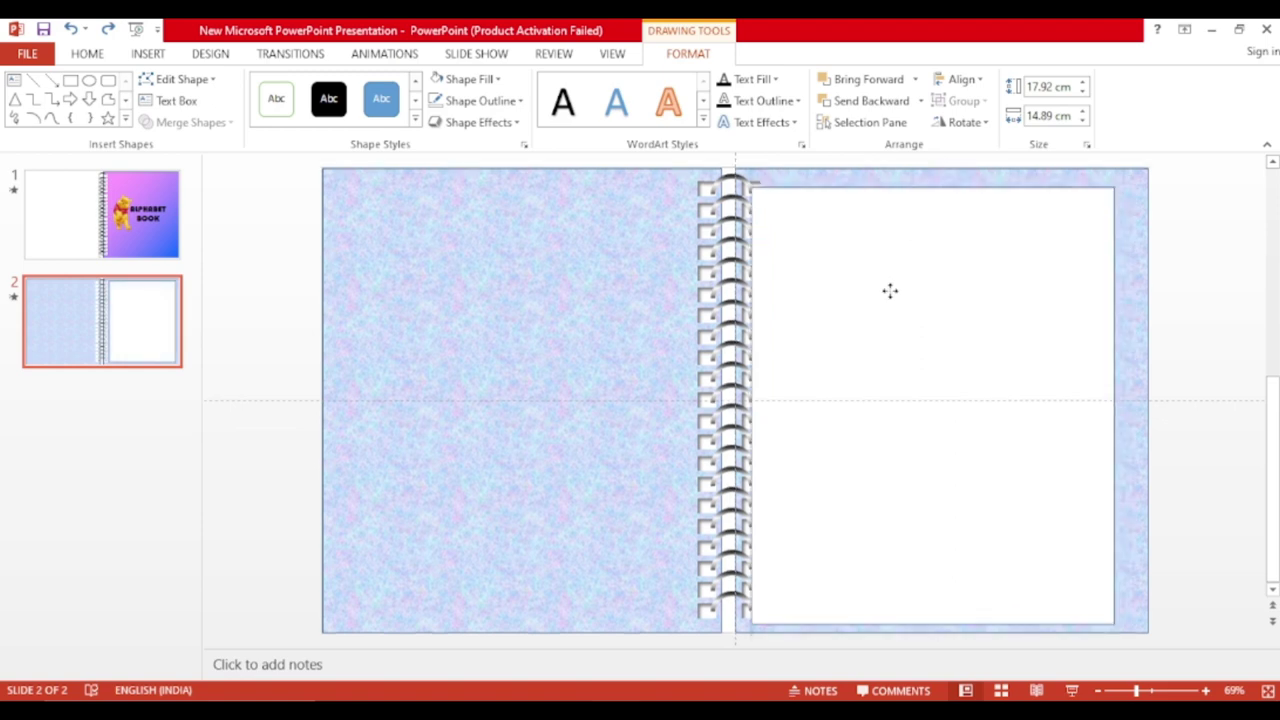
{"action": "key", "text": "ctrl+z"}
Place the white page beside the spiral and bring the spiral rings to the front
{"action": "left_click", "coordinate": [750, 189]}
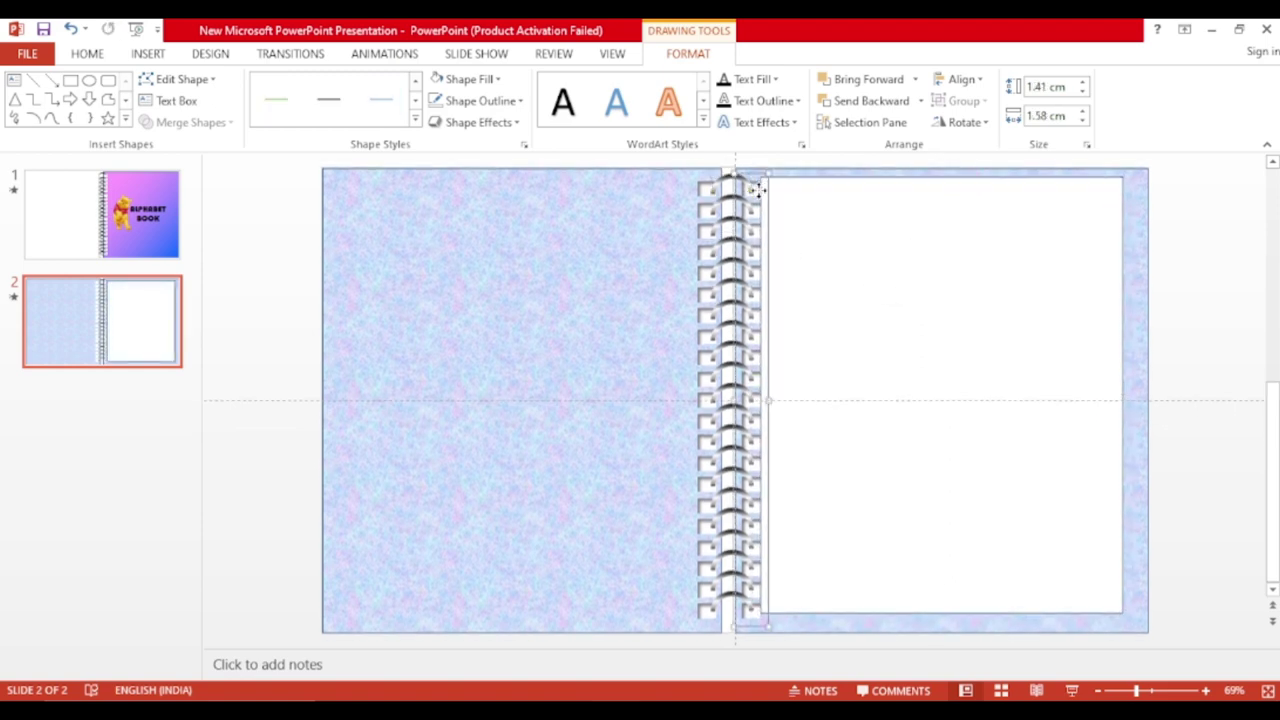
{"action": "left_click", "coordinate": [914, 79]}
{"action": "key", "text": "ctrl+z"}
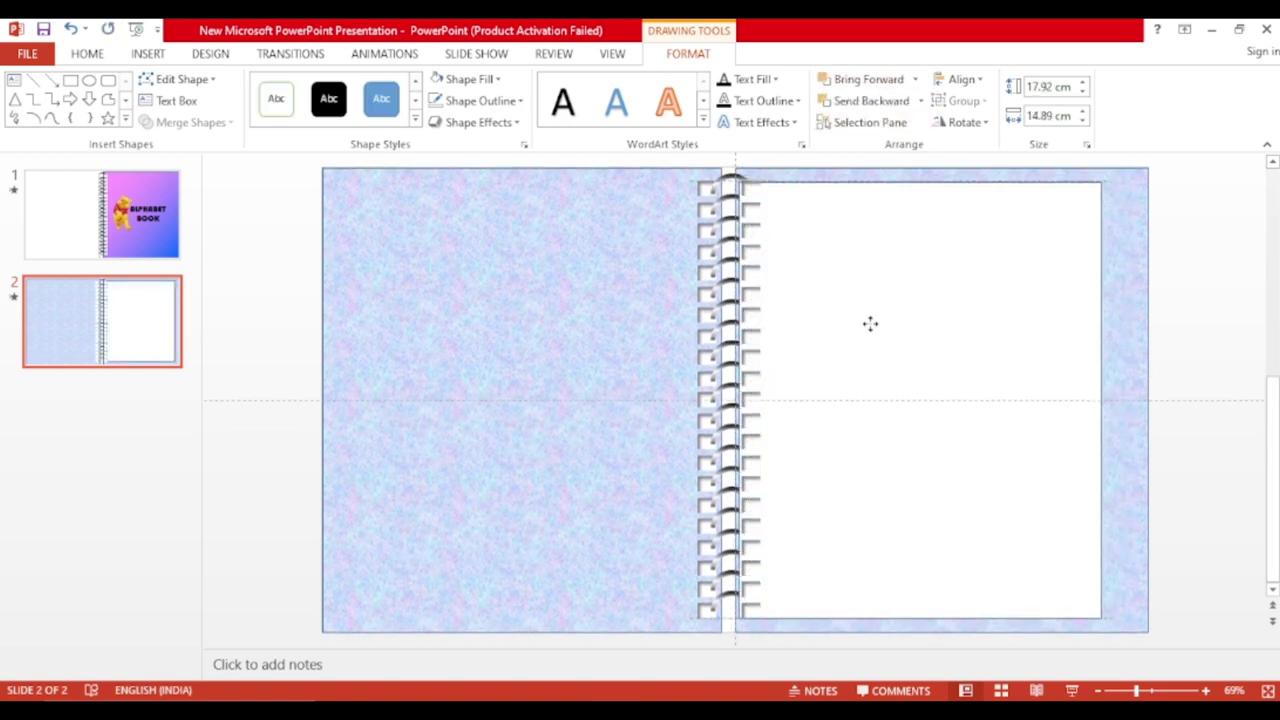
{"action": "left_click_drag", "start_coordinate": [870, 323], "coordinate": [863, 320]}
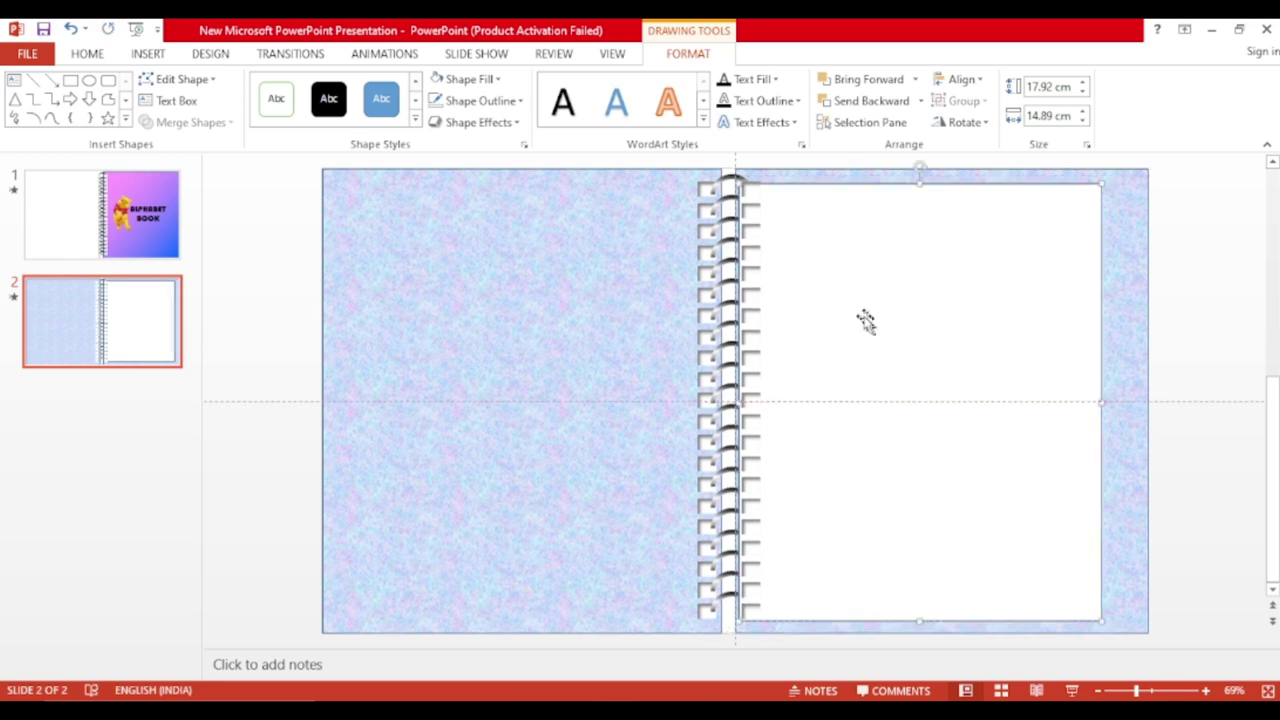
{"action": "left_click", "coordinate": [729, 186]}
{"action": "left_click", "coordinate": [914, 79]}
{"action": "left_click", "coordinate": [895, 126]}
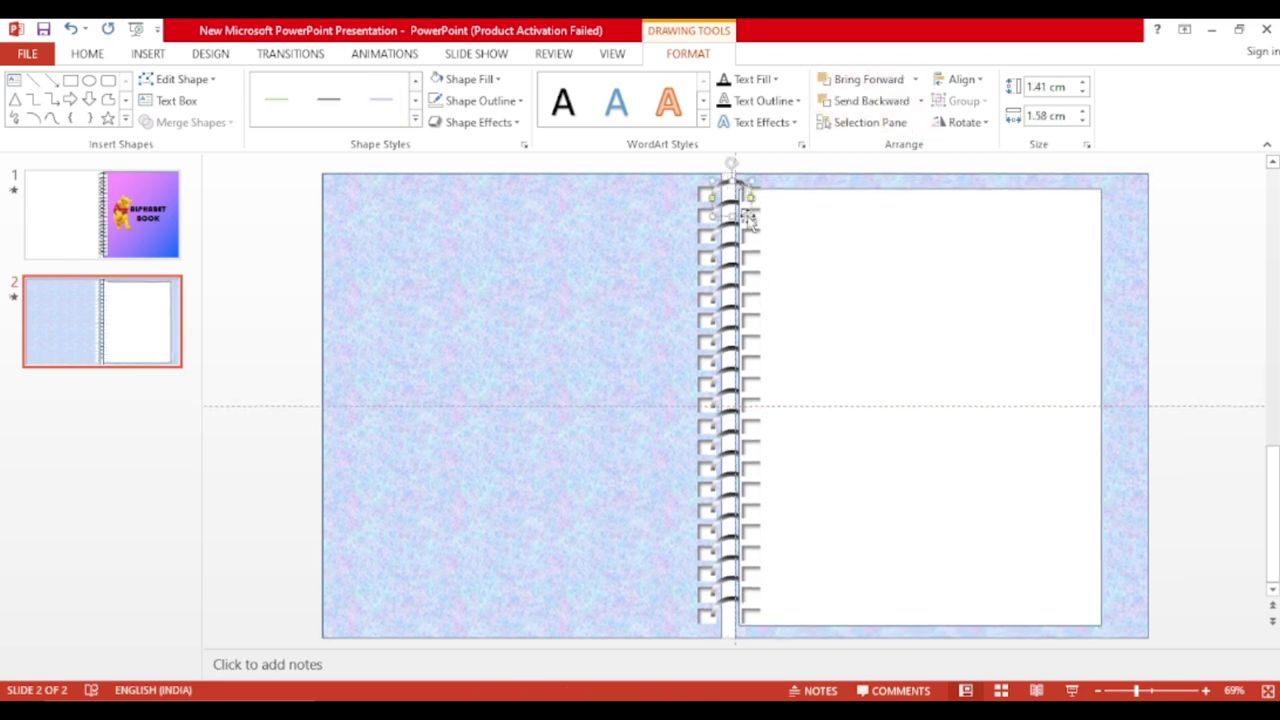
{"action": "left_click_drag", "start_coordinate": [733, 222], "coordinate": [733, 607]}
{"action": "left_click", "coordinate": [915, 79]}
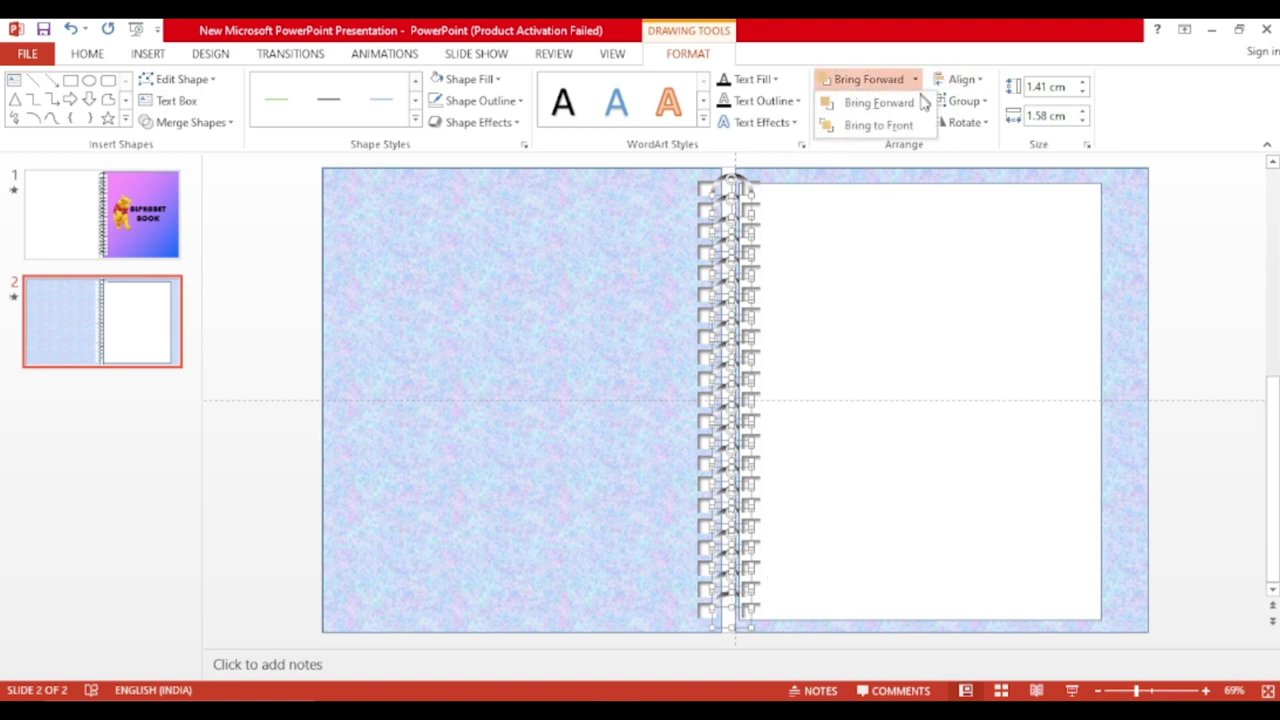
{"action": "left_click", "coordinate": [919, 126]}
Widen the white page slightly and nudge it to the right
{"action": "left_click", "coordinate": [1190, 313]}
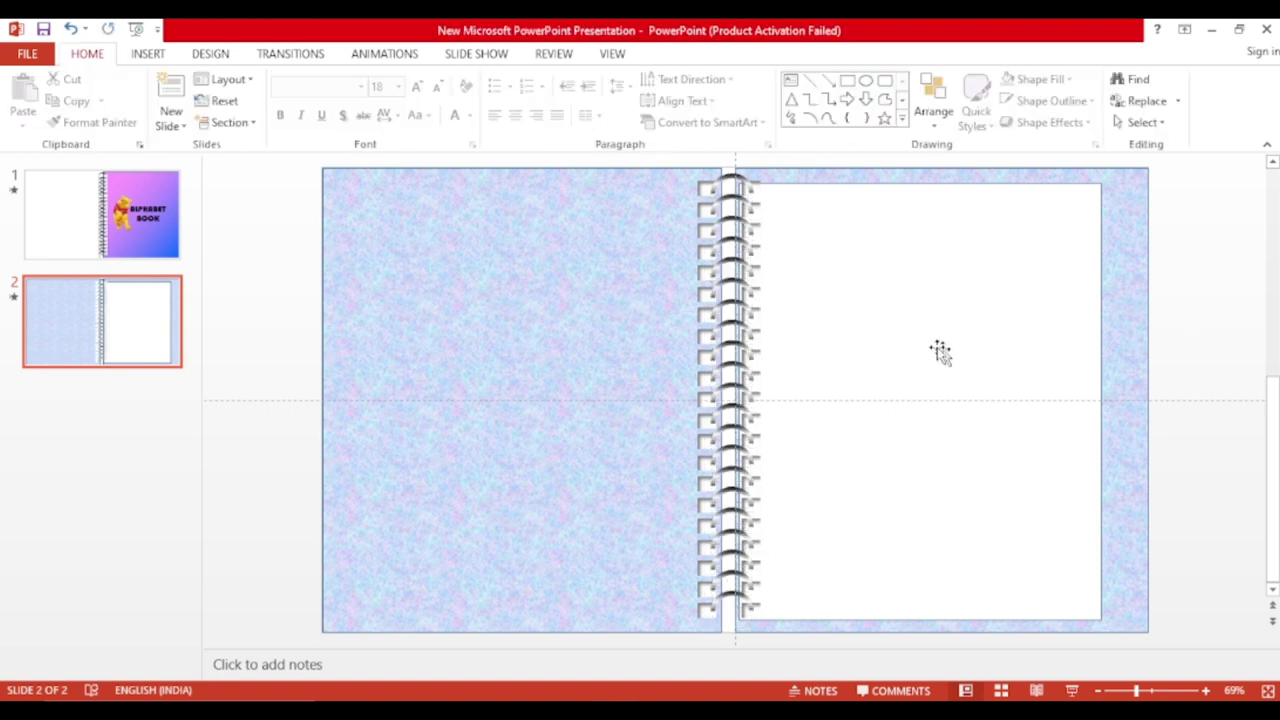
{"action": "left_click", "coordinate": [960, 345]}
{"action": "left_click_drag", "start_coordinate": [1102, 401], "coordinate": [1122, 401]}
{"action": "key", "text": "Right"}
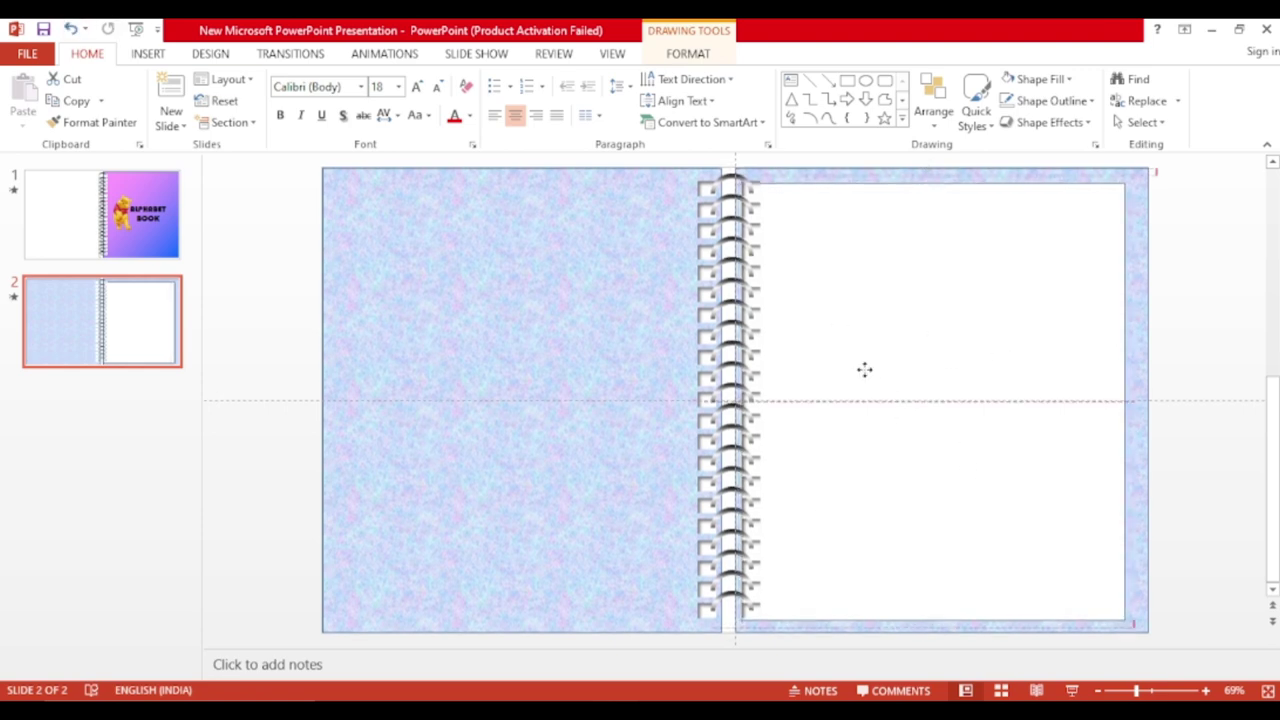
Duplicate slide 2 as a third slide
{"action": "right_click", "coordinate": [78, 312]}
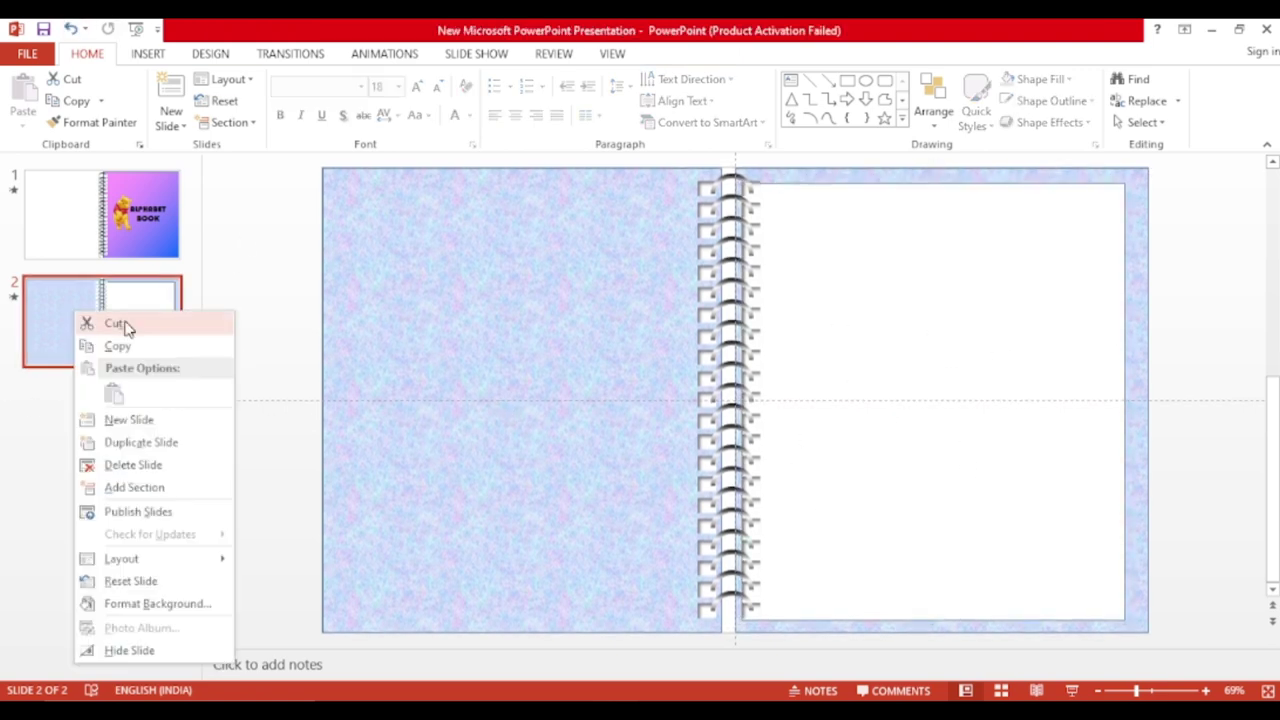
{"action": "left_click", "coordinate": [140, 443]}
{"action": "right_click", "coordinate": [123, 431]}
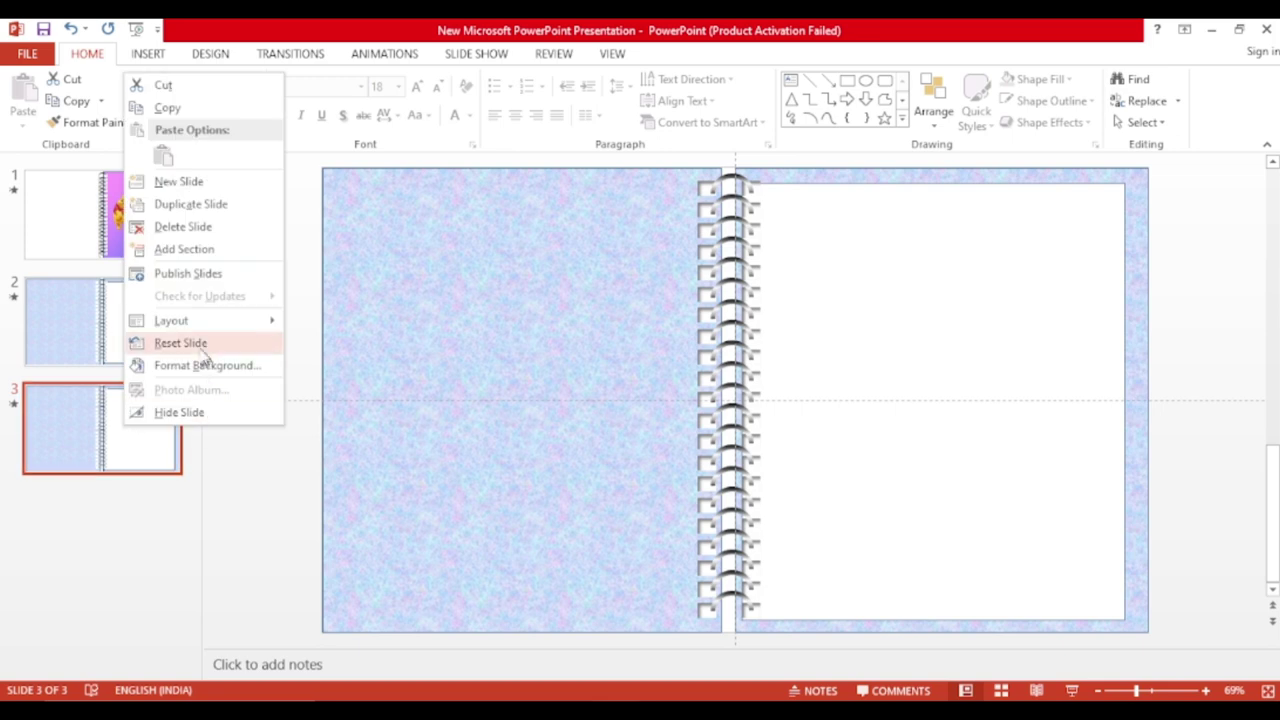
{"action": "left_click", "coordinate": [142, 448]}
Paste a copy of the white page onto the left half, narrow it, and layer the spiral in front
{"action": "left_click", "coordinate": [907, 369]}
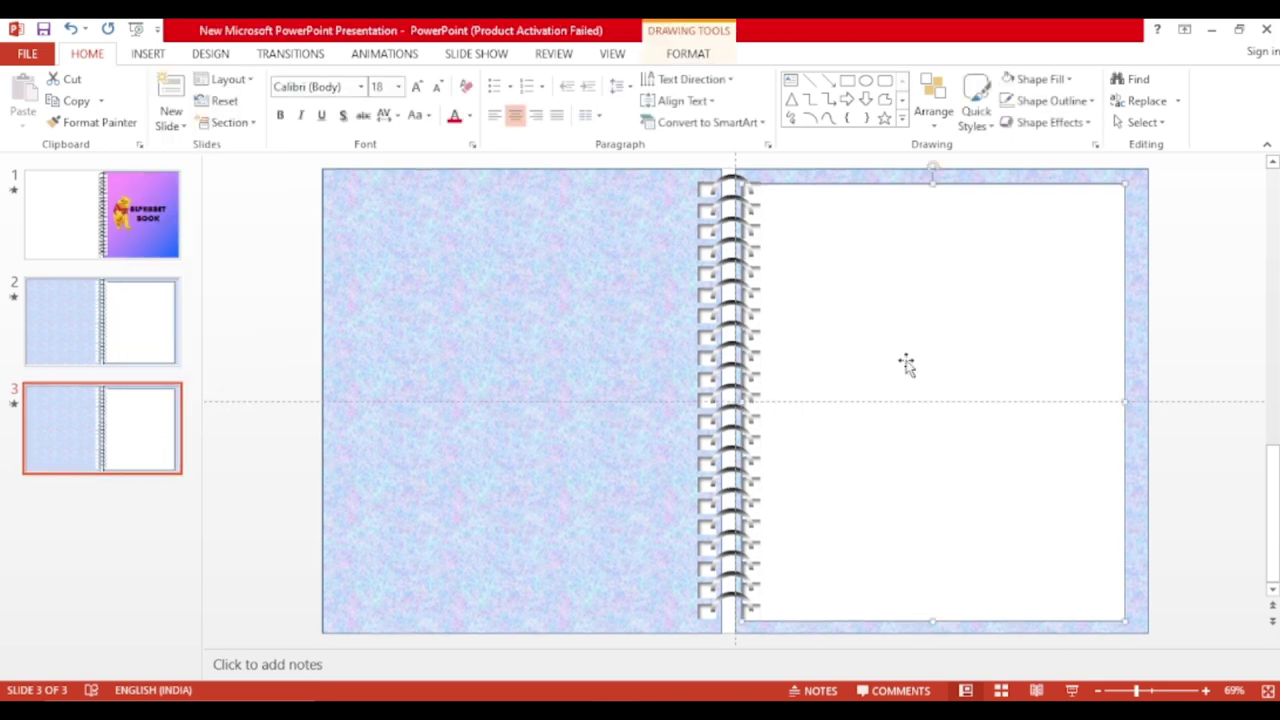
{"action": "key", "text": "ctrl+v"}
{"action": "mouse_move", "coordinate": [907, 369]}
{"action": "left_mouse_down"}
{"action": "mouse_move", "coordinate": [508, 329]}
{"action": "mouse_move", "coordinate": [474, 354]}
{"action": "left_mouse_up"}
{"action": "left_click_drag", "start_coordinate": [705, 190], "coordinate": [690, 178]}
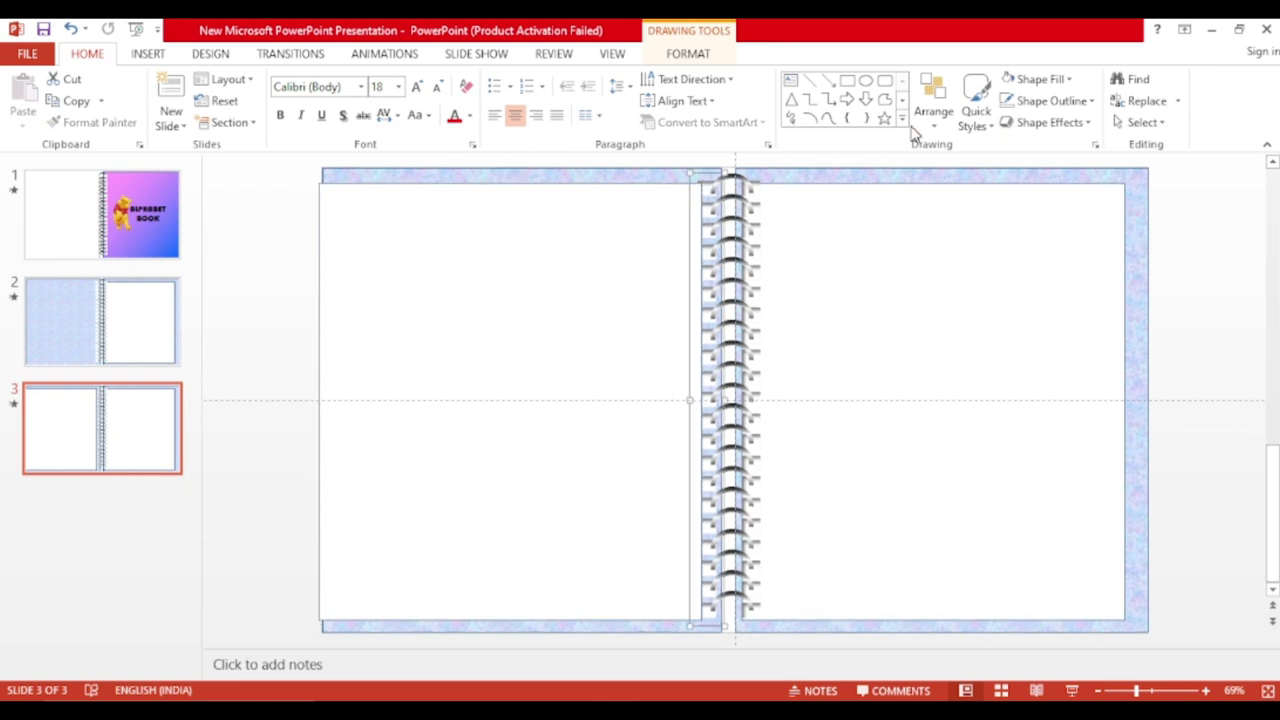
{"action": "left_click", "coordinate": [688, 53]}
{"action": "left_click", "coordinate": [914, 79]}
{"action": "left_click", "coordinate": [878, 125]}
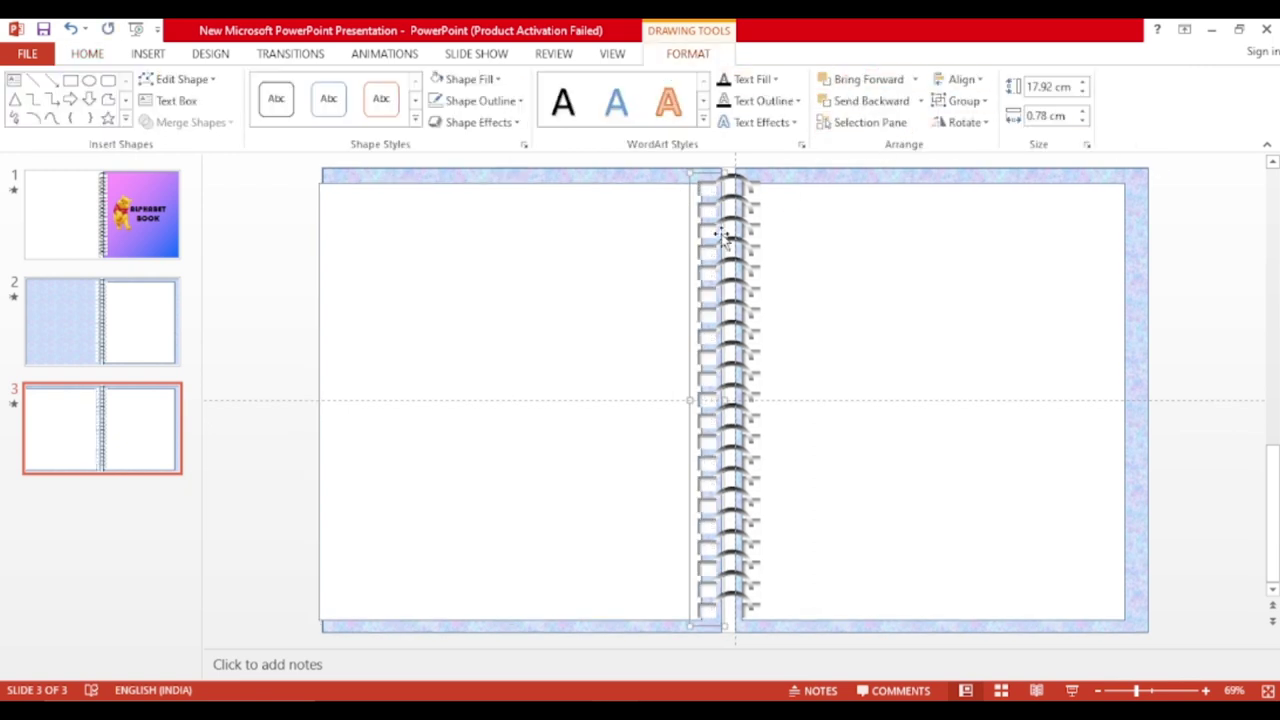
{"action": "left_click", "coordinate": [615, 318]}
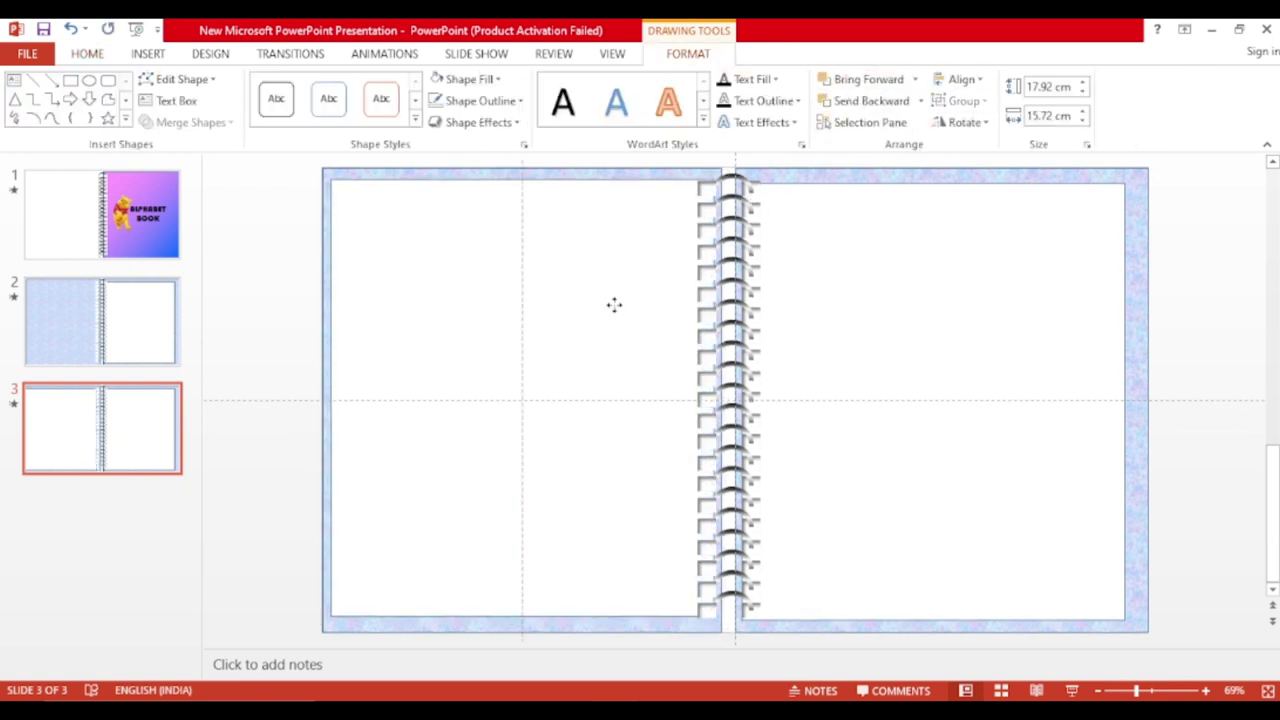
{"action": "left_click", "coordinate": [730, 183]}
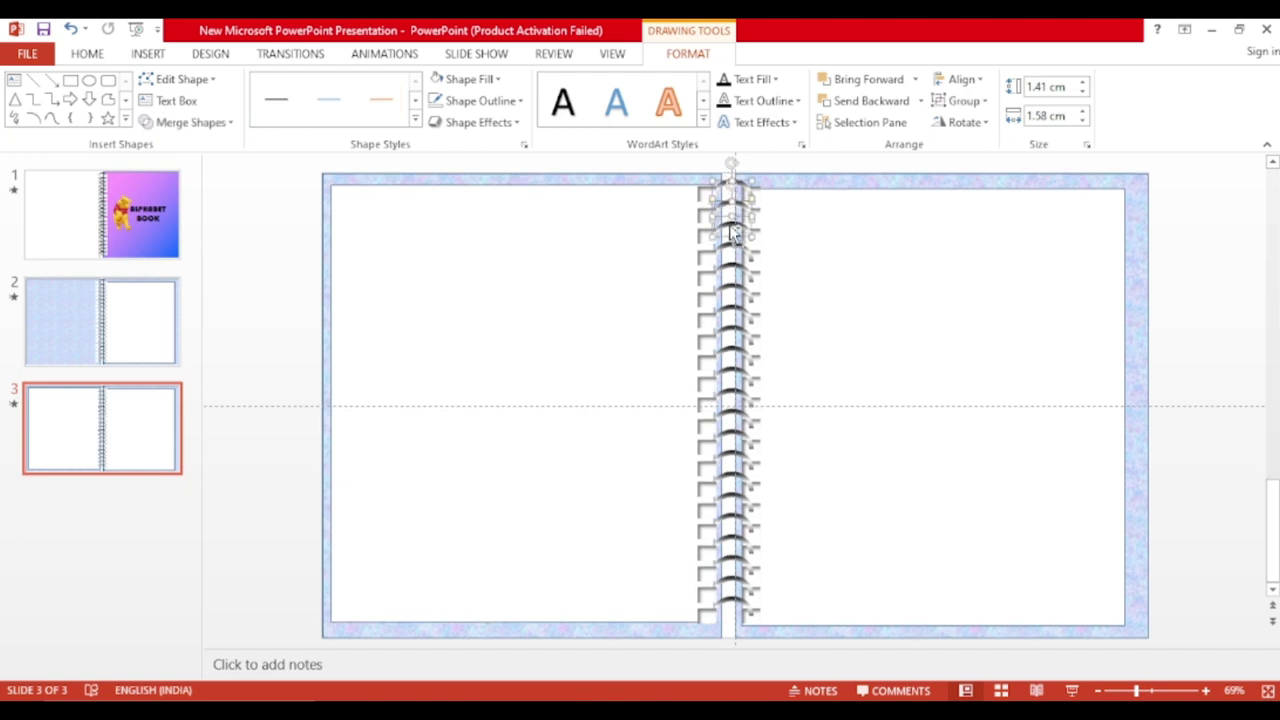
{"action": "left_click", "coordinate": [729, 265], "text": "shift"}
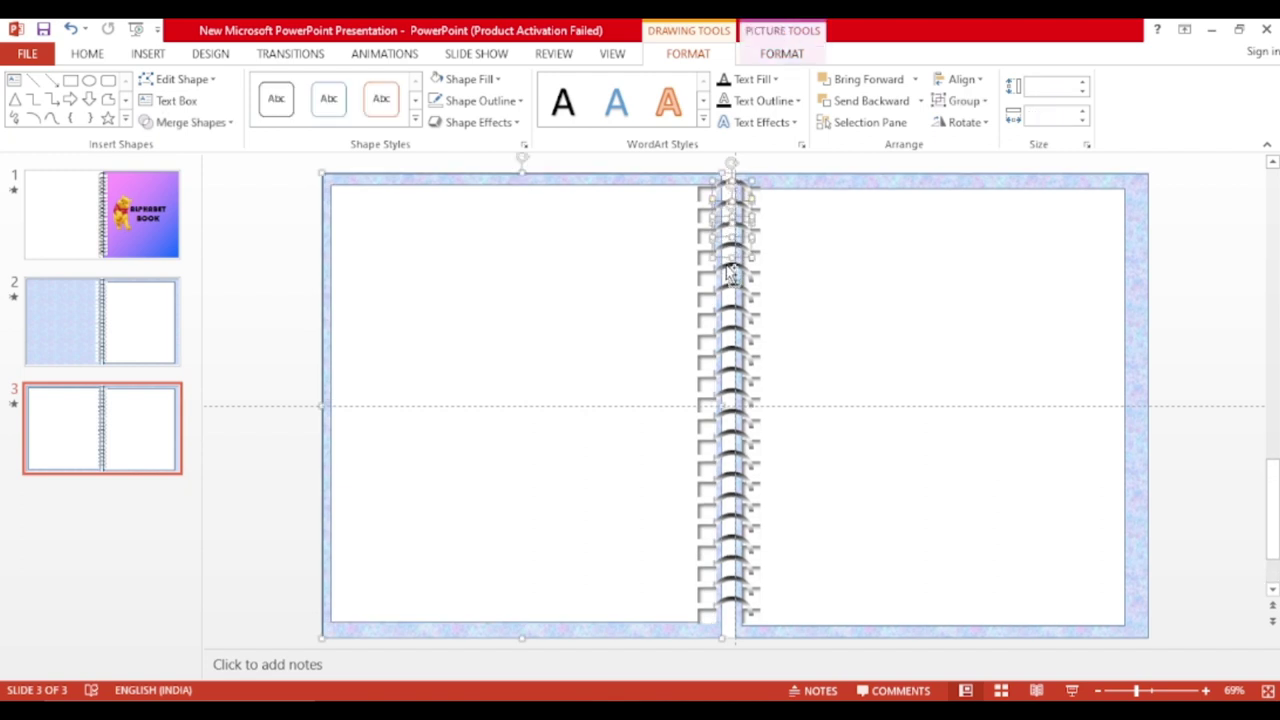
Select every spiral ring down the spine and bring them all to the front
{"action": "left_click", "coordinate": [679, 185], "text": "shift"}
{"action": "left_click", "coordinate": [737, 258], "text": "shift"}
{"action": "left_click", "coordinate": [730, 270], "text": "shift"}
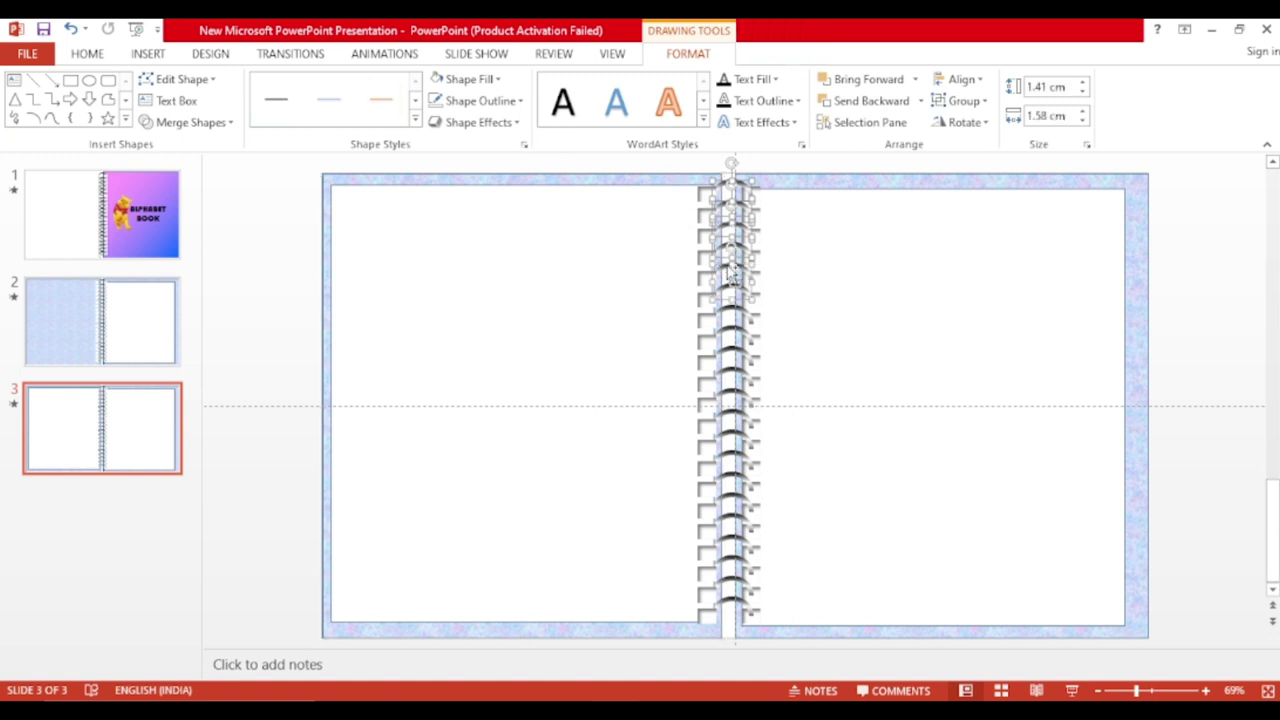
{"action": "left_click", "coordinate": [730, 305], "text": "shift"}
{"action": "left_click", "coordinate": [729, 325], "text": "shift"}
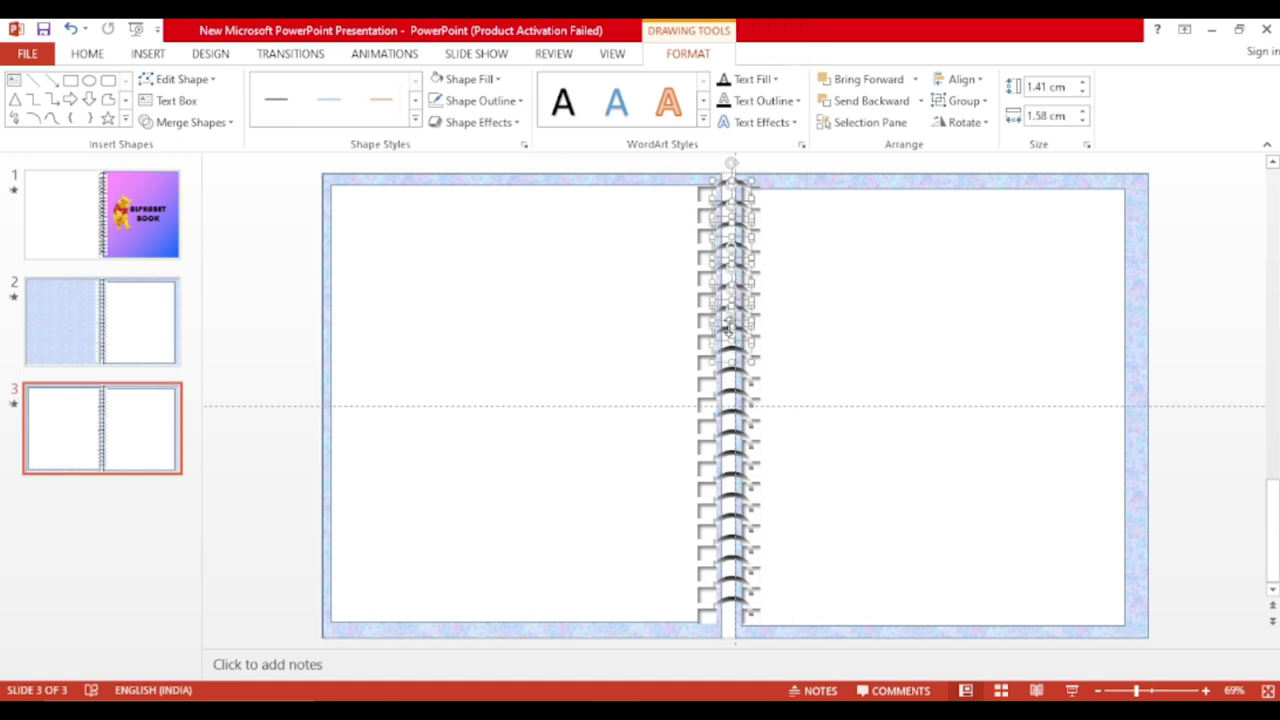
{"action": "left_click", "coordinate": [728, 345], "text": "shift"}
{"action": "left_click", "coordinate": [733, 390], "text": "shift"}
{"action": "left_click", "coordinate": [732, 410], "text": "shift"}
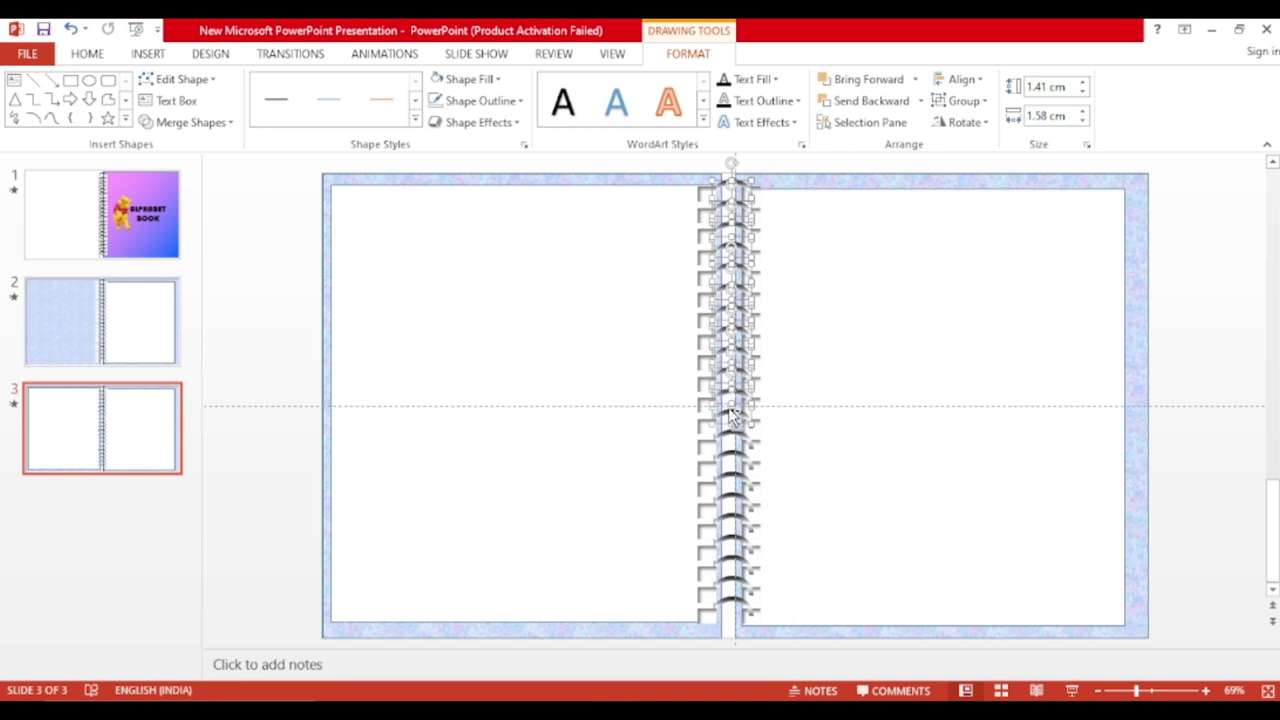
{"action": "left_click", "coordinate": [732, 430], "text": "shift"}
{"action": "left_click", "coordinate": [733, 450], "text": "shift"}
{"action": "left_click", "coordinate": [731, 470], "text": "shift"}
{"action": "left_click", "coordinate": [731, 490], "text": "shift"}
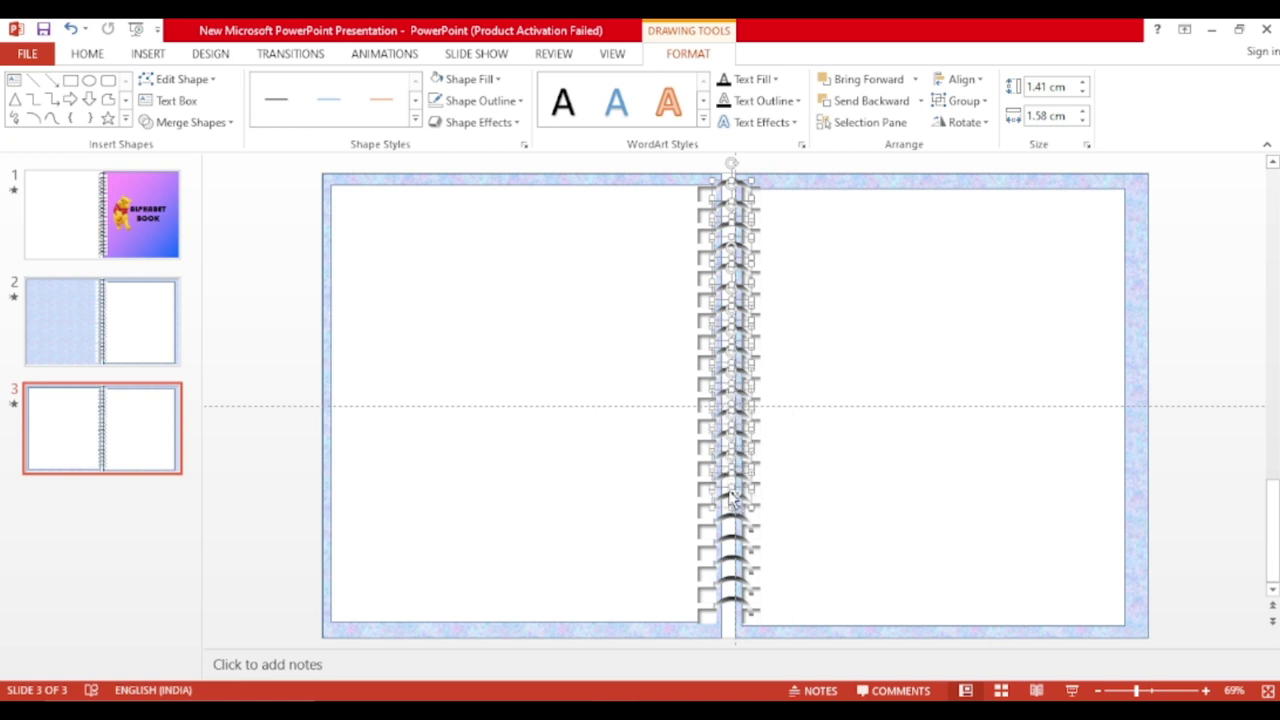
{"action": "left_click", "coordinate": [730, 505], "text": "shift"}
{"action": "left_click", "coordinate": [731, 540], "text": "shift"}
{"action": "left_click", "coordinate": [734, 563], "text": "shift"}
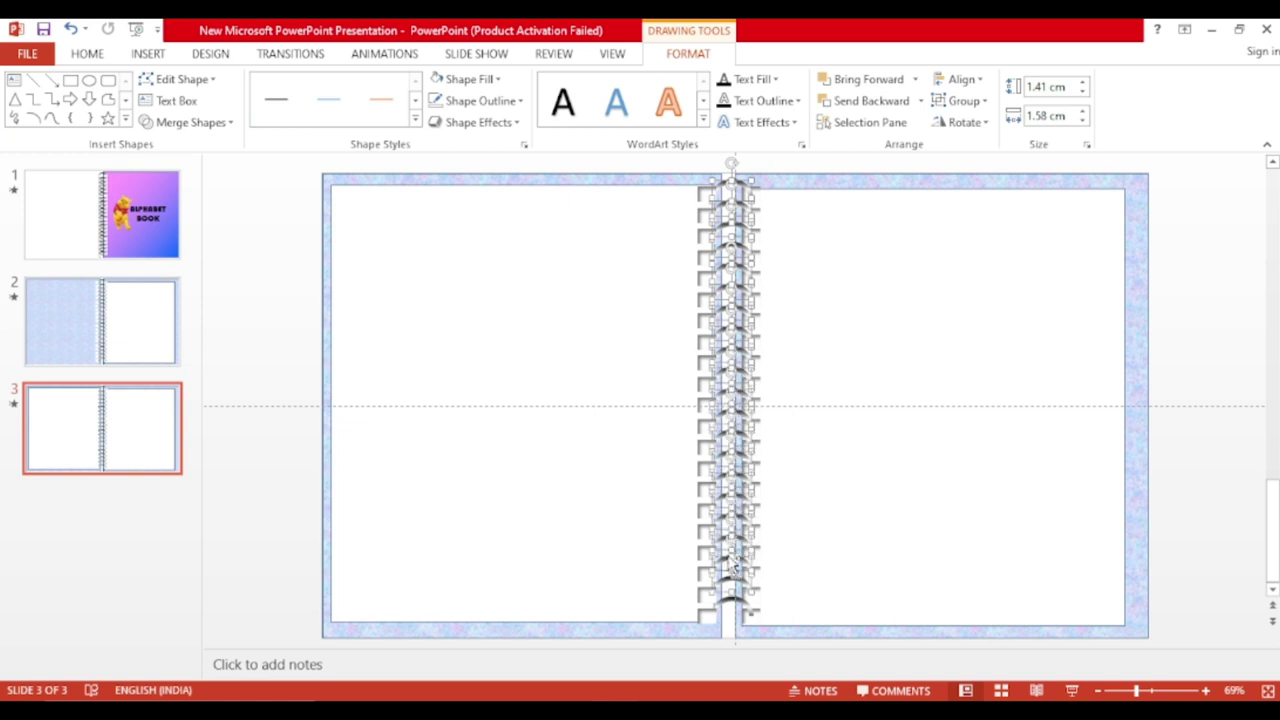
{"action": "left_click", "coordinate": [733, 584], "text": "shift"}
{"action": "left_click", "coordinate": [731, 604], "text": "shift"}
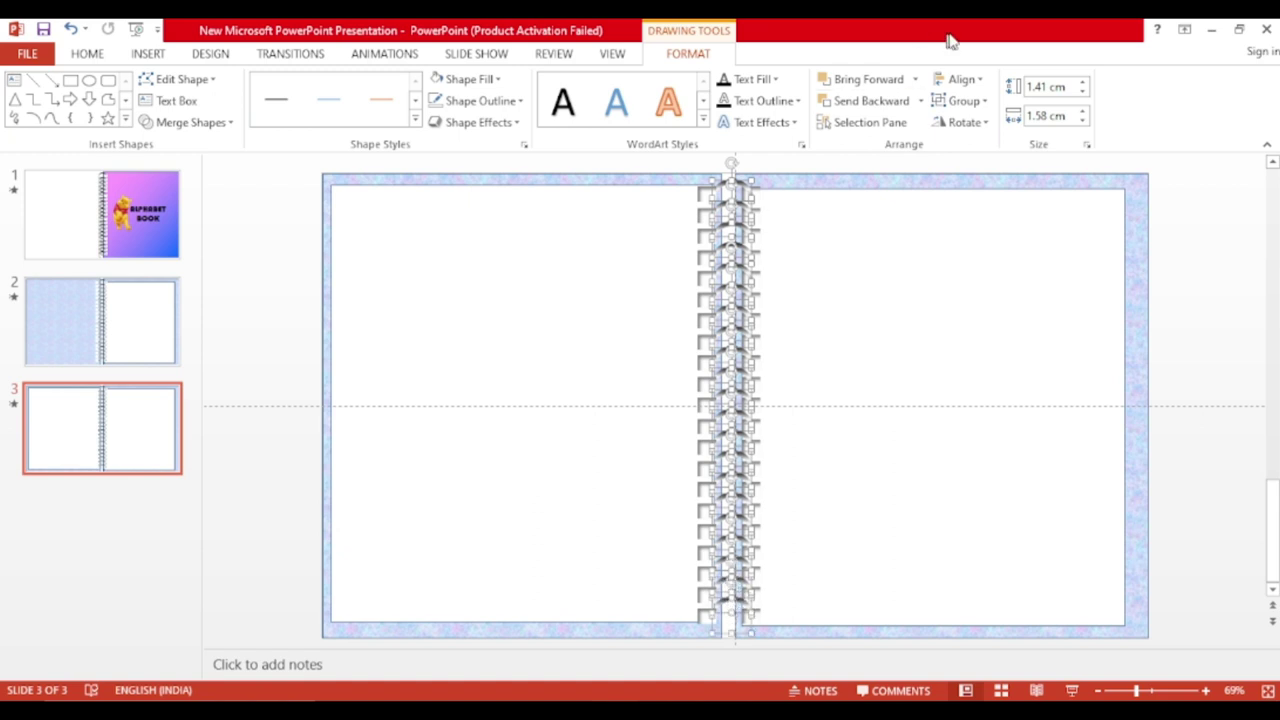
{"action": "left_click", "coordinate": [914, 79]}
{"action": "left_click", "coordinate": [871, 125]}
Nudge the left page slightly into alignment
{"action": "left_click", "coordinate": [914, 322]}
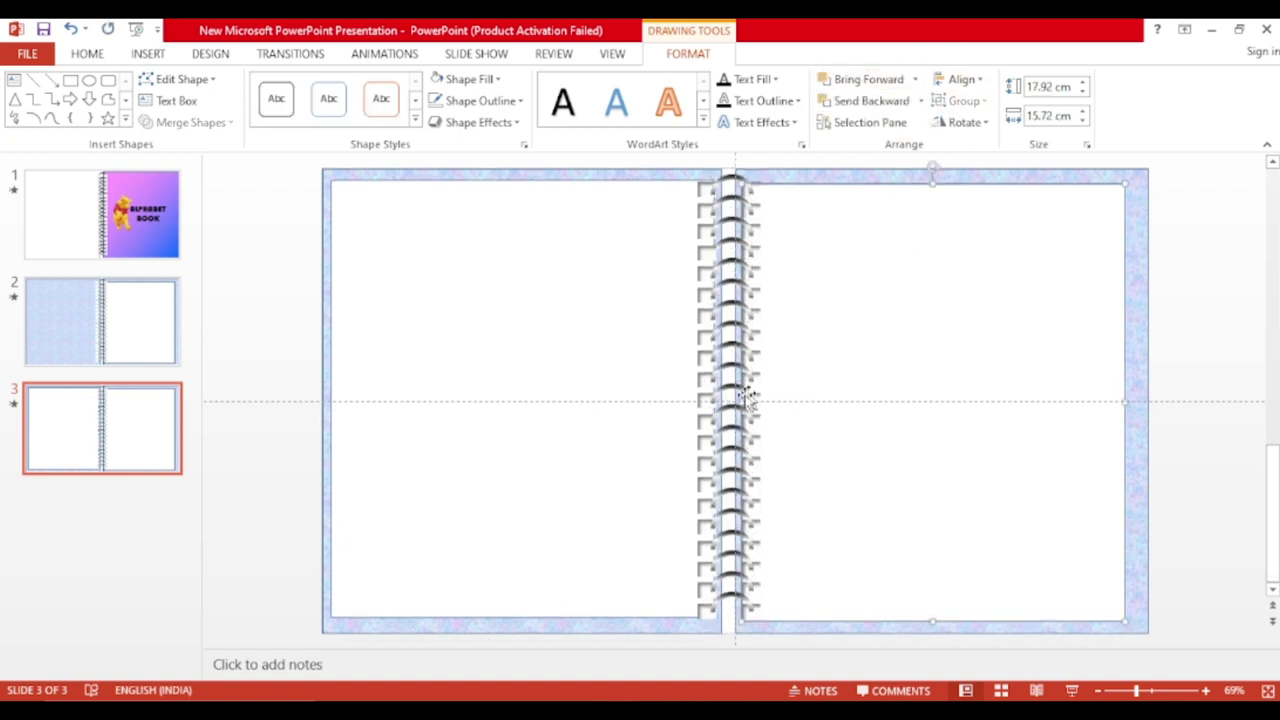
{"action": "left_click_drag", "start_coordinate": [576, 388], "coordinate": [579, 385]}
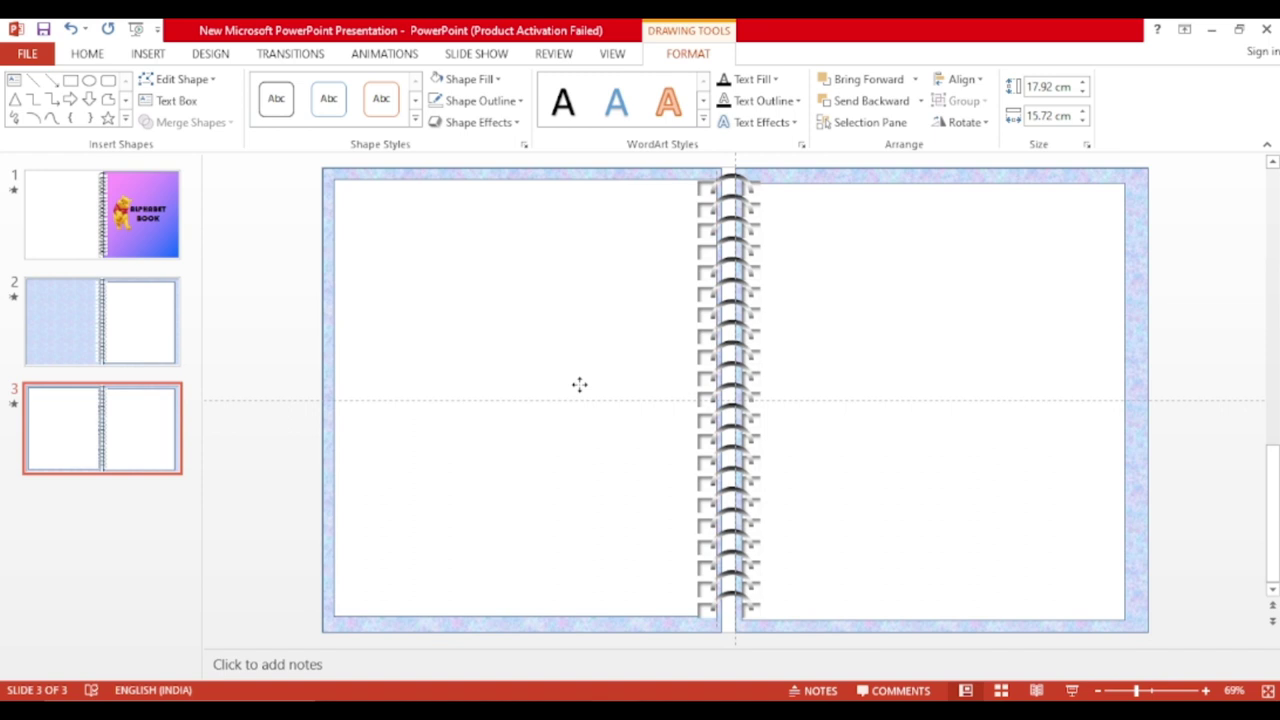
{"action": "left_click", "coordinate": [1165, 330]}
Duplicate slide 3 as a new fourth slide, then return to slide 2
{"action": "right_click", "coordinate": [163, 413]}
{"action": "left_click", "coordinate": [215, 189]}
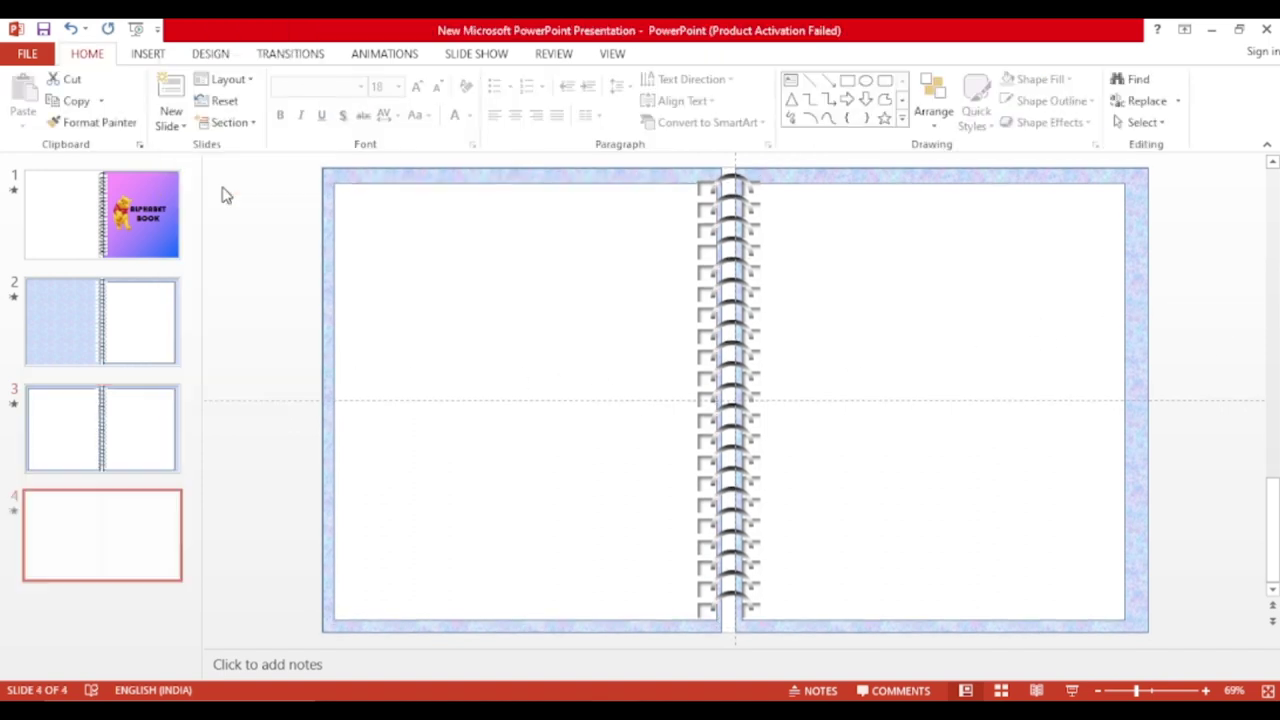
{"action": "left_click", "coordinate": [146, 332]}
Add a text box atop slide 2's right page with a bold letter 'A' at size 96
{"action": "left_click", "coordinate": [148, 53]}
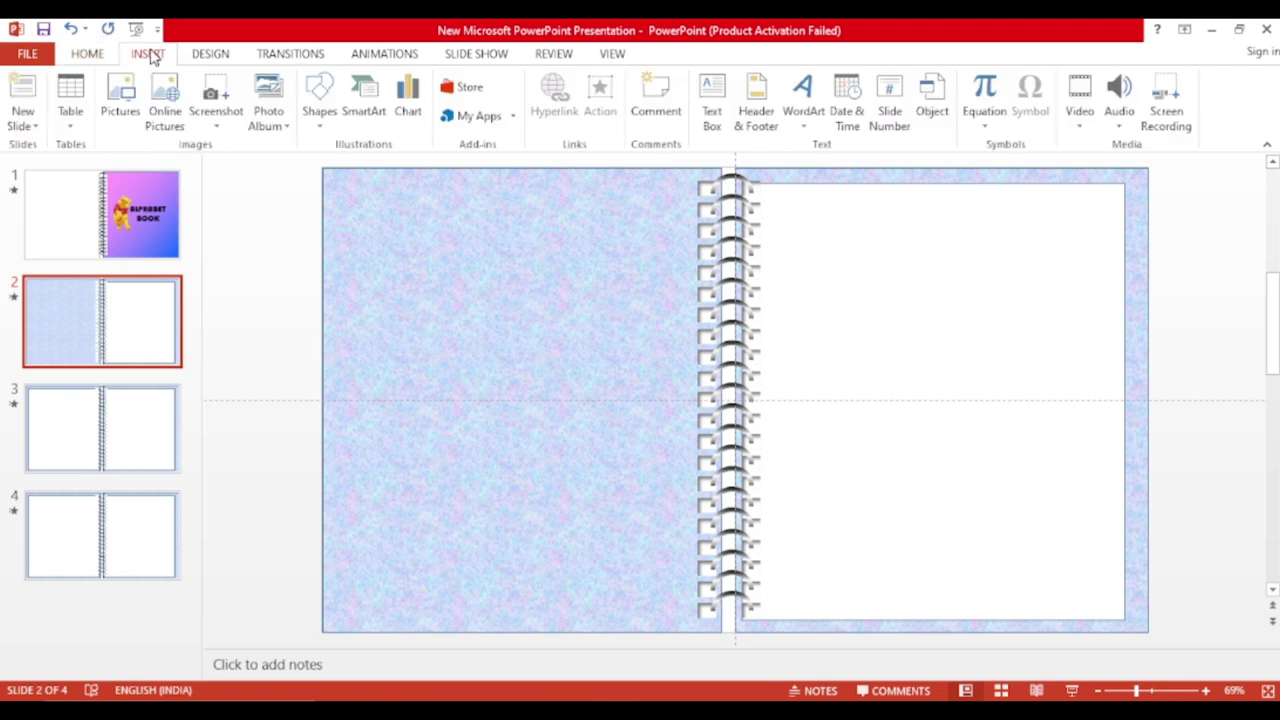
{"action": "left_click", "coordinate": [320, 100]}
{"action": "left_click", "coordinate": [312, 163]}
{"action": "left_click", "coordinate": [712, 100]}
{"action": "left_click_drag", "start_coordinate": [784, 208], "coordinate": [944, 270]}
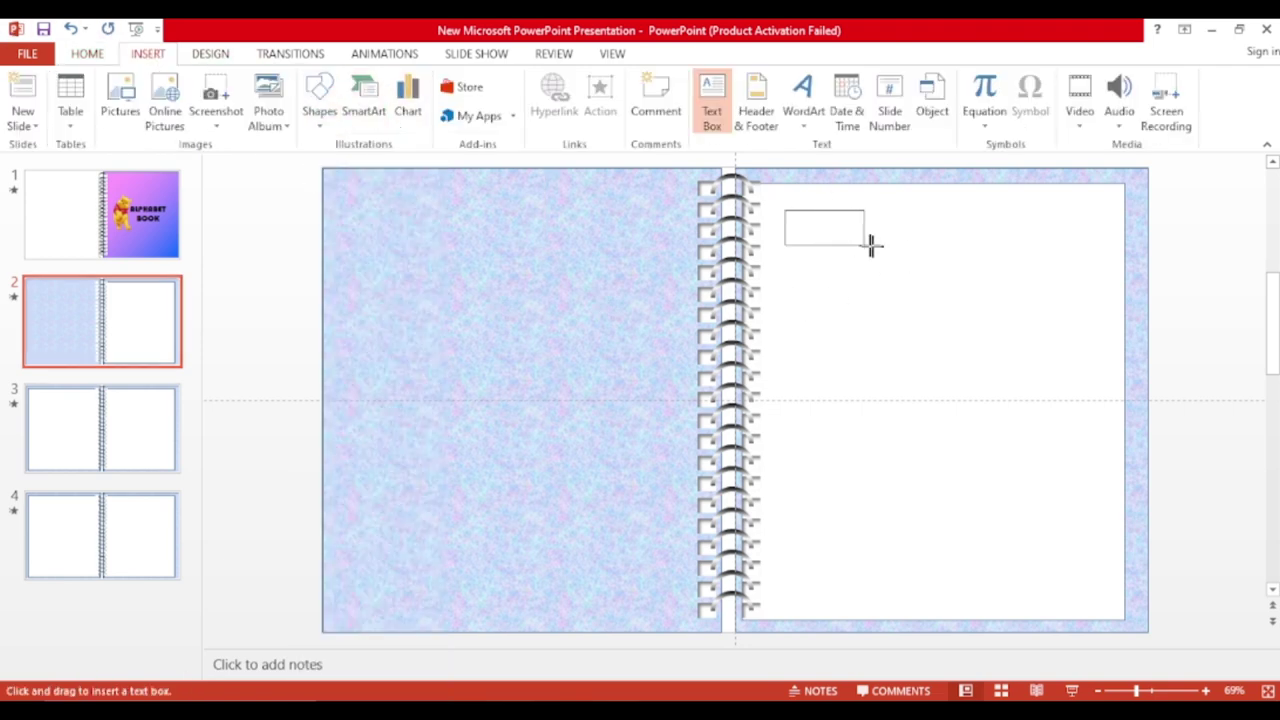
{"action": "type", "text": "A"}
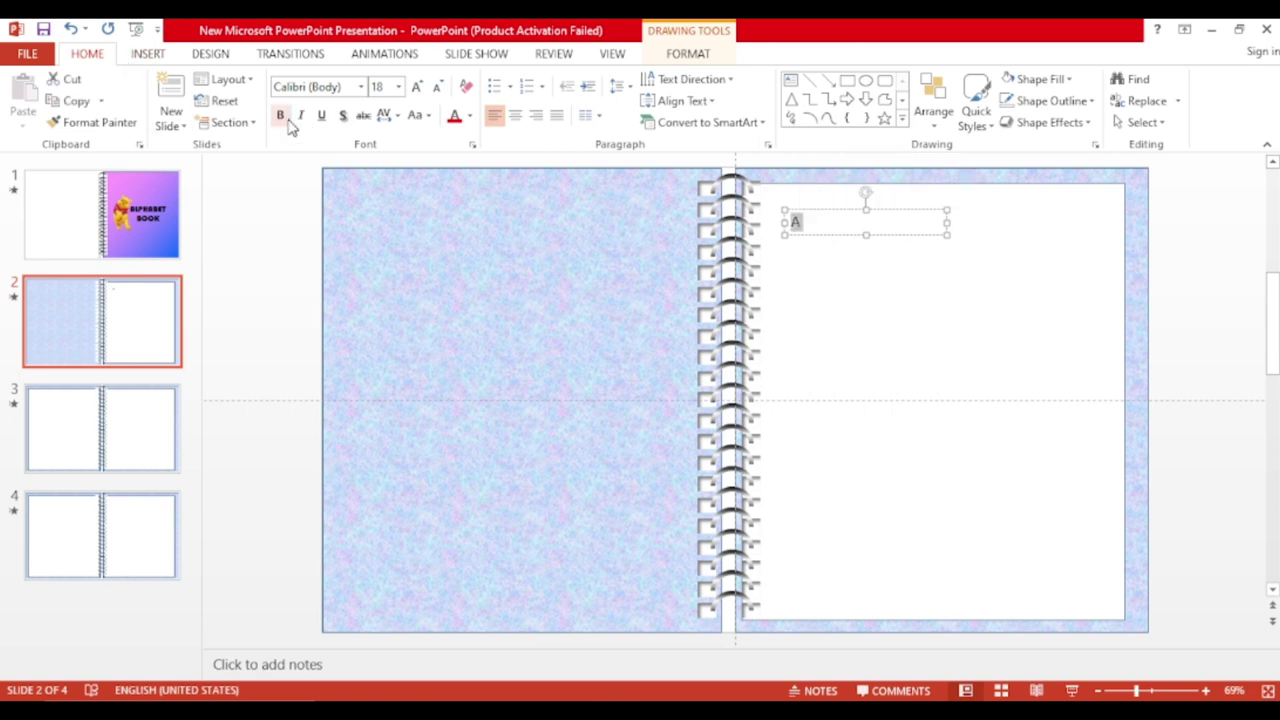
{"action": "left_click", "coordinate": [397, 87]}
{"action": "left_click", "coordinate": [383, 343]}
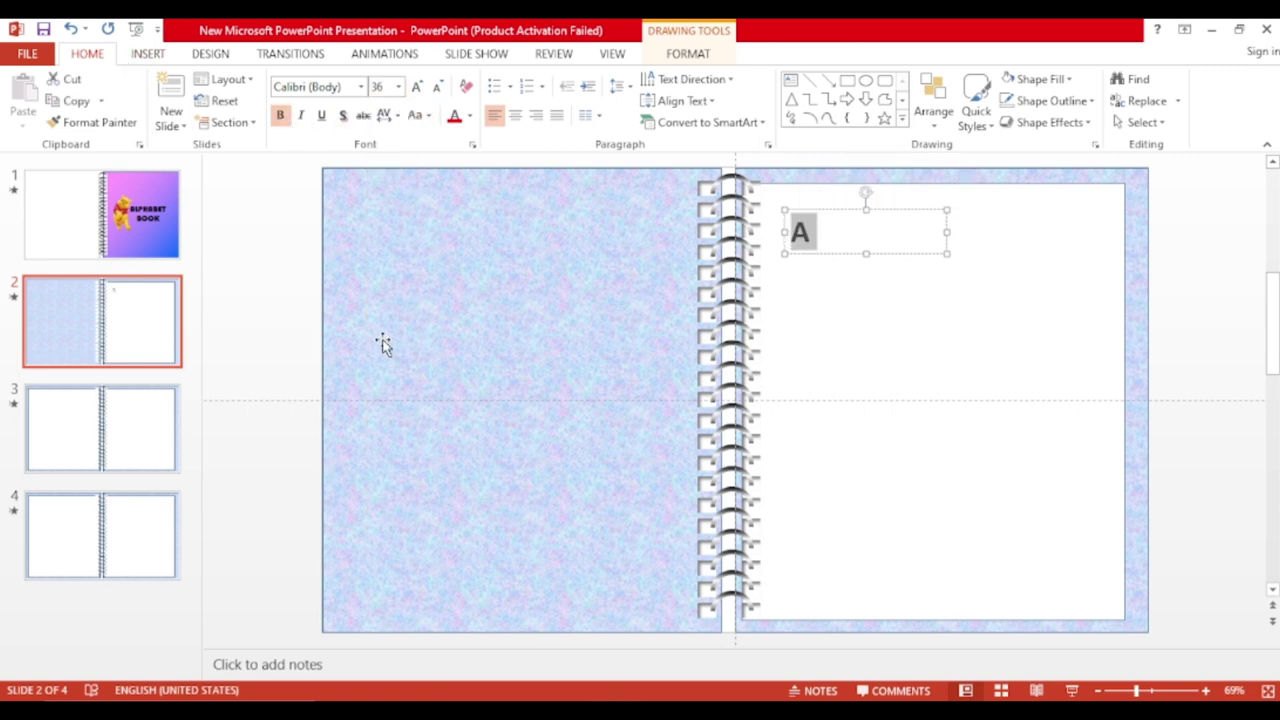
{"action": "left_click", "coordinate": [400, 88]}
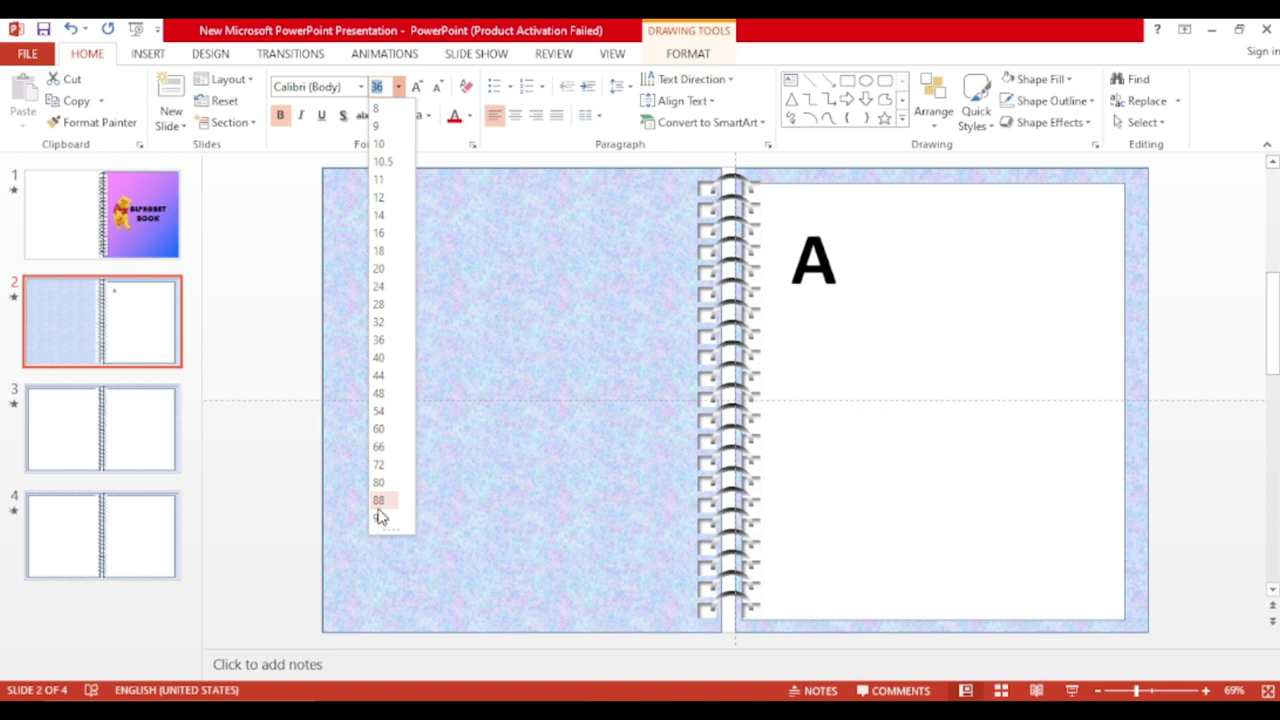
{"action": "left_click", "coordinate": [381, 517]}
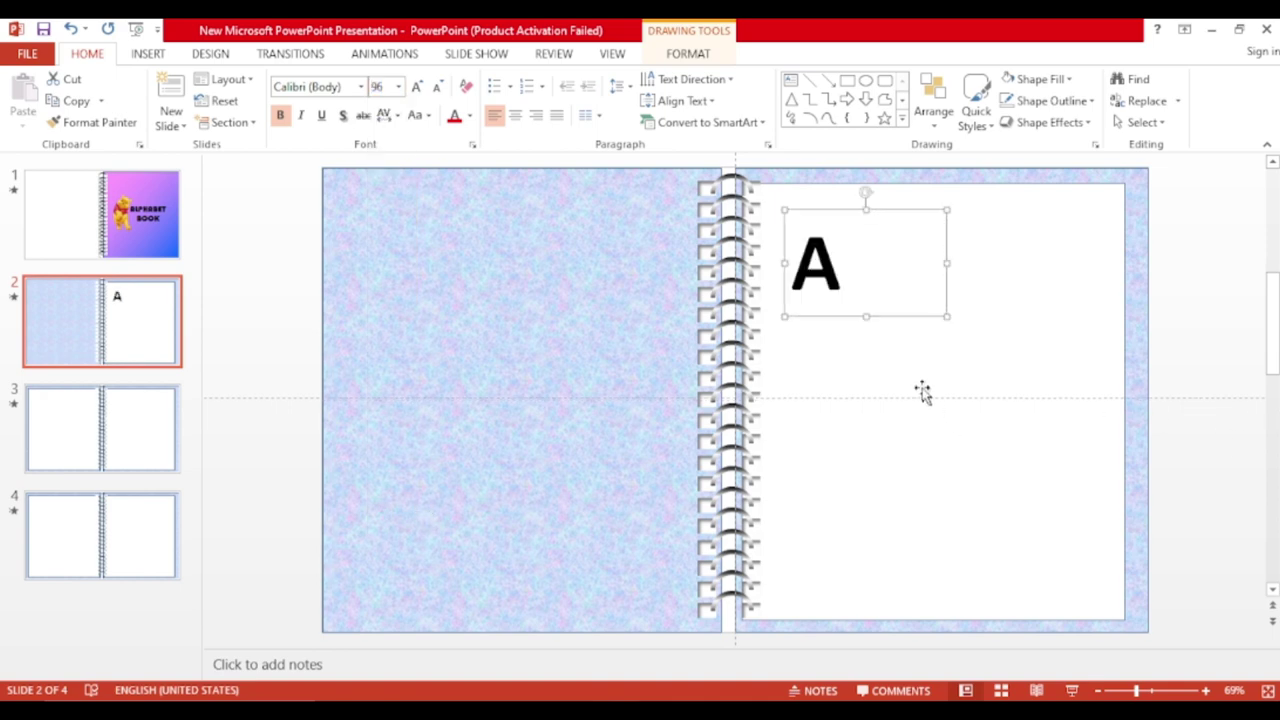
{"action": "left_click", "coordinate": [923, 391]}
{"action": "left_click", "coordinate": [160, 60]}
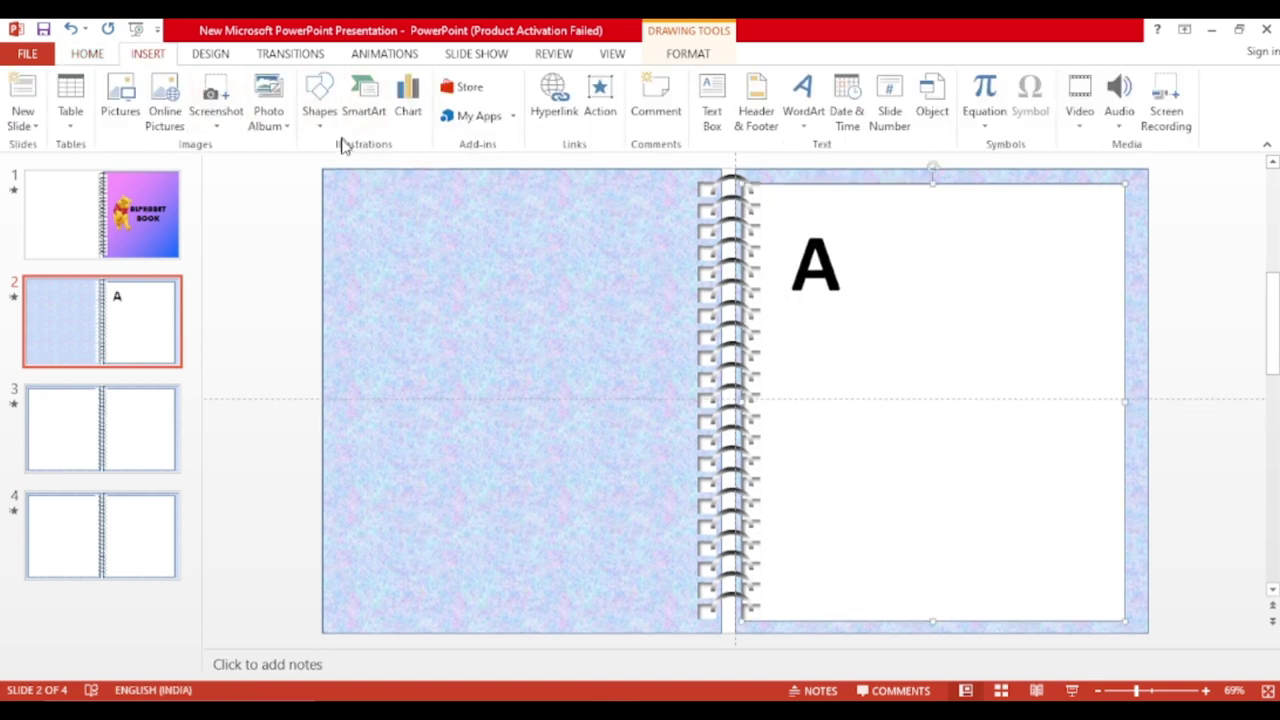
Insert the apple picture, remove its background, and place it below the letter A
{"action": "left_click", "coordinate": [120, 98]}
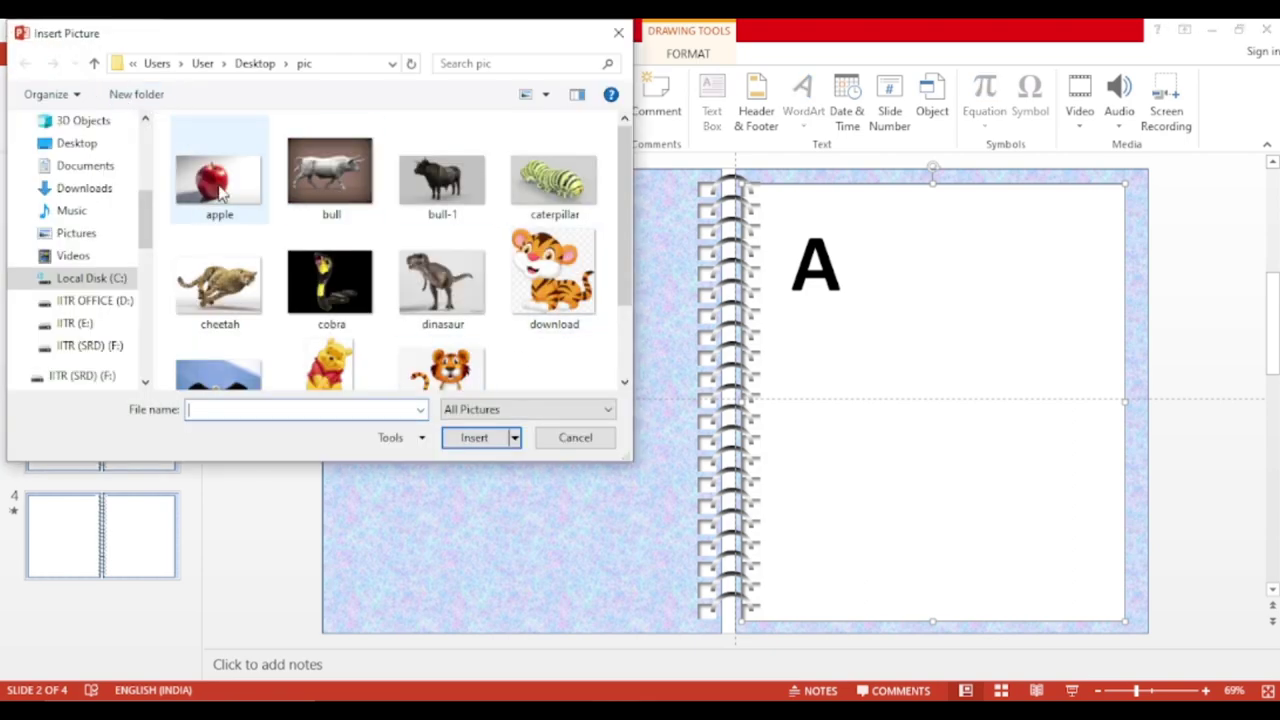
{"action": "left_click", "coordinate": [220, 180]}
{"action": "left_click", "coordinate": [474, 437]}
{"action": "left_click_drag", "start_coordinate": [648, 380], "coordinate": [837, 420]}
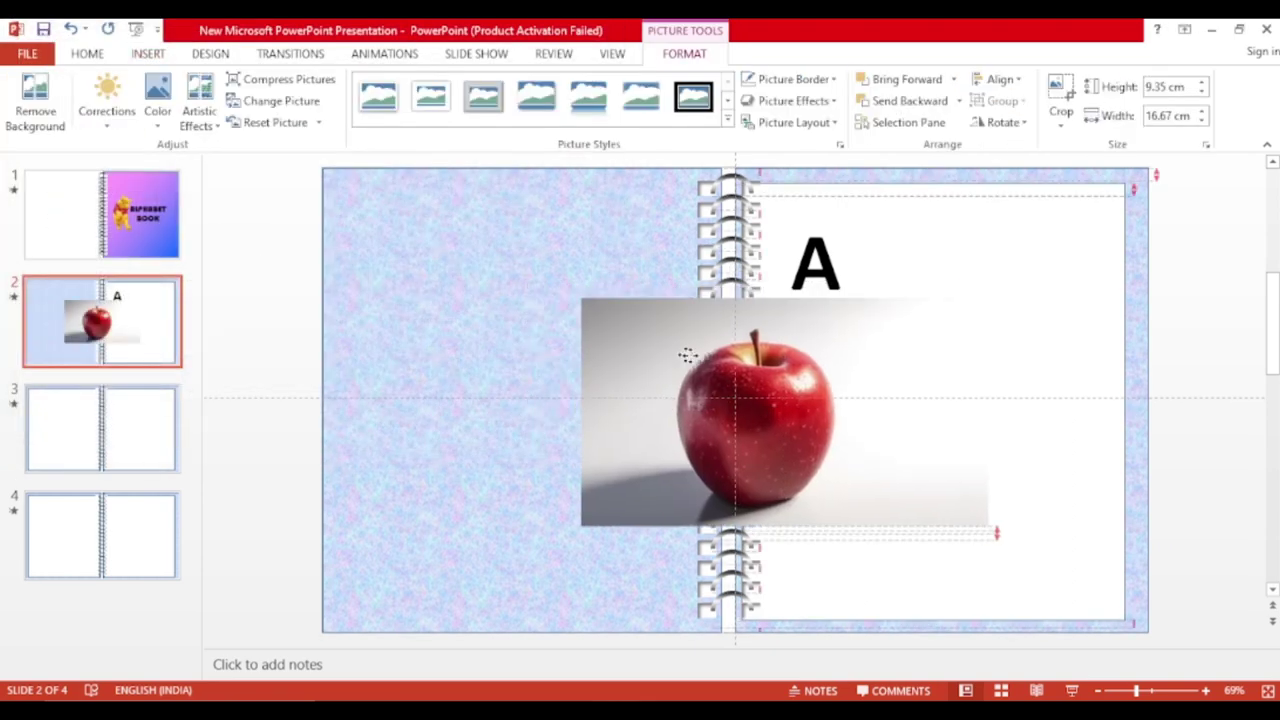
{"action": "left_click", "coordinate": [35, 100]}
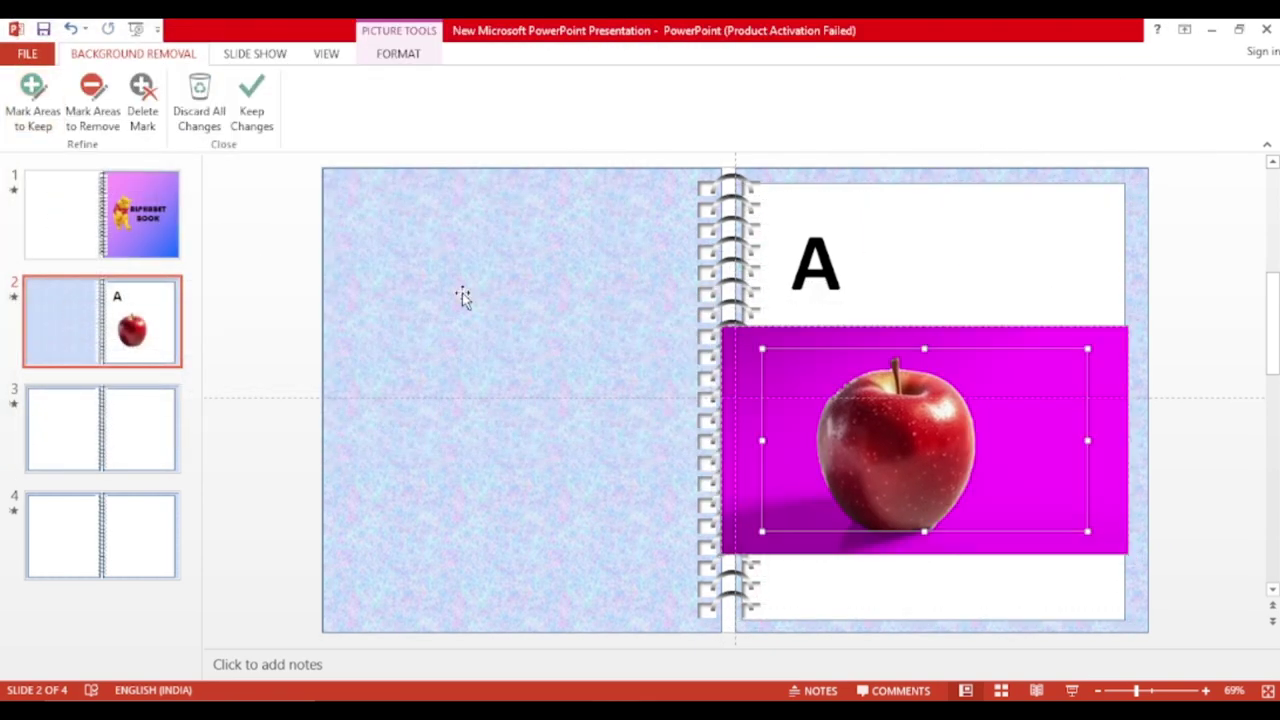
{"action": "left_click", "coordinate": [1046, 303]}
{"action": "left_click_drag", "start_coordinate": [950, 437], "coordinate": [978, 425]}
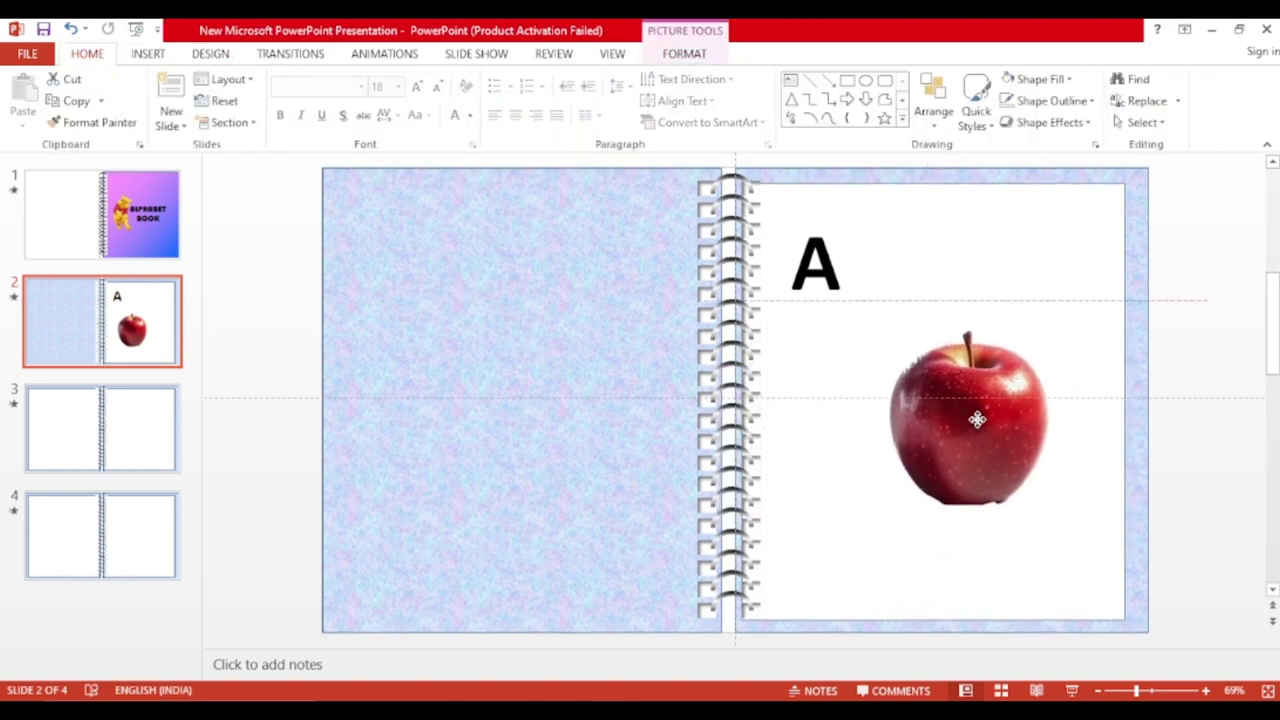
{"action": "left_click", "coordinate": [612, 53]}
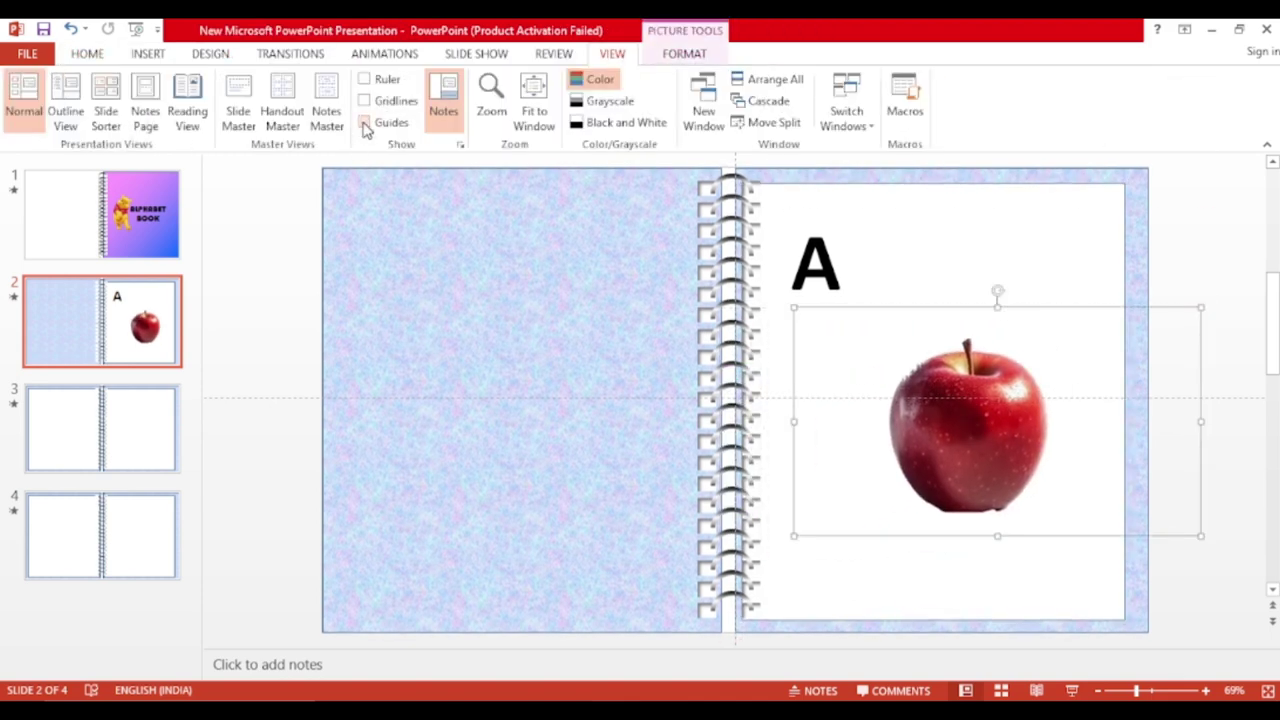
Hide the guides and set slide 2's letter A to font size 120, then go to slide 3
{"action": "left_click", "coordinate": [88, 55]}
{"action": "left_click", "coordinate": [1220, 265]}
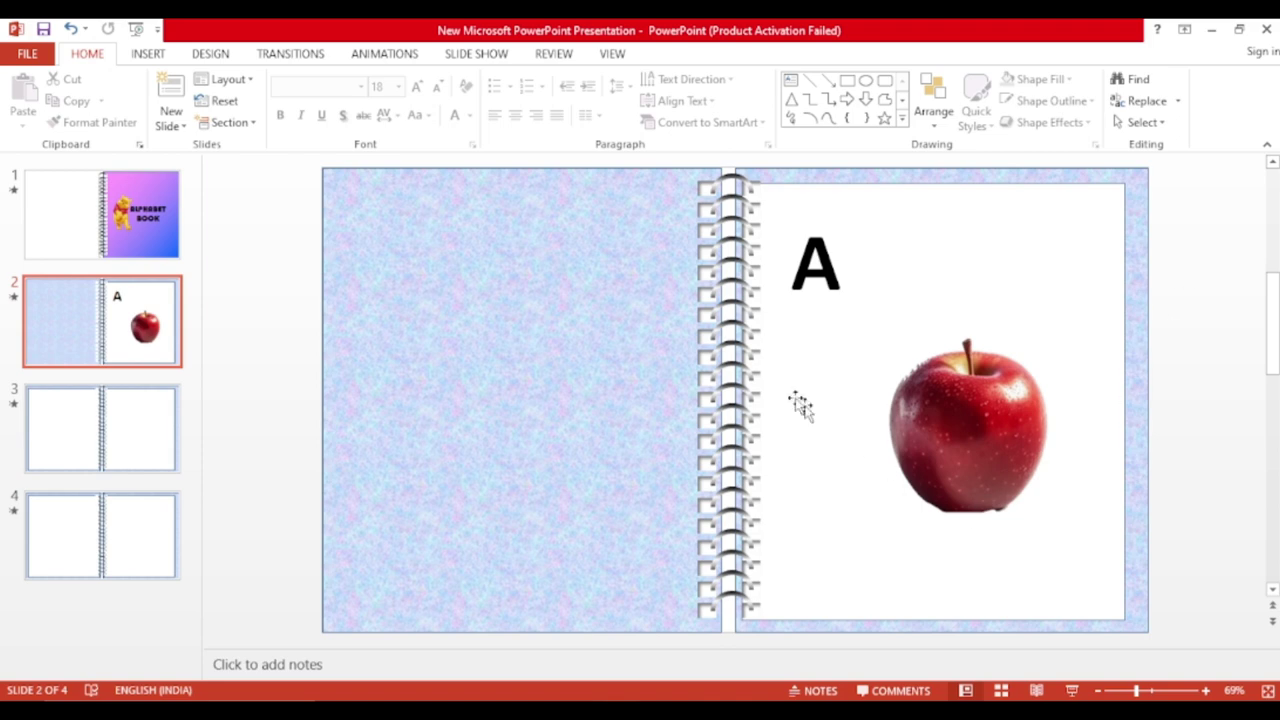
{"action": "left_click", "coordinate": [797, 268]}
{"action": "double_click", "coordinate": [815, 265]}
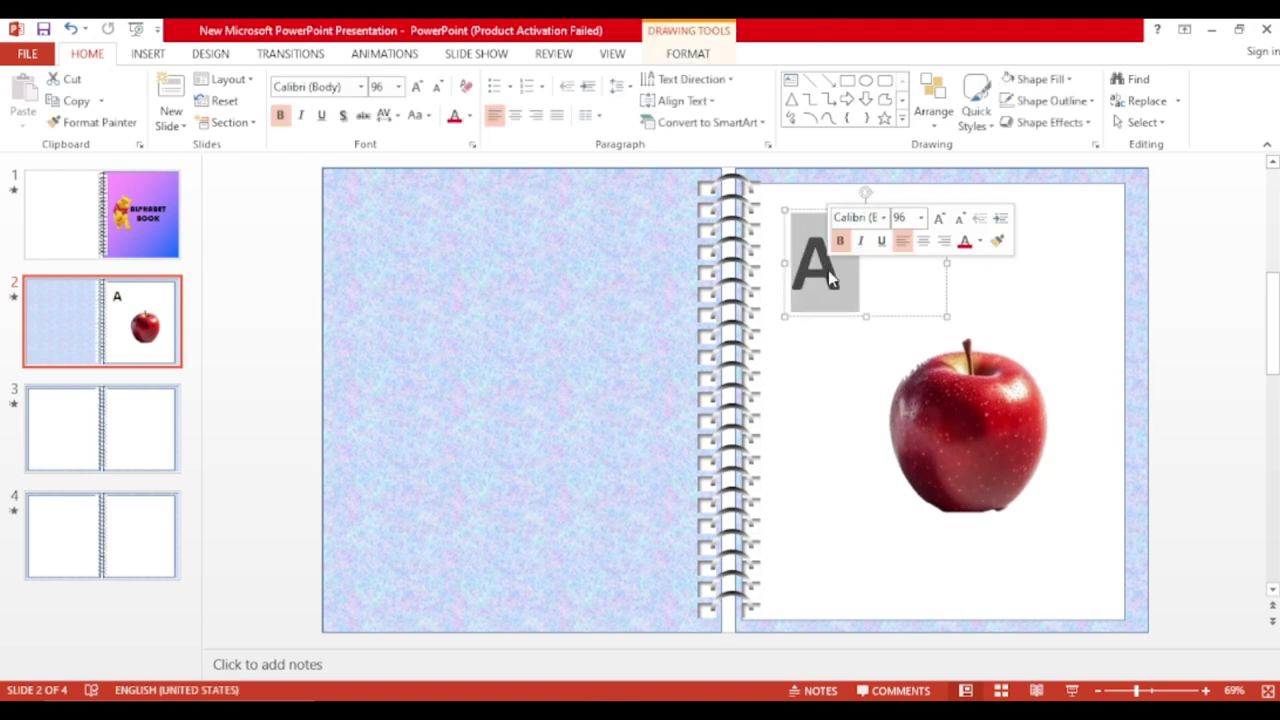
{"action": "left_click", "coordinate": [380, 87]}
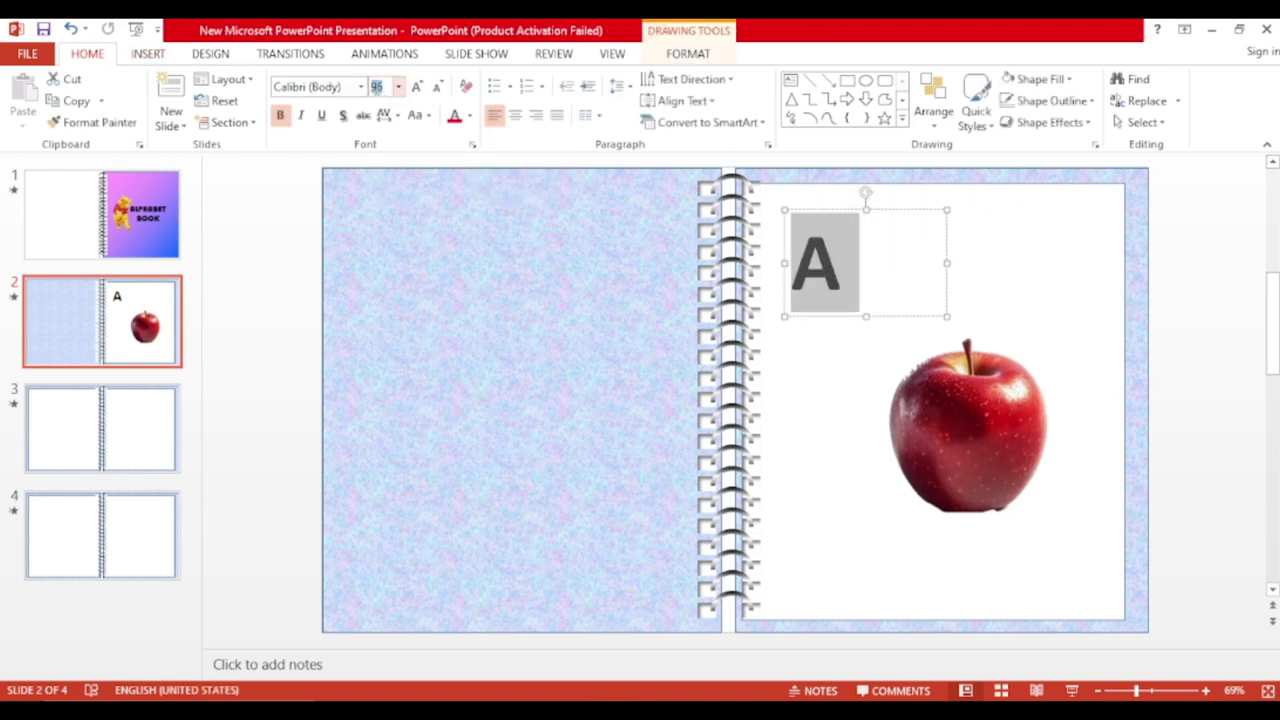
{"action": "type", "text": "20"}
{"action": "key", "text": "Return"}
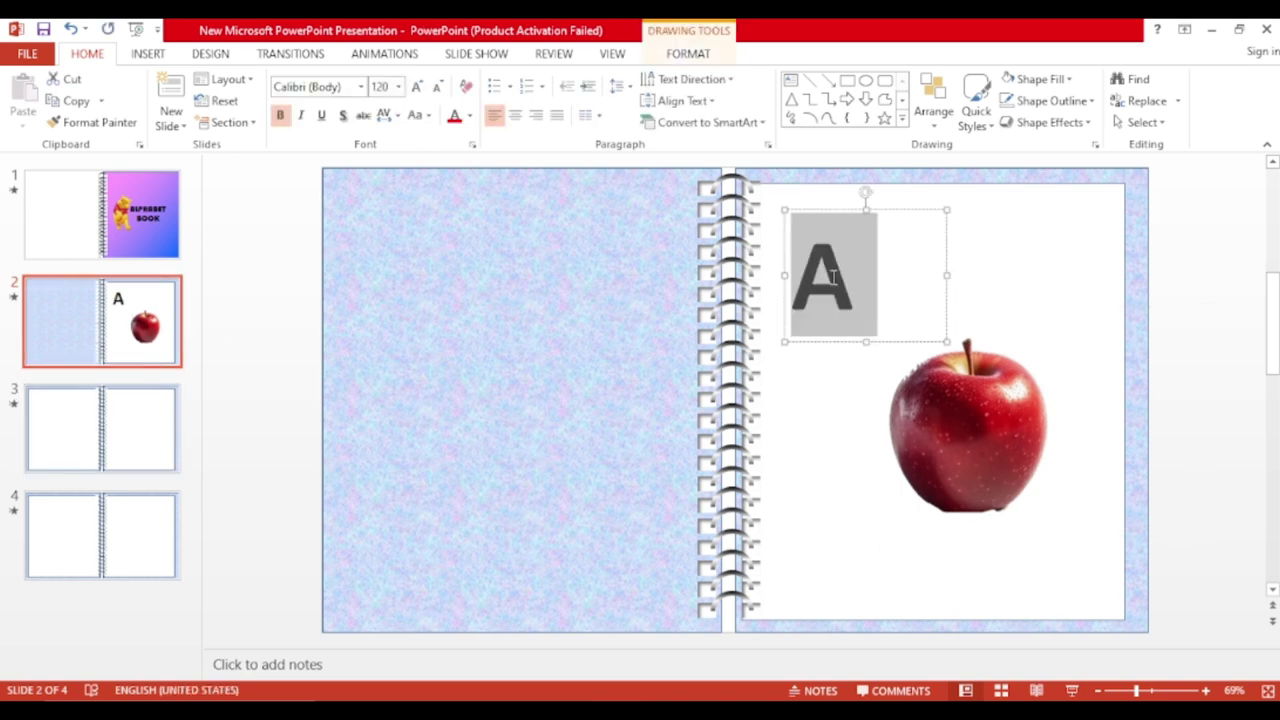
{"action": "left_click", "coordinate": [100, 430]}
Paste the letter A onto slide 3 as a picture, try positioning it, then delete it
{"action": "left_click", "coordinate": [386, 240]}
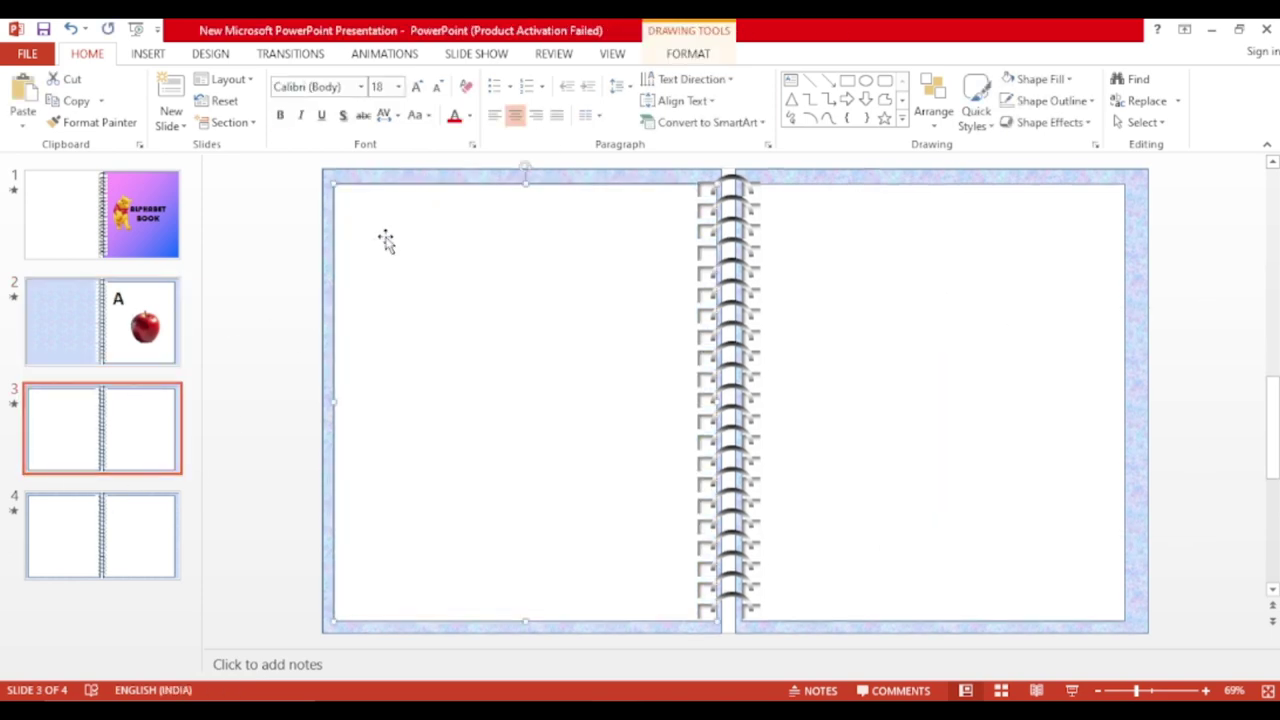
{"action": "key", "text": "ctrl+v"}
{"action": "left_click", "coordinate": [445, 464]}
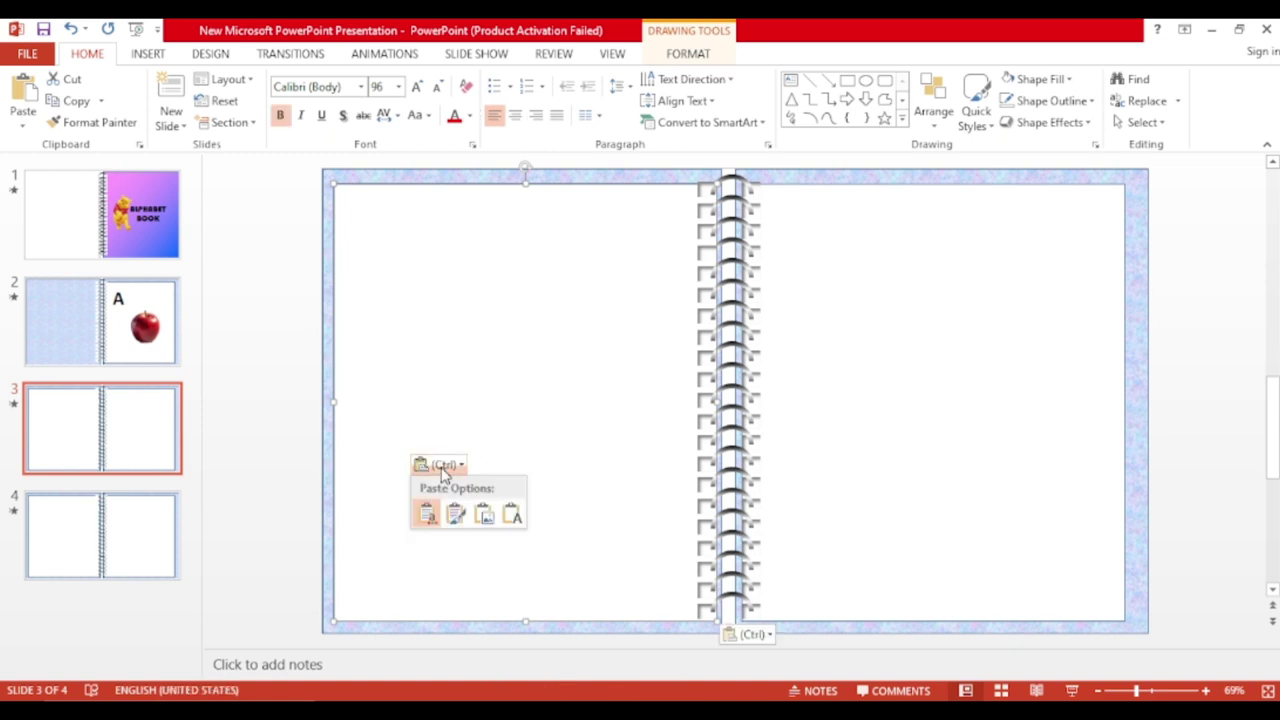
{"action": "left_click", "coordinate": [512, 516]}
{"action": "left_click", "coordinate": [563, 424]}
{"action": "left_click", "coordinate": [608, 471]}
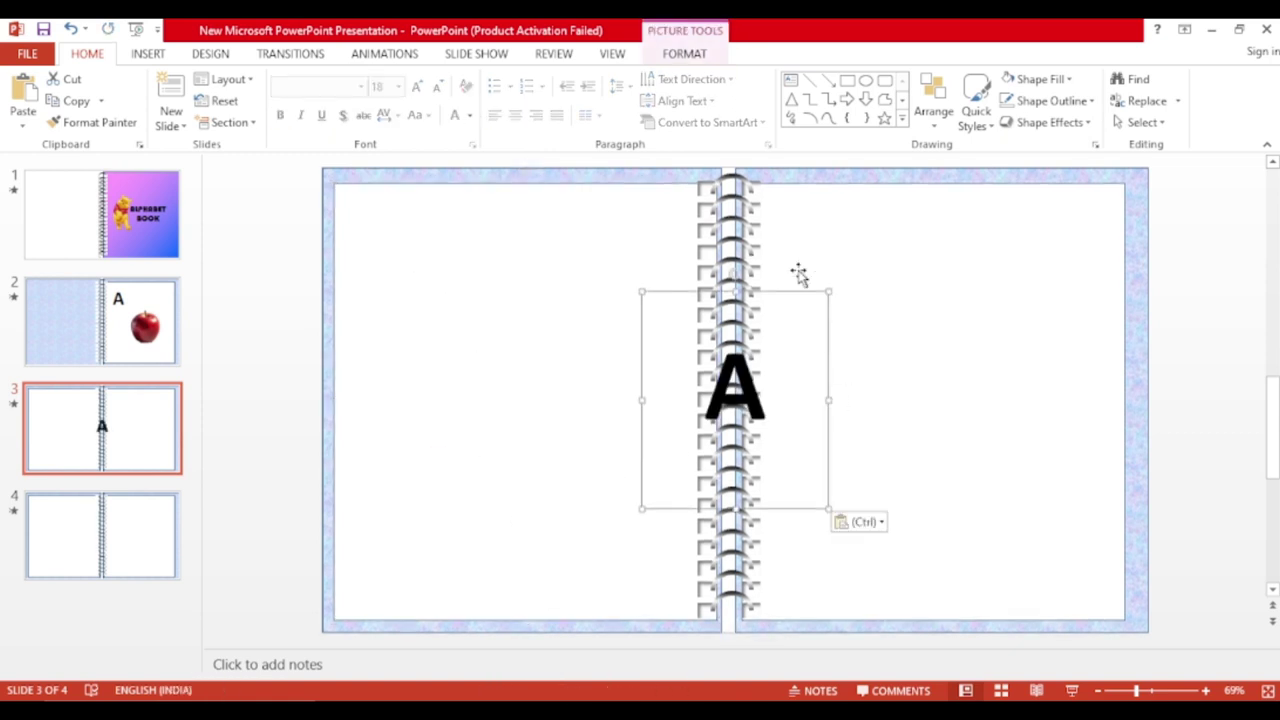
{"action": "left_click_drag", "start_coordinate": [793, 297], "coordinate": [455, 180]}
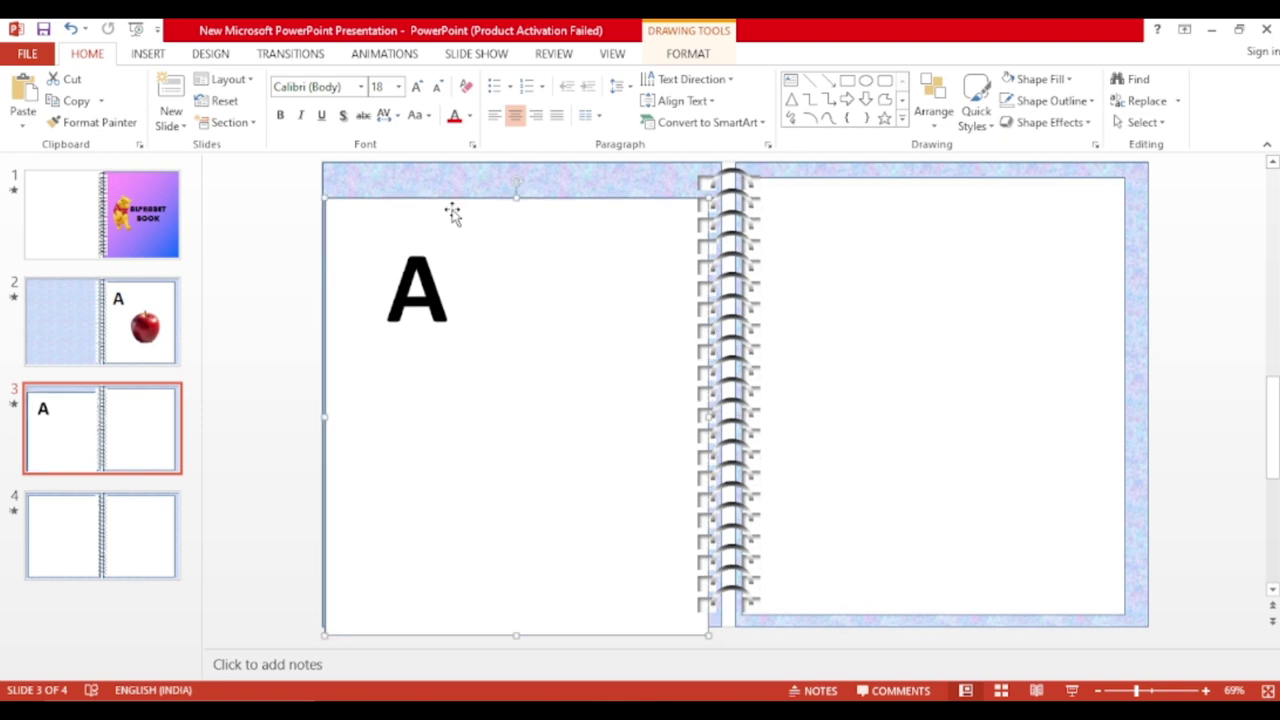
{"action": "left_click_drag", "start_coordinate": [452, 209], "coordinate": [456, 218]}
{"action": "left_click_drag", "start_coordinate": [420, 293], "coordinate": [396, 290]}
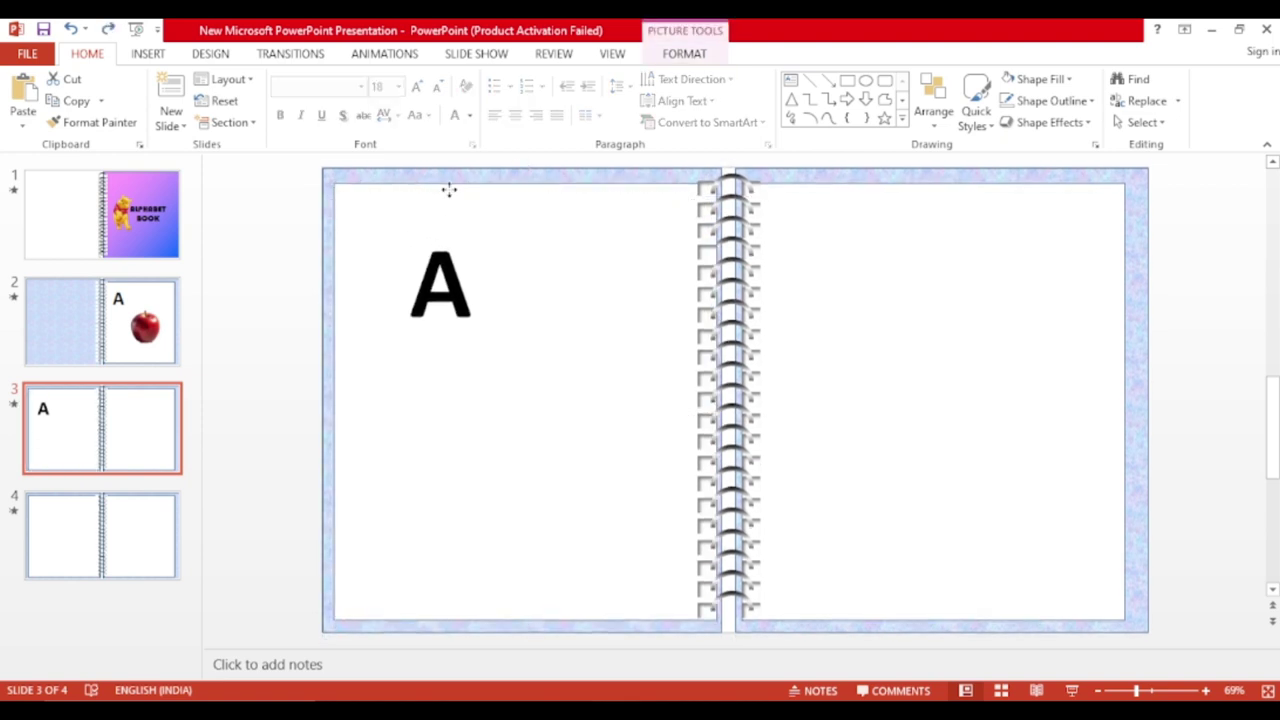
{"action": "double_click", "coordinate": [438, 264]}
{"action": "key", "text": "Delete"}
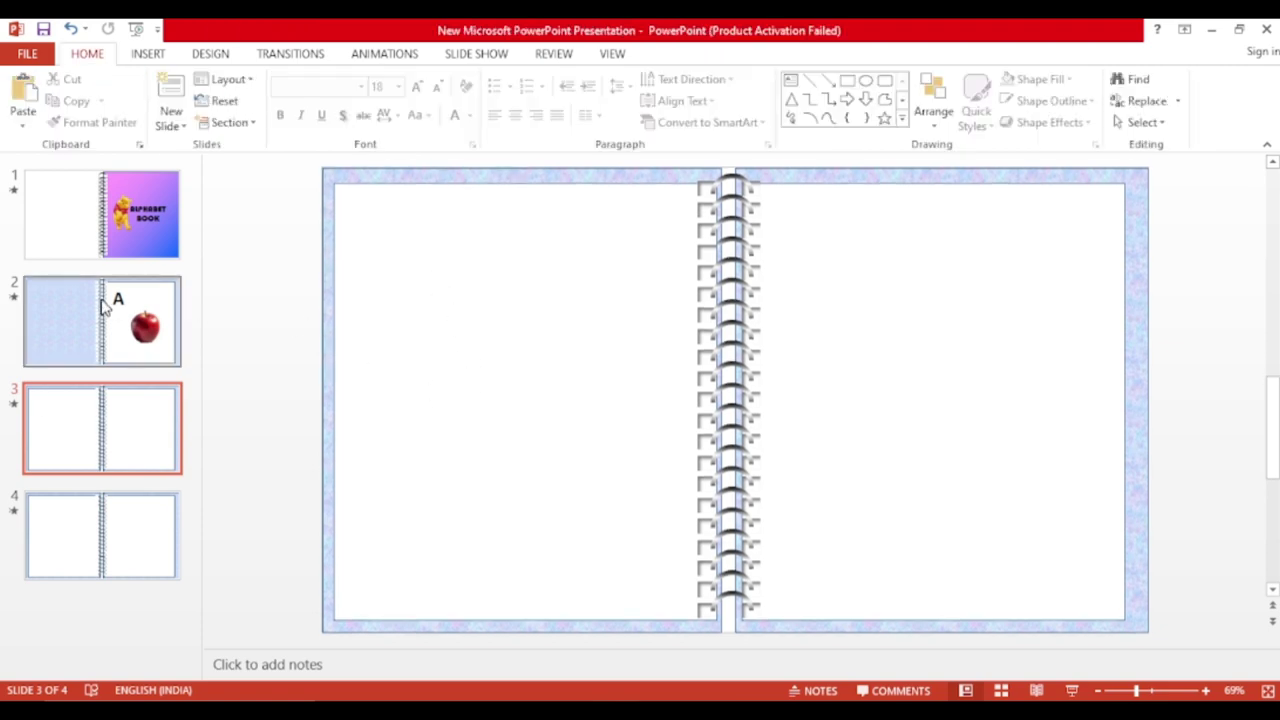
Copy slide 2's letter A text box and paste it at the top-left of slide 3's left page
{"action": "left_click", "coordinate": [123, 308]}
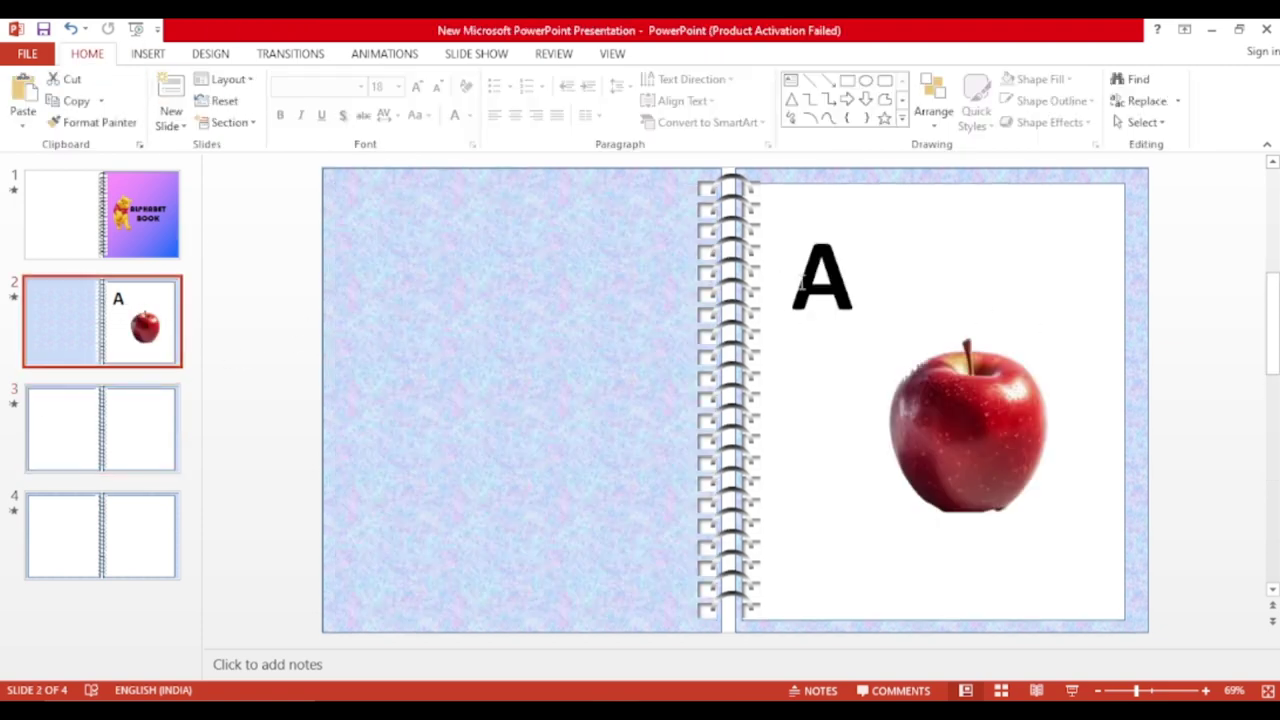
{"action": "double_click", "coordinate": [812, 288]}
{"action": "left_click", "coordinate": [818, 213]}
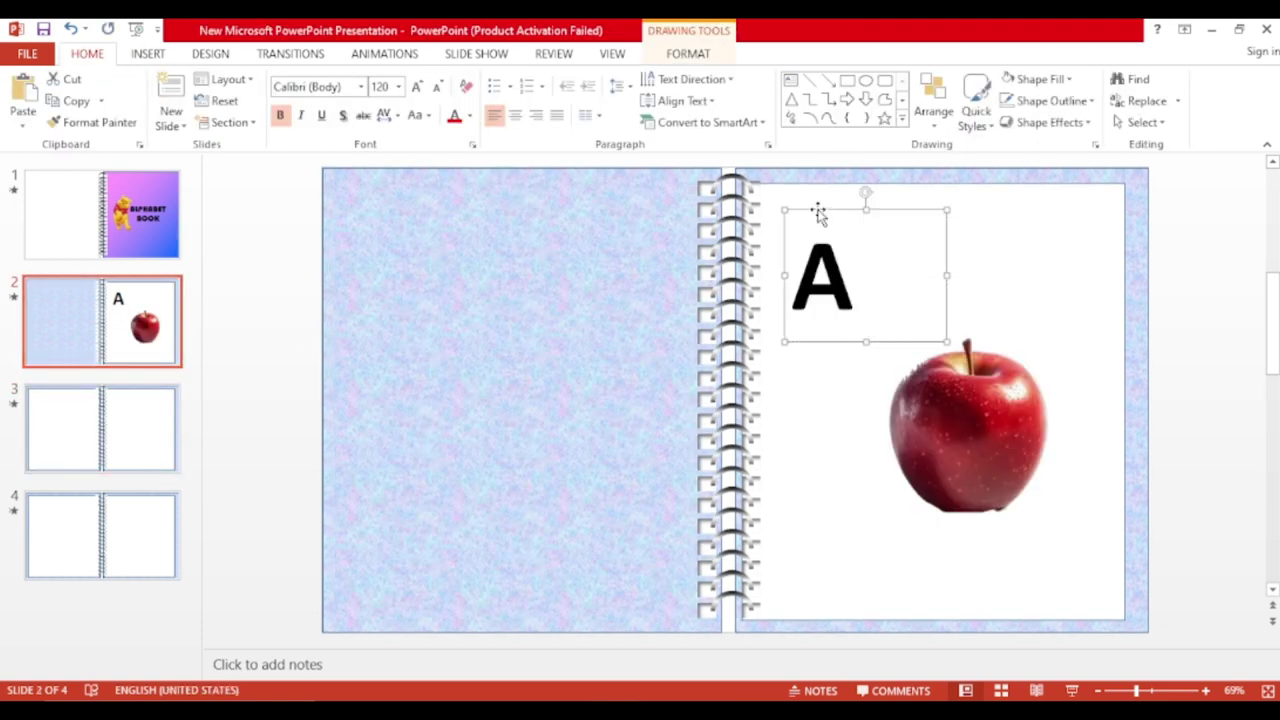
{"action": "left_click", "coordinate": [114, 420]}
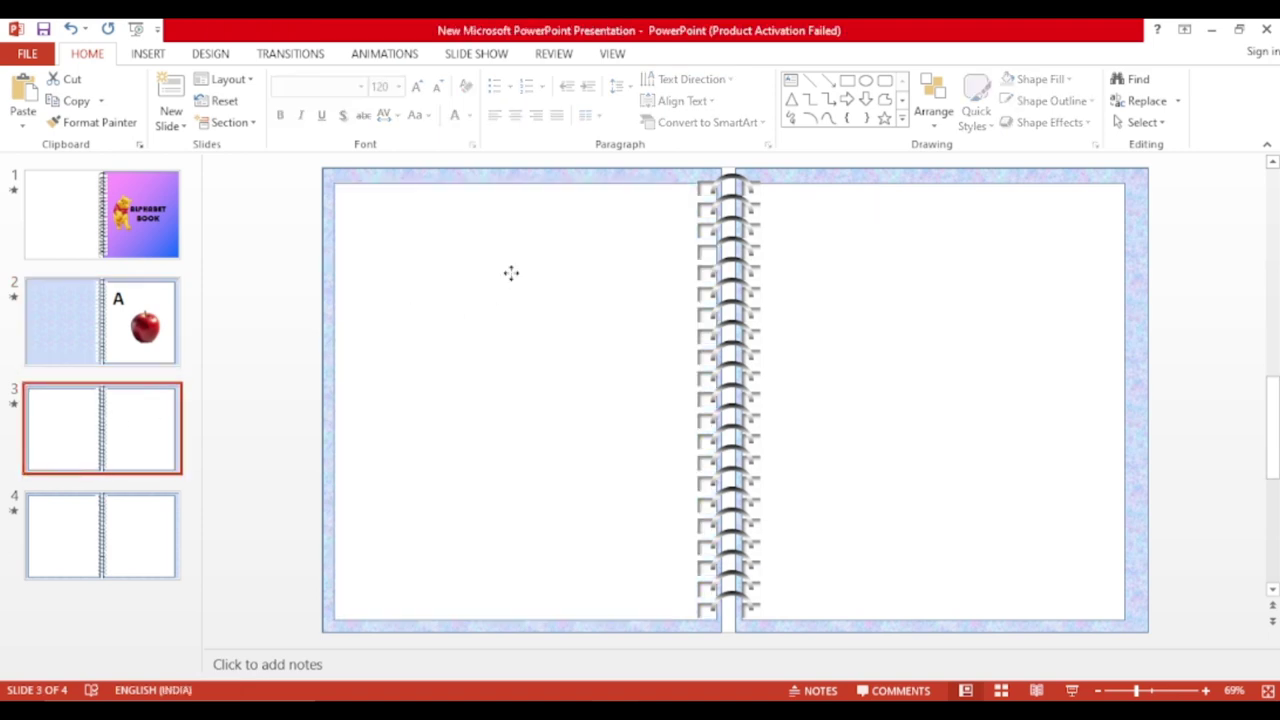
{"action": "right_click", "coordinate": [512, 278]}
{"action": "left_click", "coordinate": [548, 355]}
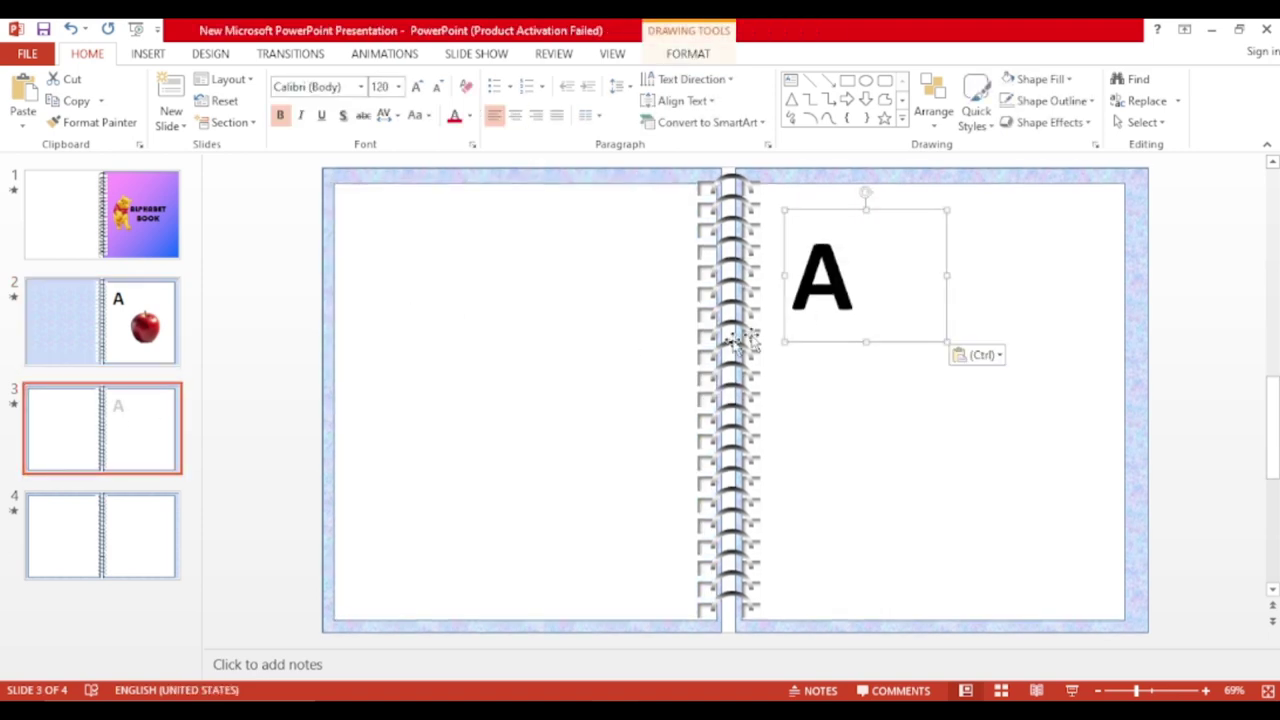
{"action": "left_click_drag", "start_coordinate": [832, 212], "coordinate": [412, 193]}
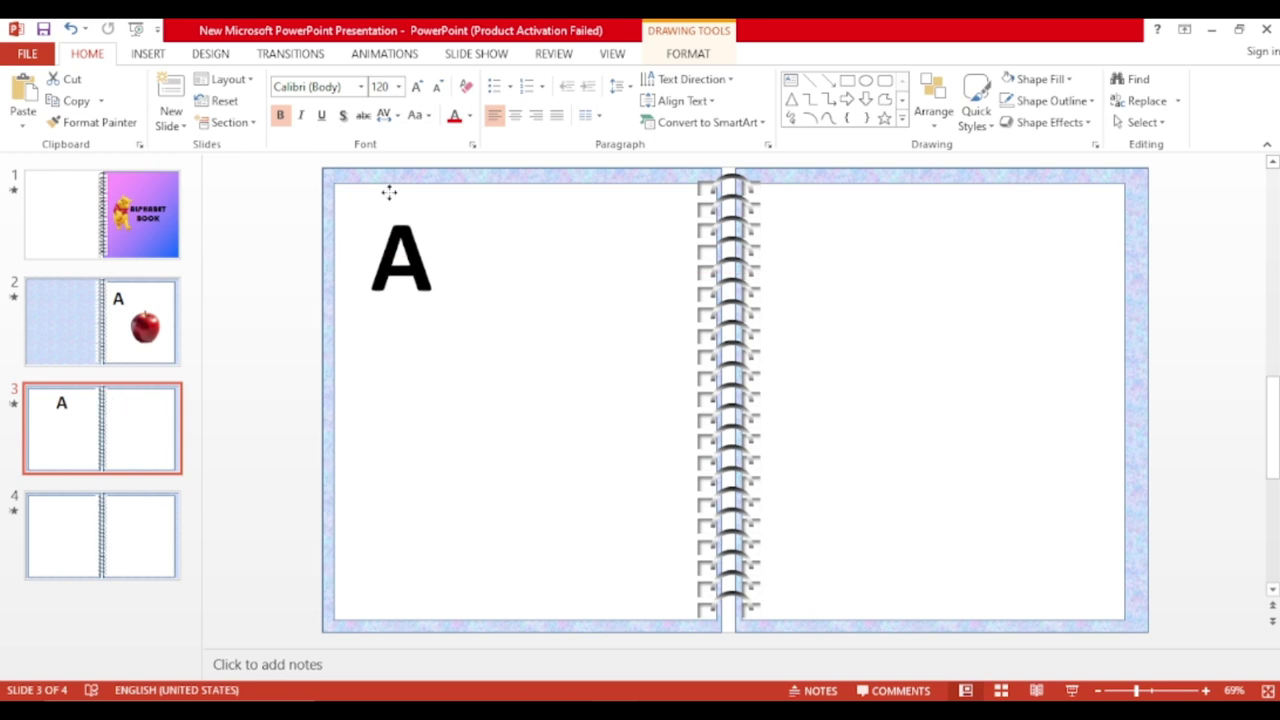
Retype the pasted letter boxes on slide 3 as B on the left page and C on the right
{"action": "type", "text": "B"}
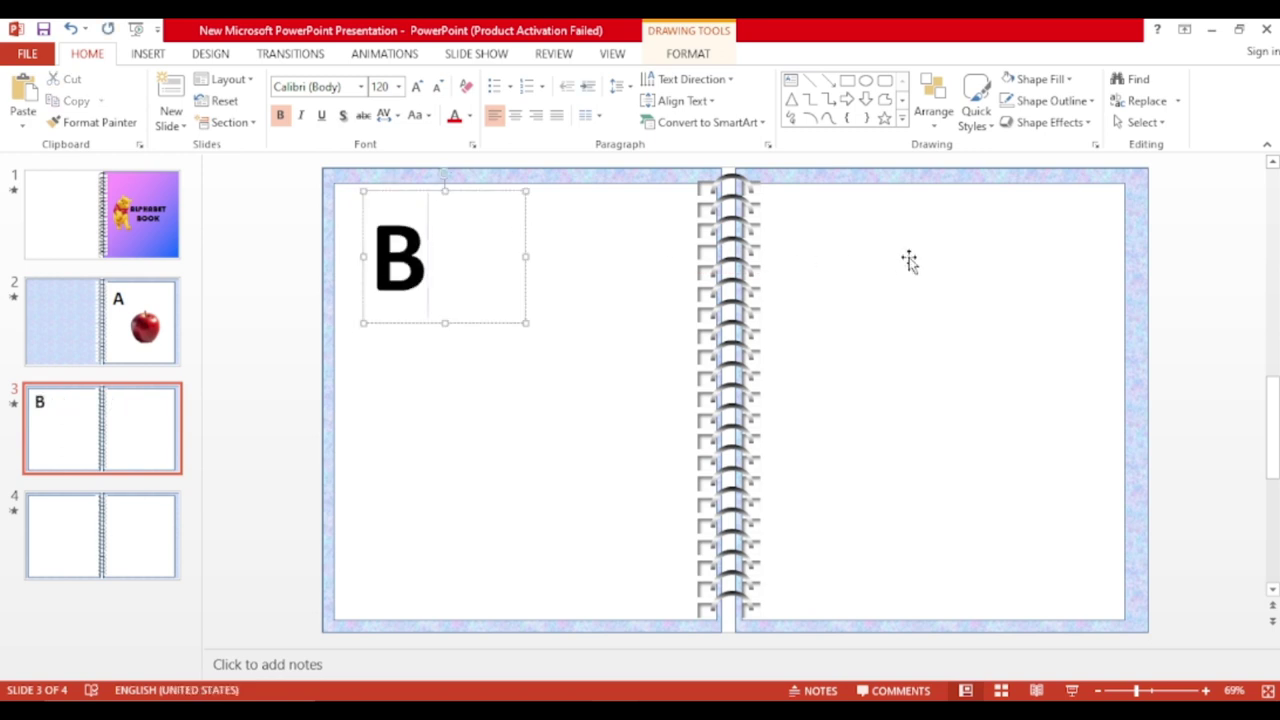
{"action": "left_click", "coordinate": [868, 302]}
{"action": "key", "text": "ctrl+v"}
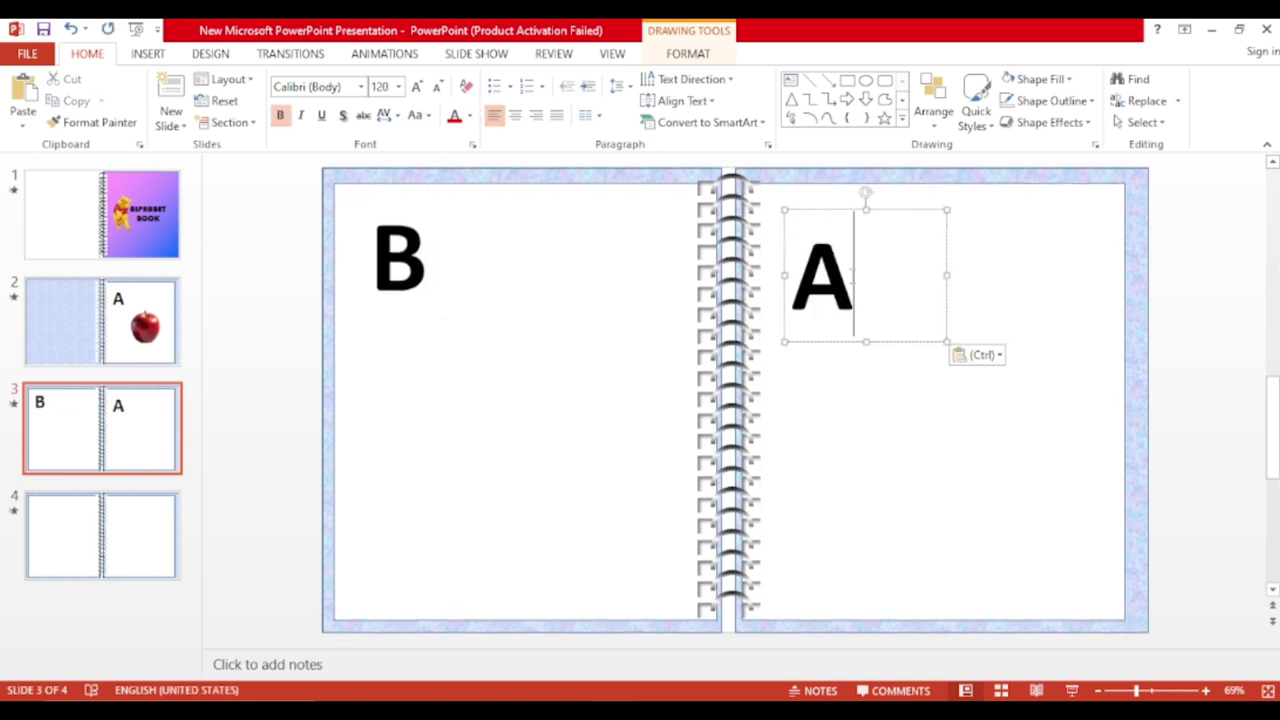
{"action": "left_click", "coordinate": [849, 283]}
{"action": "key", "text": "BackSpace"}
{"action": "type", "text": "C"}
On slide 4, paste two letter boxes and retype them as D and E, then return to slide 3
{"action": "left_click", "coordinate": [100, 535]}
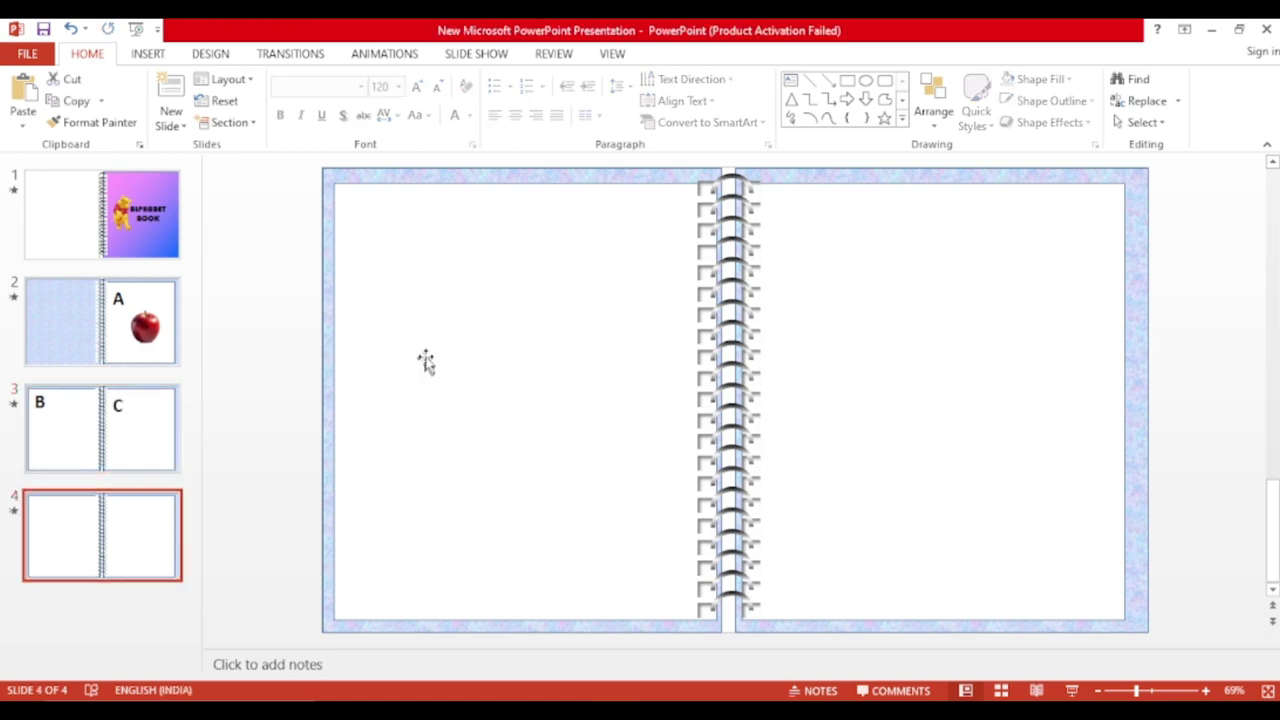
{"action": "key", "text": "ctrl+v"}
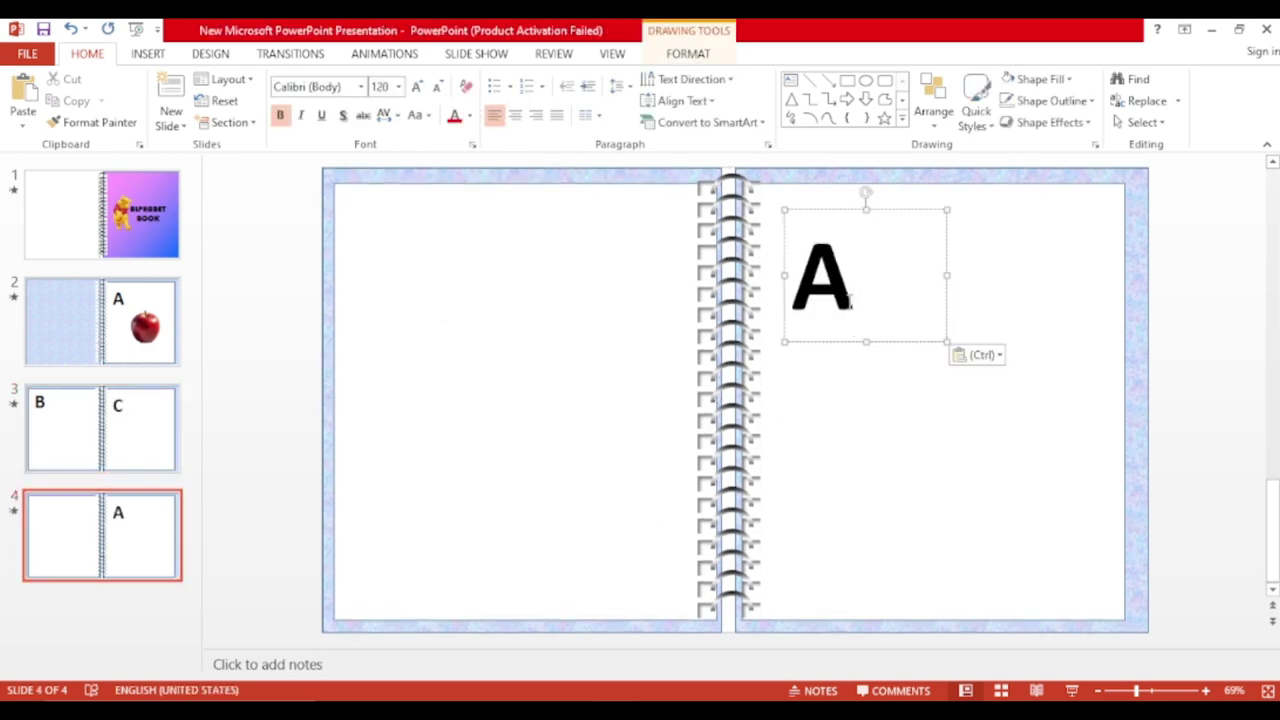
{"action": "left_click_drag", "start_coordinate": [829, 208], "coordinate": [414, 191]}
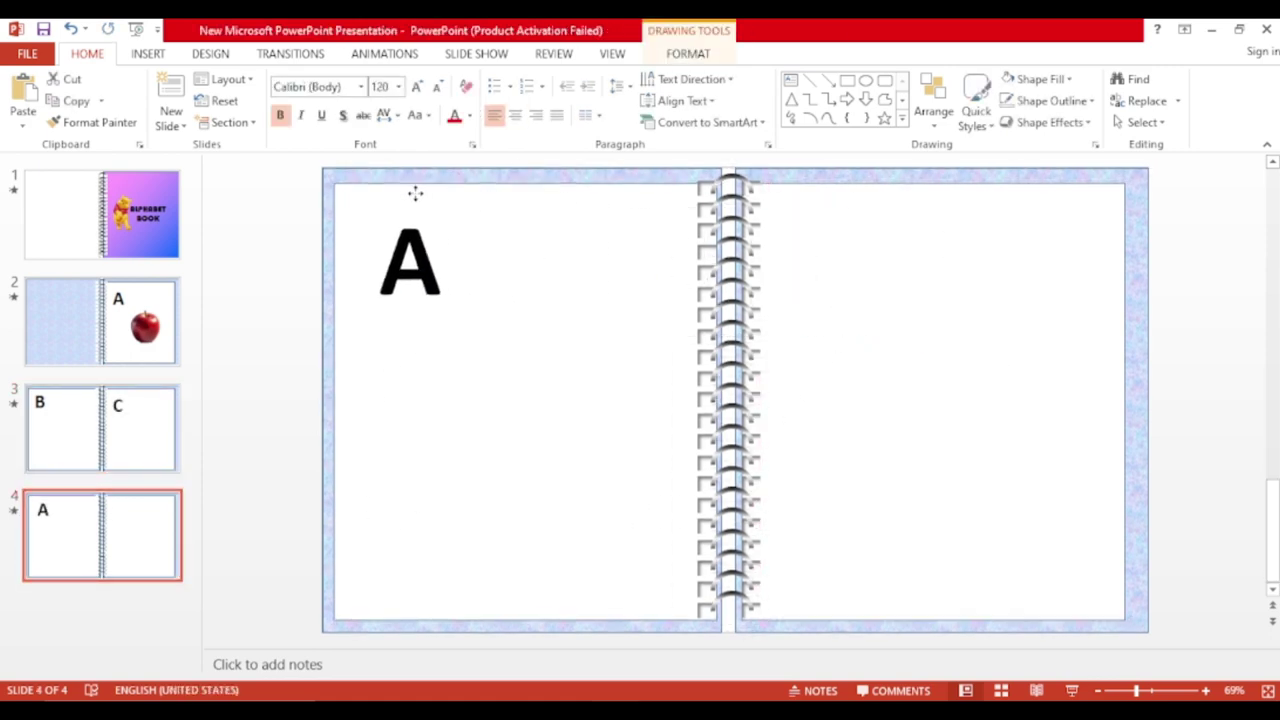
{"action": "left_click", "coordinate": [438, 260]}
{"action": "key", "text": "BackSpace"}
{"action": "type", "text": "D"}
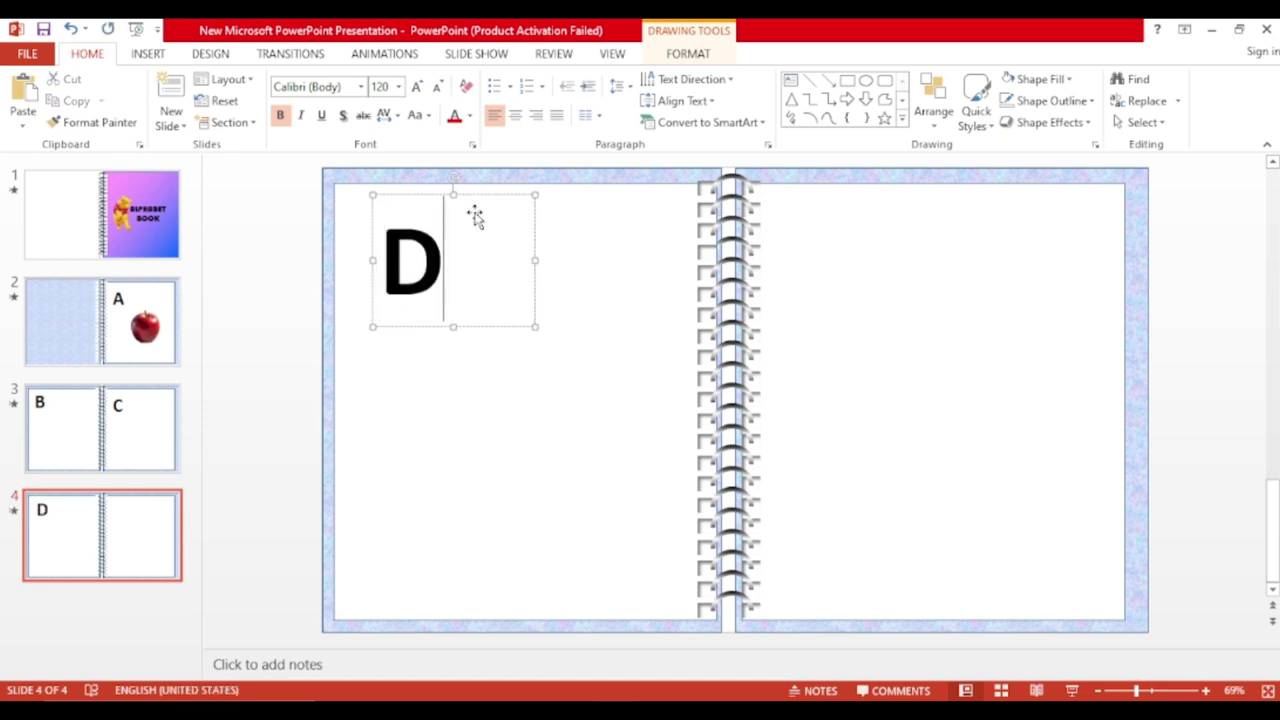
{"action": "left_click", "coordinate": [840, 363]}
{"action": "key", "text": "ctrl+v"}
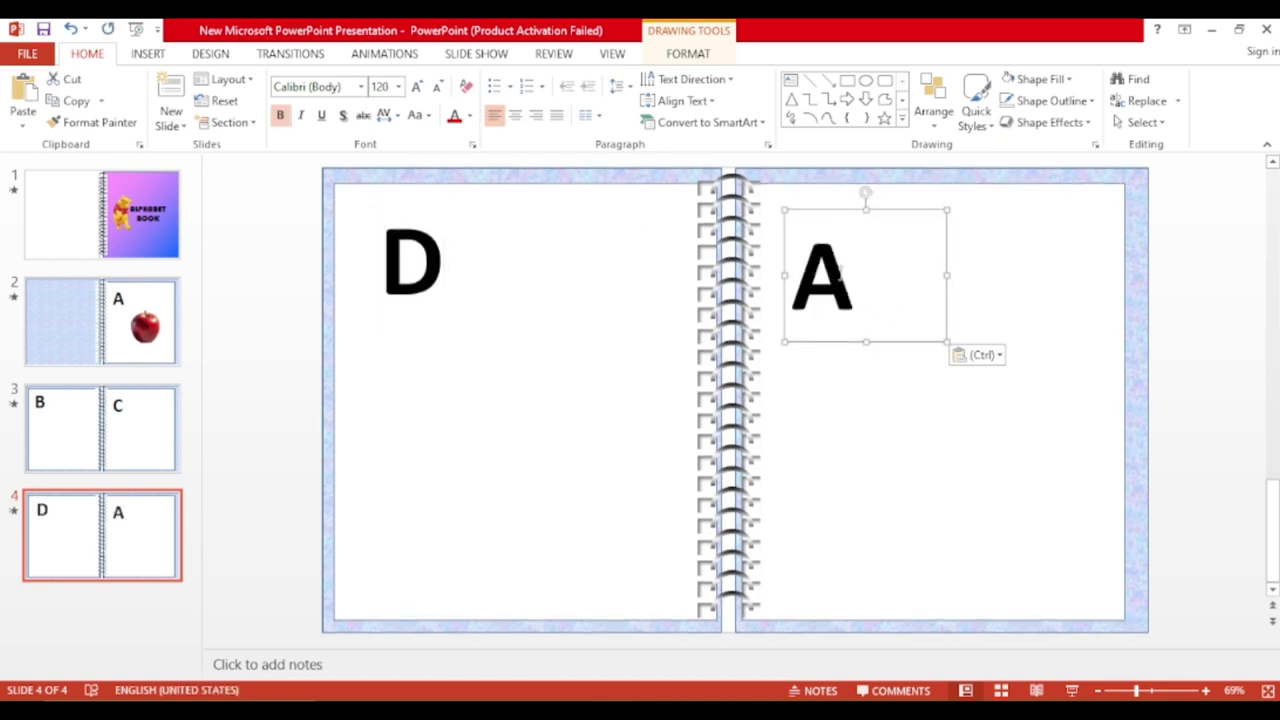
{"action": "key", "text": "BackSpace"}
{"action": "type", "text": "E"}
{"action": "left_click", "coordinate": [583, 471]}
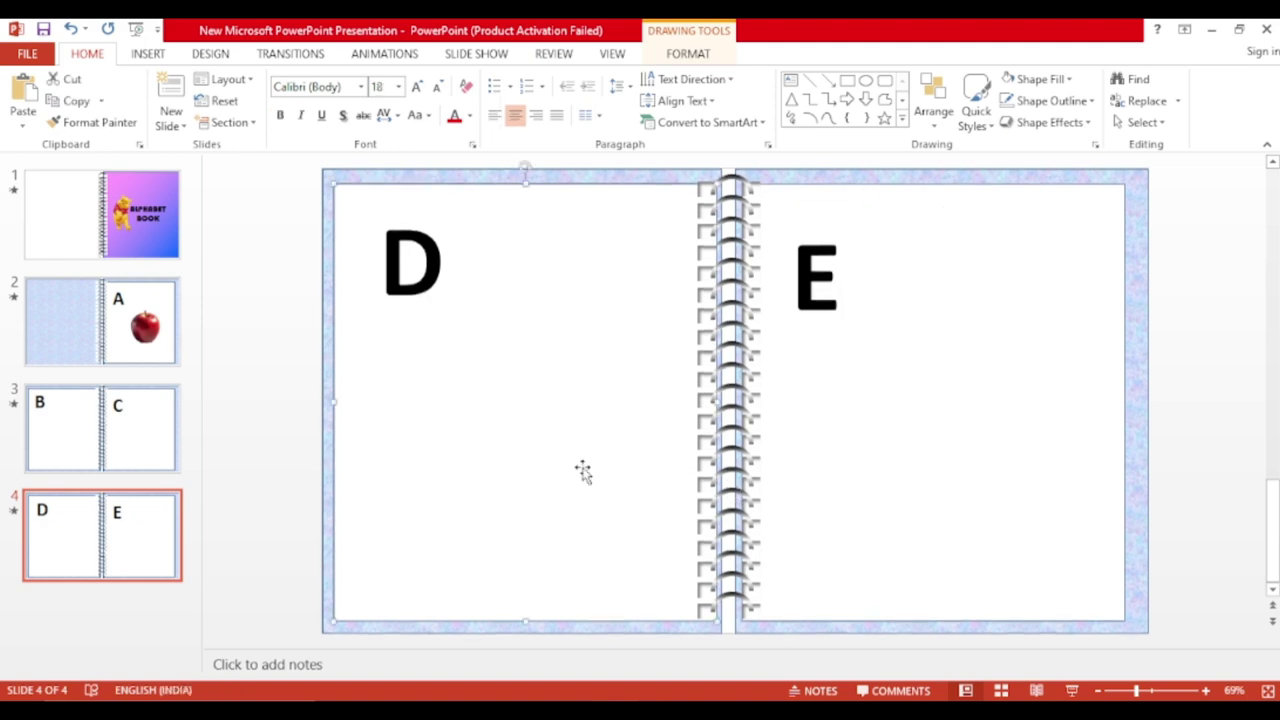
{"action": "left_click", "coordinate": [36, 427]}
{"action": "left_click", "coordinate": [147, 53]}
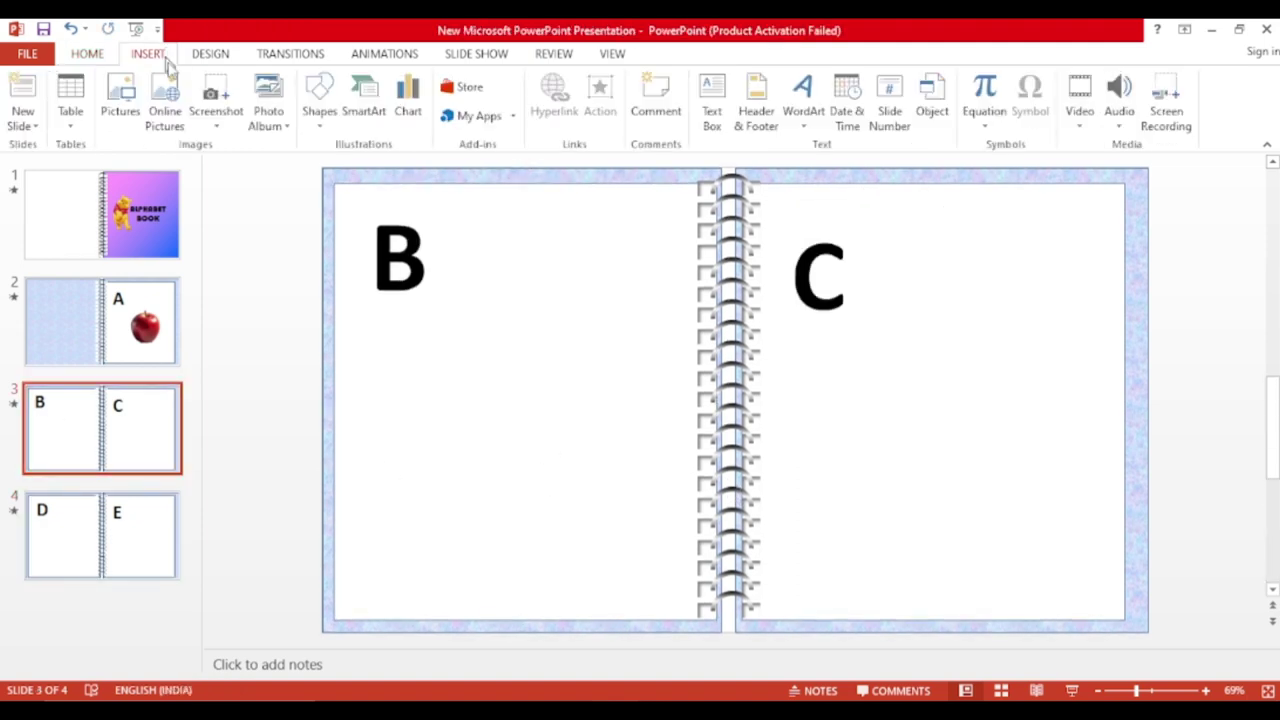
Insert bull-1, remove its background keeping horns and hooves, and place it under B
{"action": "left_click", "coordinate": [118, 105]}
{"action": "left_click", "coordinate": [443, 180]}
{"action": "left_click", "coordinate": [474, 437]}
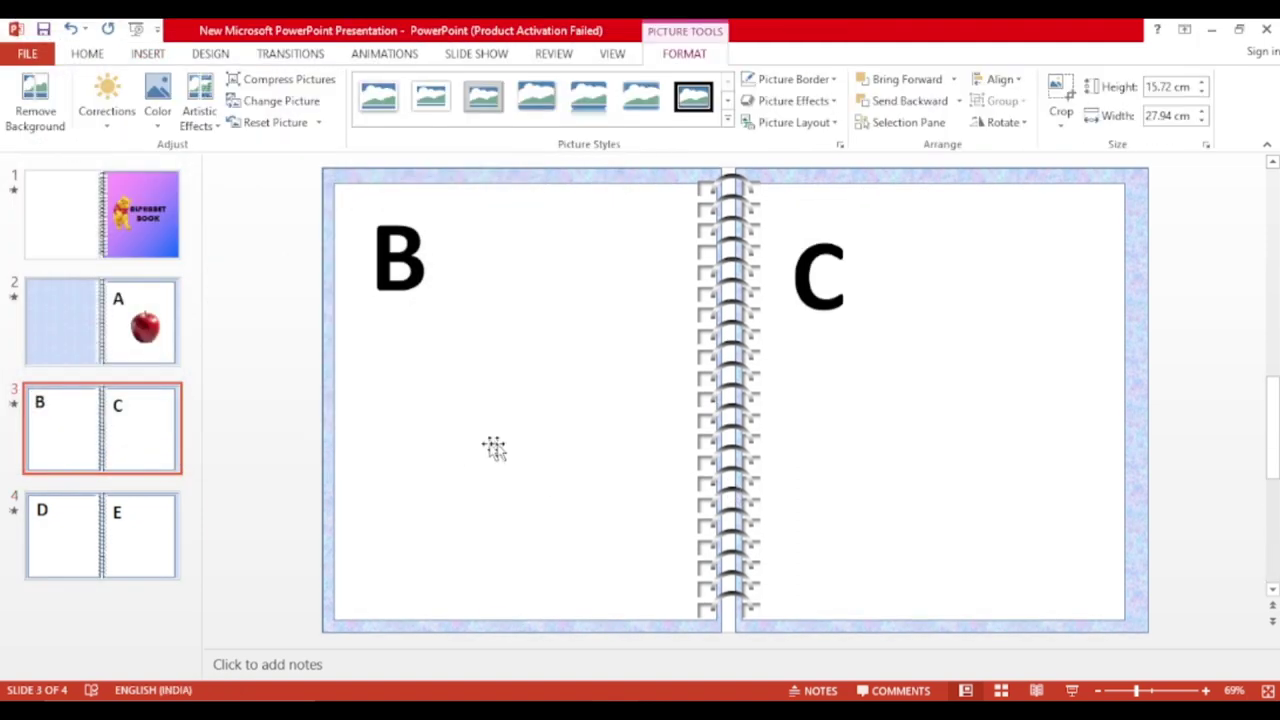
{"action": "left_click", "coordinate": [34, 108]}
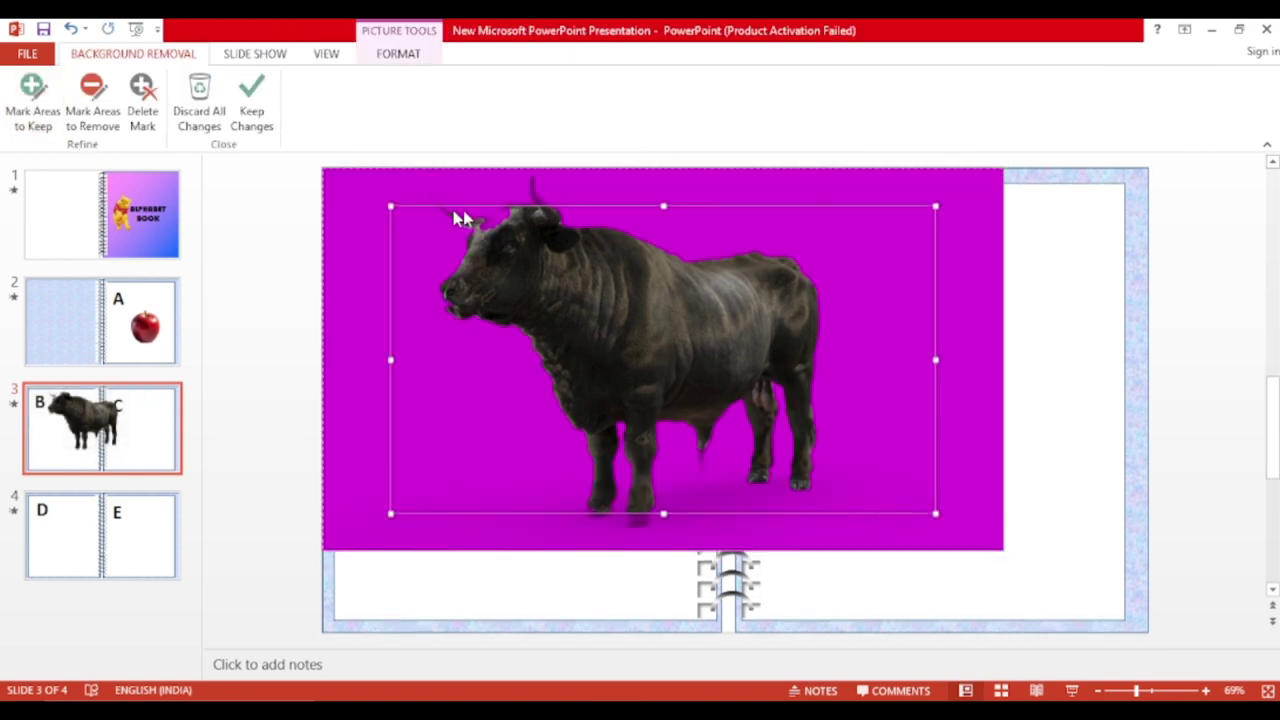
{"action": "left_click_drag", "start_coordinate": [660, 203], "coordinate": [663, 168]}
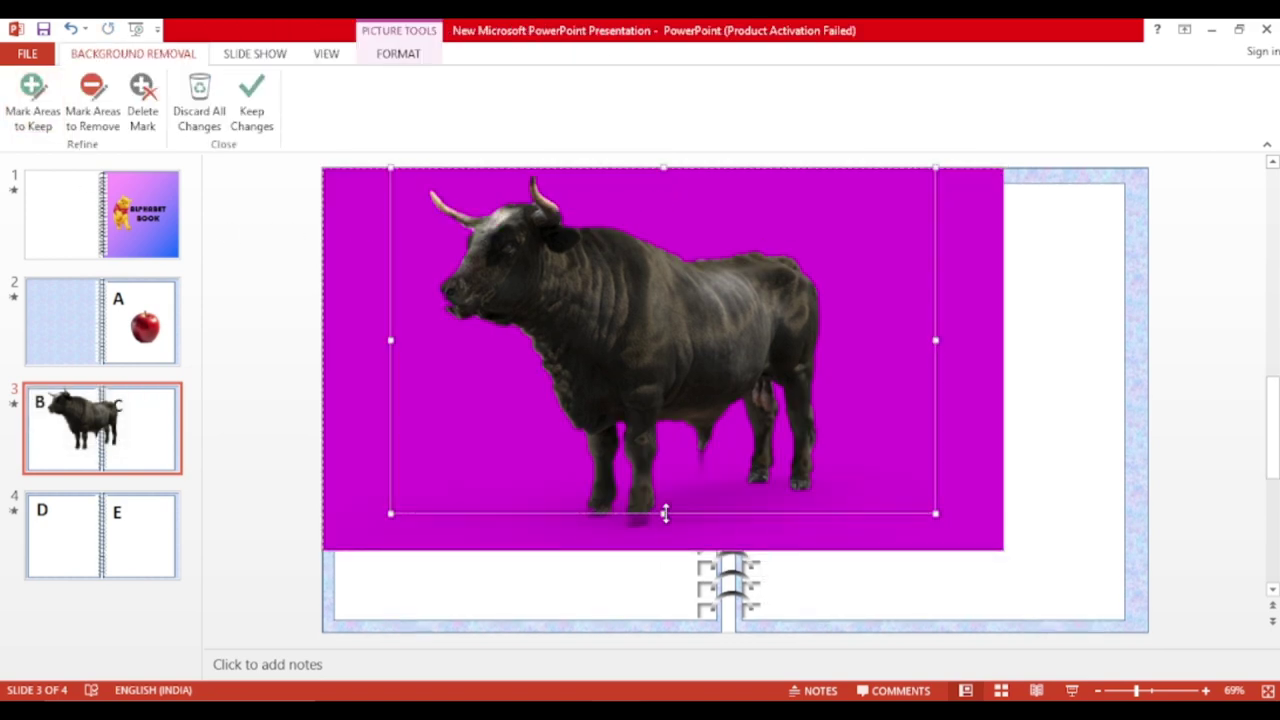
{"action": "left_click_drag", "start_coordinate": [665, 513], "coordinate": [664, 541]}
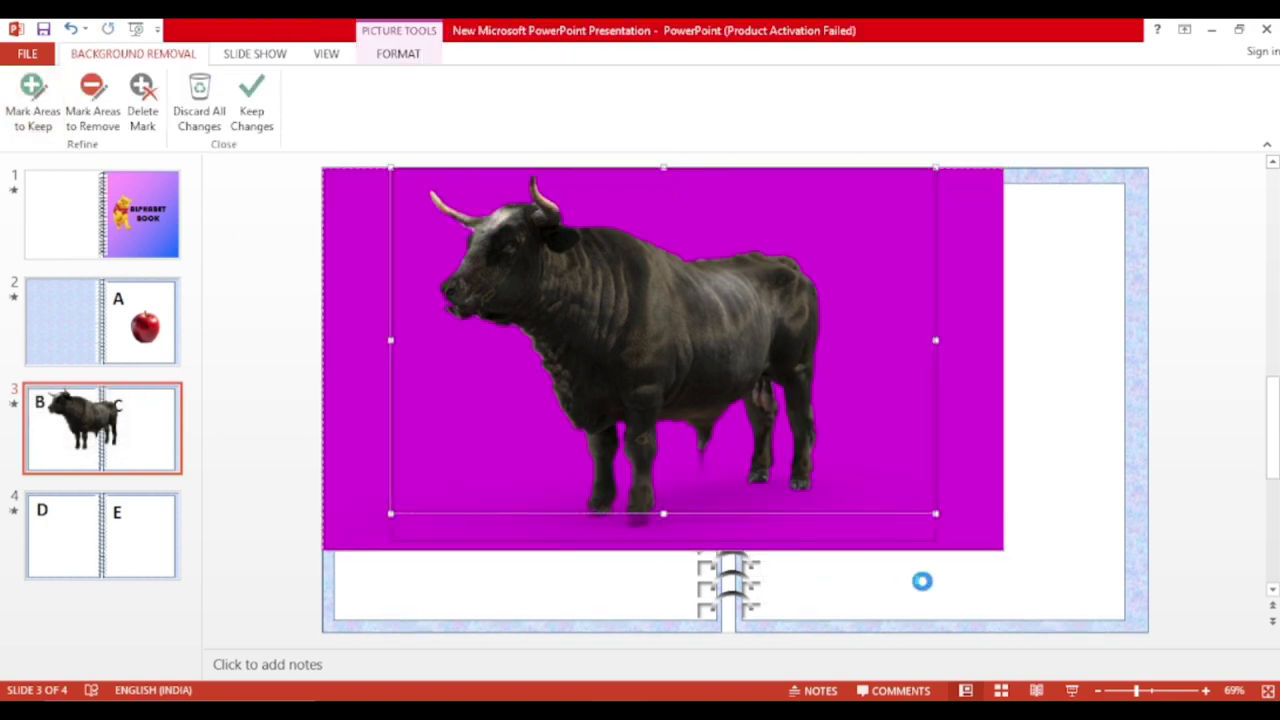
{"action": "left_click", "coordinate": [1010, 428]}
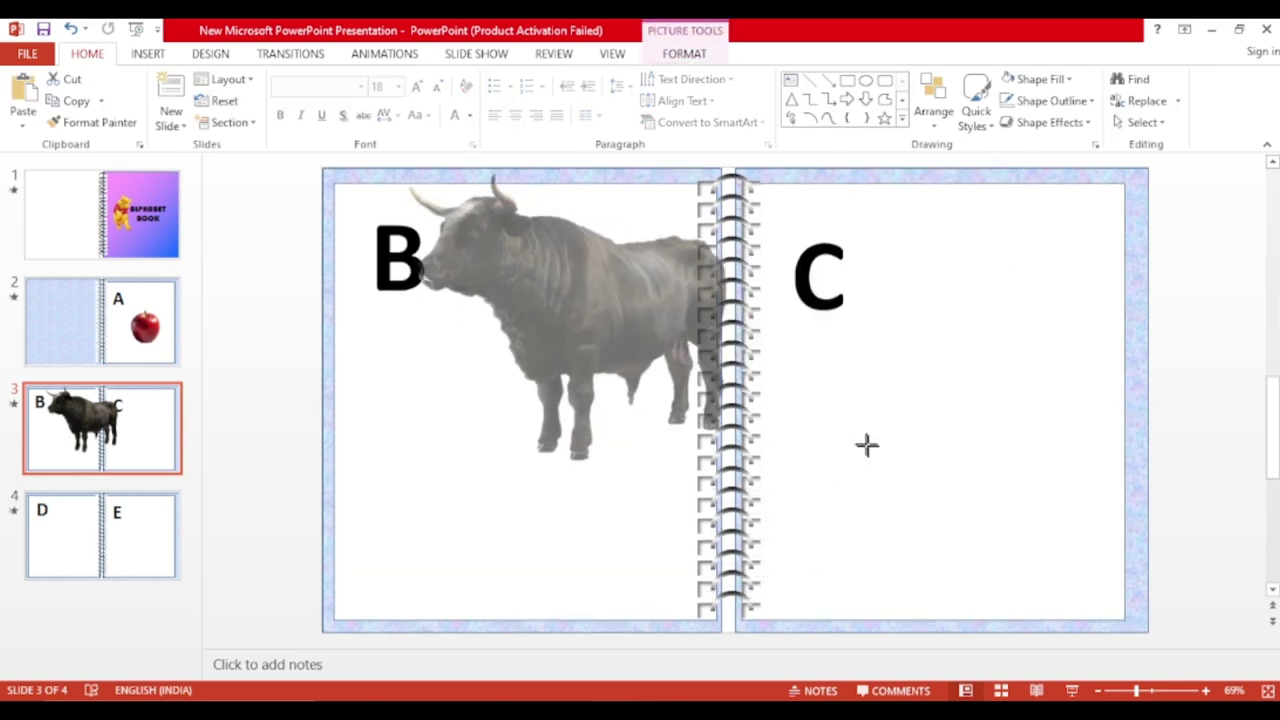
{"action": "left_click_drag", "start_coordinate": [577, 317], "coordinate": [513, 441]}
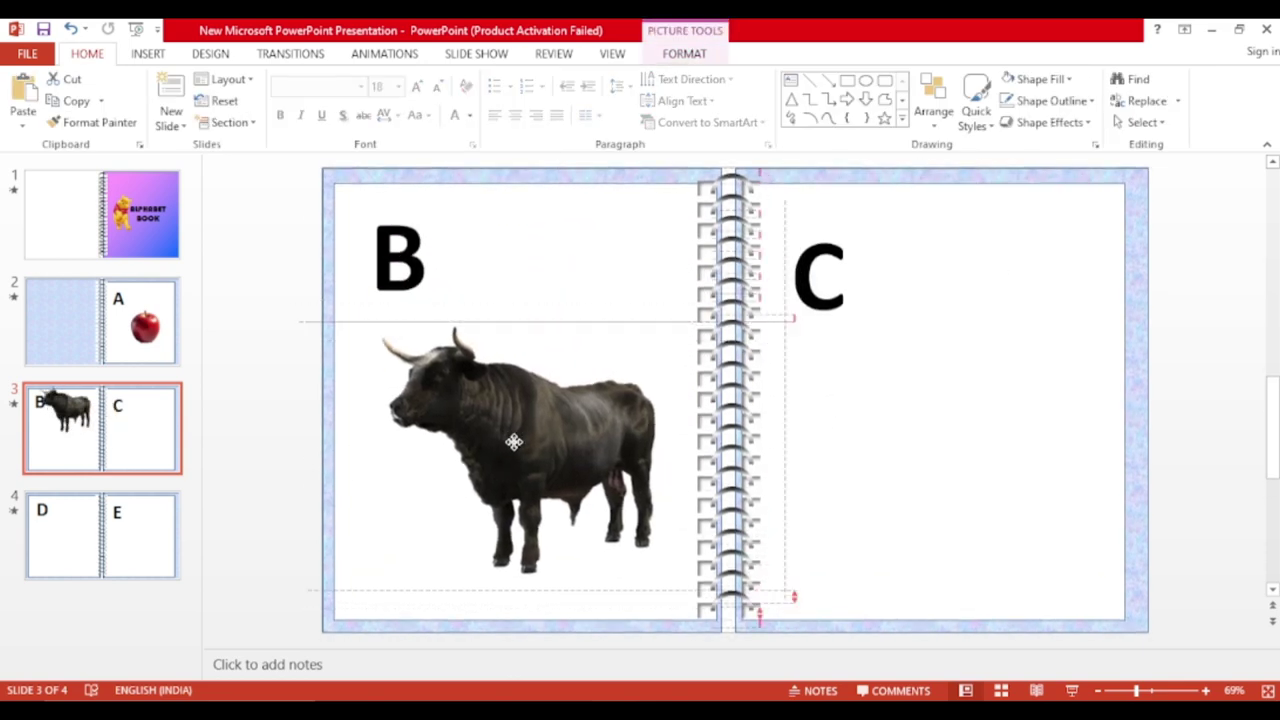
{"action": "left_click", "coordinate": [891, 451]}
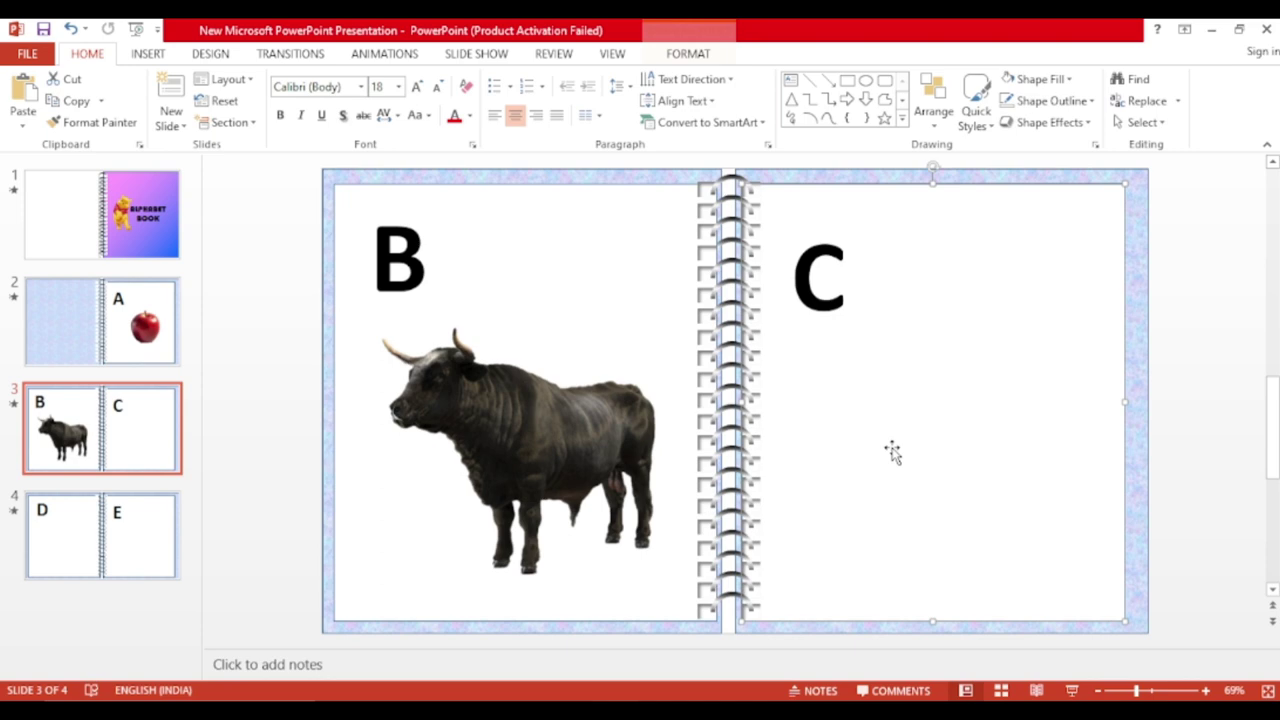
{"action": "left_click", "coordinate": [135, 54]}
Insert the cheetah picture on slide 3 and remove its background, keeping the face and tail
{"action": "left_click", "coordinate": [128, 112]}
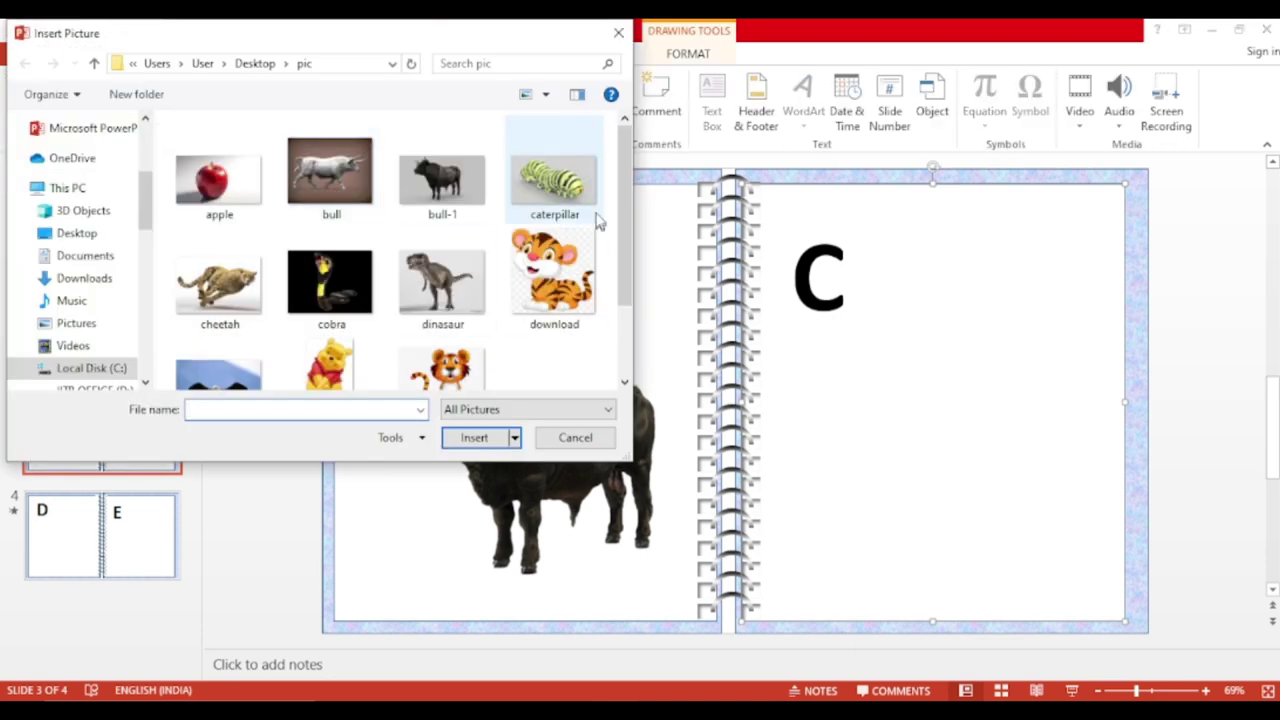
{"action": "left_click", "coordinate": [216, 296]}
{"action": "left_click", "coordinate": [472, 438]}
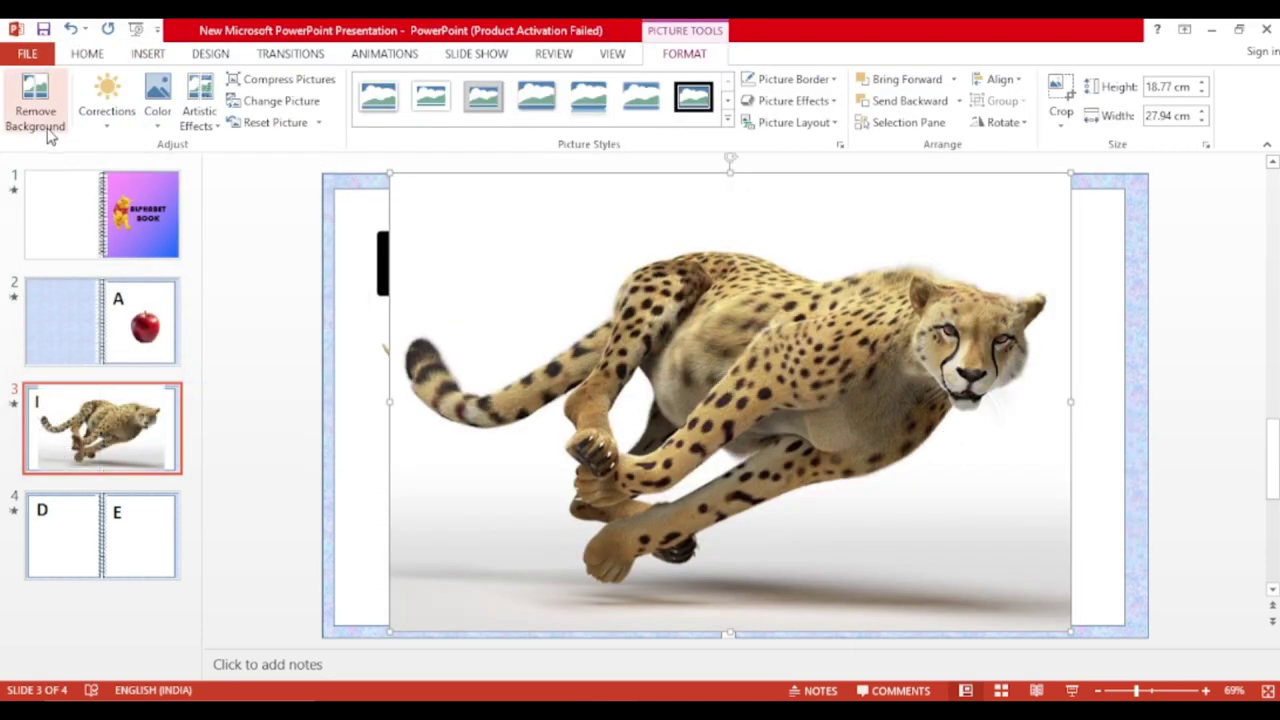
{"action": "left_click", "coordinate": [34, 110]}
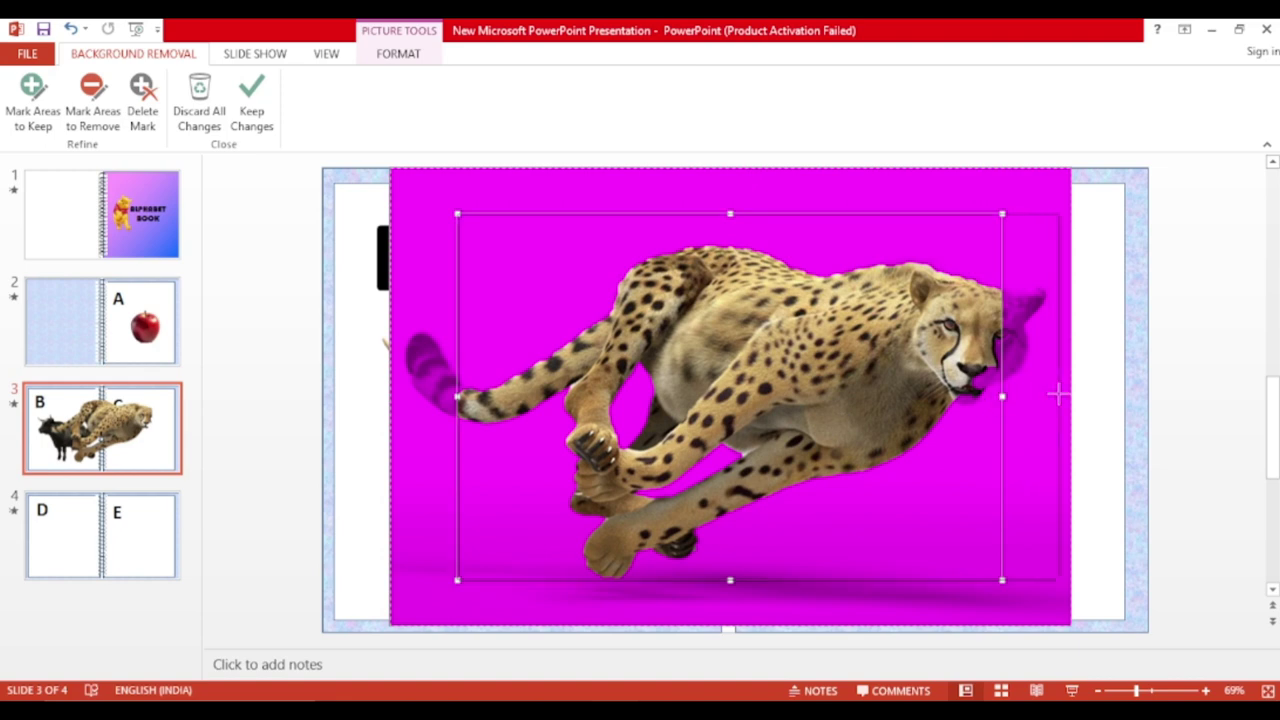
{"action": "left_click_drag", "start_coordinate": [1001, 396], "coordinate": [1059, 396]}
{"action": "left_click_drag", "start_coordinate": [457, 396], "coordinate": [404, 396]}
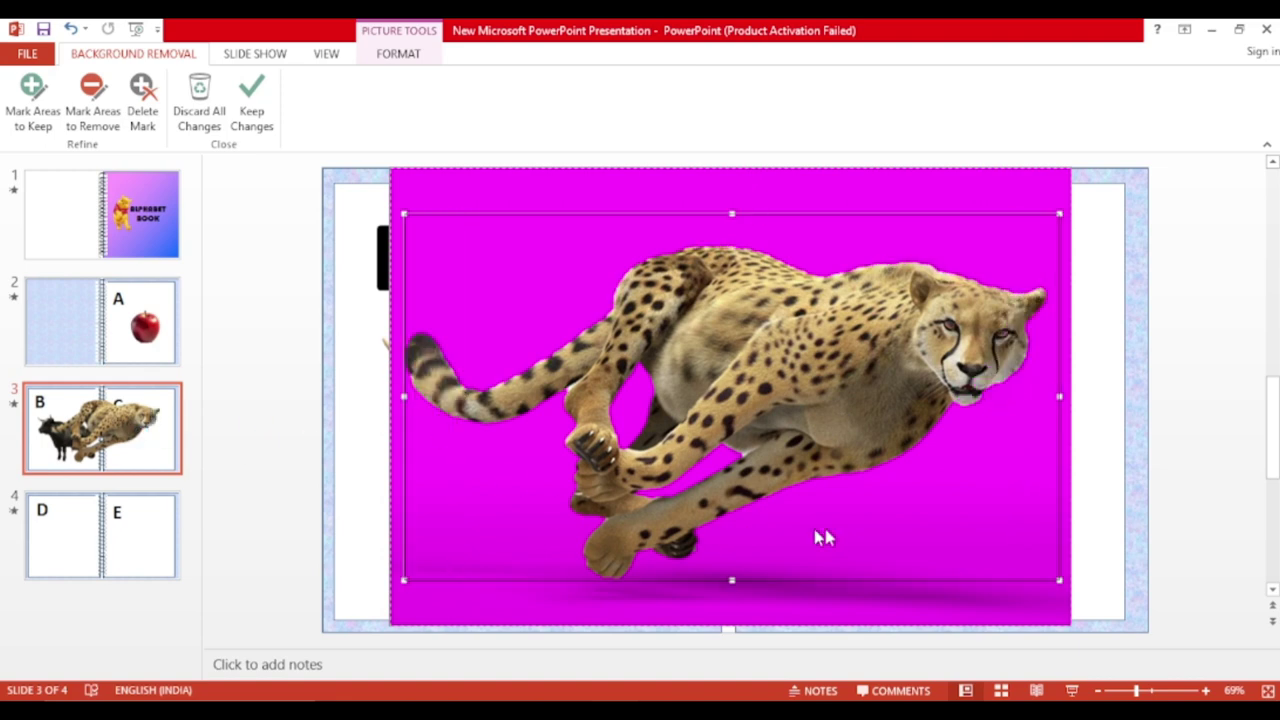
{"action": "left_click", "coordinate": [1106, 429]}
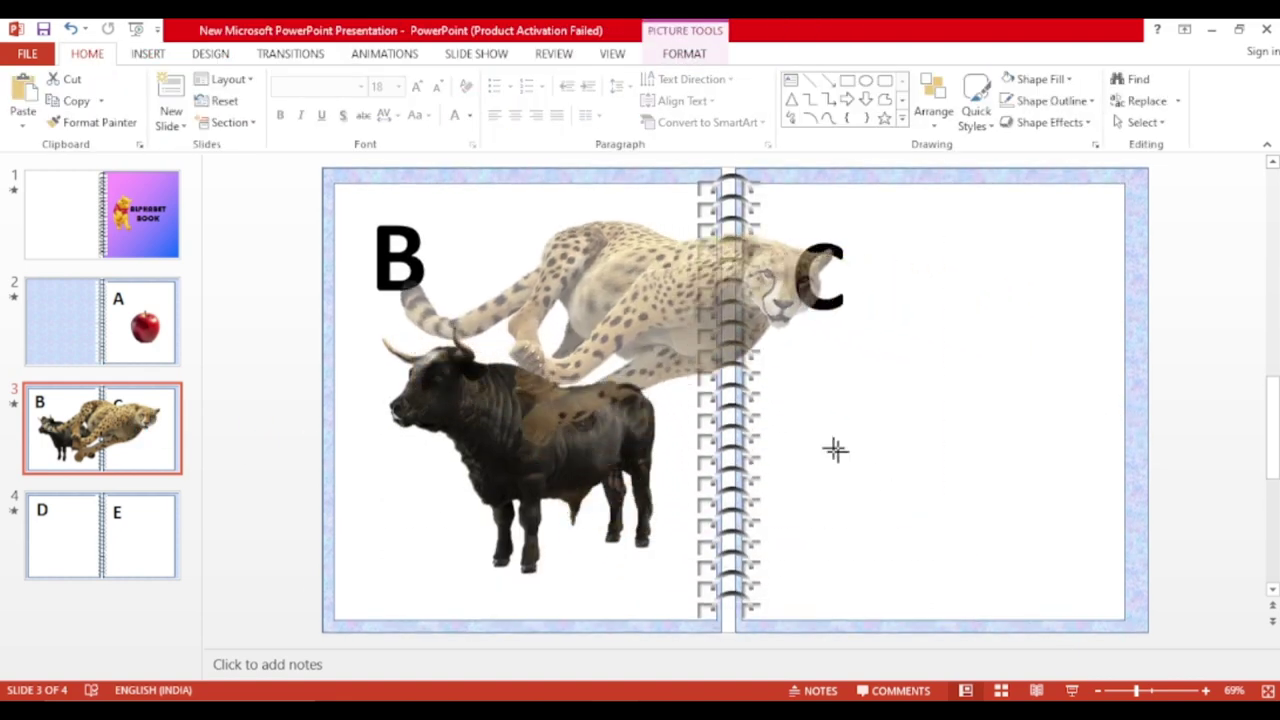
Shrink the cheetah and position it neatly under the letter C
{"action": "left_click_drag", "start_coordinate": [1068, 628], "coordinate": [771, 431]}
{"action": "left_click_drag", "start_coordinate": [570, 325], "coordinate": [930, 465]}
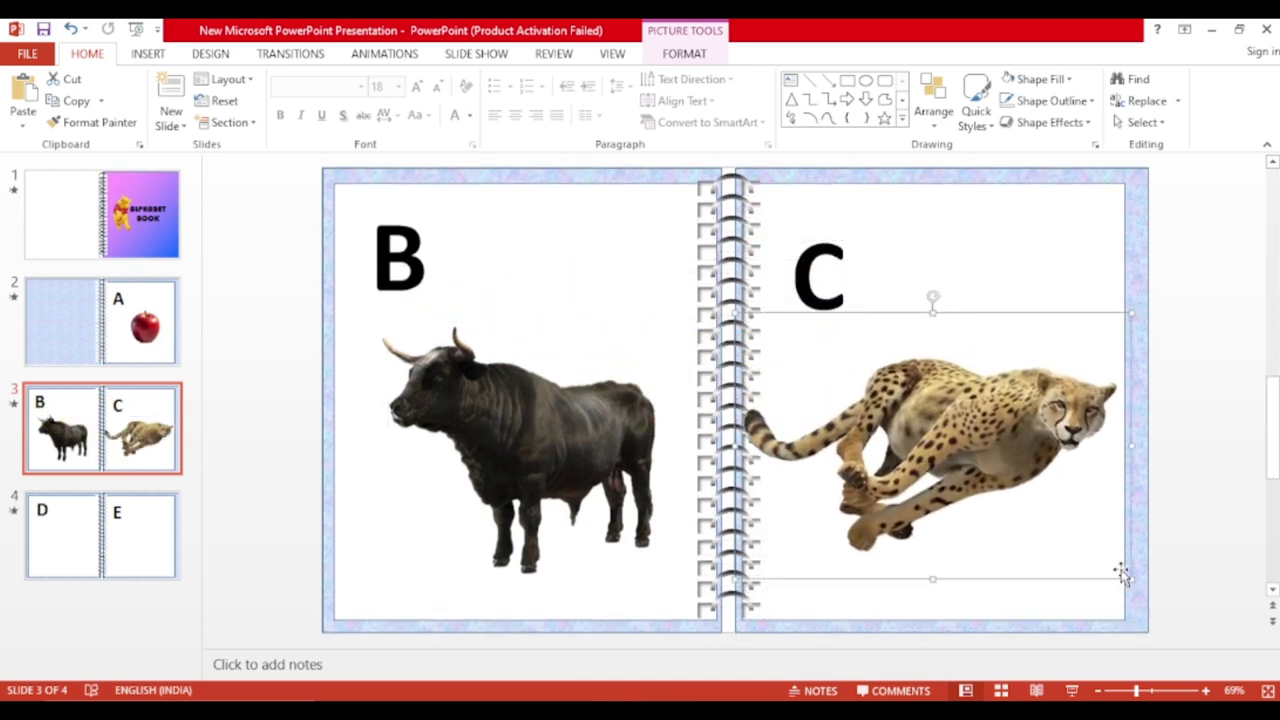
{"action": "left_click_drag", "start_coordinate": [1138, 583], "coordinate": [1071, 530]}
{"action": "left_click_drag", "start_coordinate": [920, 439], "coordinate": [956, 465]}
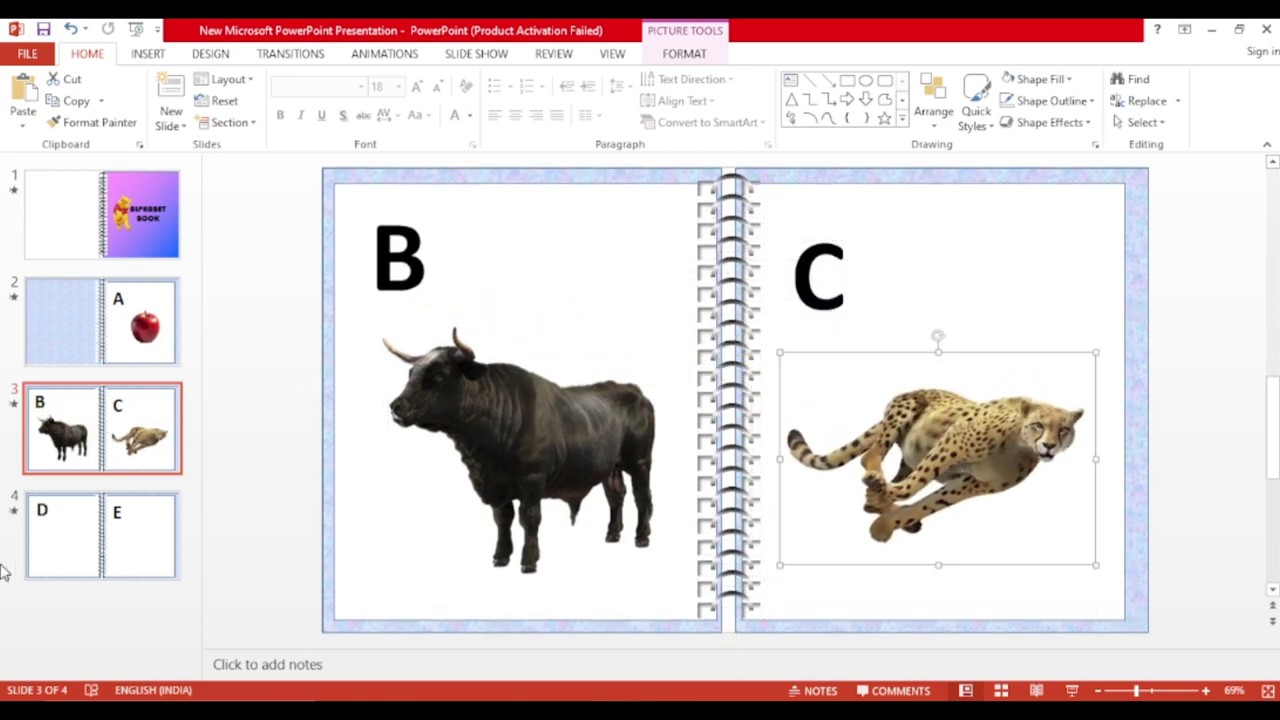
{"action": "left_click", "coordinate": [65, 555]}
{"action": "left_click", "coordinate": [153, 60]}
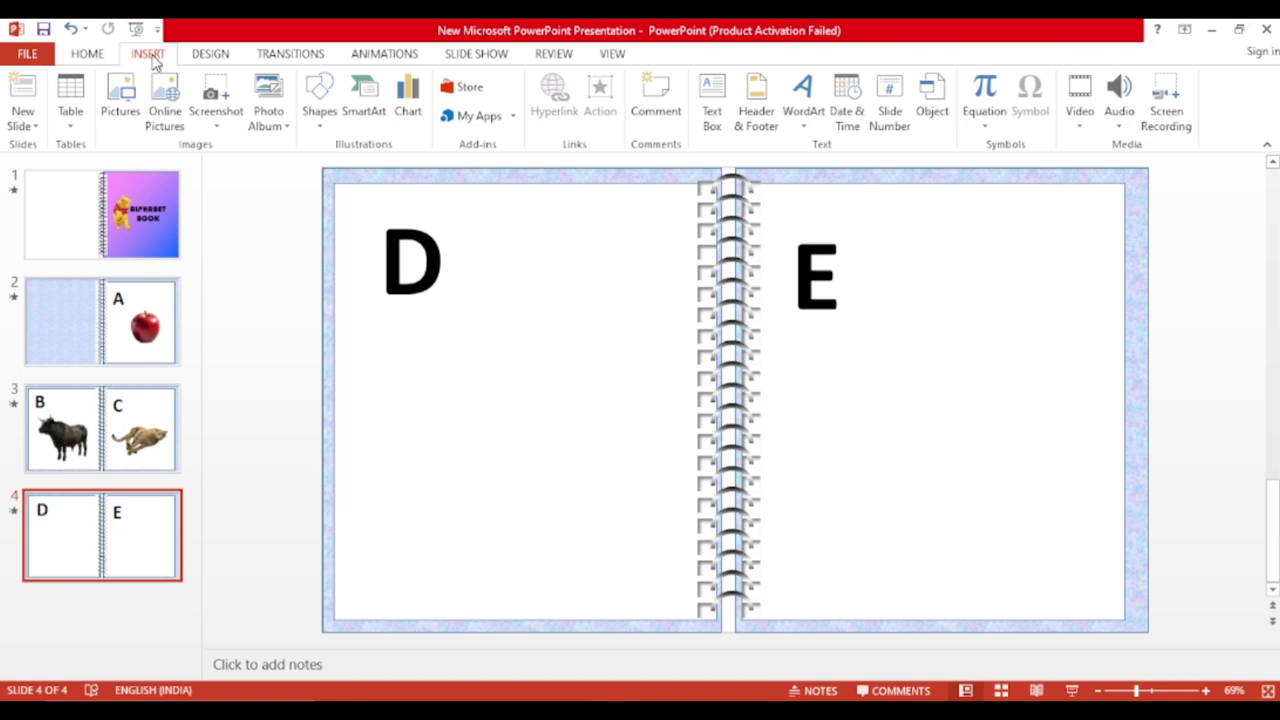
Insert the dinasaur picture and remove its background, keeping the whole body down to the feet
{"action": "left_click", "coordinate": [133, 117]}
{"action": "left_click", "coordinate": [456, 296]}
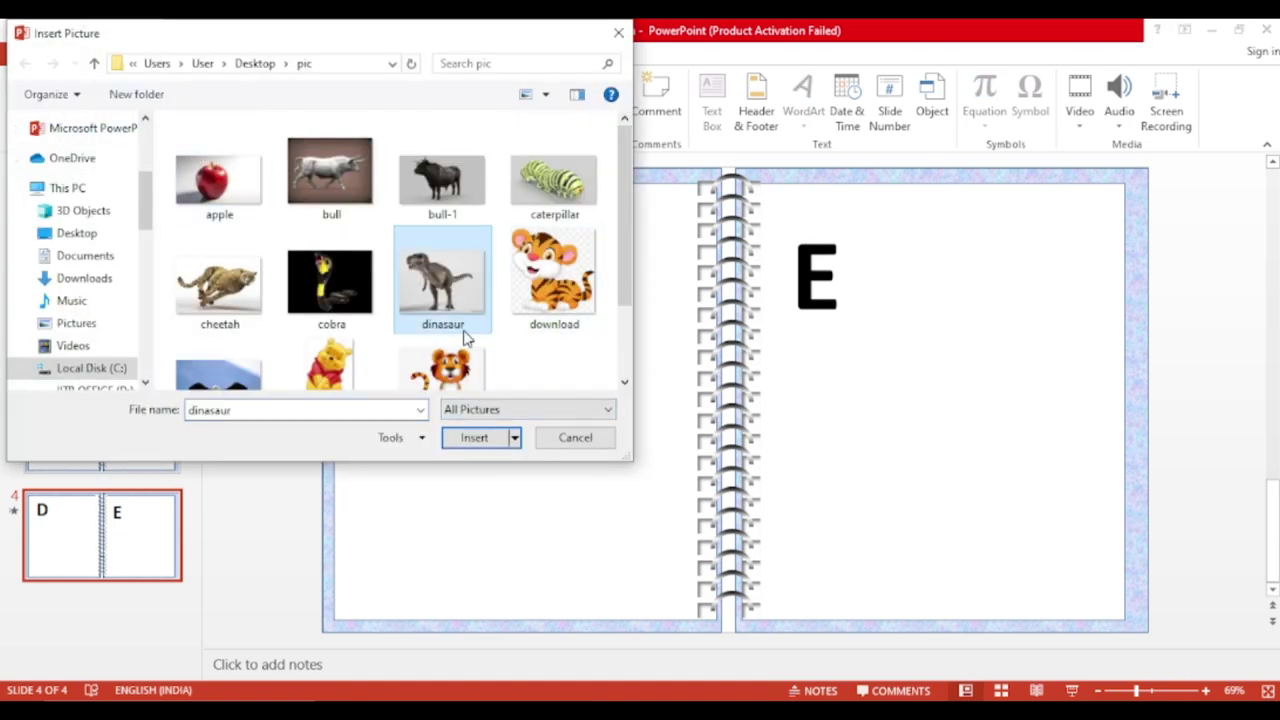
{"action": "left_click", "coordinate": [474, 438]}
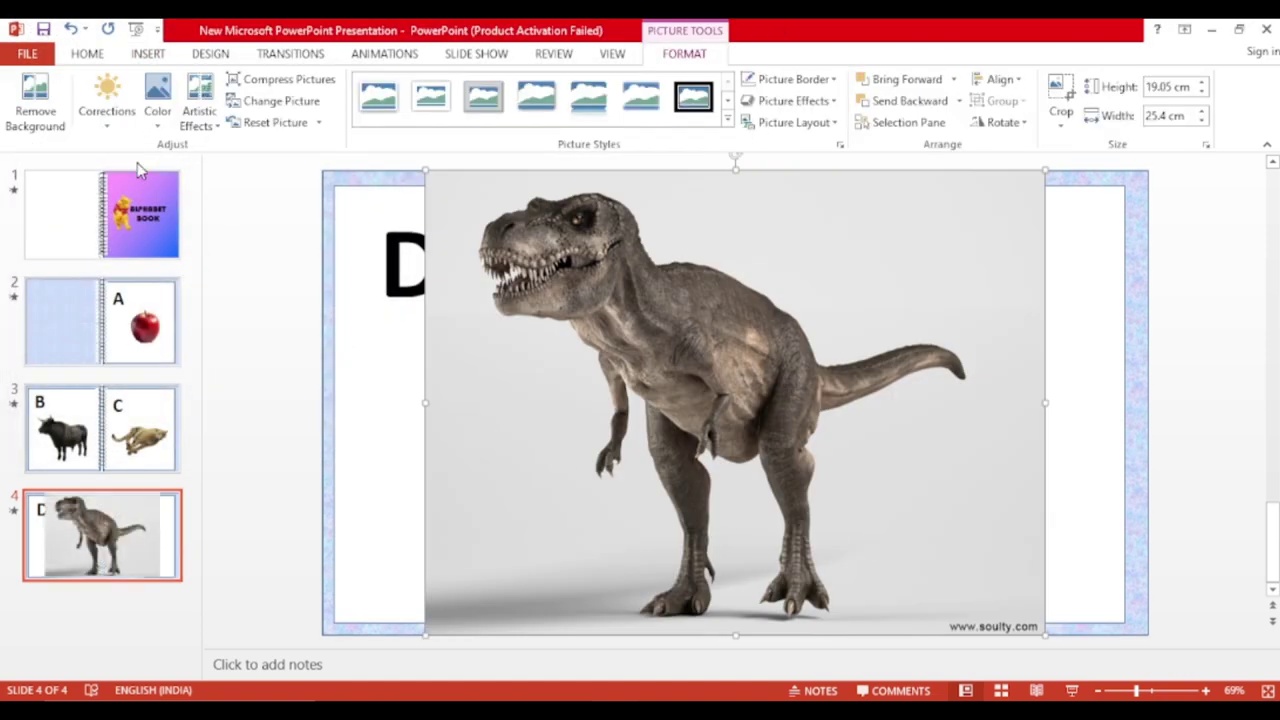
{"action": "left_click", "coordinate": [35, 100]}
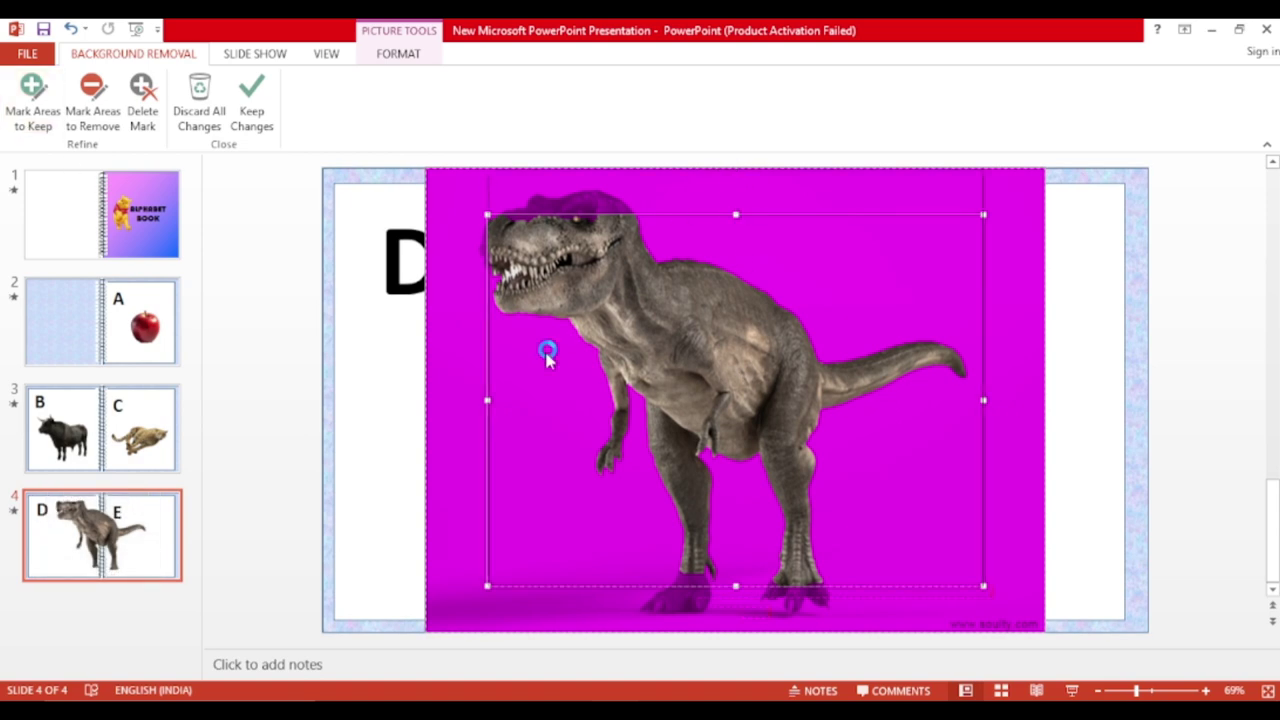
{"action": "left_click_drag", "start_coordinate": [487, 377], "coordinate": [463, 377]}
{"action": "left_click_drag", "start_coordinate": [720, 586], "coordinate": [715, 622]}
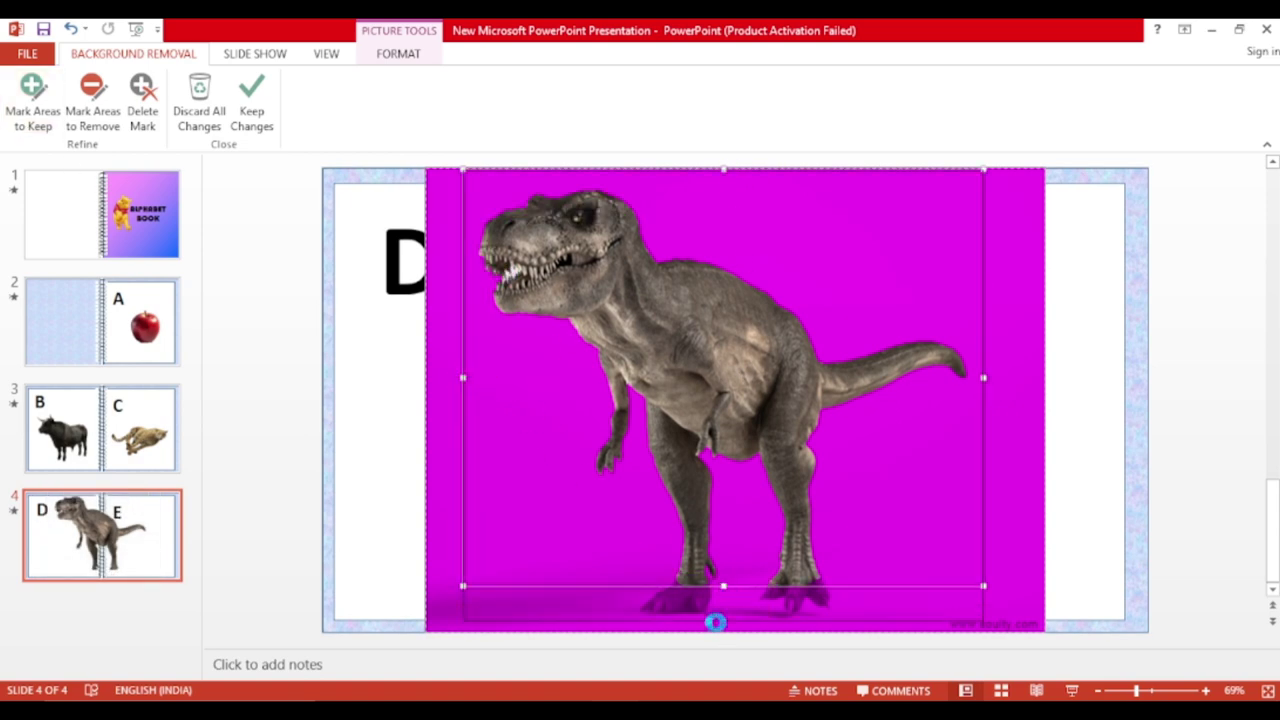
{"action": "left_click", "coordinate": [1052, 414]}
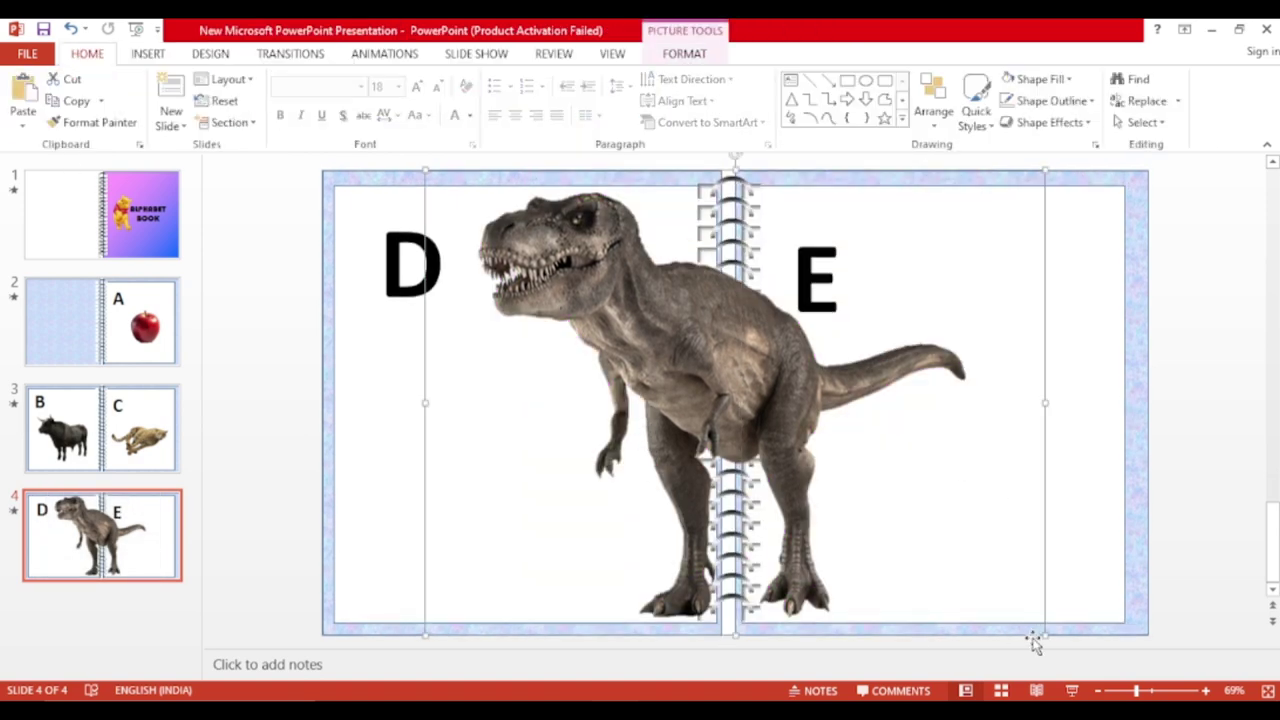
Shrink the dinosaur and settle it on the left page below the letter D
{"action": "left_click_drag", "start_coordinate": [1044, 632], "coordinate": [830, 477]}
{"action": "left_click_drag", "start_coordinate": [580, 311], "coordinate": [512, 431]}
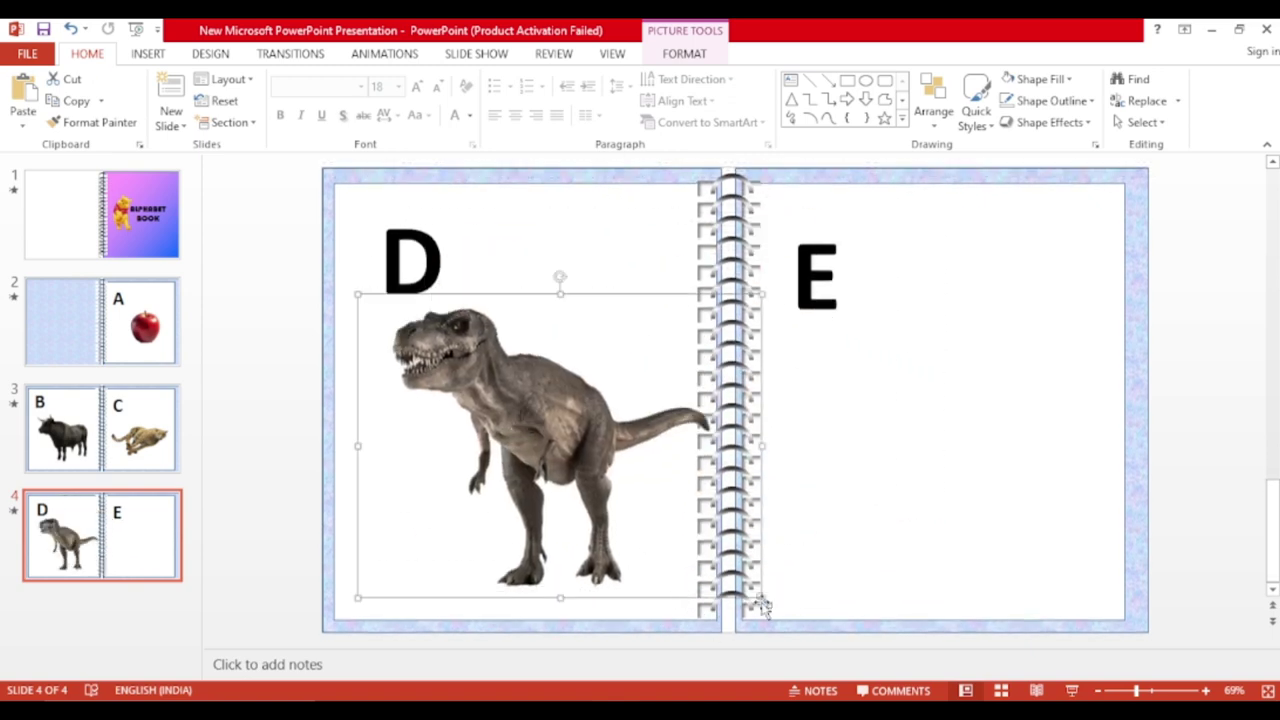
{"action": "left_click_drag", "start_coordinate": [758, 601], "coordinate": [663, 537]}
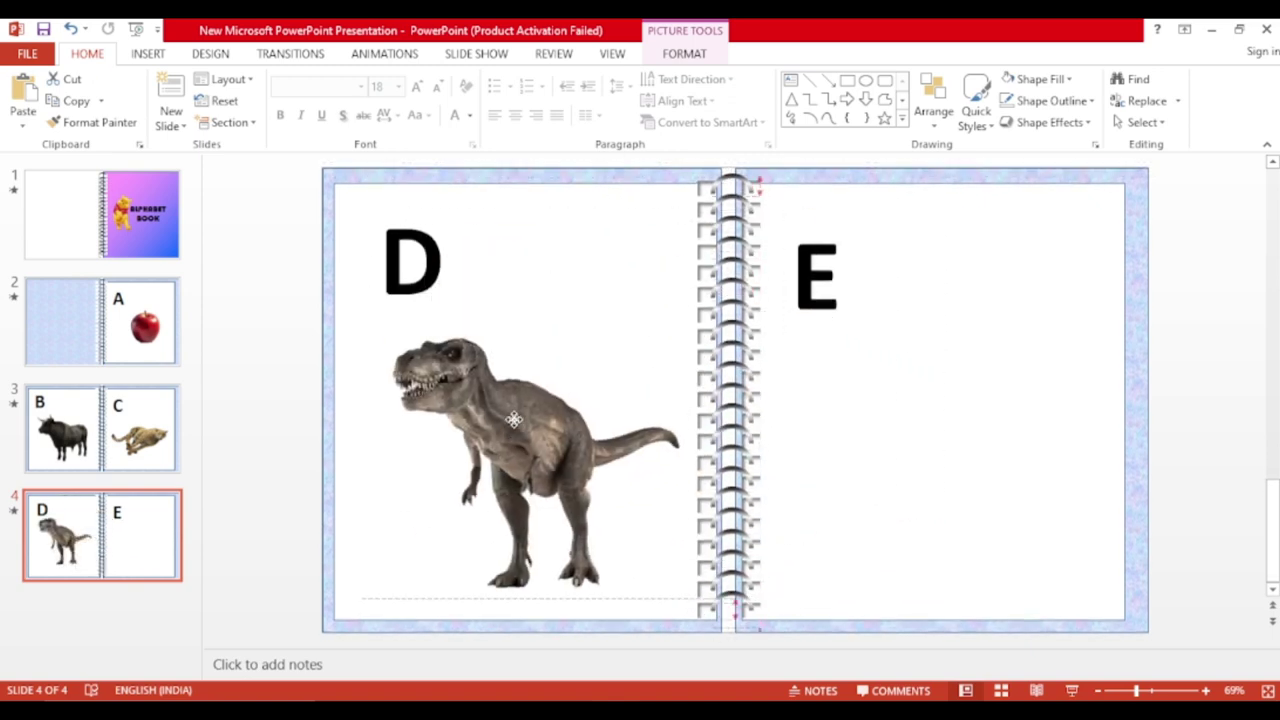
{"action": "left_click_drag", "start_coordinate": [508, 382], "coordinate": [513, 422]}
{"action": "left_click", "coordinate": [147, 54]}
Insert the eagle picture and start removing its background, widening the kept area to both wings
{"action": "left_click", "coordinate": [121, 100]}
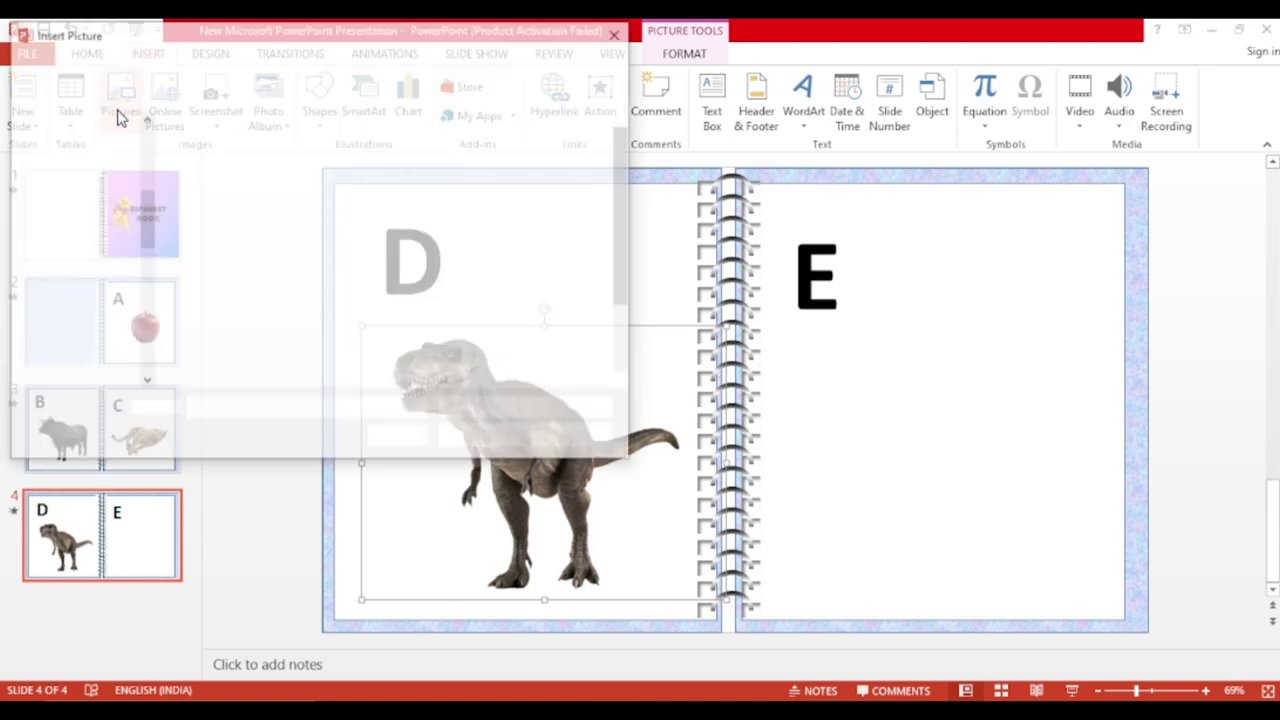
{"action": "scroll", "coordinate": [330, 300], "scroll_direction": "down", "scroll_amount": 2}
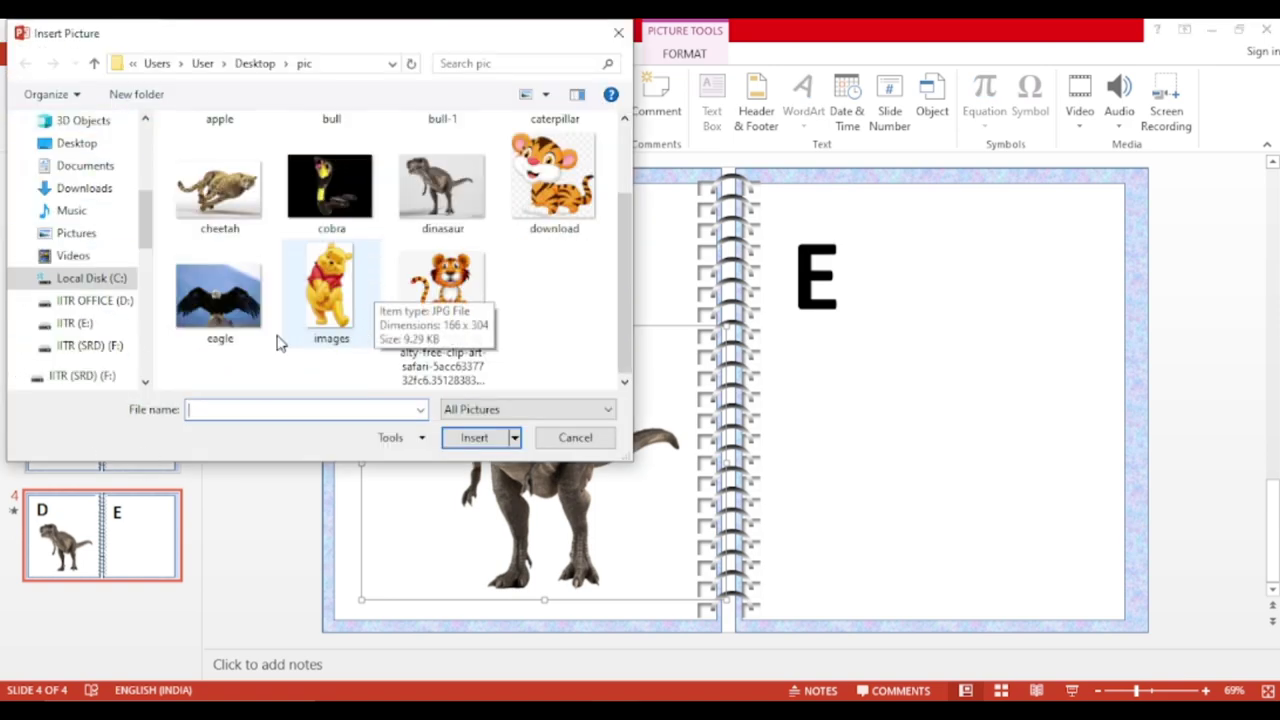
{"action": "left_click", "coordinate": [219, 290]}
{"action": "left_click", "coordinate": [474, 437]}
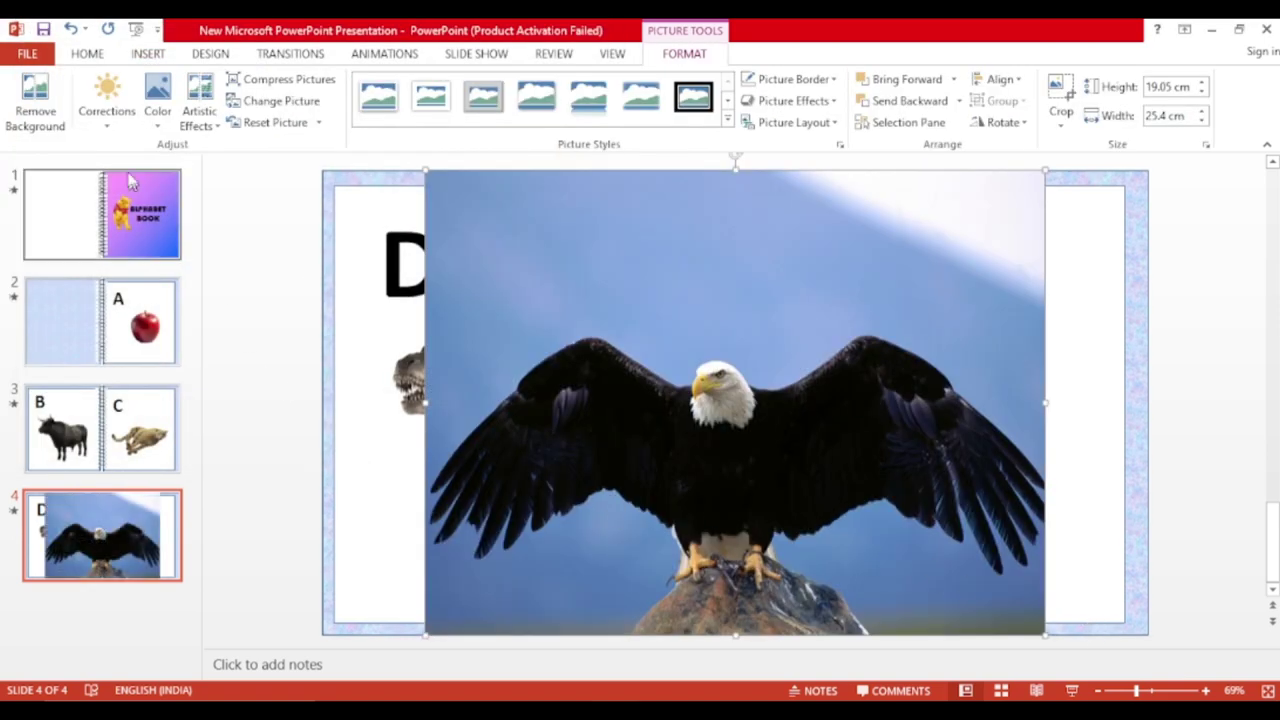
{"action": "left_click", "coordinate": [35, 100]}
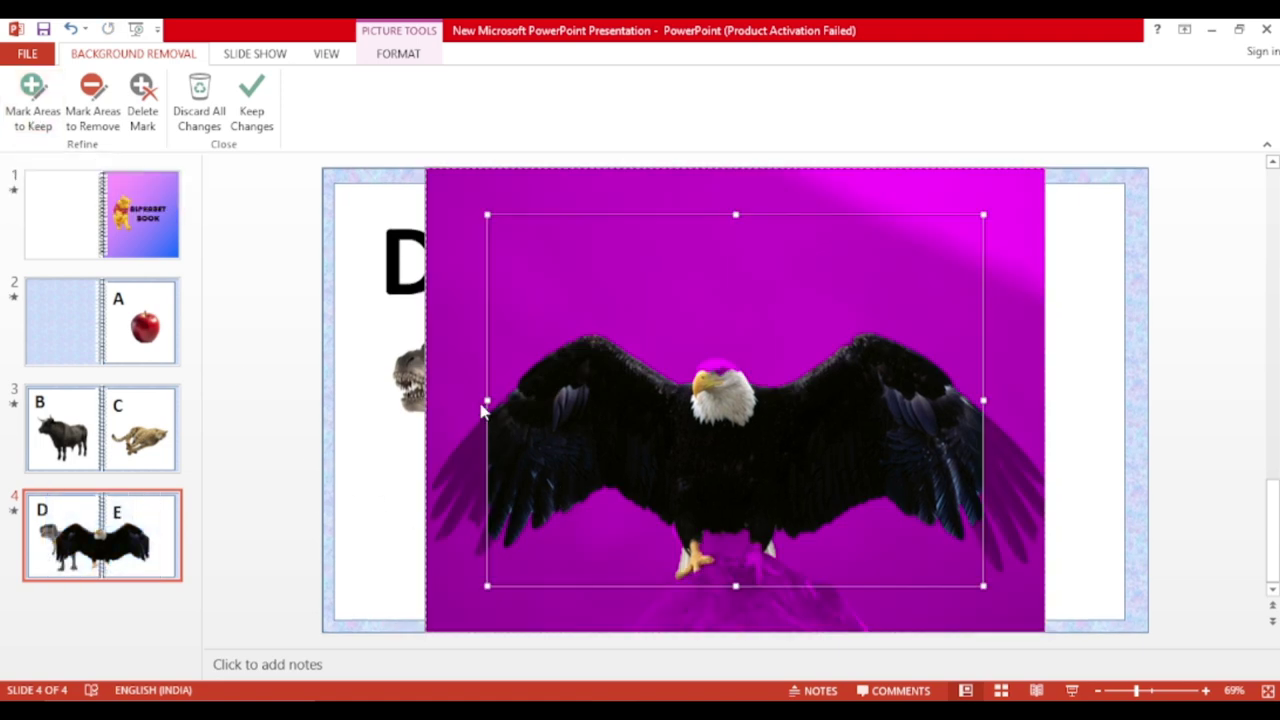
{"action": "left_click_drag", "start_coordinate": [483, 409], "coordinate": [437, 400]}
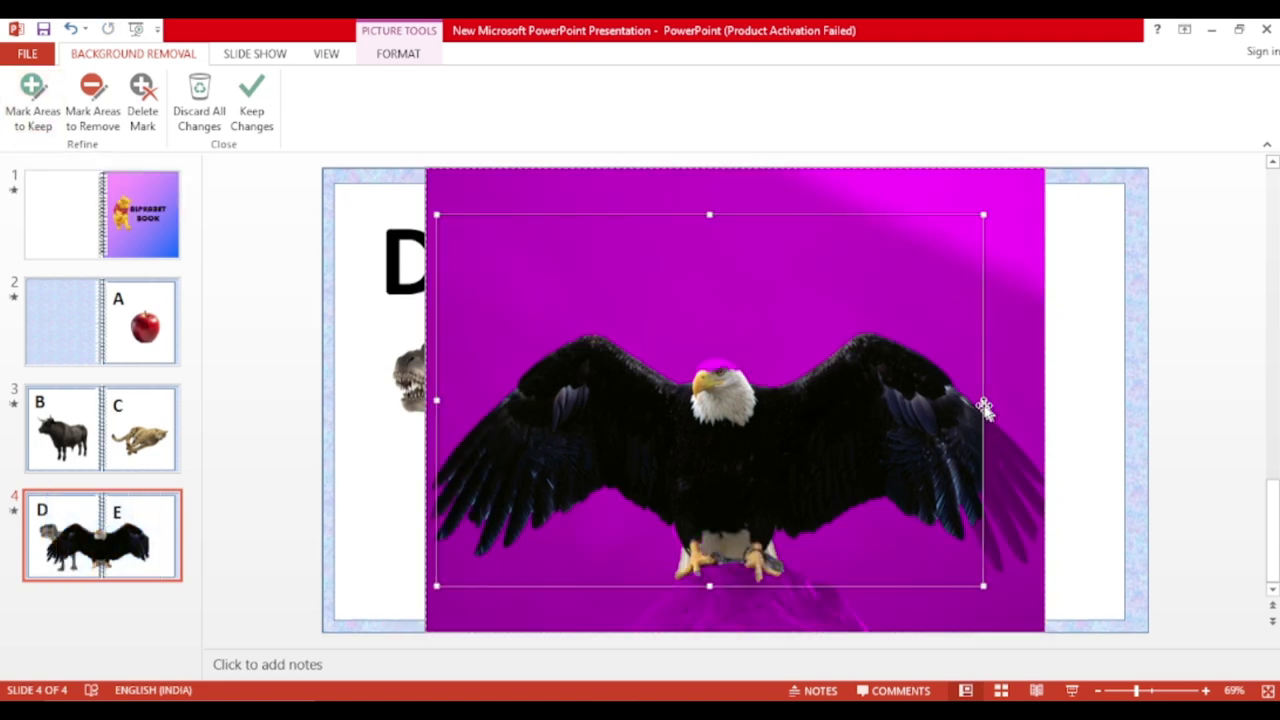
{"action": "left_click_drag", "start_coordinate": [984, 408], "coordinate": [1042, 400]}
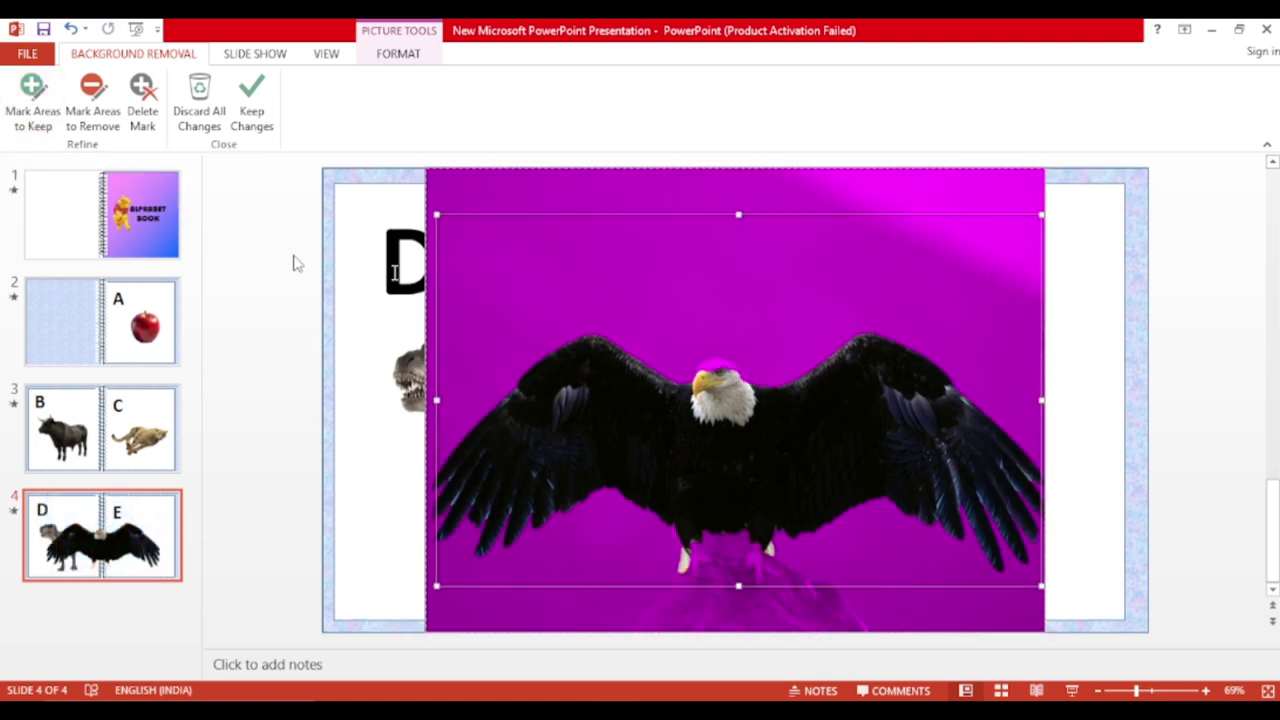
Mark the talons and rock as areas to keep, apply the removal, and place the eagle under E
{"action": "left_click", "coordinate": [33, 100]}
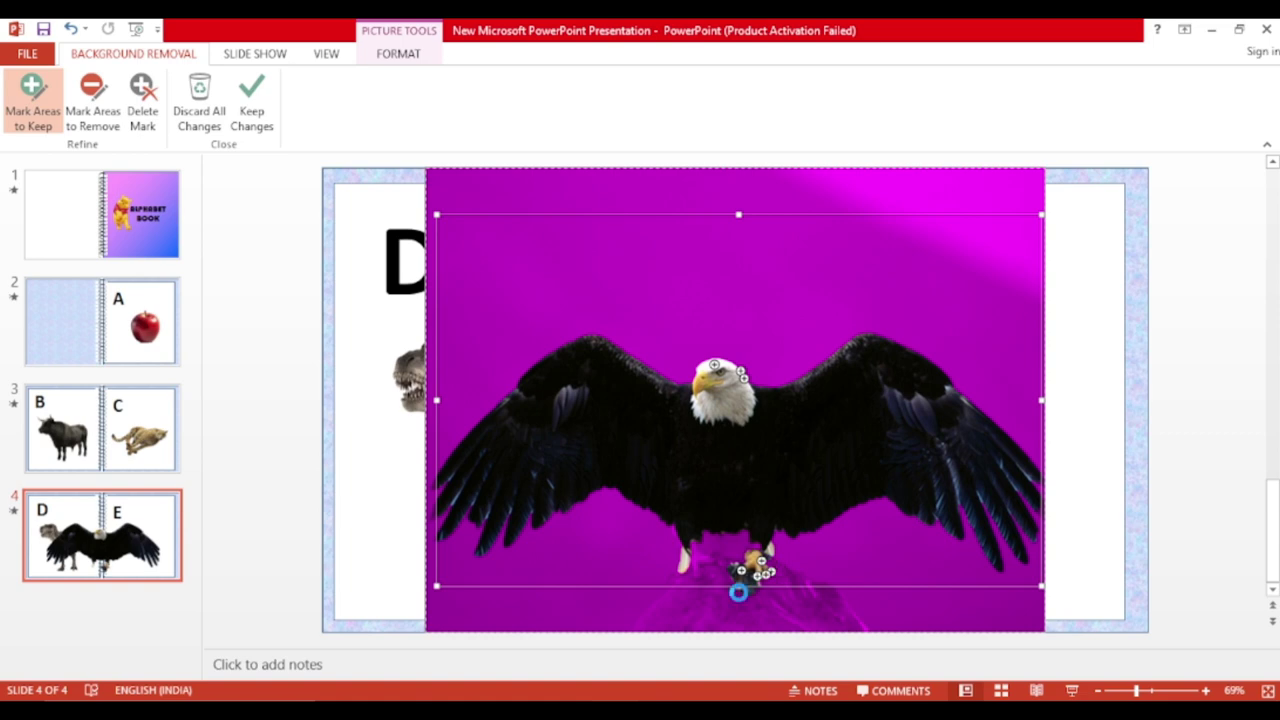
{"action": "left_click_drag", "start_coordinate": [741, 580], "coordinate": [740, 597]}
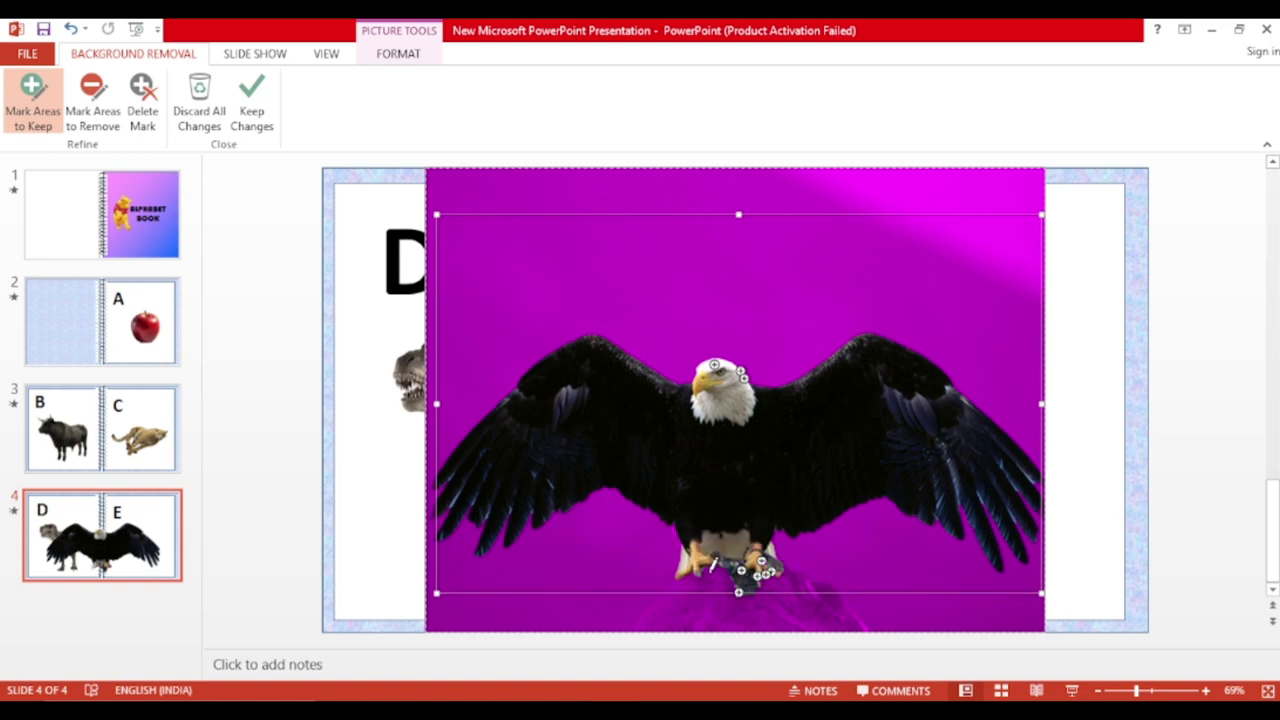
{"action": "left_click", "coordinate": [707, 573]}
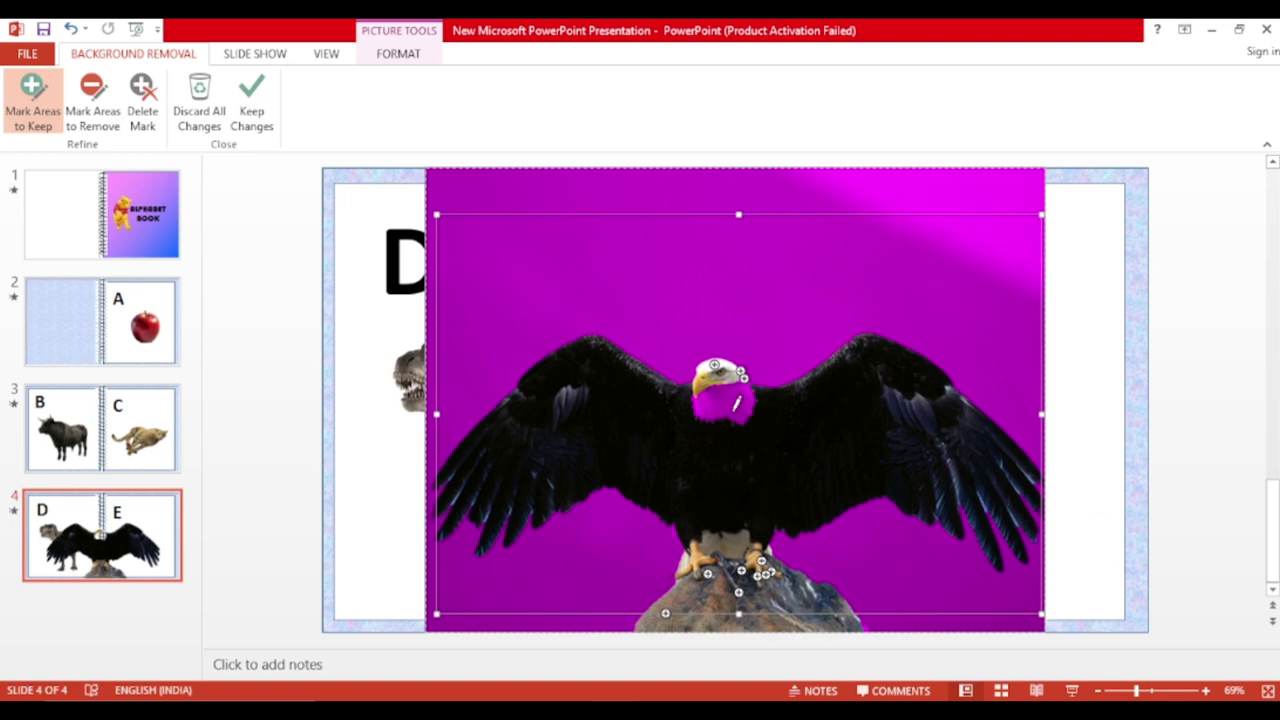
{"action": "left_click", "coordinate": [1110, 513]}
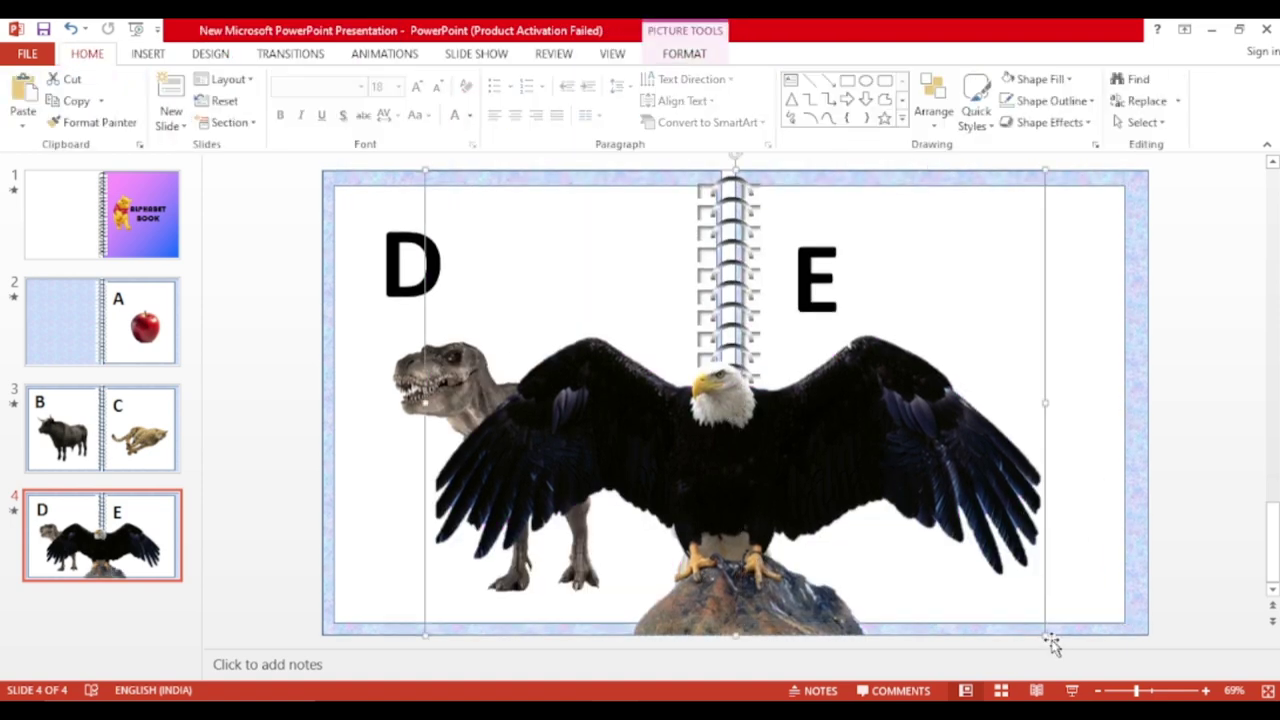
{"action": "mouse_move", "coordinate": [1040, 632]}
{"action": "left_mouse_down"}
{"action": "mouse_move", "coordinate": [960, 578]}
{"action": "mouse_move", "coordinate": [725, 466]}
{"action": "mouse_move", "coordinate": [1075, 560]}
{"action": "mouse_move", "coordinate": [1010, 460]}
{"action": "left_mouse_up"}
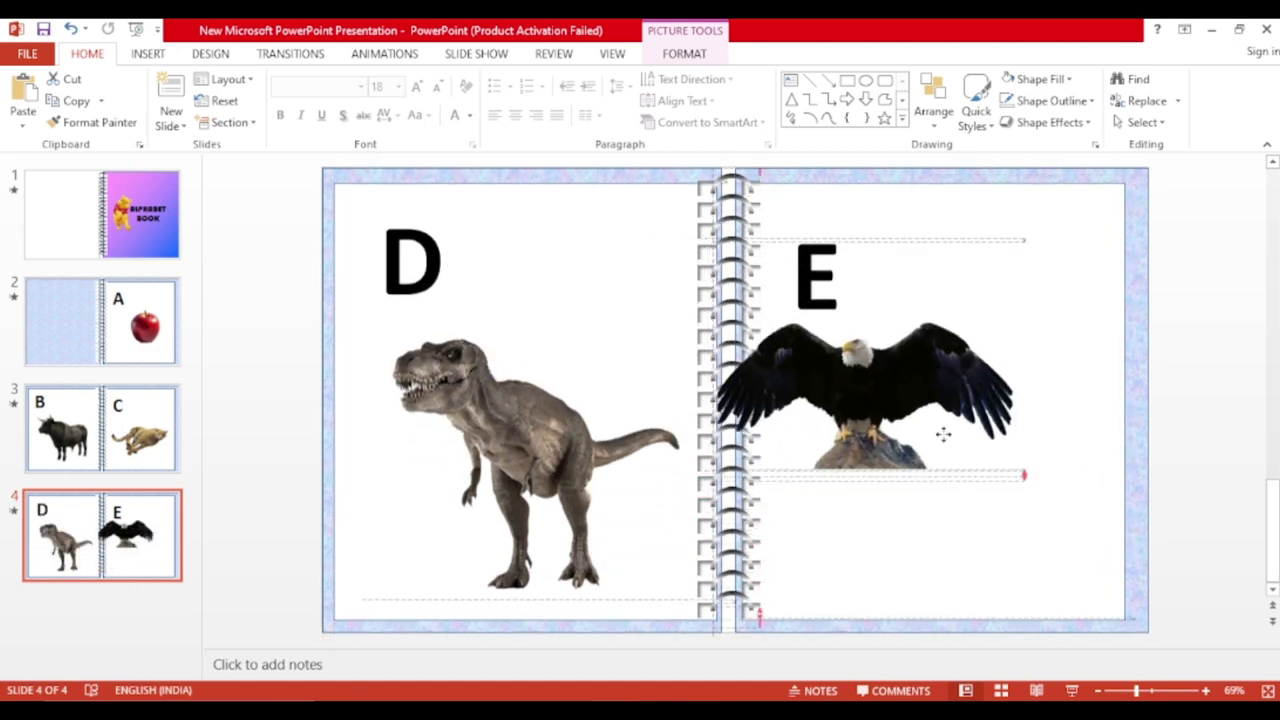
{"action": "left_click_drag", "start_coordinate": [943, 434], "coordinate": [975, 454]}
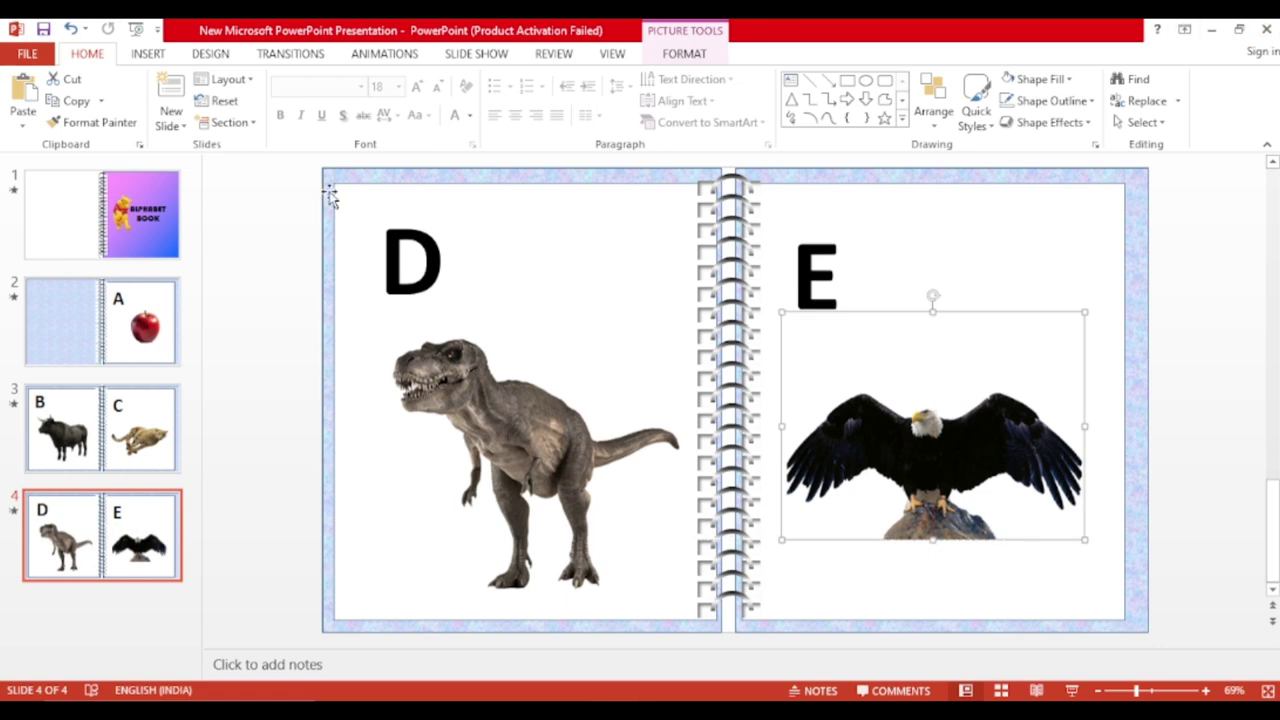
{"action": "left_click", "coordinate": [160, 334]}
Give the letter A on slide 2 a Circle entrance animation
{"action": "left_click", "coordinate": [830, 270]}
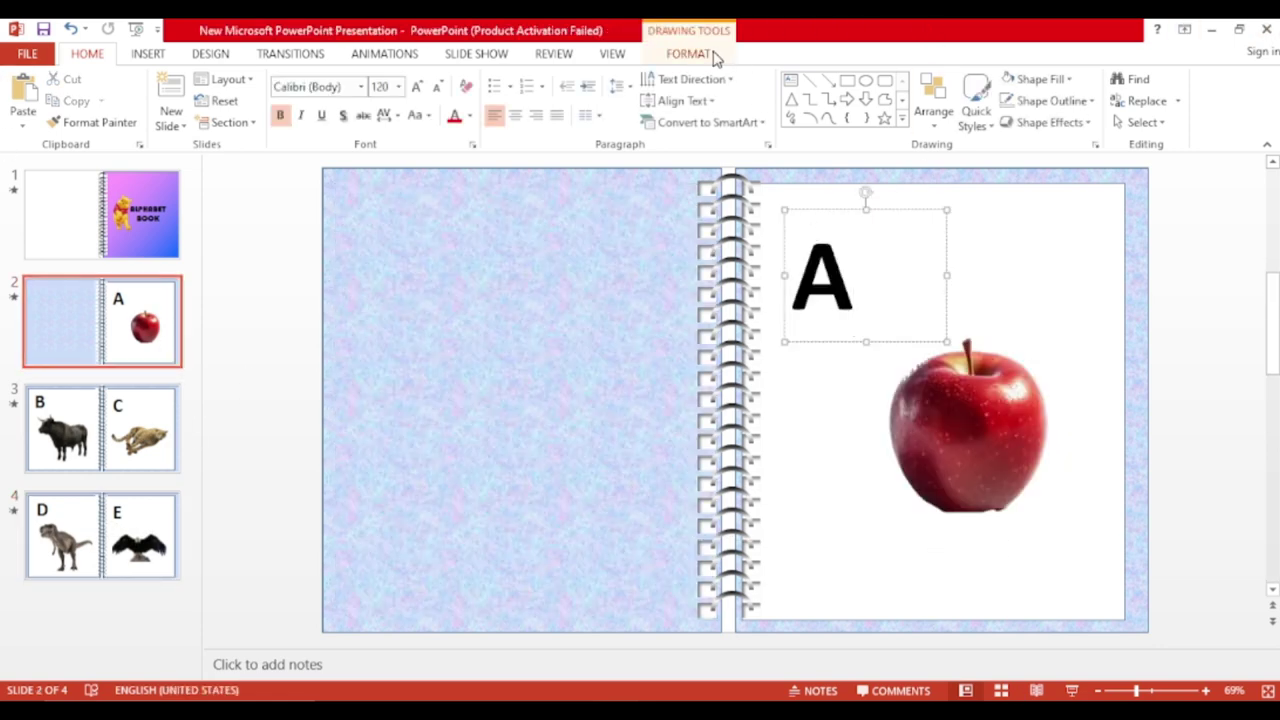
{"action": "left_click", "coordinate": [363, 63]}
{"action": "left_click", "coordinate": [780, 108]}
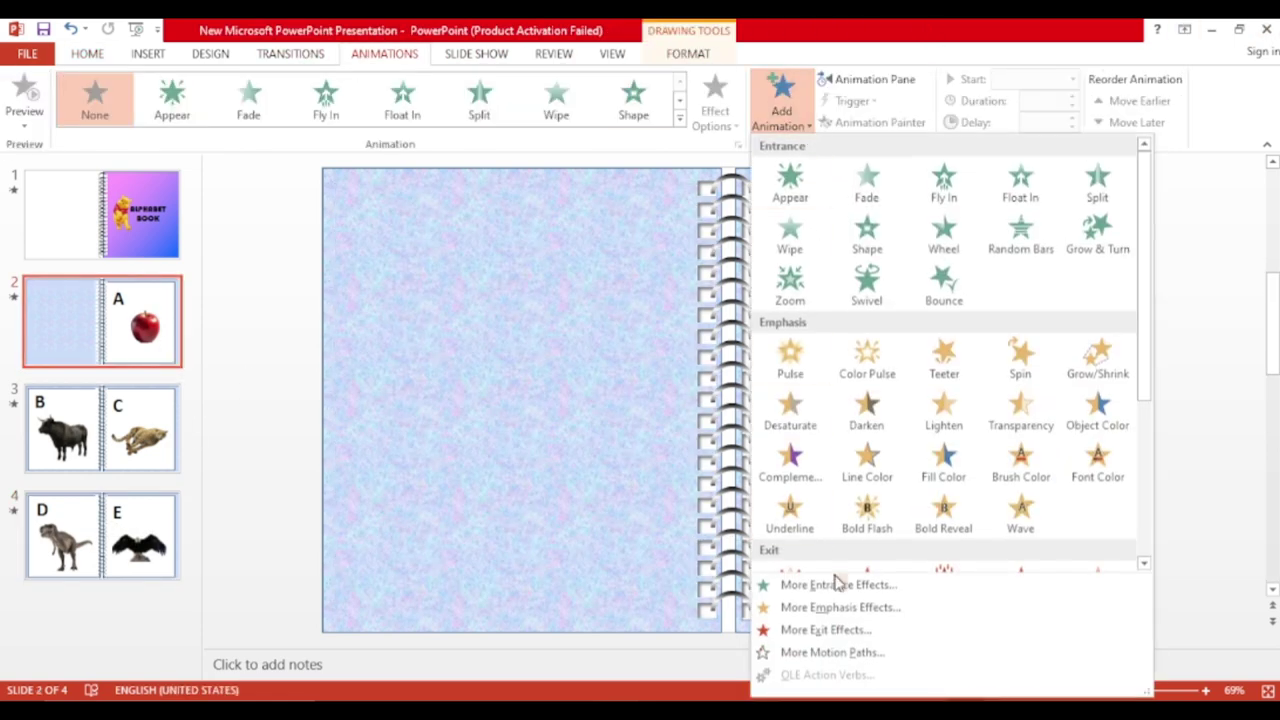
{"action": "left_click", "coordinate": [840, 586]}
{"action": "left_click", "coordinate": [557, 255]}
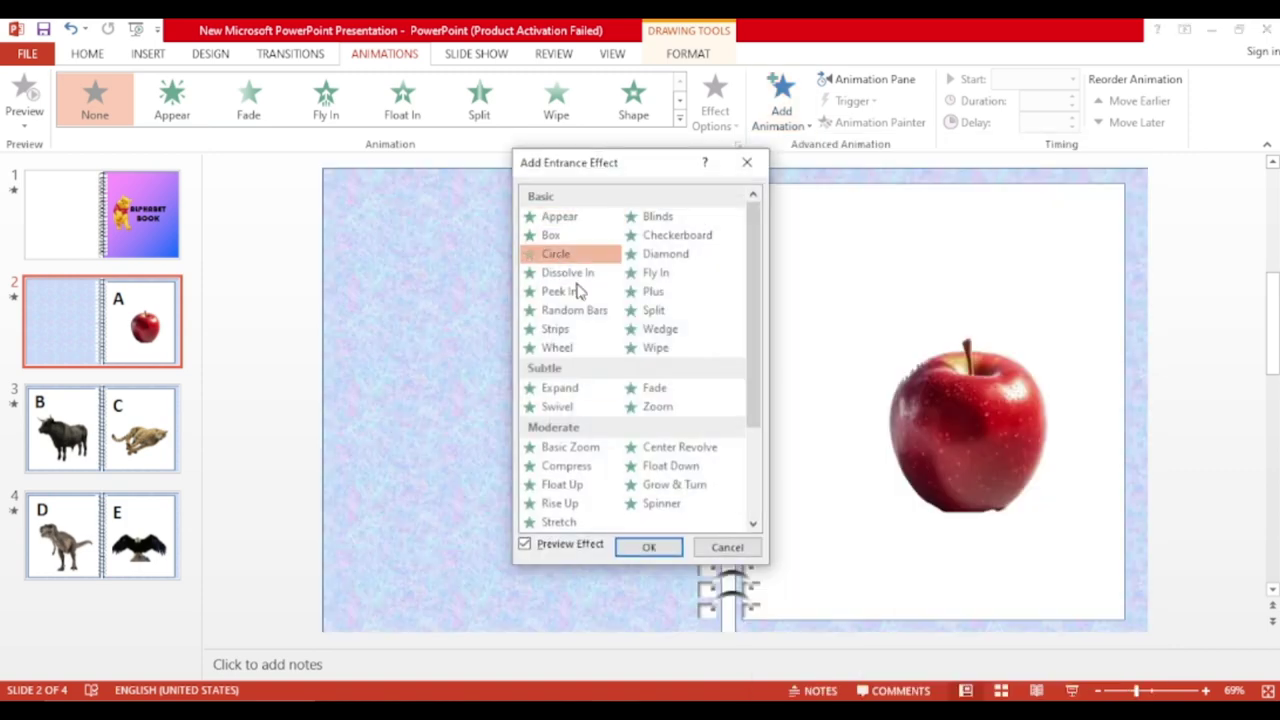
{"action": "left_click", "coordinate": [657, 549]}
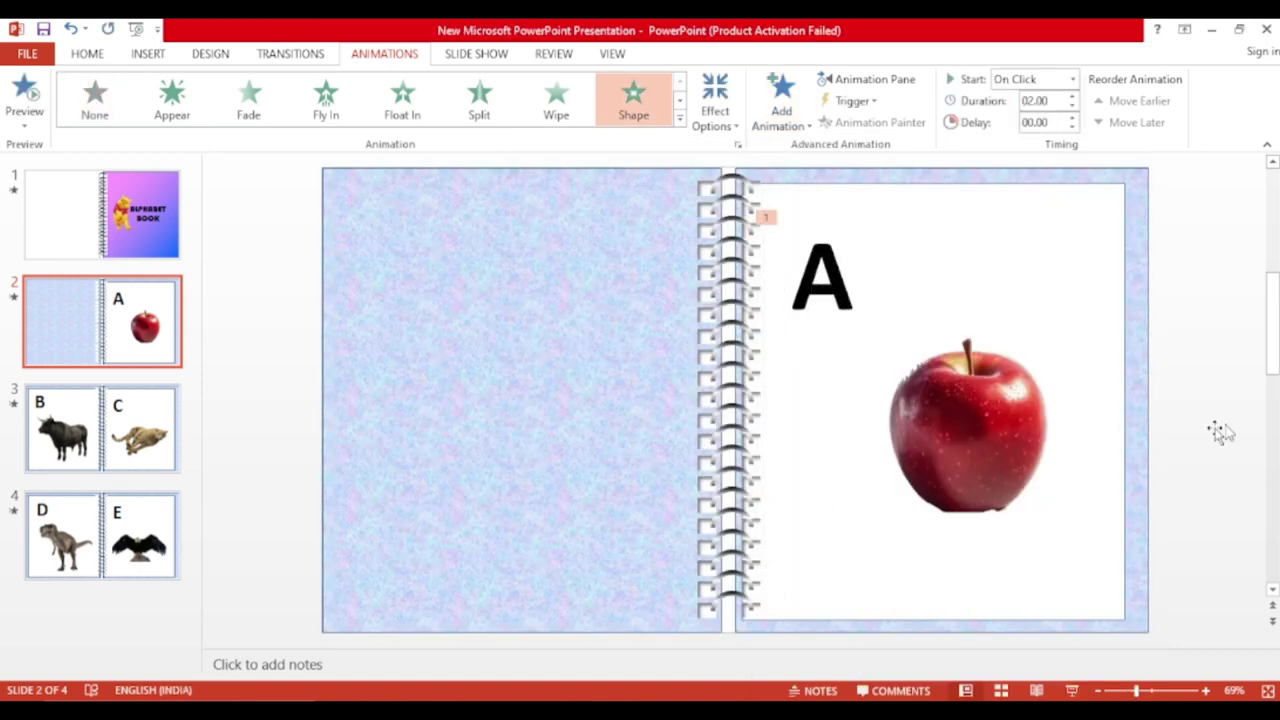
Delete the letter A's entrance animation and select the right-hand page picture
{"action": "left_click", "coordinate": [957, 421]}
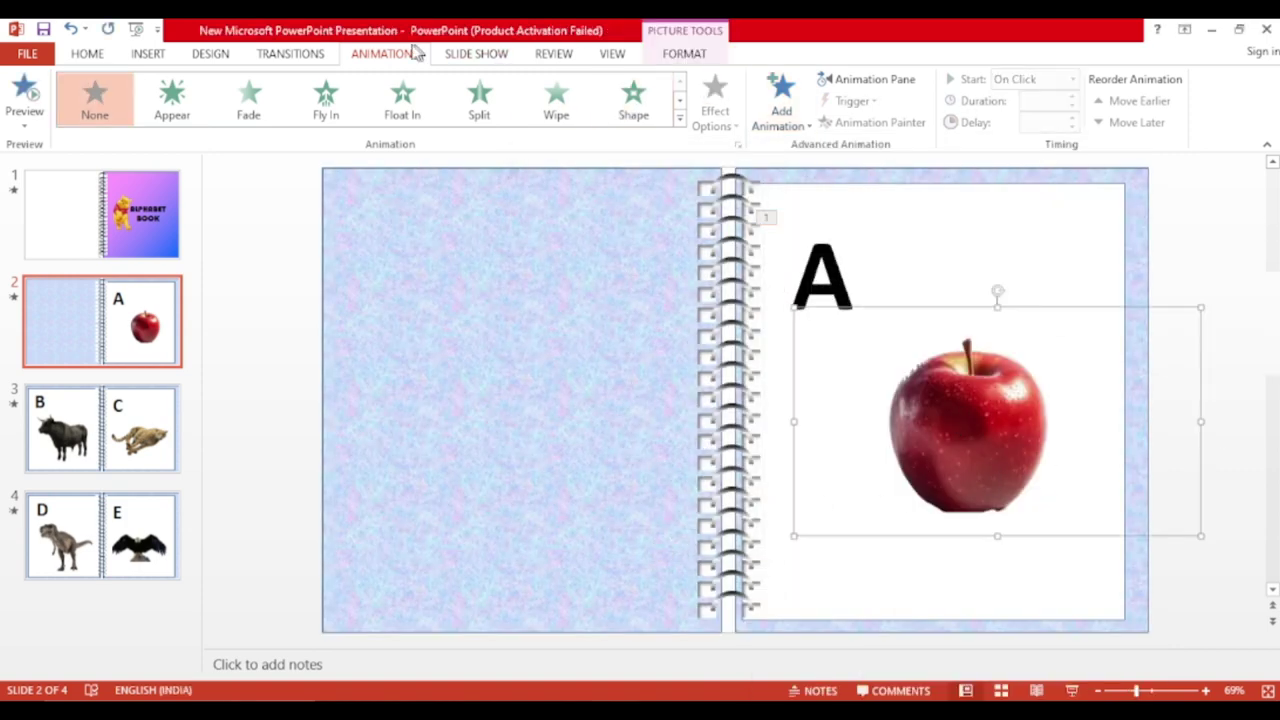
{"action": "left_click", "coordinate": [680, 118]}
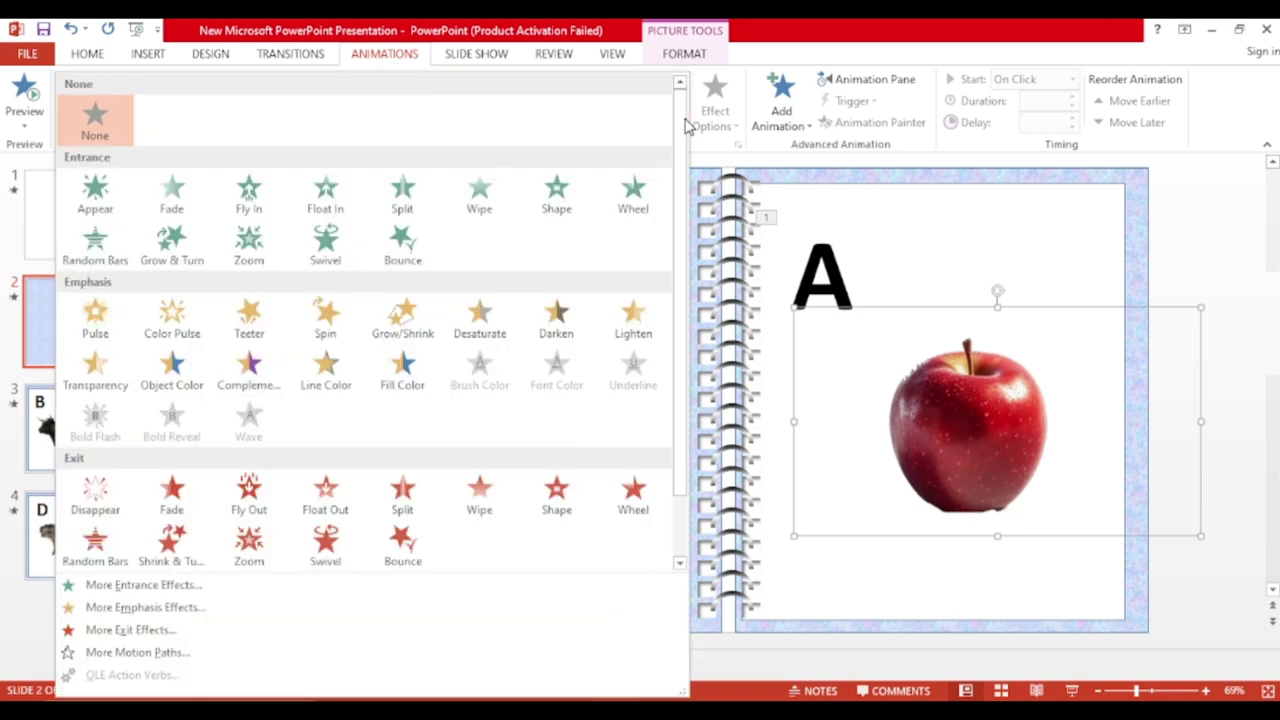
{"action": "left_click", "coordinate": [778, 229]}
{"action": "left_click", "coordinate": [777, 228]}
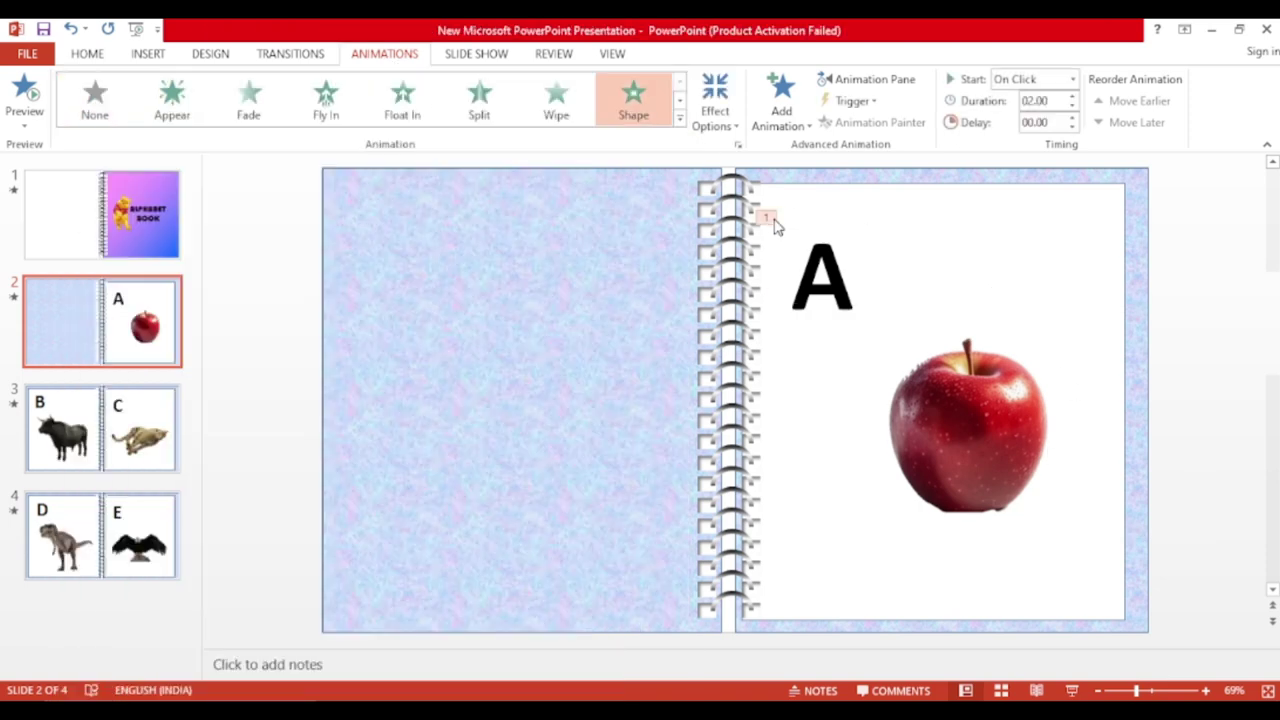
{"action": "key", "text": "Delete"}
{"action": "left_click", "coordinate": [948, 244]}
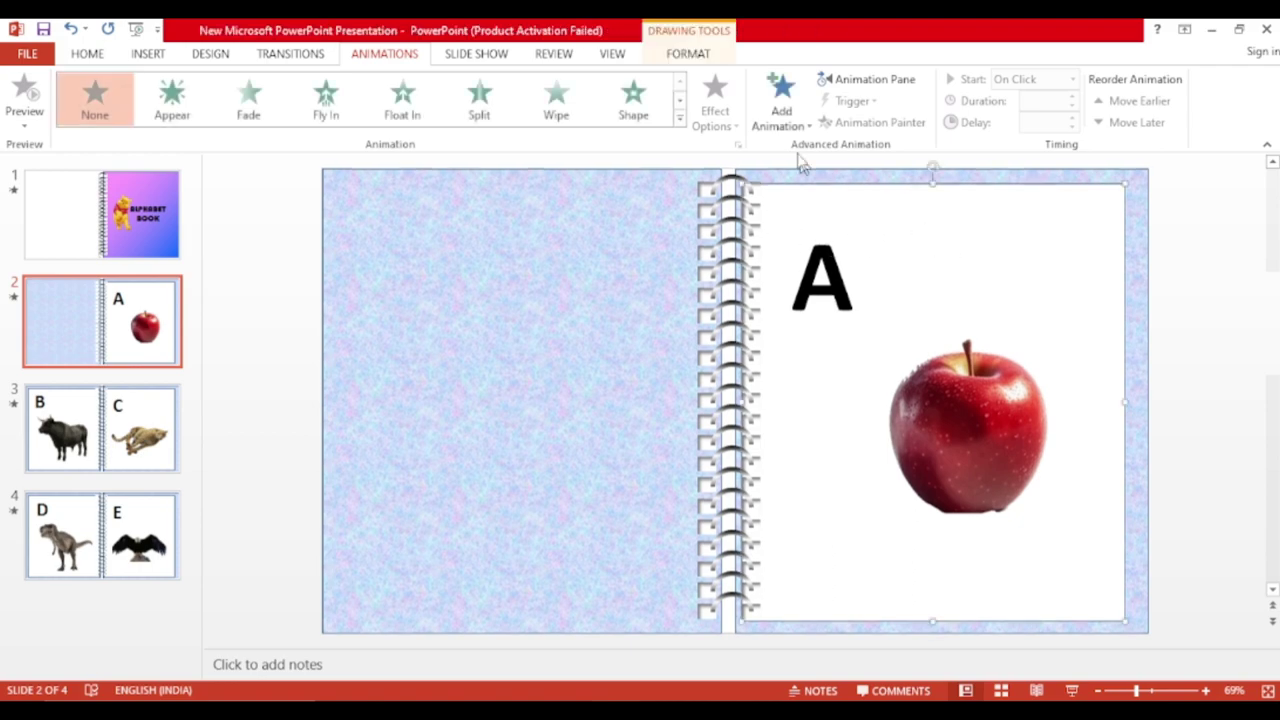
{"action": "left_click", "coordinate": [300, 57]}
Apply the Page Curl transition to slides 2, 3 and 4
{"action": "left_click", "coordinate": [833, 119]}
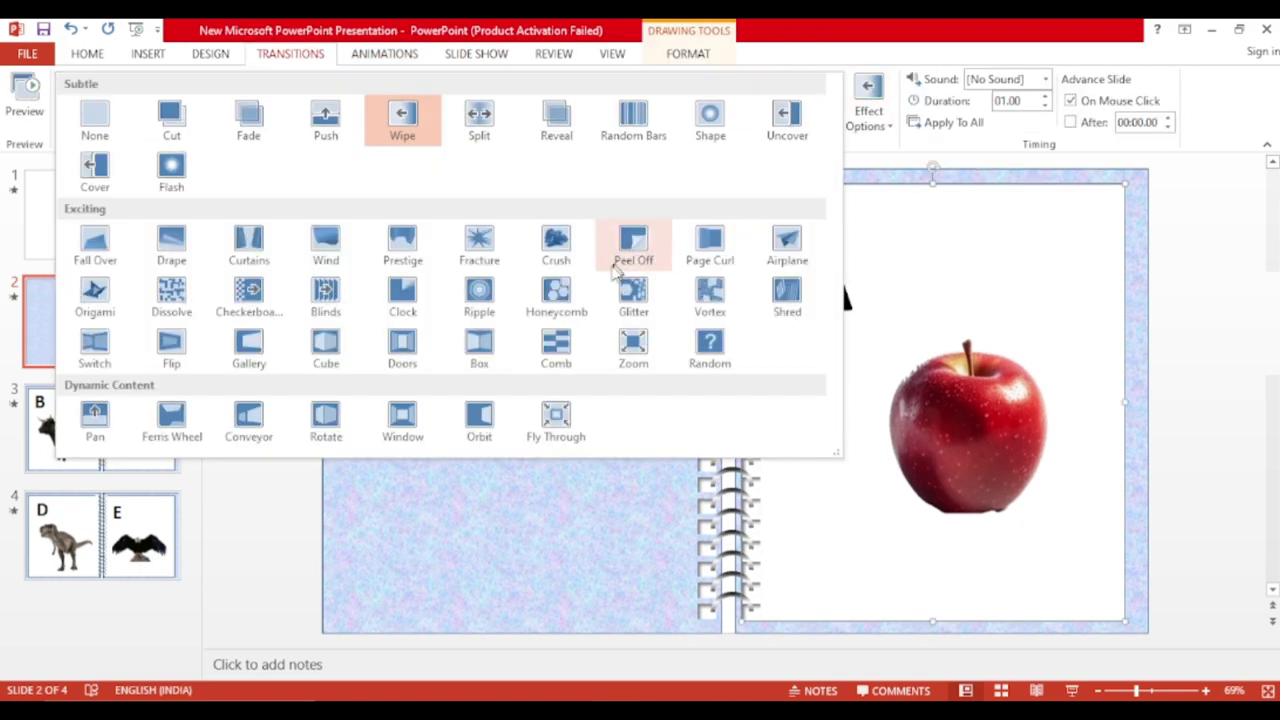
{"action": "left_click", "coordinate": [633, 250]}
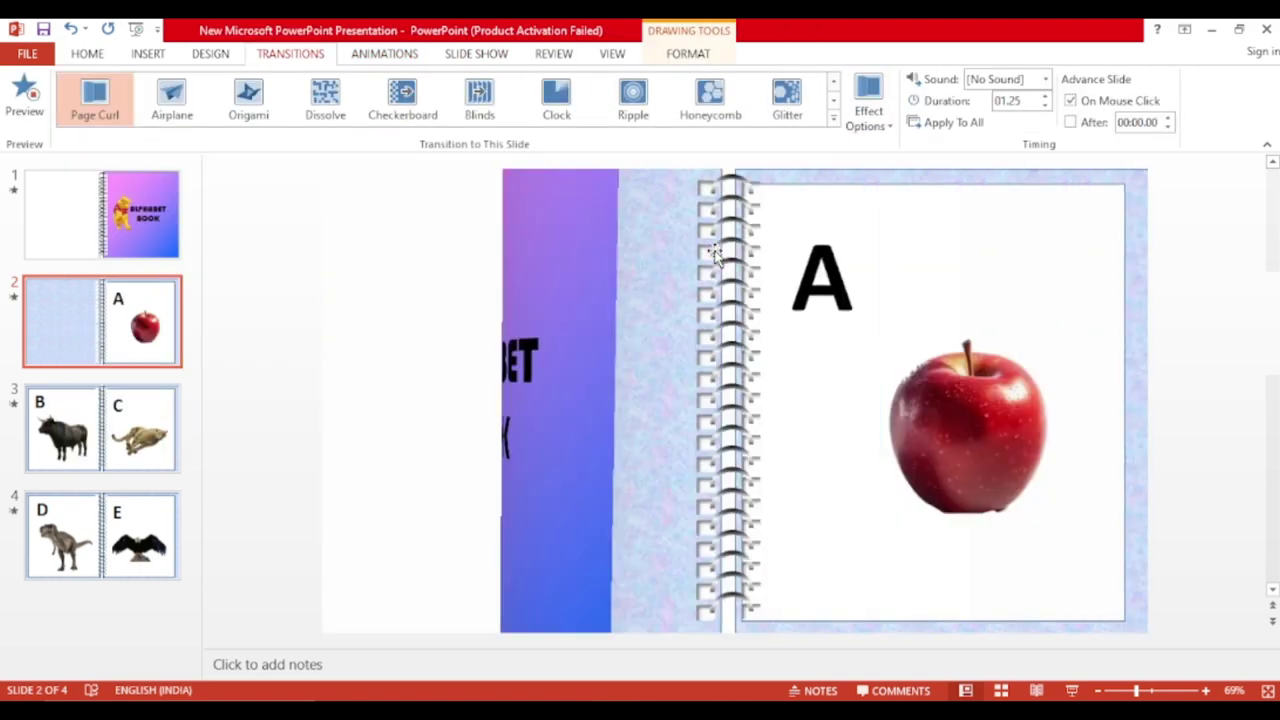
{"action": "scroll", "coordinate": [323, 354], "scroll_direction": "down", "scroll_amount": 1}
{"action": "left_click", "coordinate": [936, 318]}
{"action": "left_click", "coordinate": [940, 360]}
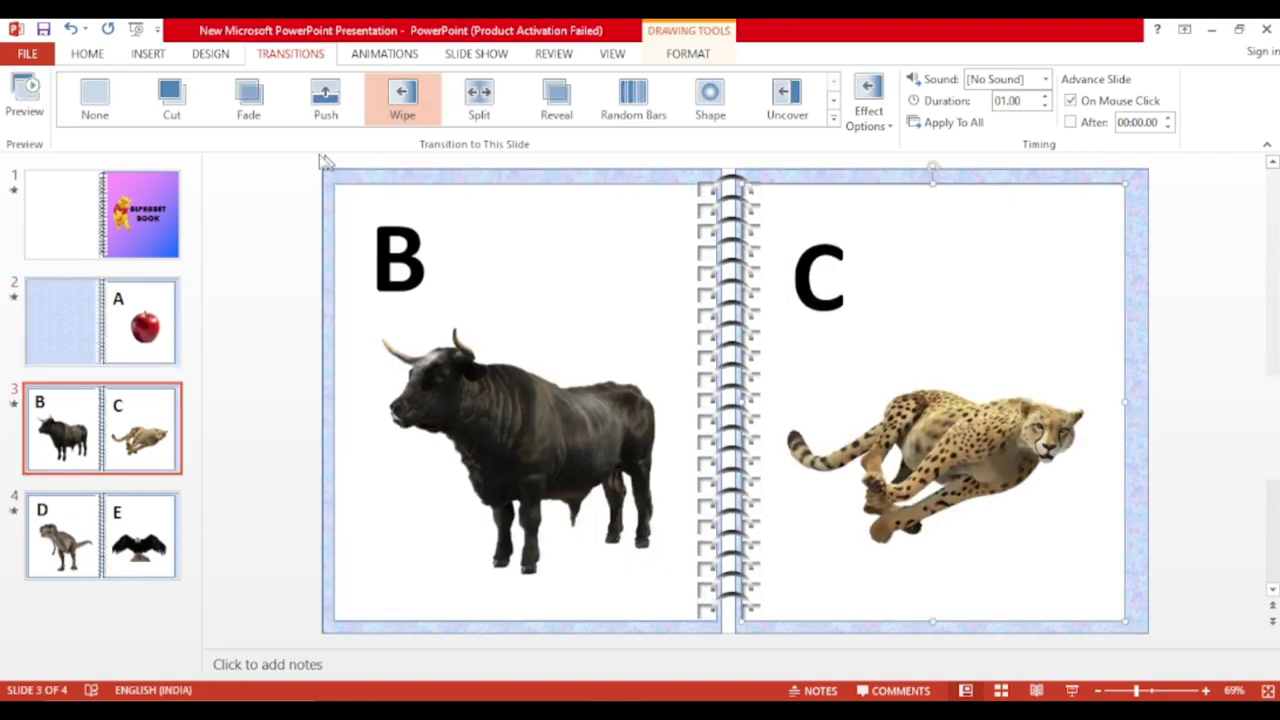
{"action": "left_click", "coordinate": [833, 119]}
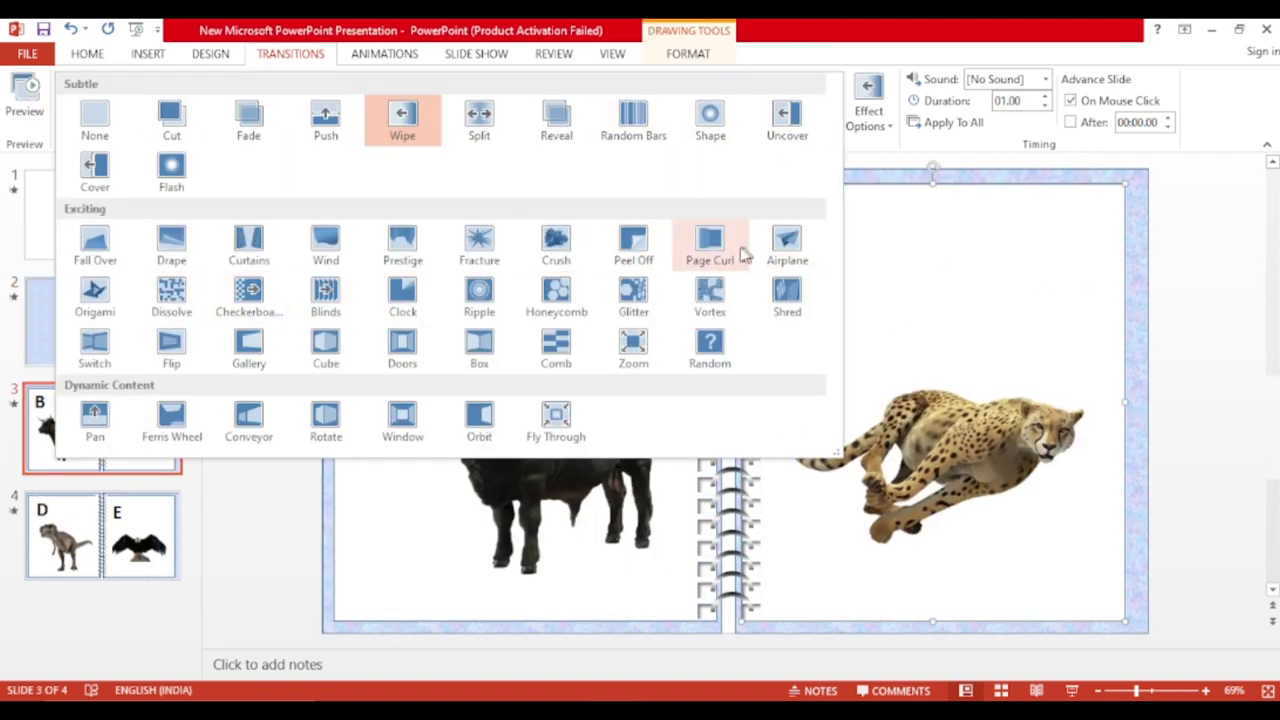
{"action": "left_click", "coordinate": [710, 250]}
{"action": "left_click", "coordinate": [152, 532]}
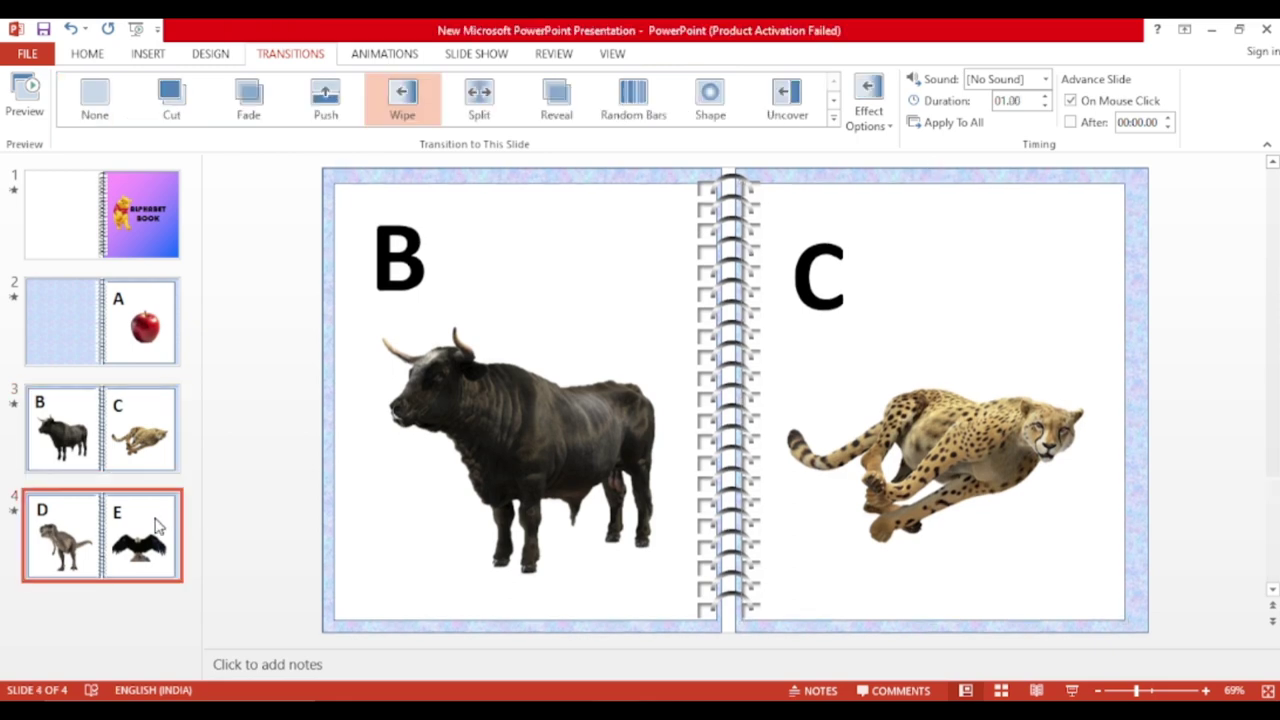
{"action": "left_click", "coordinate": [833, 119]}
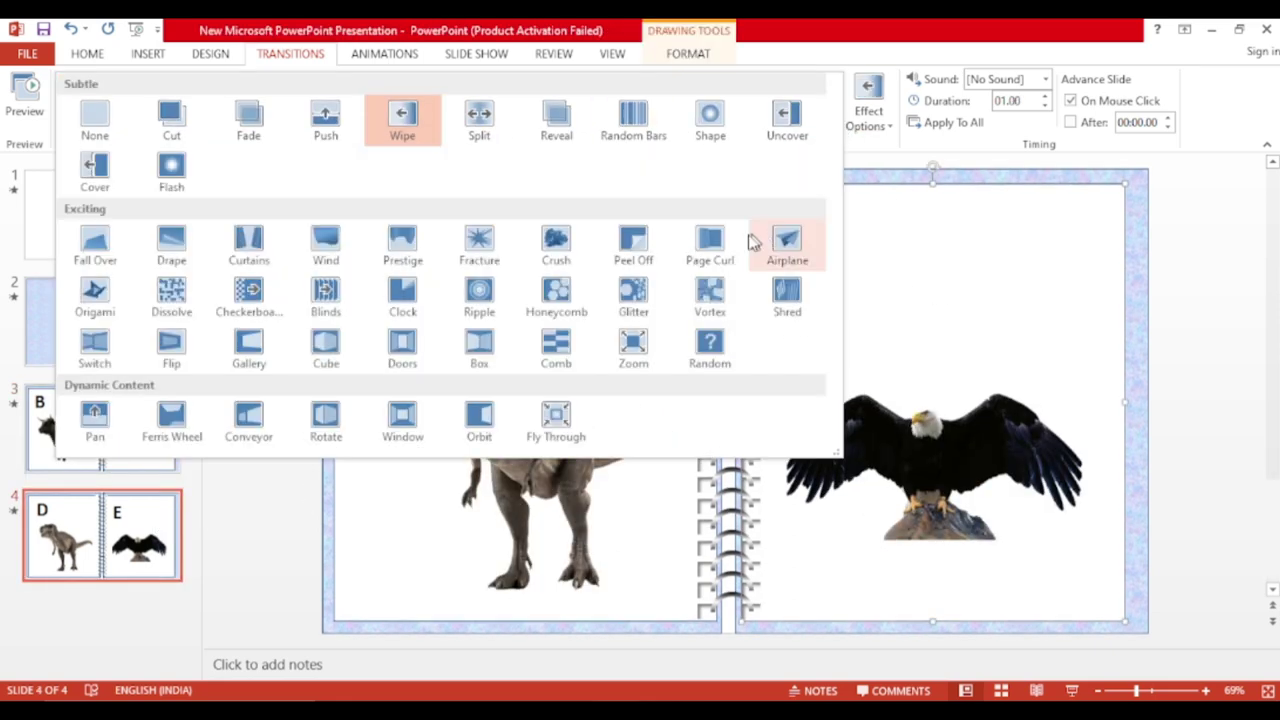
{"action": "left_click", "coordinate": [717, 249]}
Return to slide 2 and select the letter A text box
{"action": "left_click", "coordinate": [103, 322]}
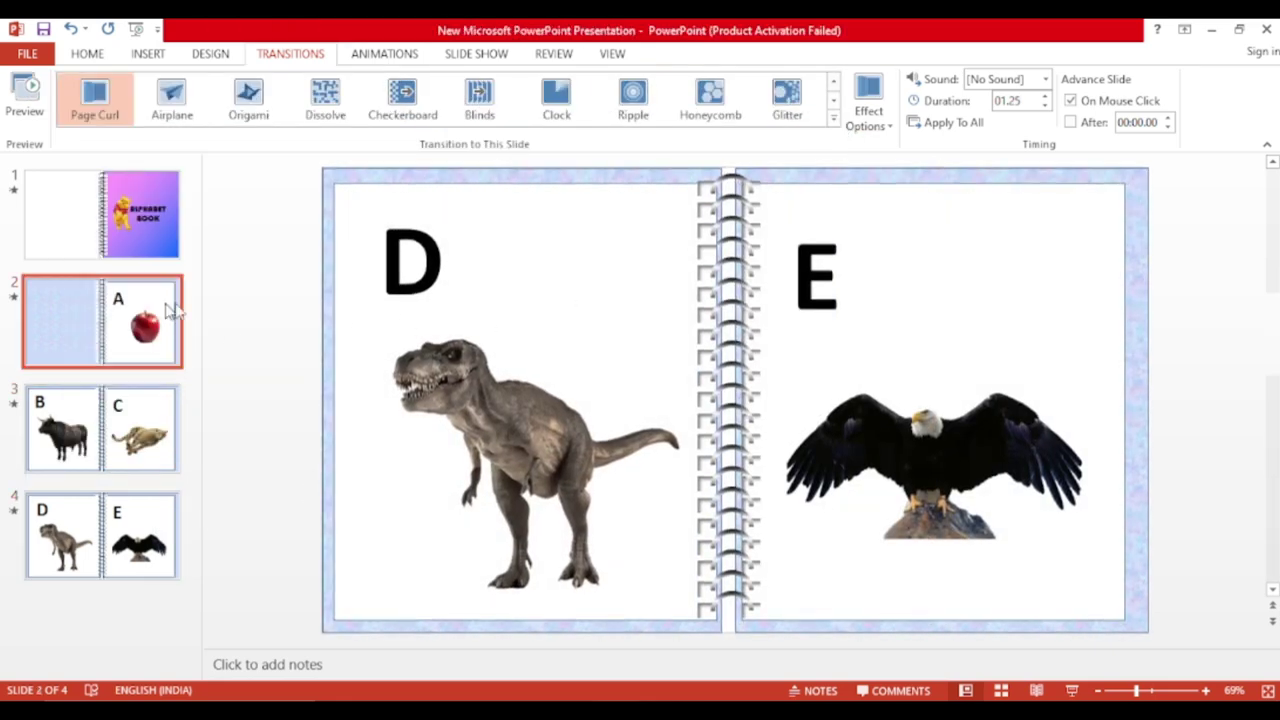
{"action": "left_click", "coordinate": [855, 275]}
{"action": "left_click", "coordinate": [384, 53]}
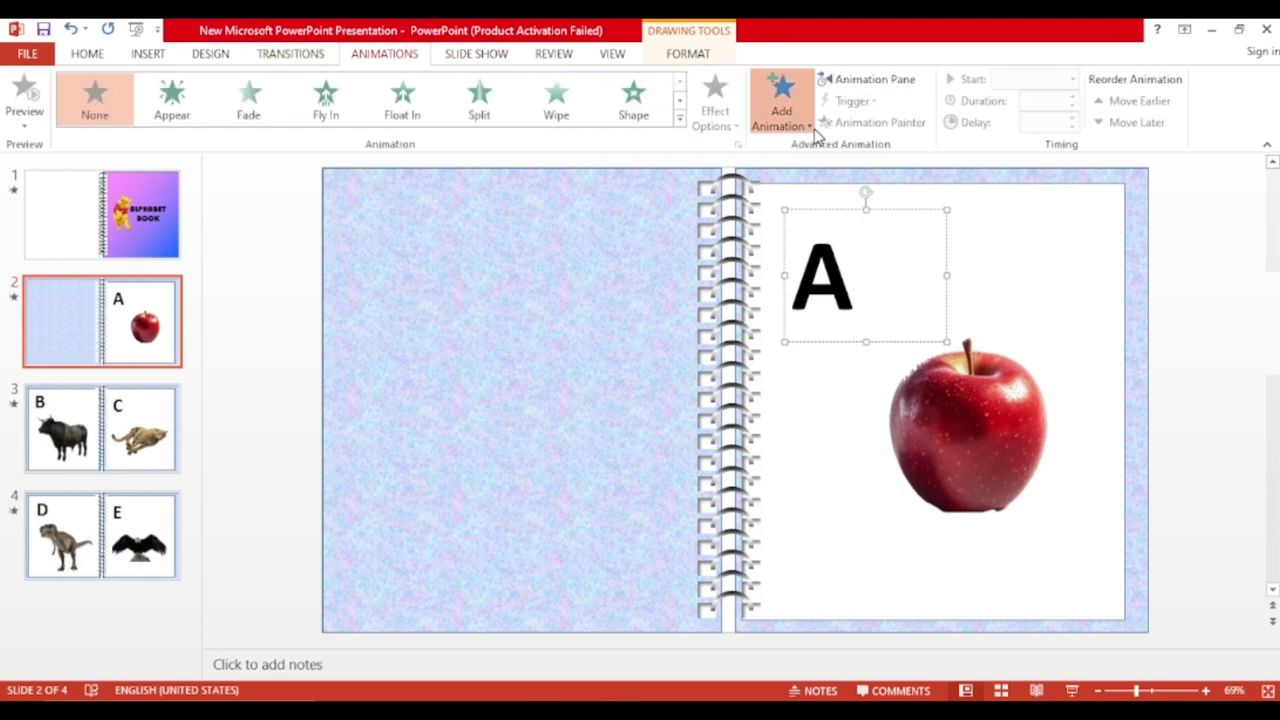
Give letter A a Circle entrance effect and make the apple picture bounce in
{"action": "left_click", "coordinate": [781, 100]}
{"action": "left_click", "coordinate": [863, 584]}
{"action": "left_click", "coordinate": [550, 254]}
{"action": "left_click", "coordinate": [649, 547]}
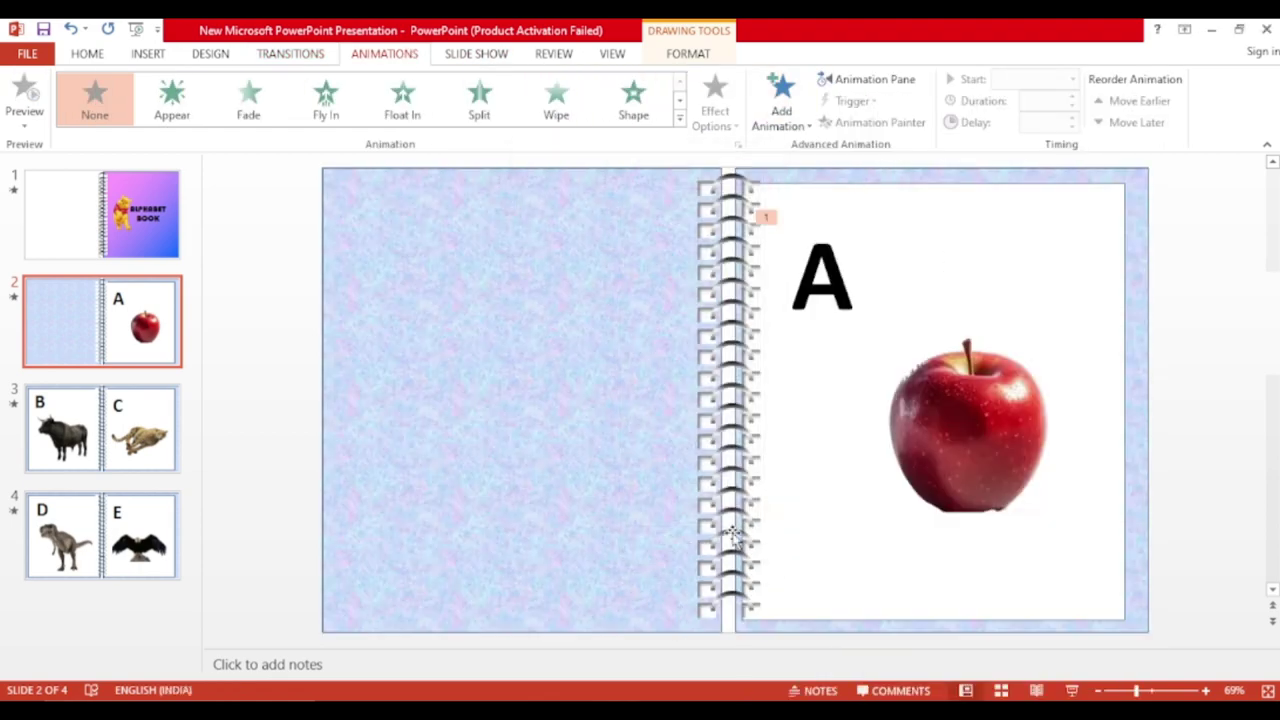
{"action": "left_click", "coordinate": [993, 456]}
{"action": "left_click", "coordinate": [679, 118]}
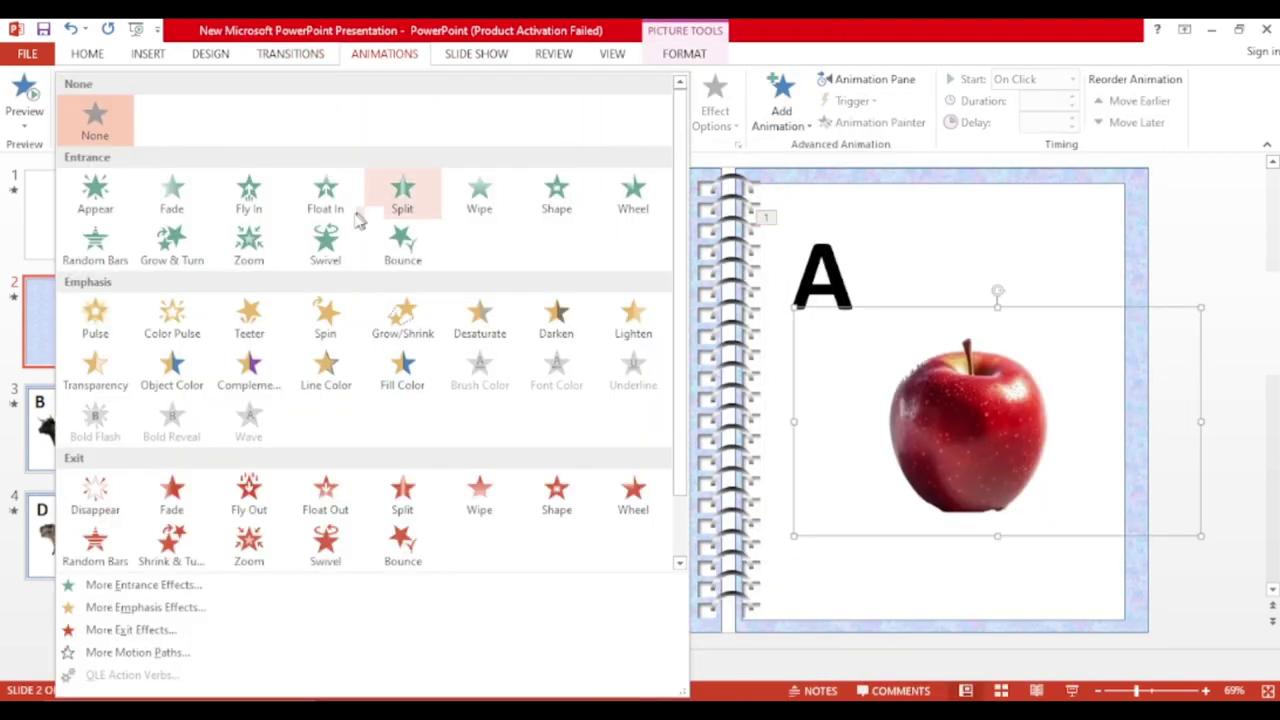
{"action": "left_click", "coordinate": [412, 247]}
On slide 3, give letter B a Circle entrance and make the bull bounce in
{"action": "left_click", "coordinate": [153, 423]}
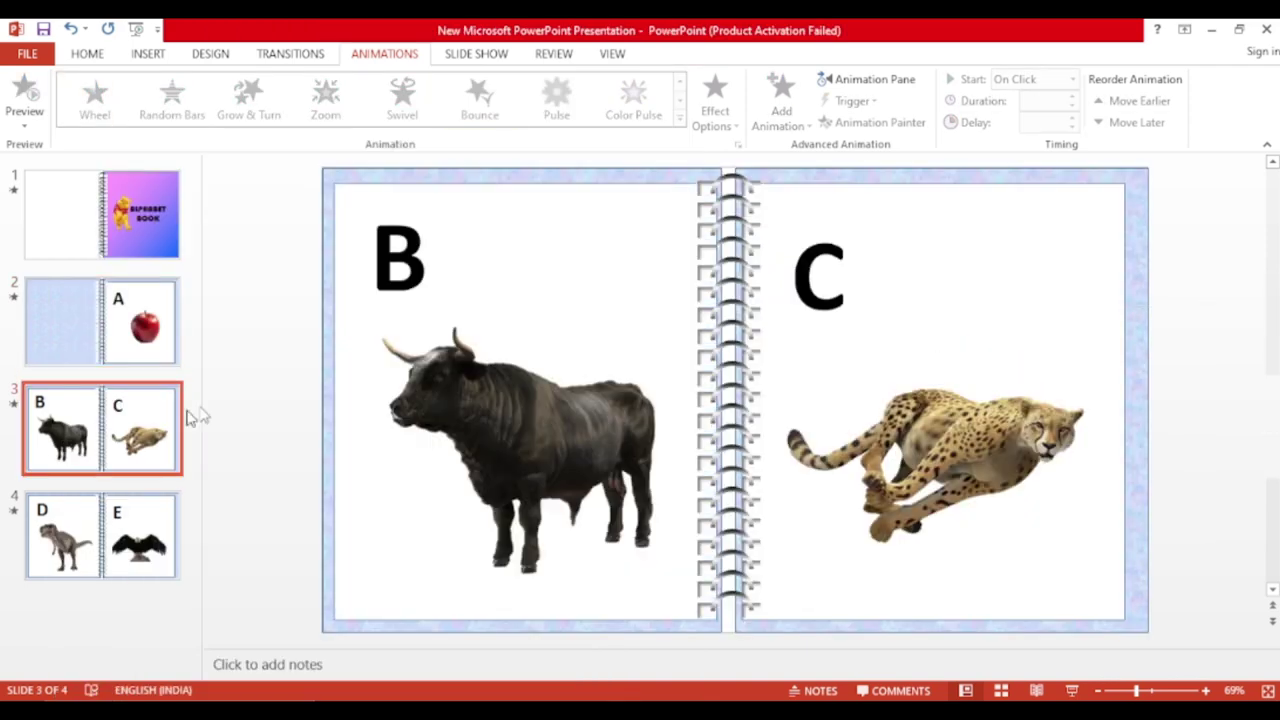
{"action": "left_click", "coordinate": [398, 265]}
{"action": "left_click", "coordinate": [806, 126]}
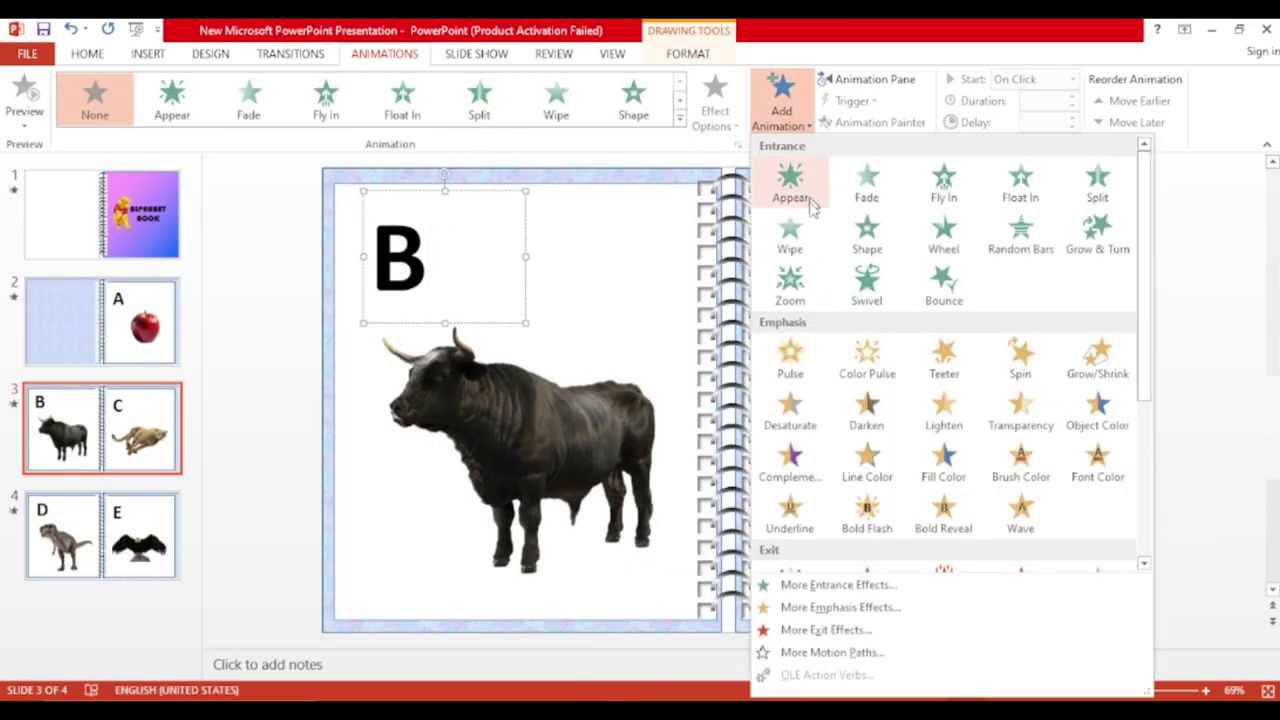
{"action": "left_click", "coordinate": [855, 587]}
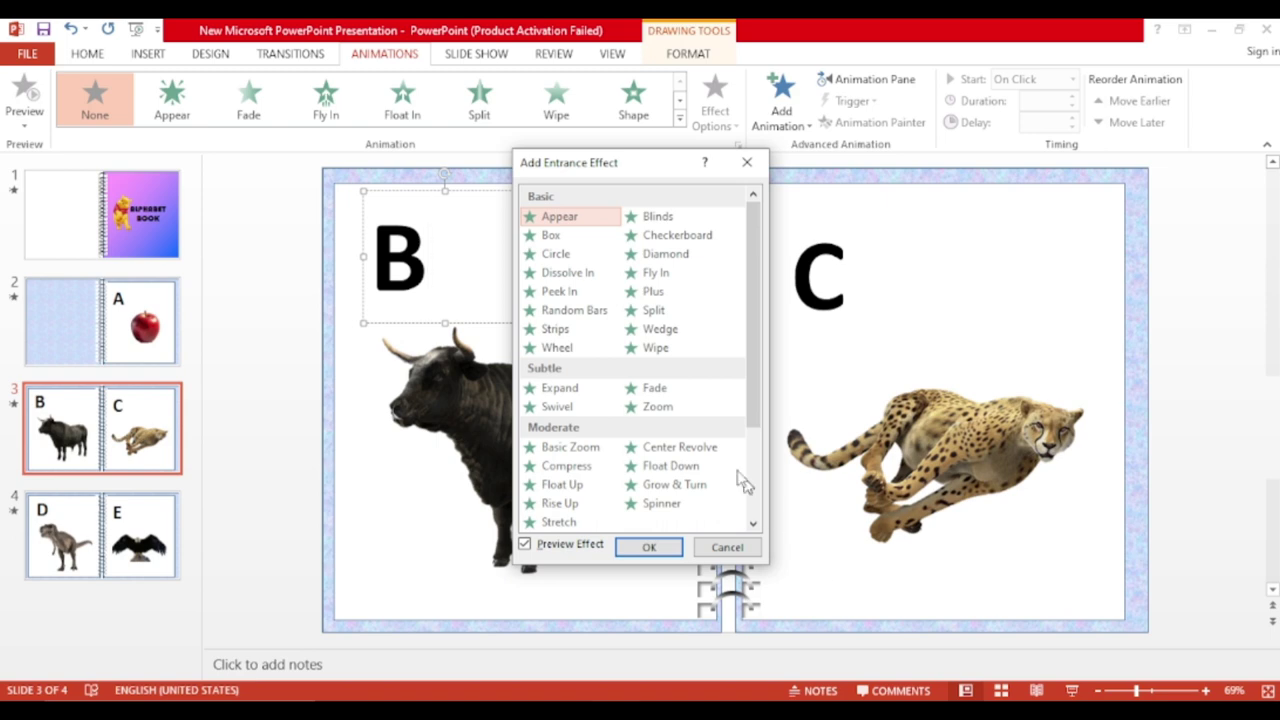
{"action": "left_click", "coordinate": [558, 254]}
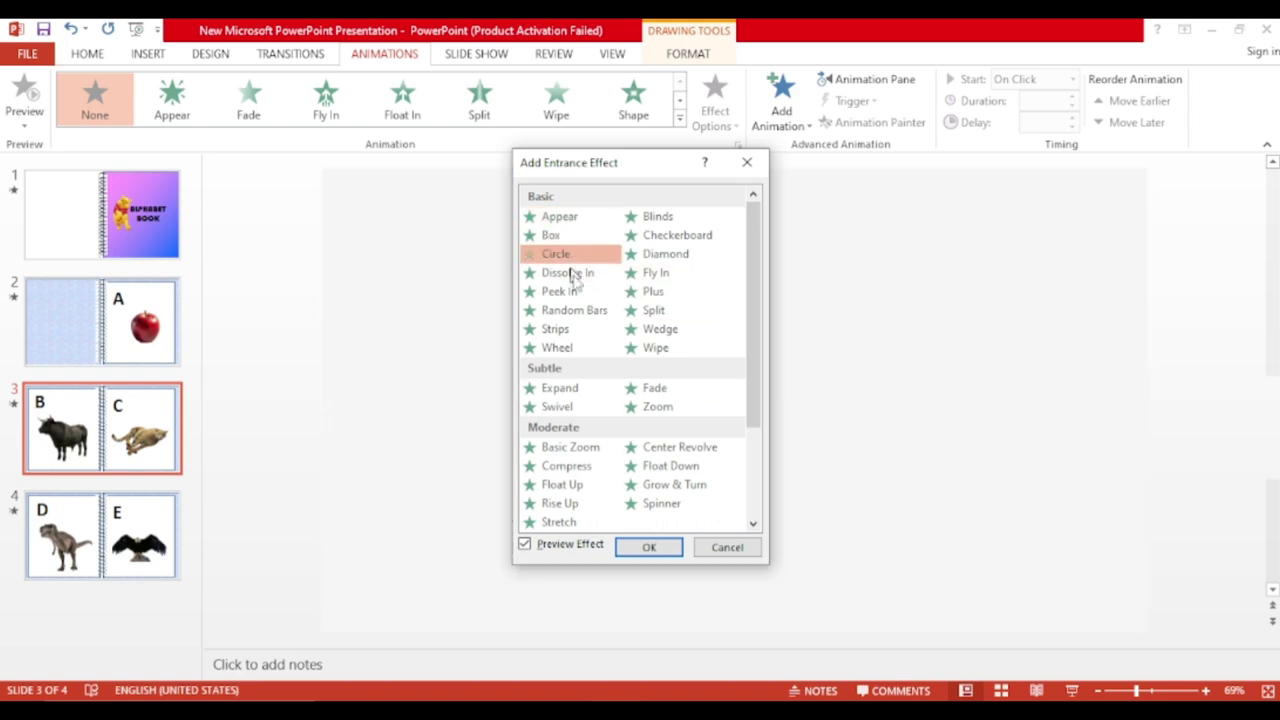
{"action": "left_click", "coordinate": [649, 547]}
{"action": "left_click", "coordinate": [550, 418]}
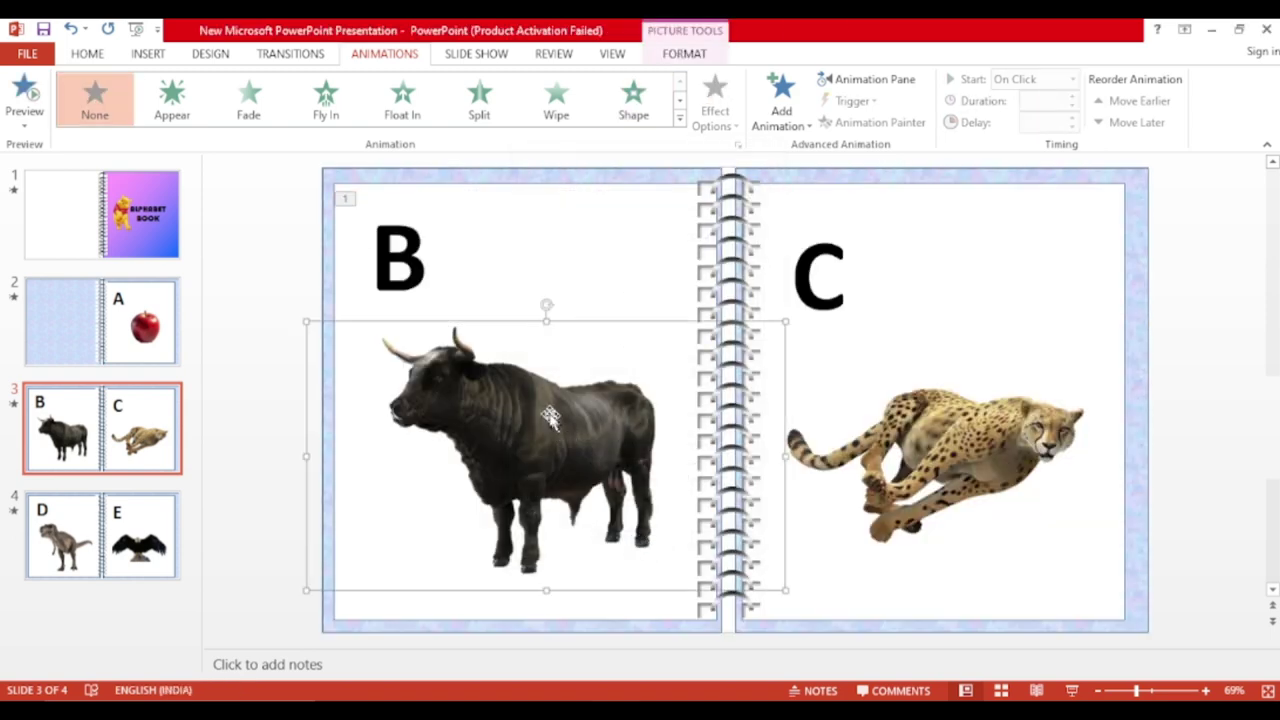
{"action": "left_click", "coordinate": [680, 117]}
{"action": "left_click", "coordinate": [400, 242]}
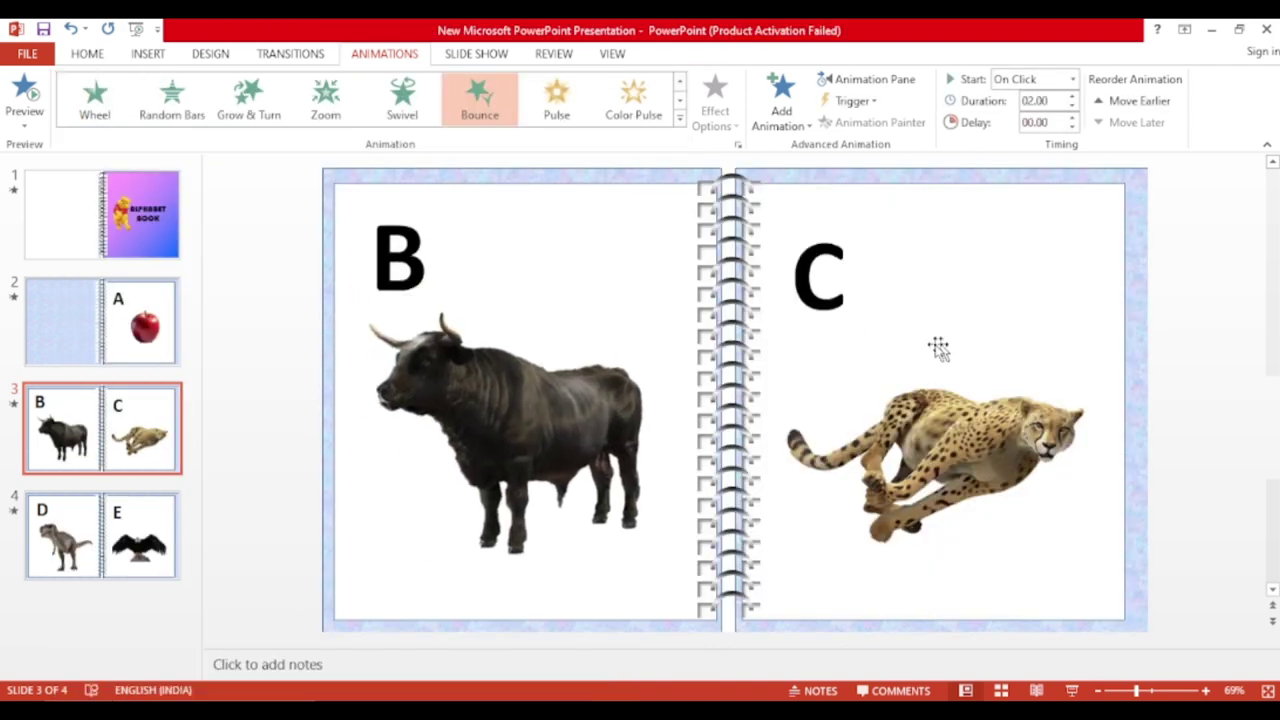
Give letter C a Circle entrance and the cheetah a Bounce, then select slide 4's letter D
{"action": "left_click", "coordinate": [836, 284]}
{"action": "left_click", "coordinate": [781, 105]}
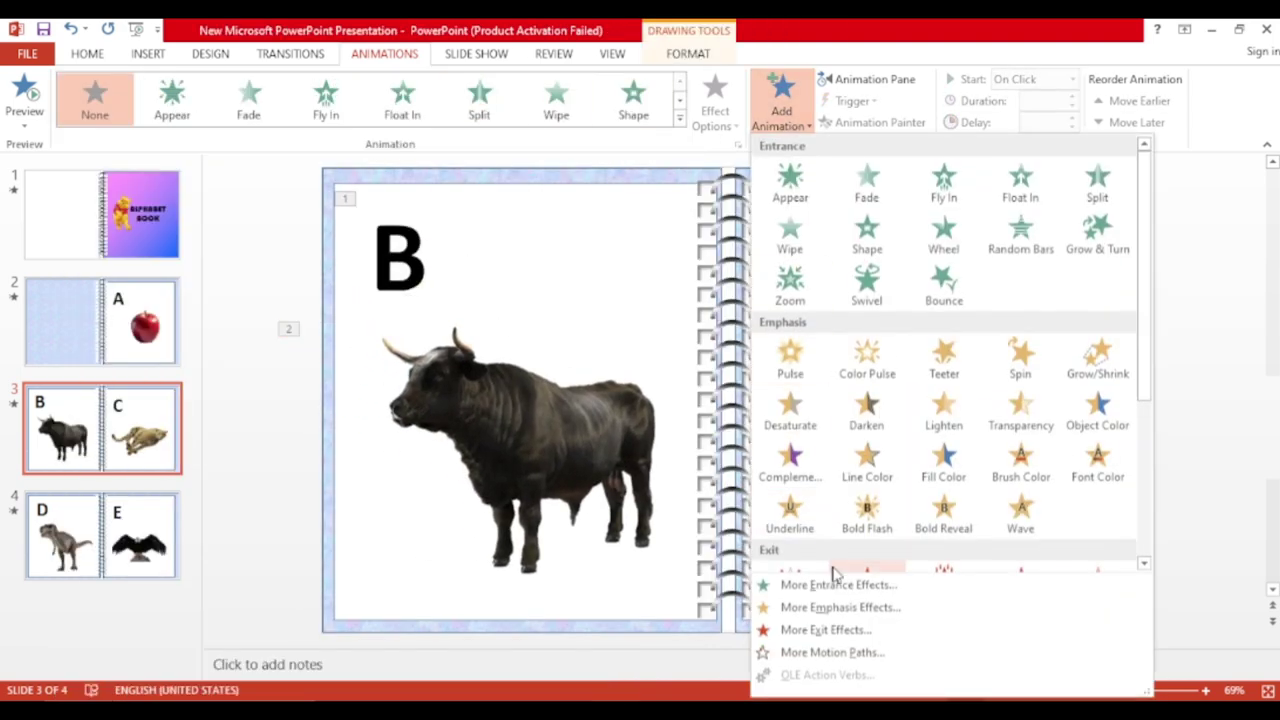
{"action": "left_click", "coordinate": [836, 584]}
{"action": "left_click", "coordinate": [560, 252]}
{"action": "left_click", "coordinate": [651, 546]}
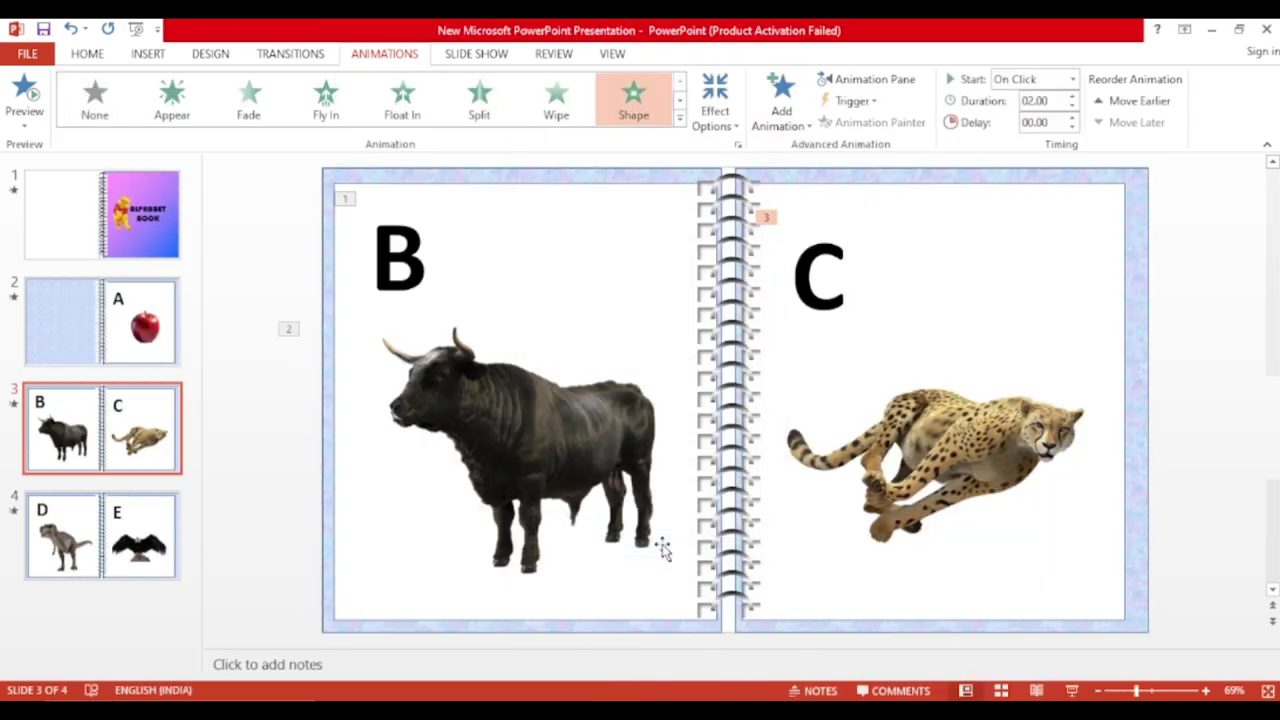
{"action": "left_click", "coordinate": [924, 500]}
{"action": "left_click", "coordinate": [680, 117]}
{"action": "left_click", "coordinate": [410, 242]}
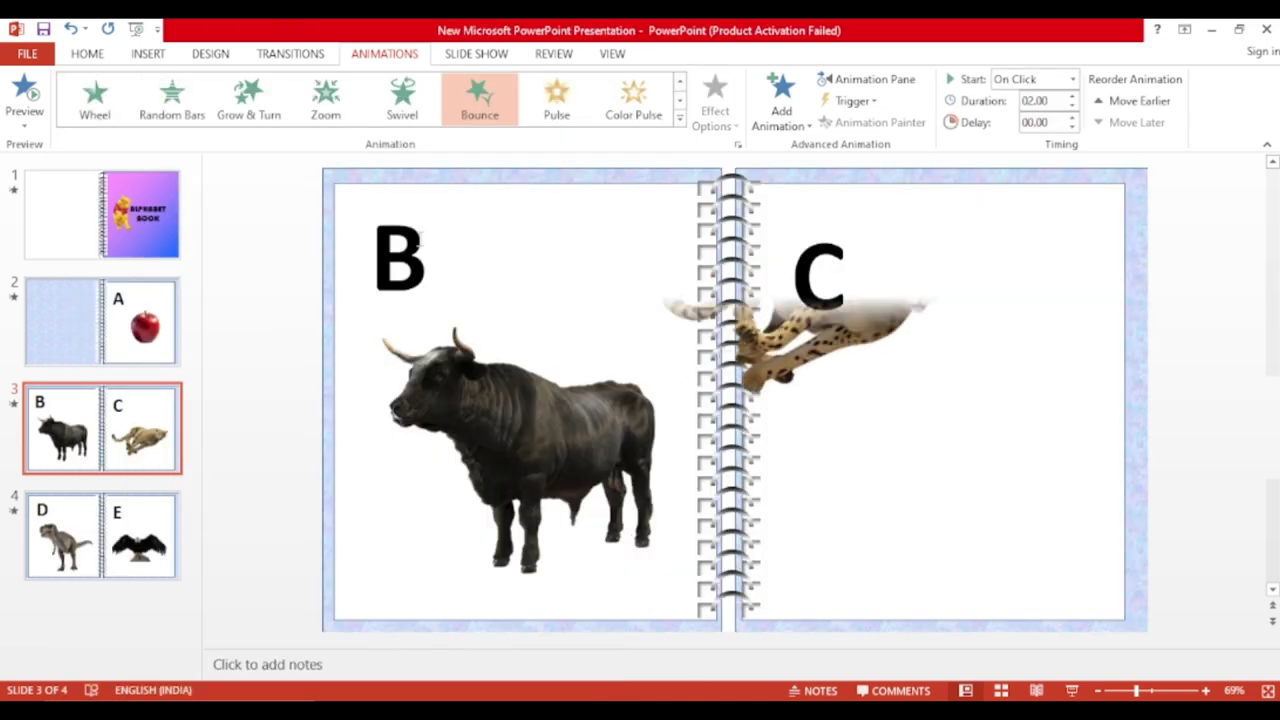
{"action": "left_click", "coordinate": [83, 535]}
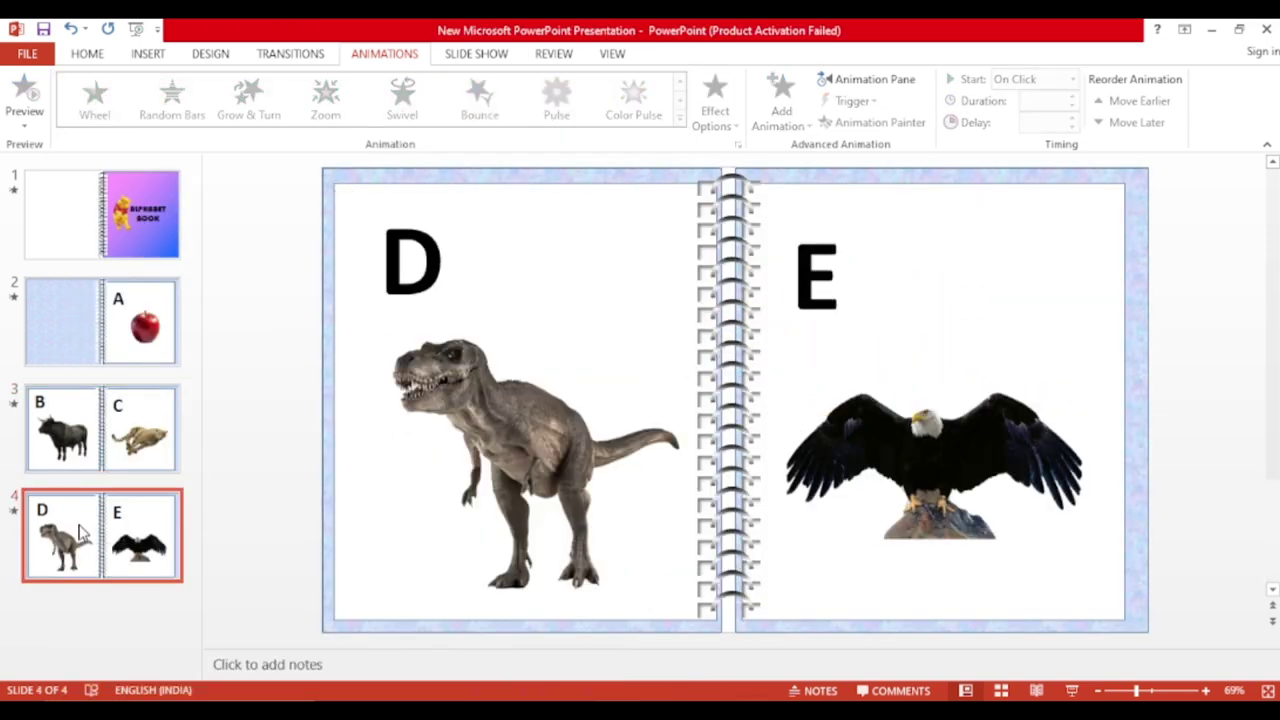
{"action": "left_click", "coordinate": [435, 262]}
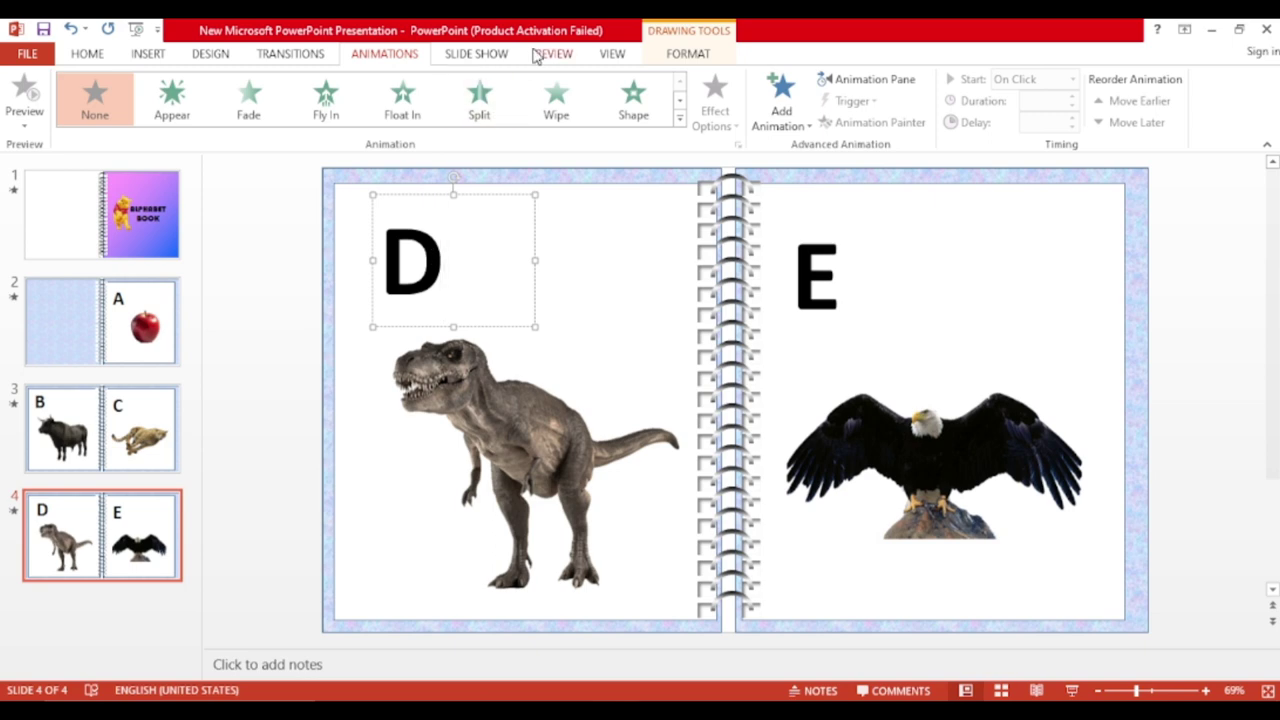
Give letter D a Circle entrance effect and make the dinosaur picture bounce in
{"action": "left_click", "coordinate": [781, 105]}
{"action": "left_click", "coordinate": [830, 585]}
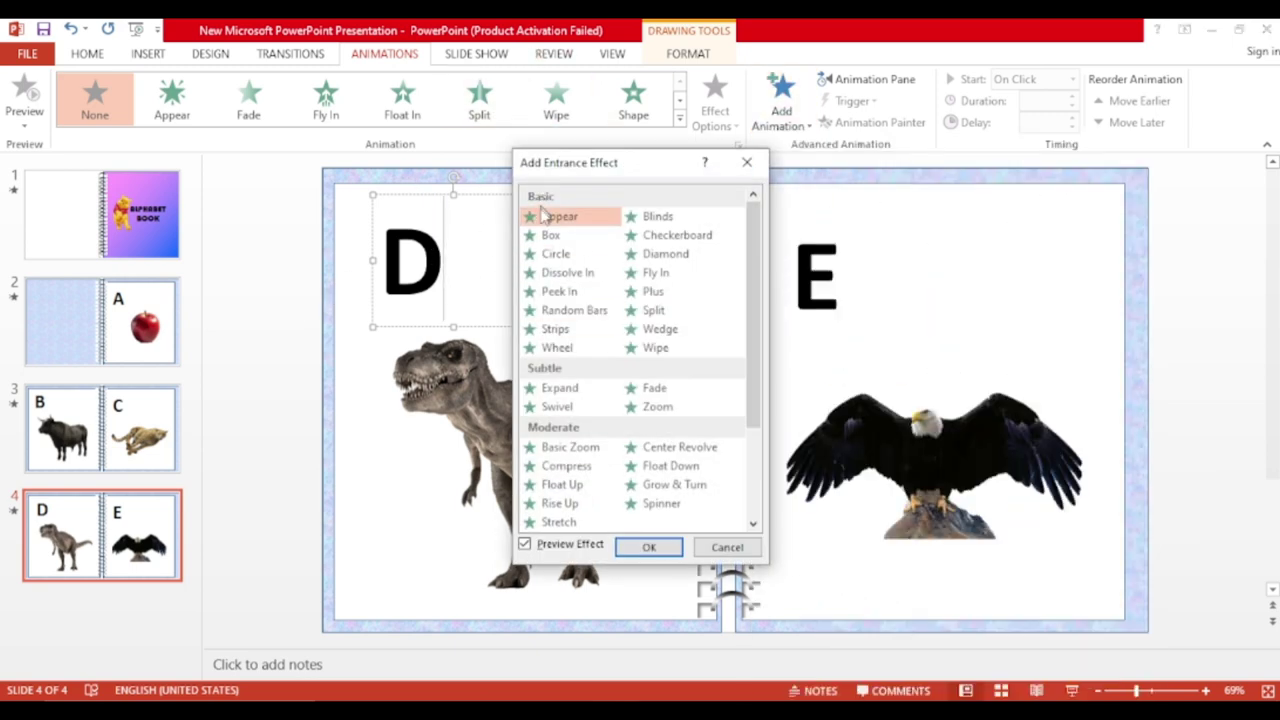
{"action": "left_click", "coordinate": [556, 253]}
{"action": "left_click", "coordinate": [649, 547]}
{"action": "left_click", "coordinate": [505, 330]}
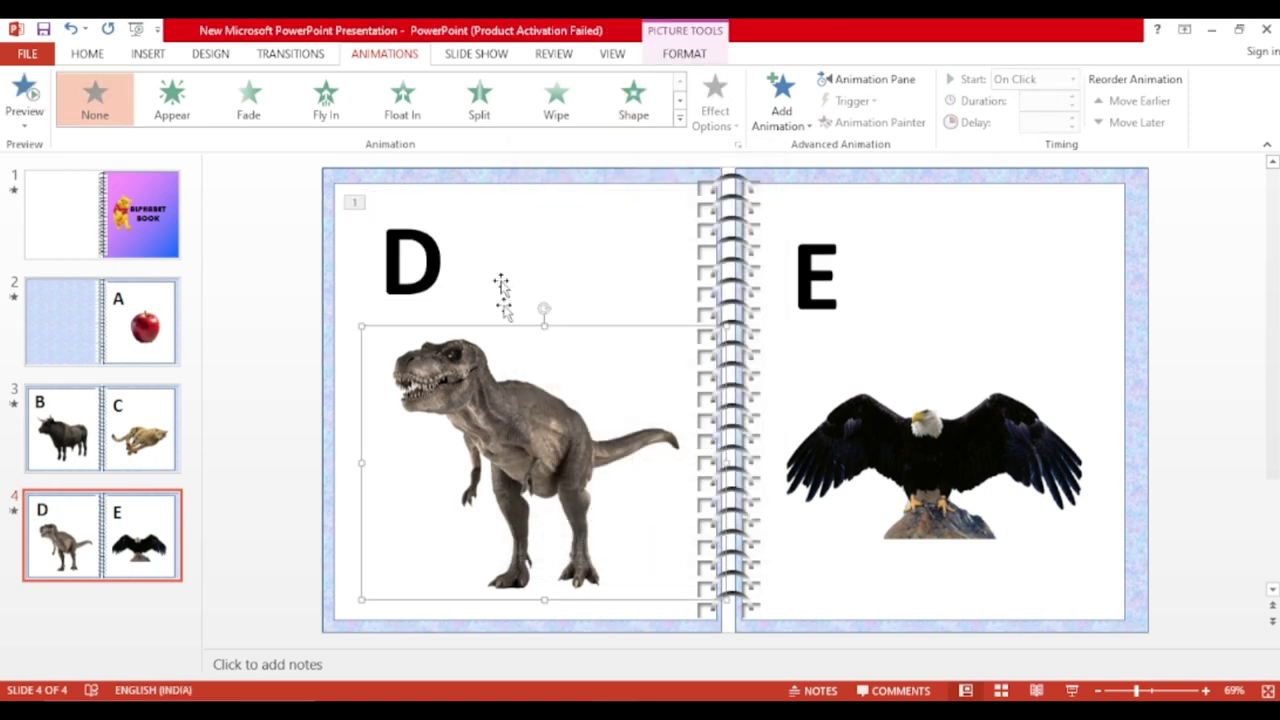
{"action": "left_click", "coordinate": [679, 118]}
{"action": "left_click", "coordinate": [403, 250]}
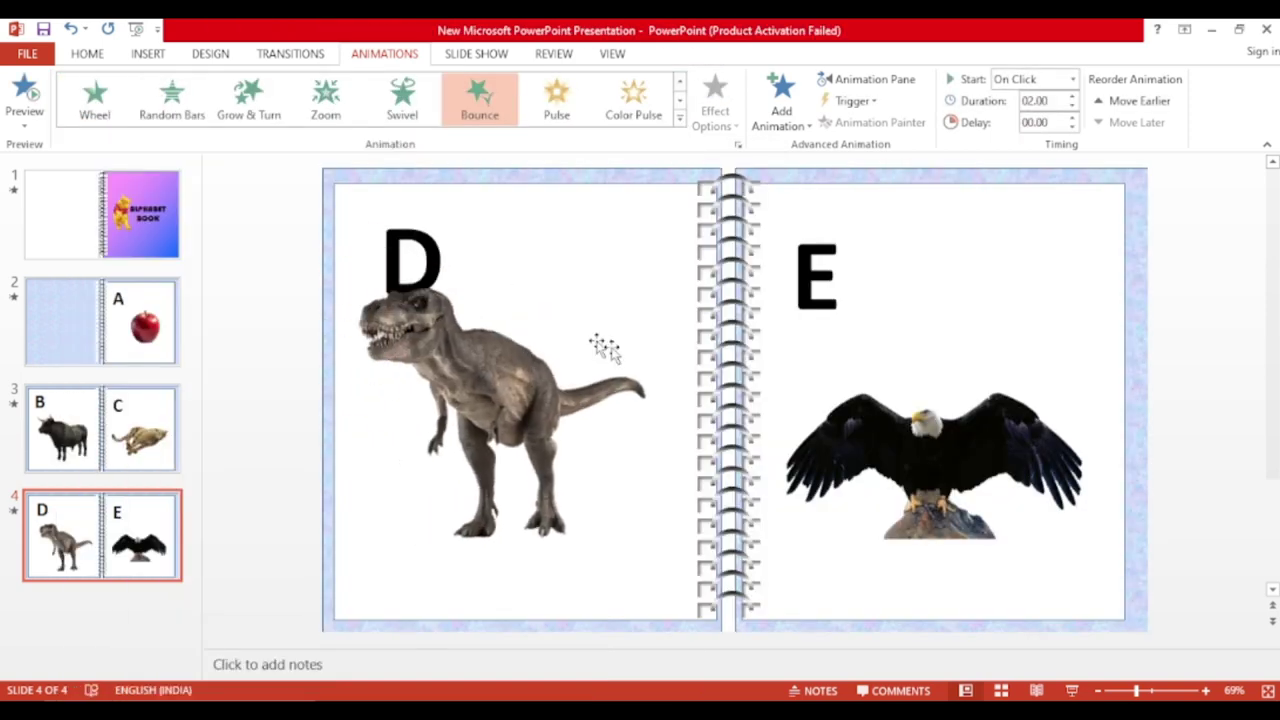
Give letter E a Circle entrance effect and make the eagle picture bounce in
{"action": "left_click", "coordinate": [816, 278]}
{"action": "left_click", "coordinate": [781, 105]}
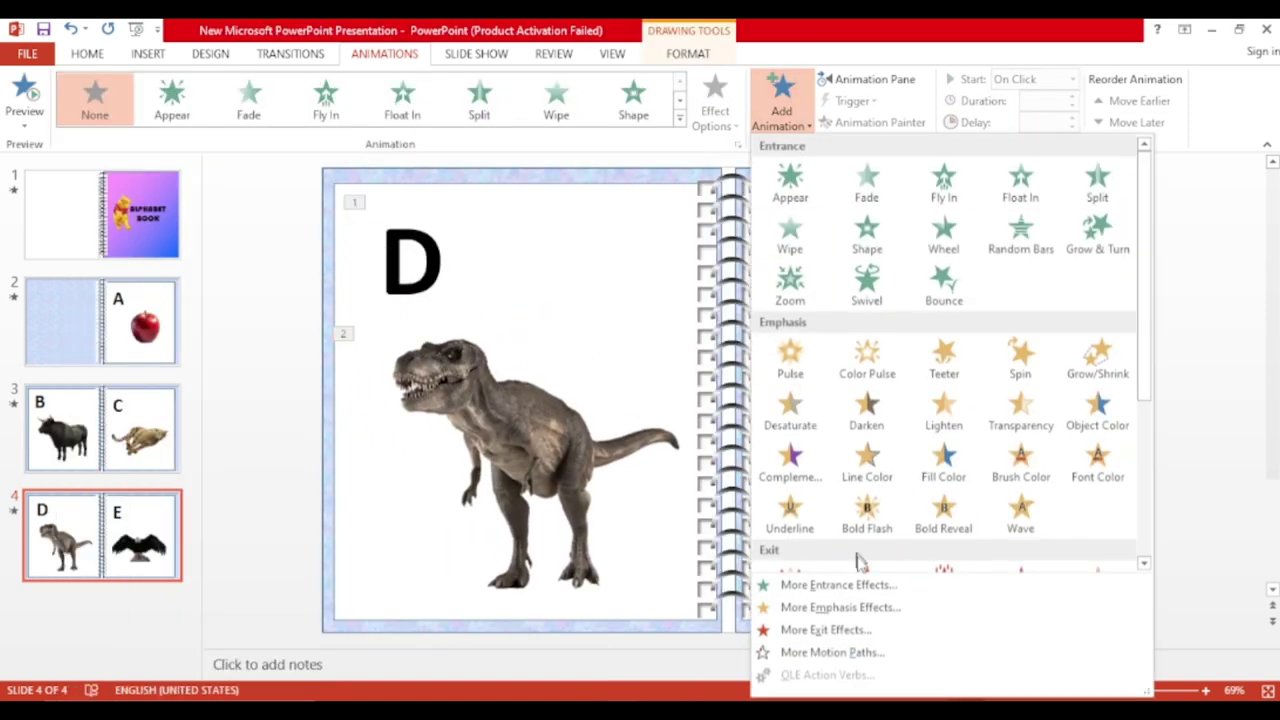
{"action": "left_click", "coordinate": [838, 584]}
{"action": "left_click", "coordinate": [556, 253]}
{"action": "left_click", "coordinate": [649, 547]}
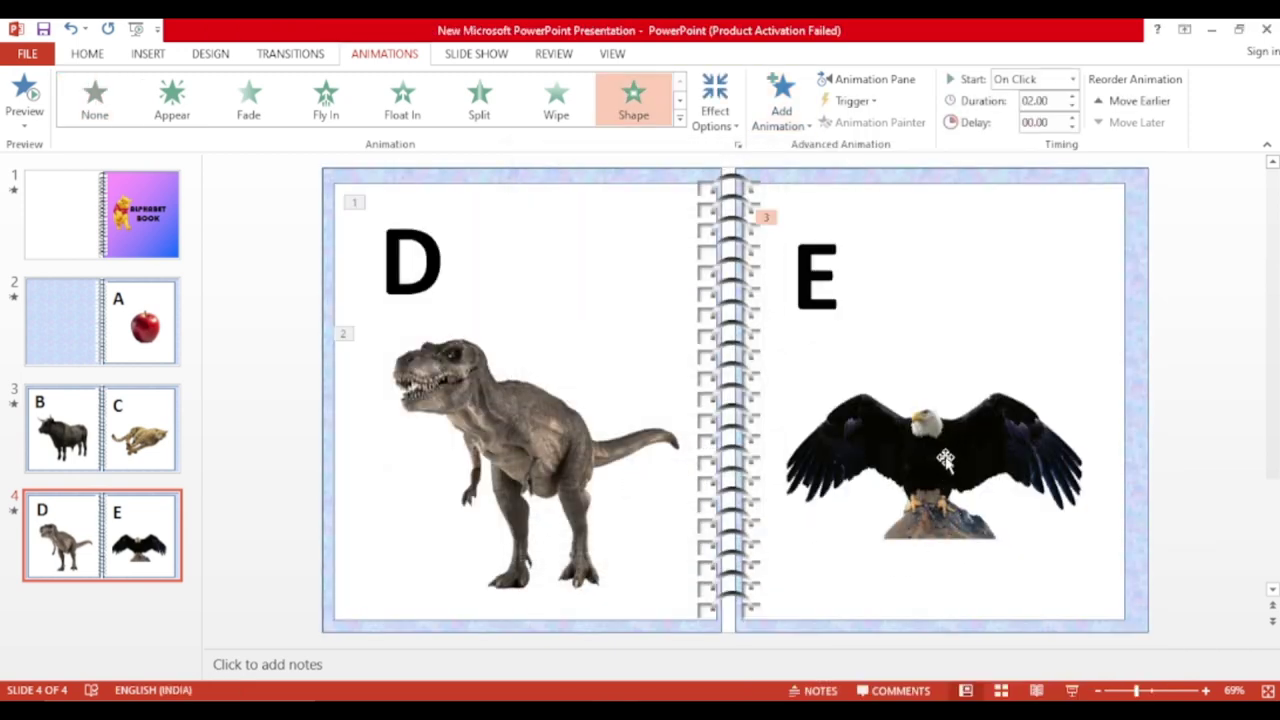
{"action": "left_click", "coordinate": [945, 460]}
{"action": "left_click", "coordinate": [681, 120]}
{"action": "left_click", "coordinate": [405, 258]}
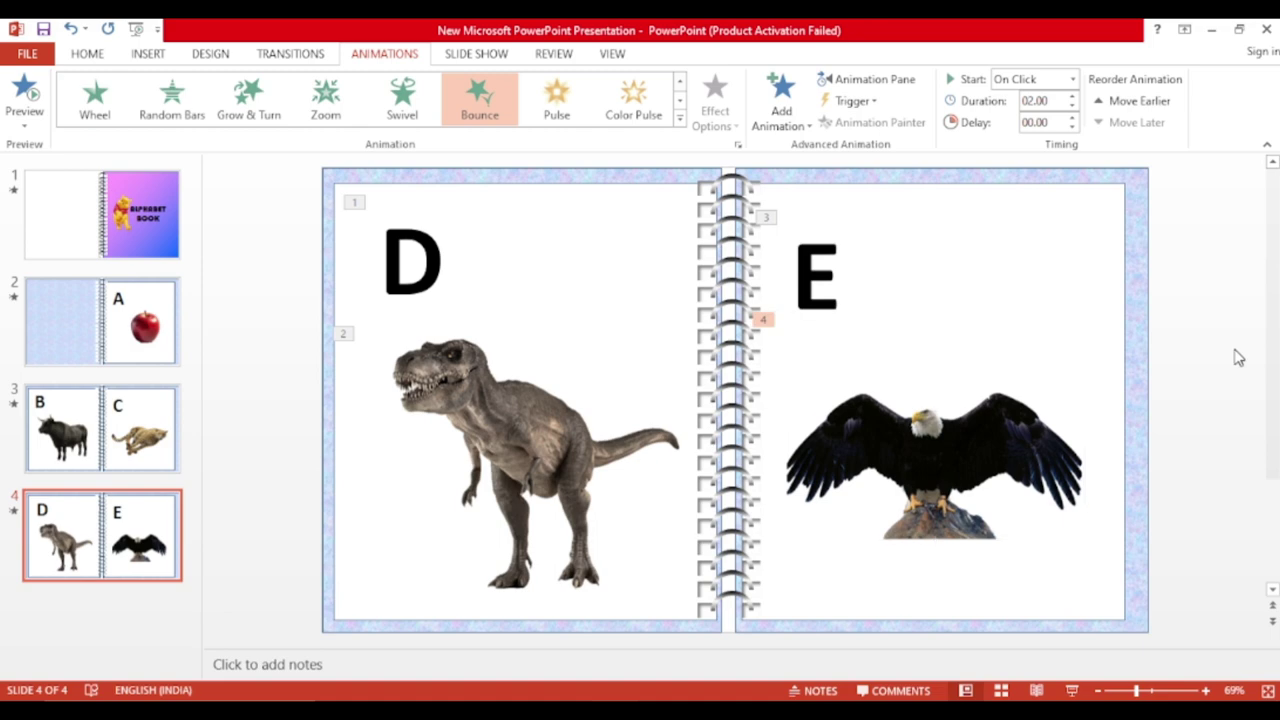
Duplicate the ALPHABET BOOK cover slide and move the copy to the end of the presentation
{"action": "left_click", "coordinate": [159, 216]}
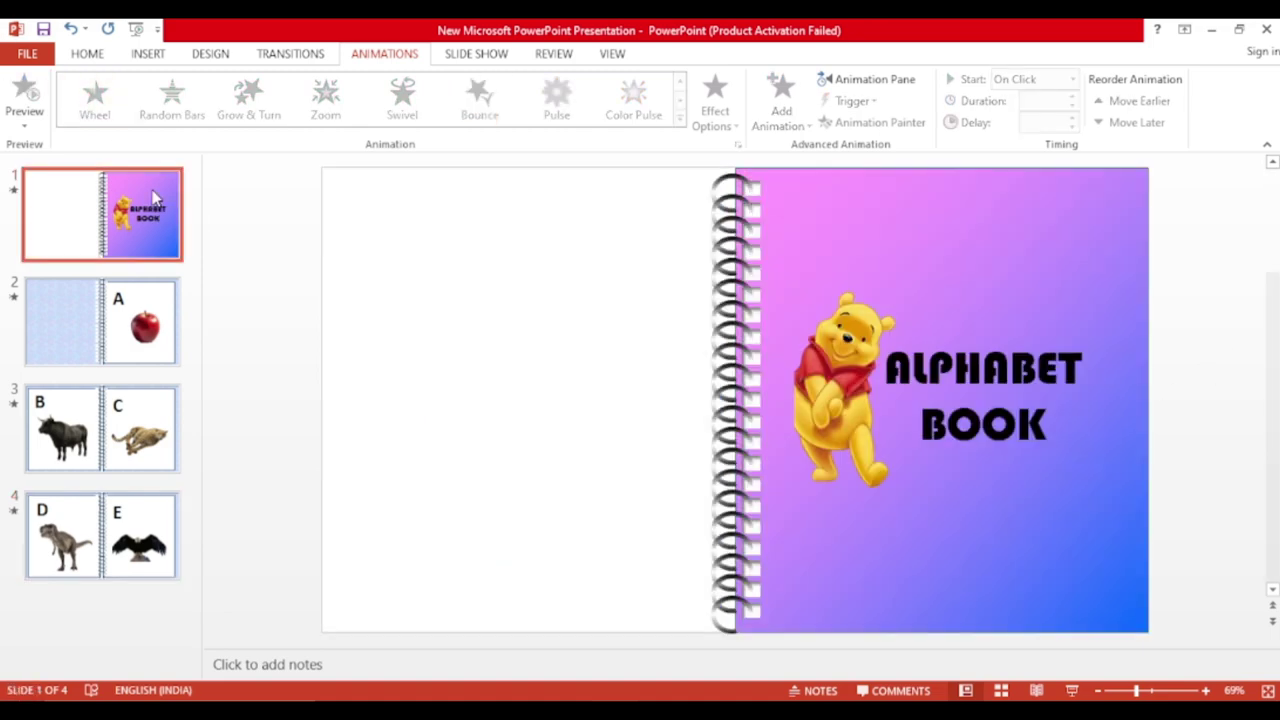
{"action": "right_click", "coordinate": [148, 203]}
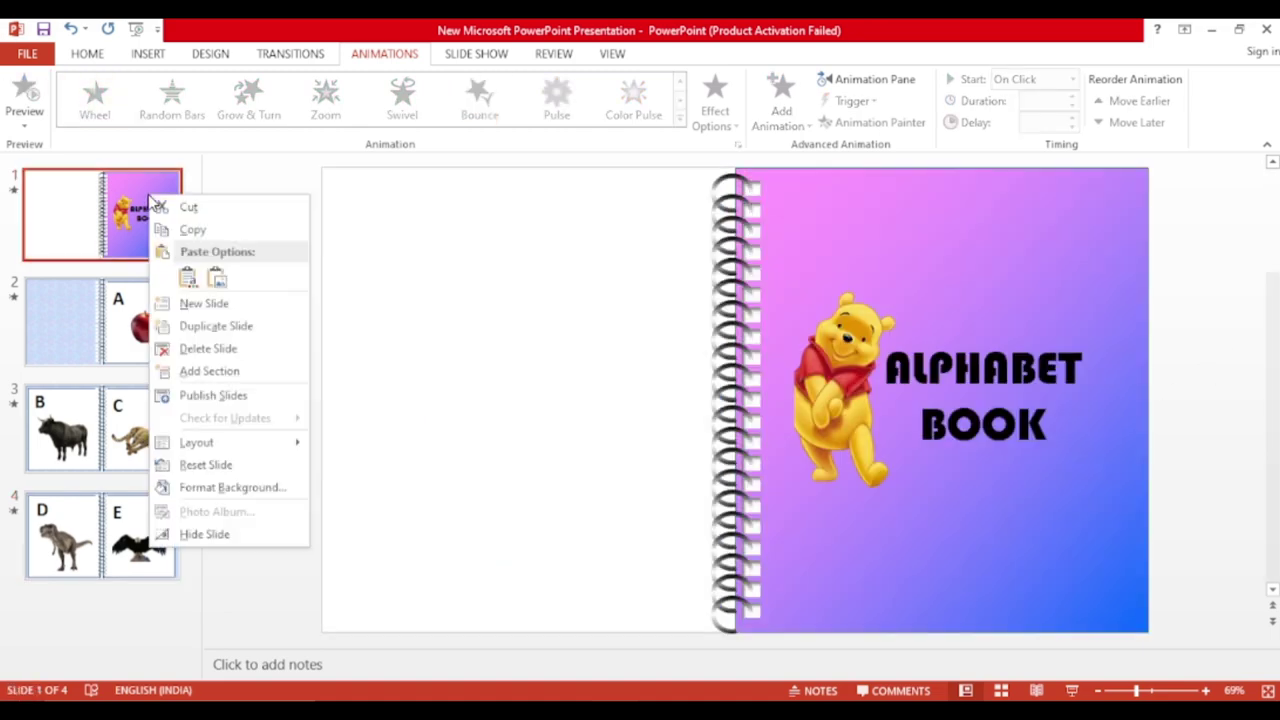
{"action": "left_click", "coordinate": [206, 331]}
{"action": "left_click_drag", "start_coordinate": [127, 318], "coordinate": [131, 586]}
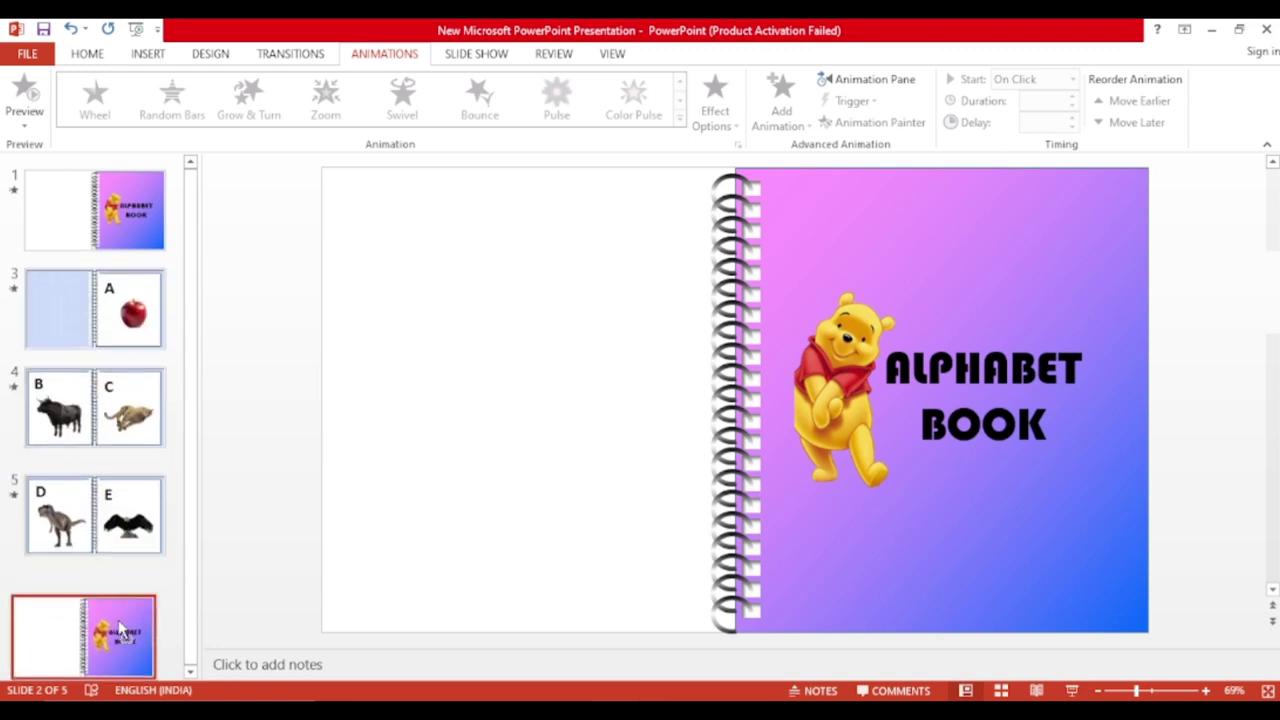
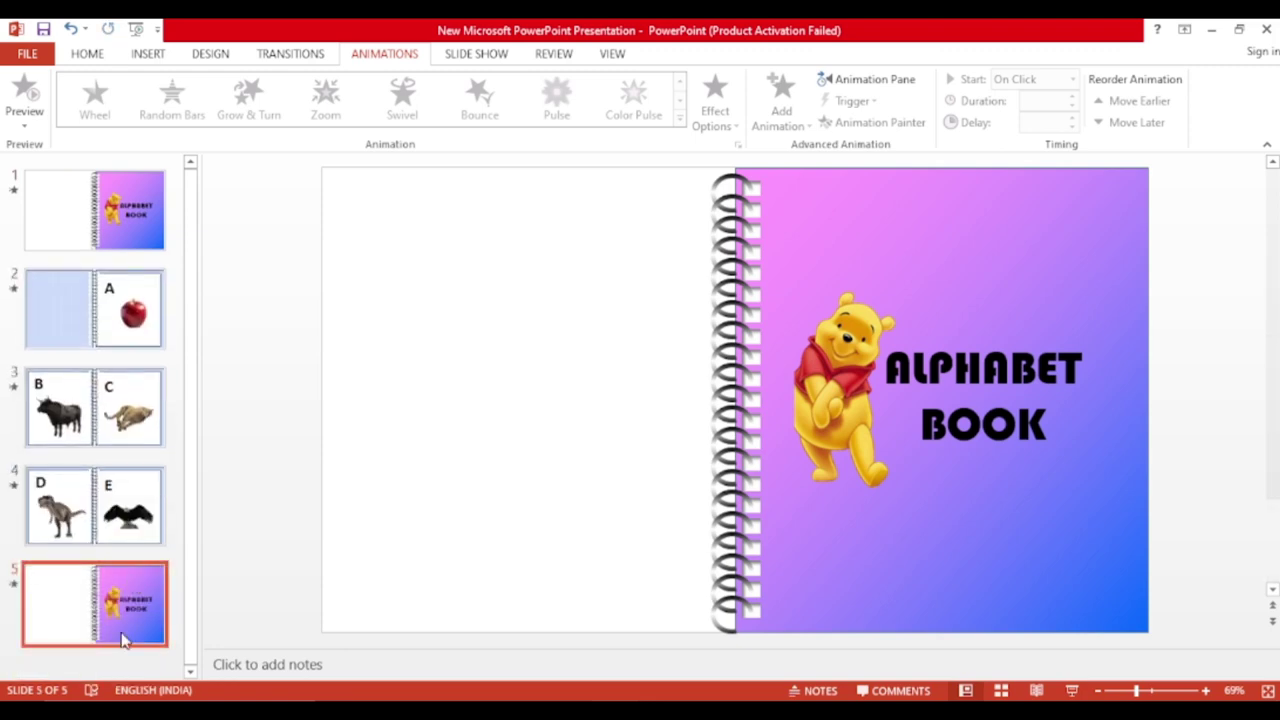
Move the gradient notebook cover to the slide's left half and delete the Pooh picture
{"action": "left_click", "coordinate": [911, 355]}
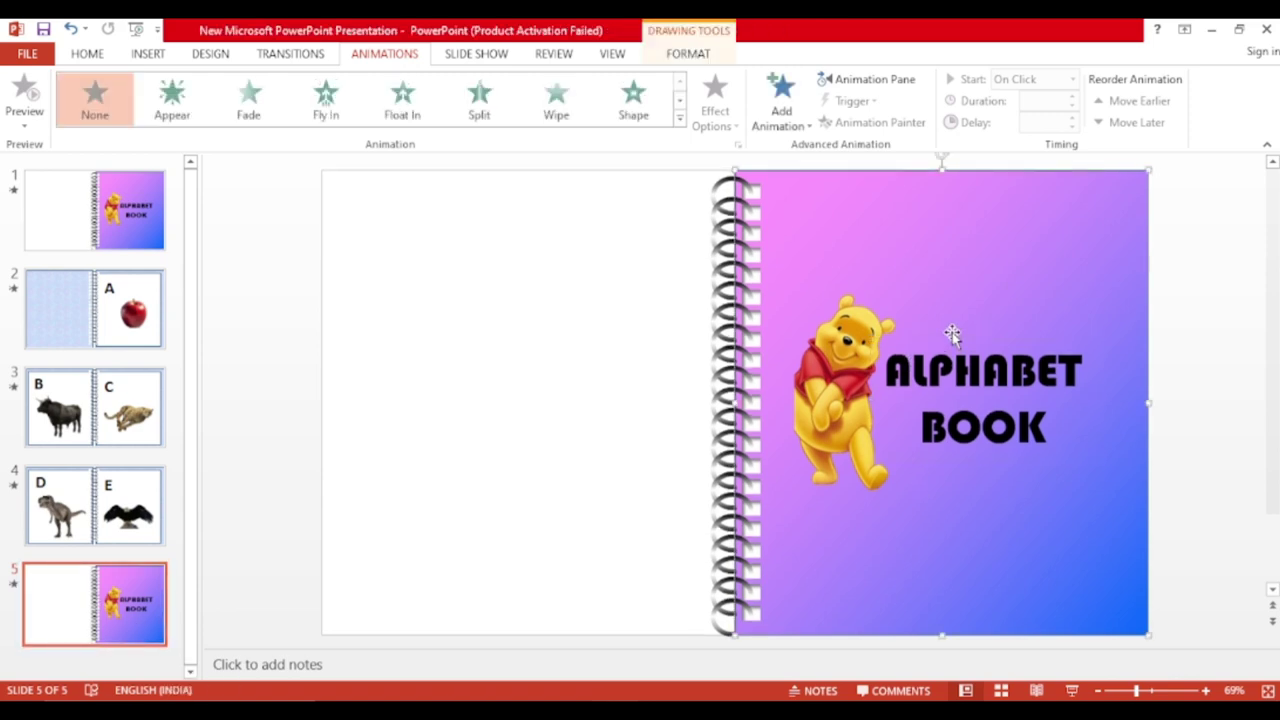
{"action": "left_click_drag", "start_coordinate": [952, 333], "coordinate": [545, 330]}
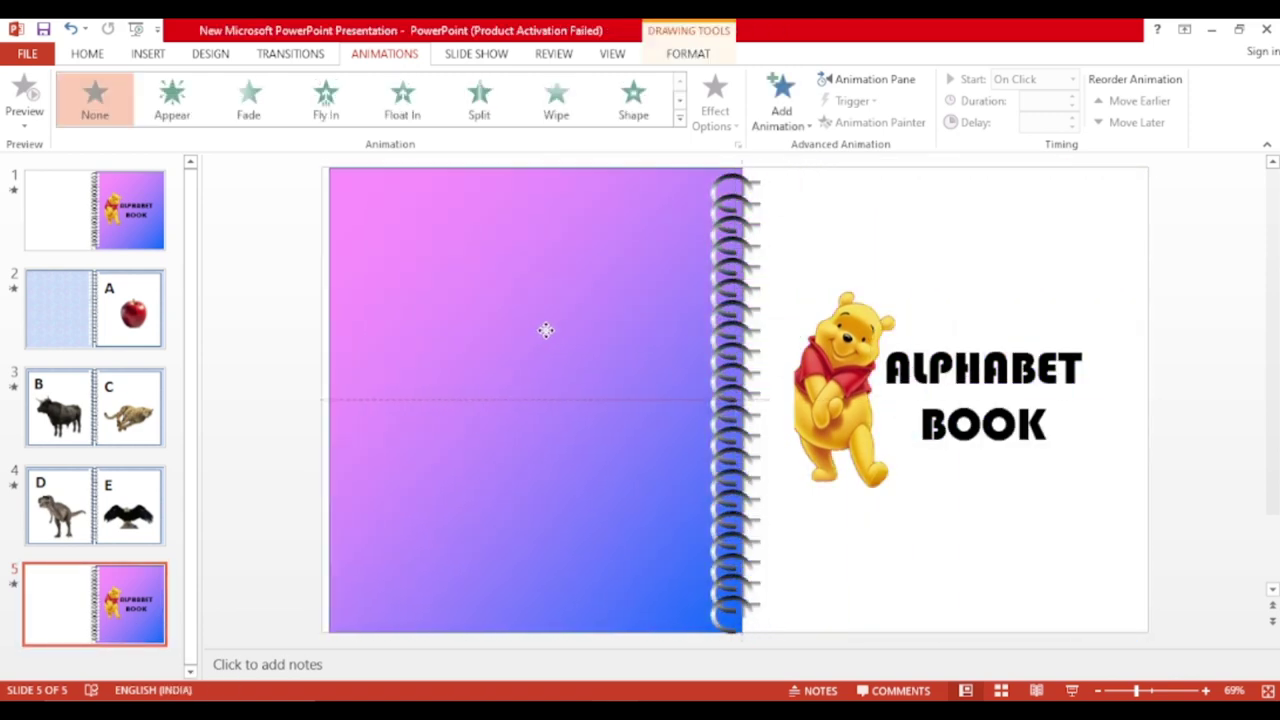
{"action": "left_click", "coordinate": [850, 335]}
{"action": "key", "text": "Delete"}
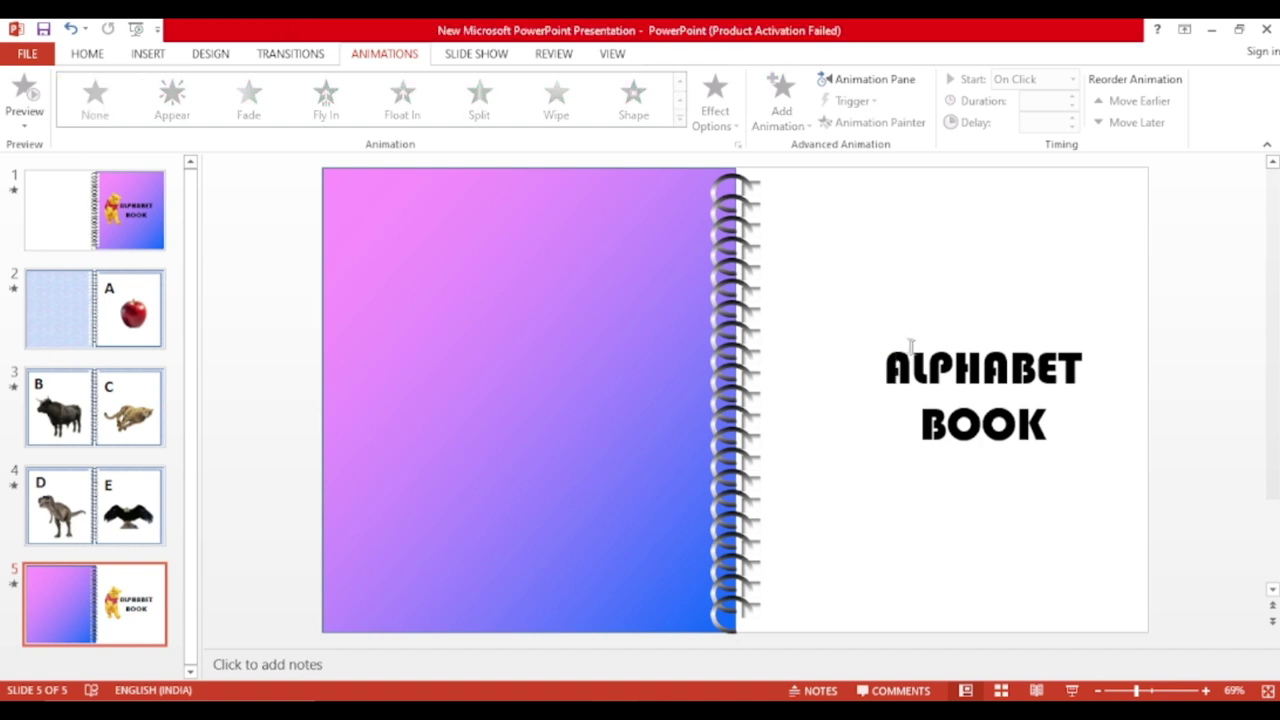
Move the title onto the left cover and retype it as THANK YOU on two lines
{"action": "left_click", "coordinate": [983, 370]}
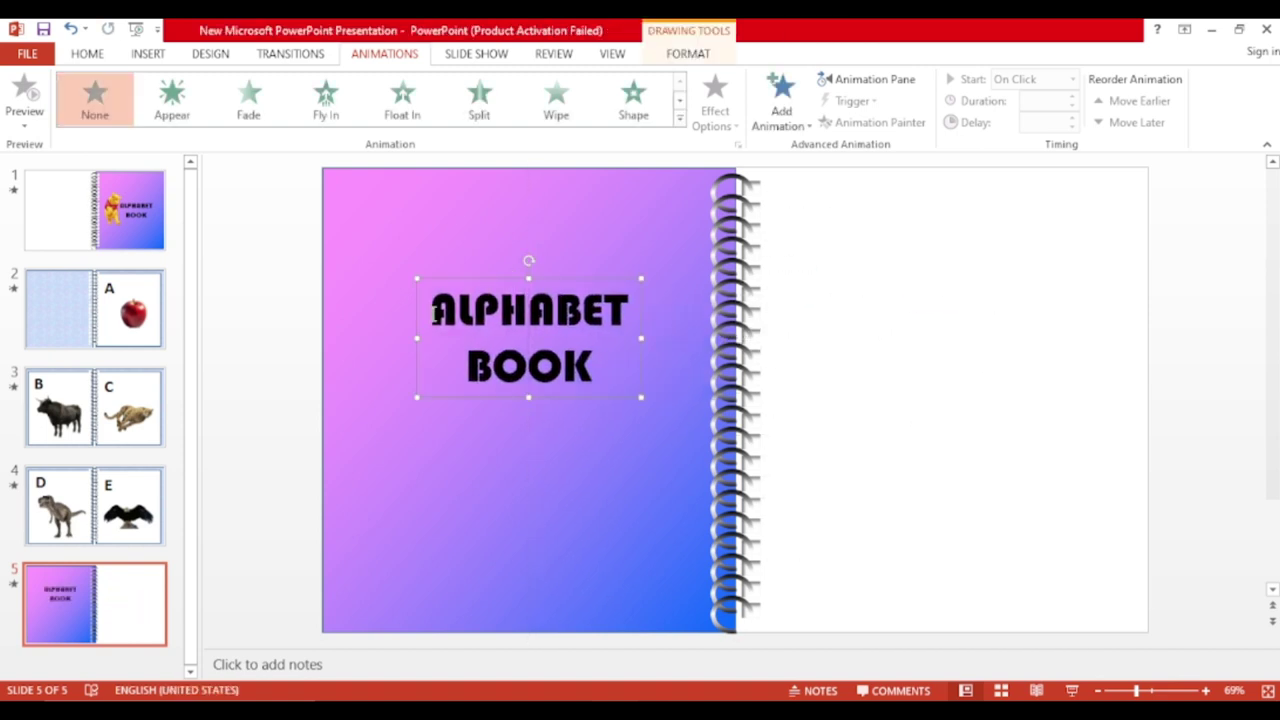
{"action": "left_click_drag", "start_coordinate": [970, 340], "coordinate": [424, 330]}
{"action": "key", "text": "ctrl+a"}
{"action": "type", "text": "T"}
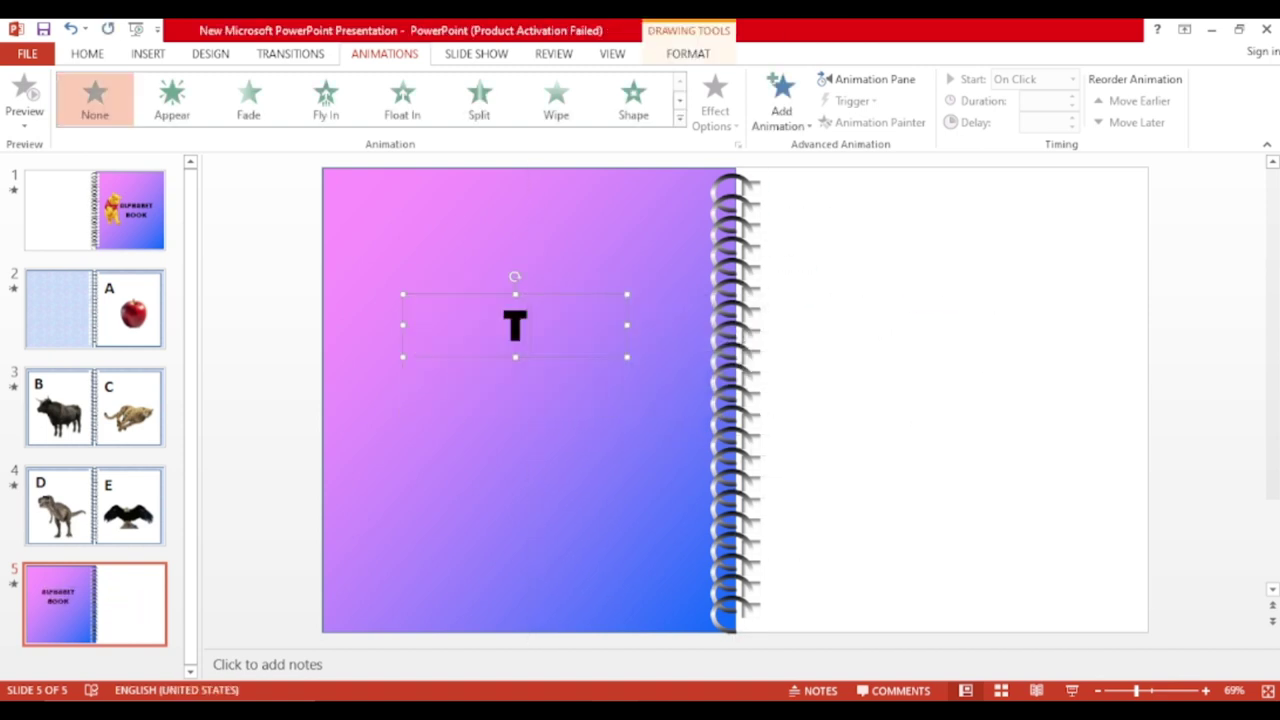
{"action": "type", "text": "HANK"}
{"action": "key", "text": "Return"}
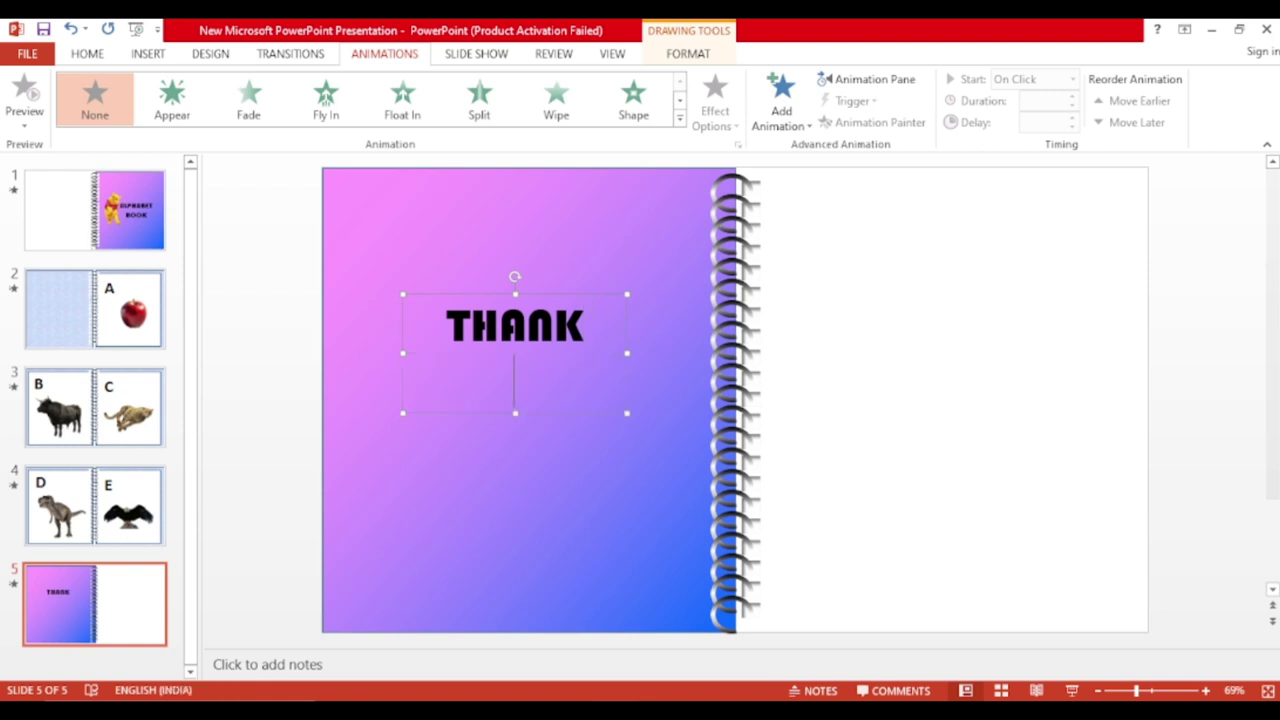
{"action": "type", "text": "YOU"}
{"action": "left_click", "coordinate": [812, 296]}
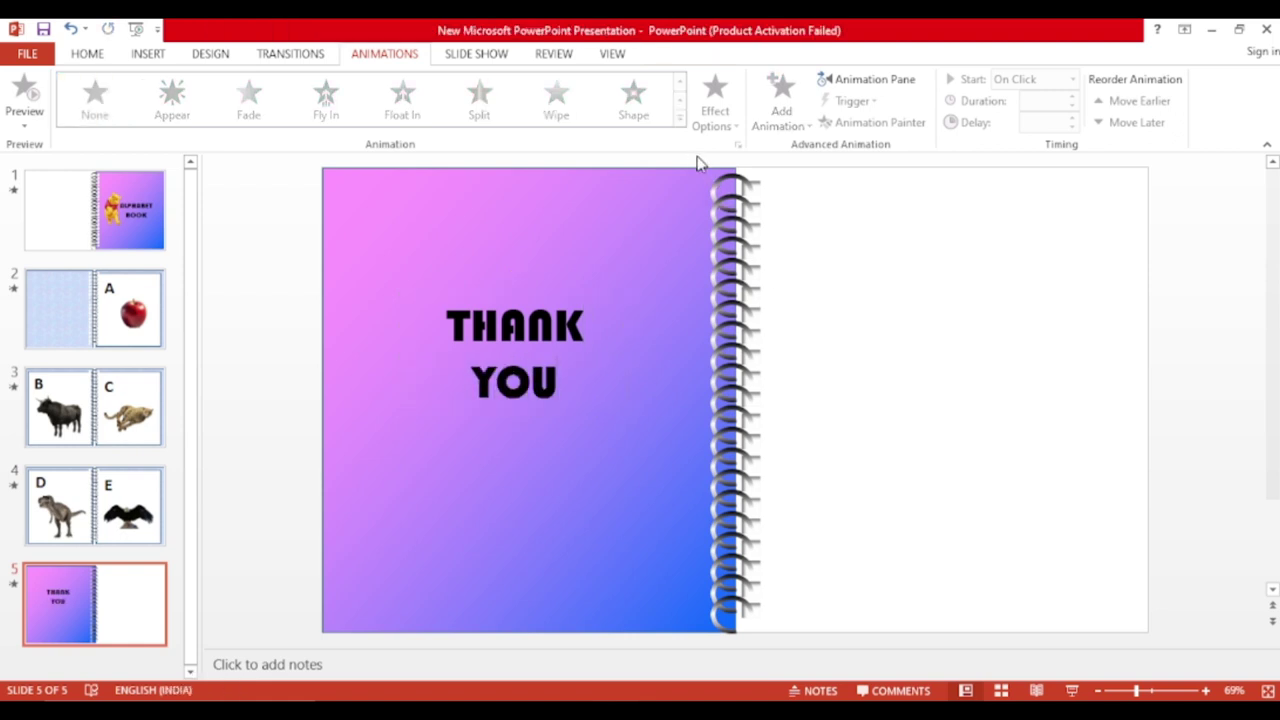
Group the spiral binding rings and flip the group horizontally
{"action": "left_click_drag", "start_coordinate": [698, 163], "coordinate": [803, 640]}
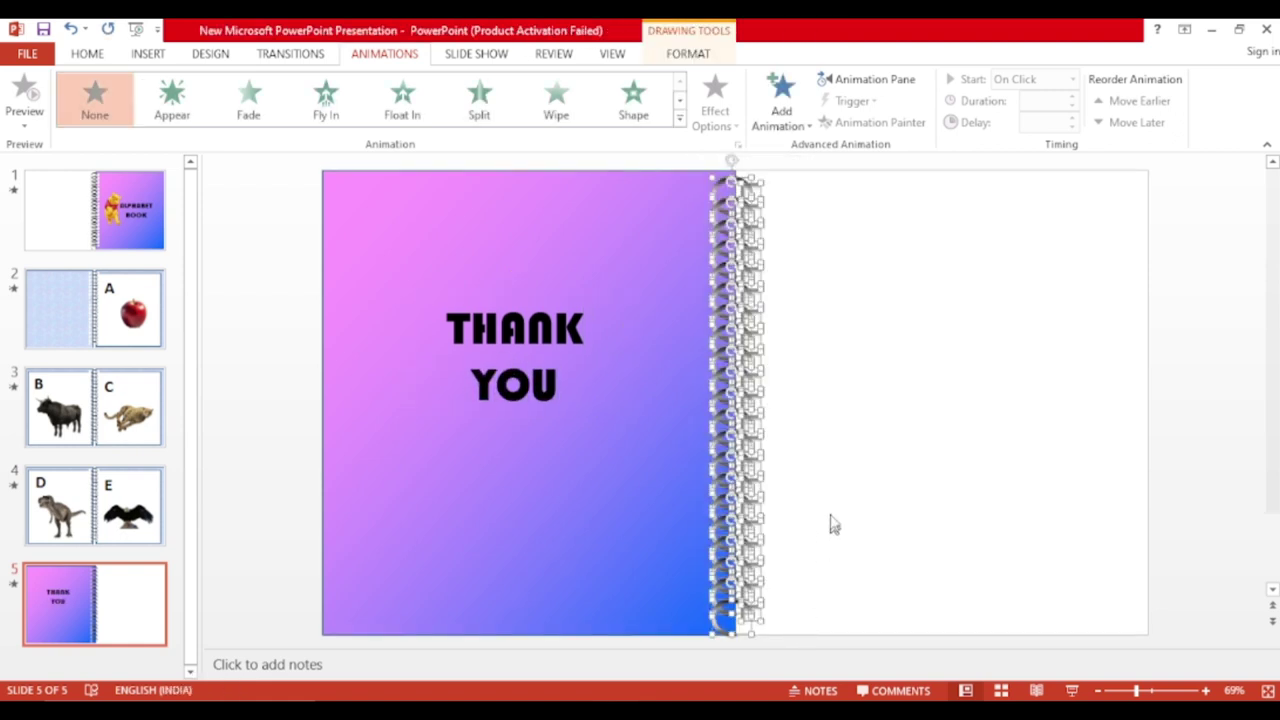
{"action": "left_click", "coordinate": [687, 54]}
{"action": "left_click", "coordinate": [960, 100]}
{"action": "left_click", "coordinate": [978, 123]}
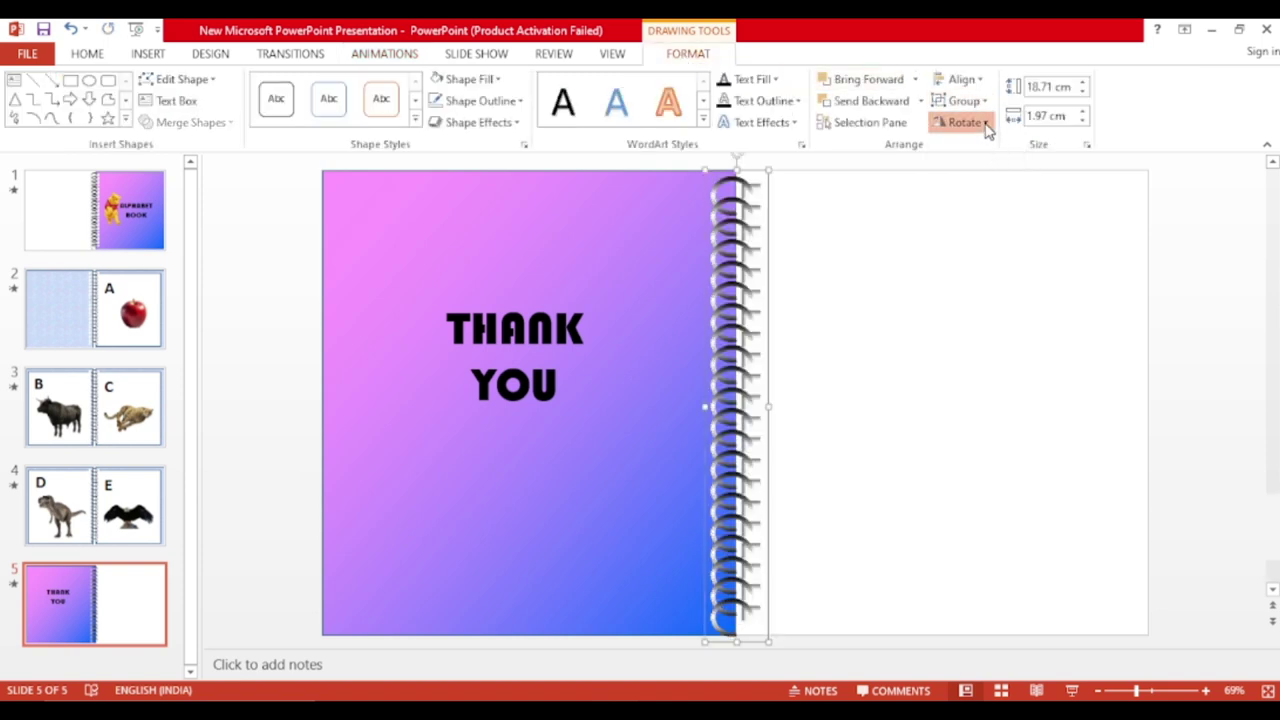
{"action": "left_click", "coordinate": [965, 122]}
{"action": "left_click", "coordinate": [1000, 213]}
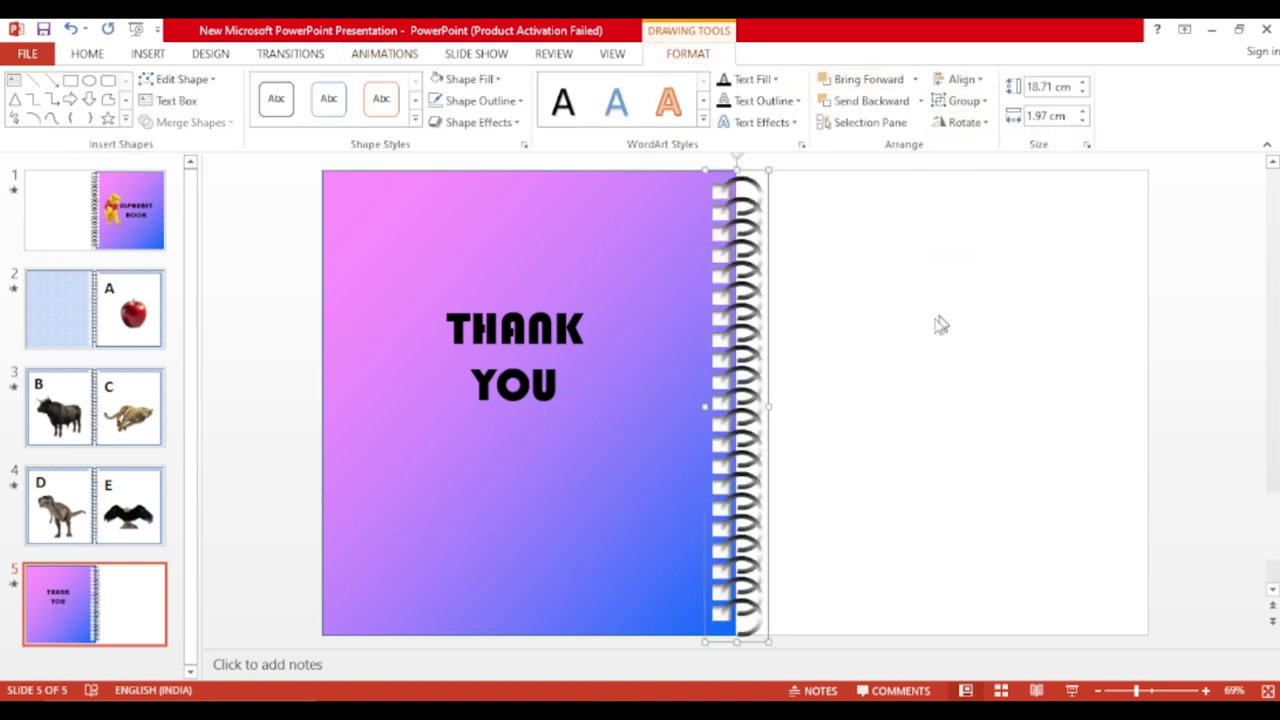
{"action": "left_click", "coordinate": [943, 323]}
{"action": "left_click", "coordinate": [70, 238]}
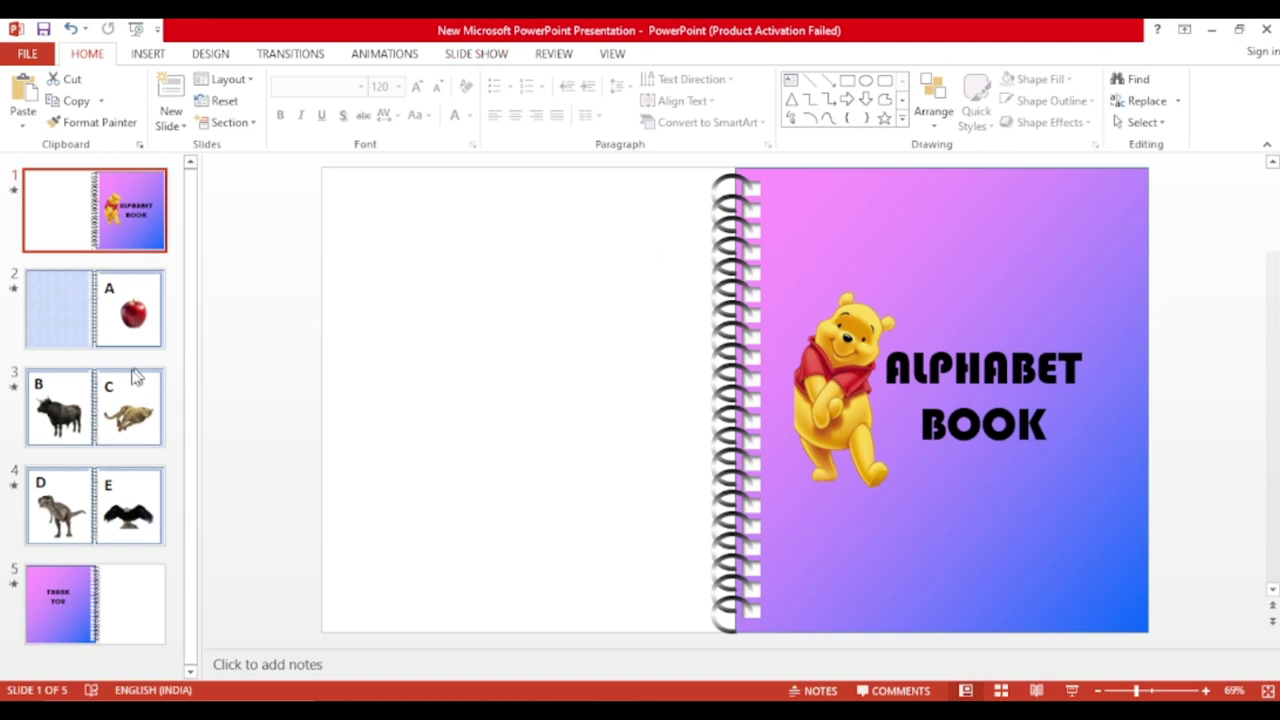
Draw a tall pink rounded rectangle on the lower right edge of slide 2's apple page
{"action": "left_click", "coordinate": [95, 308]}
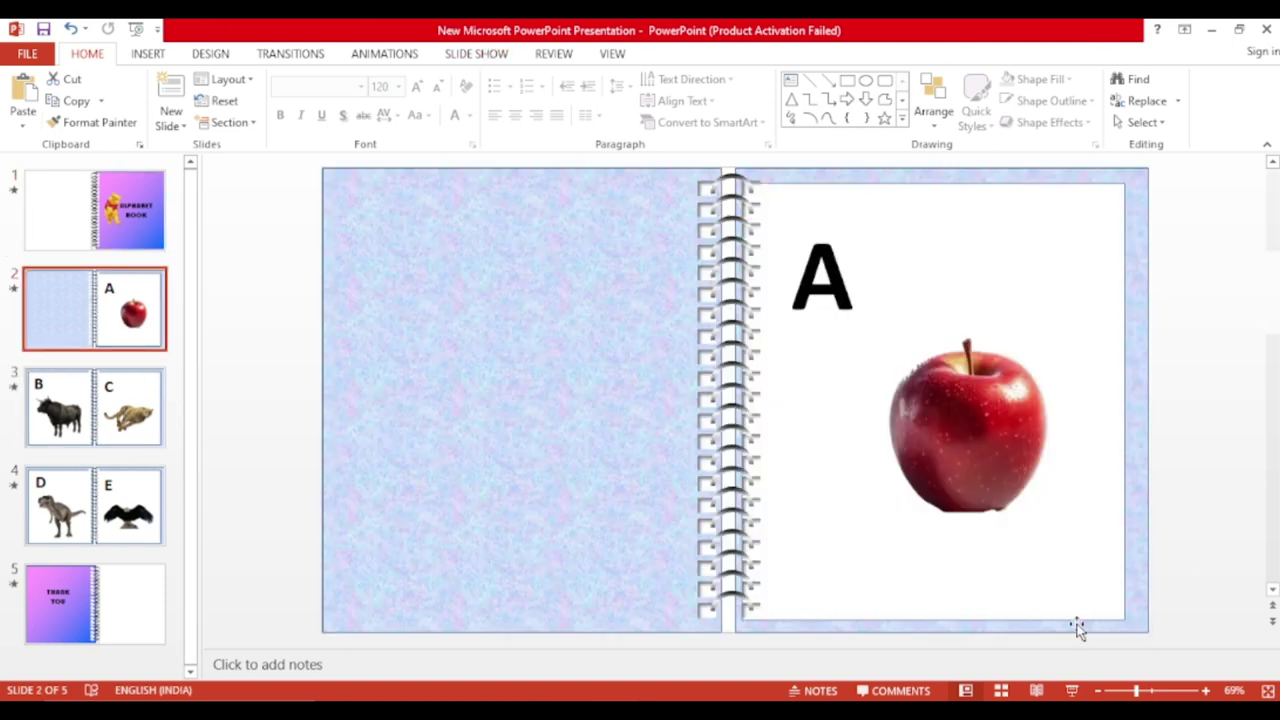
{"action": "left_click", "coordinate": [150, 55]}
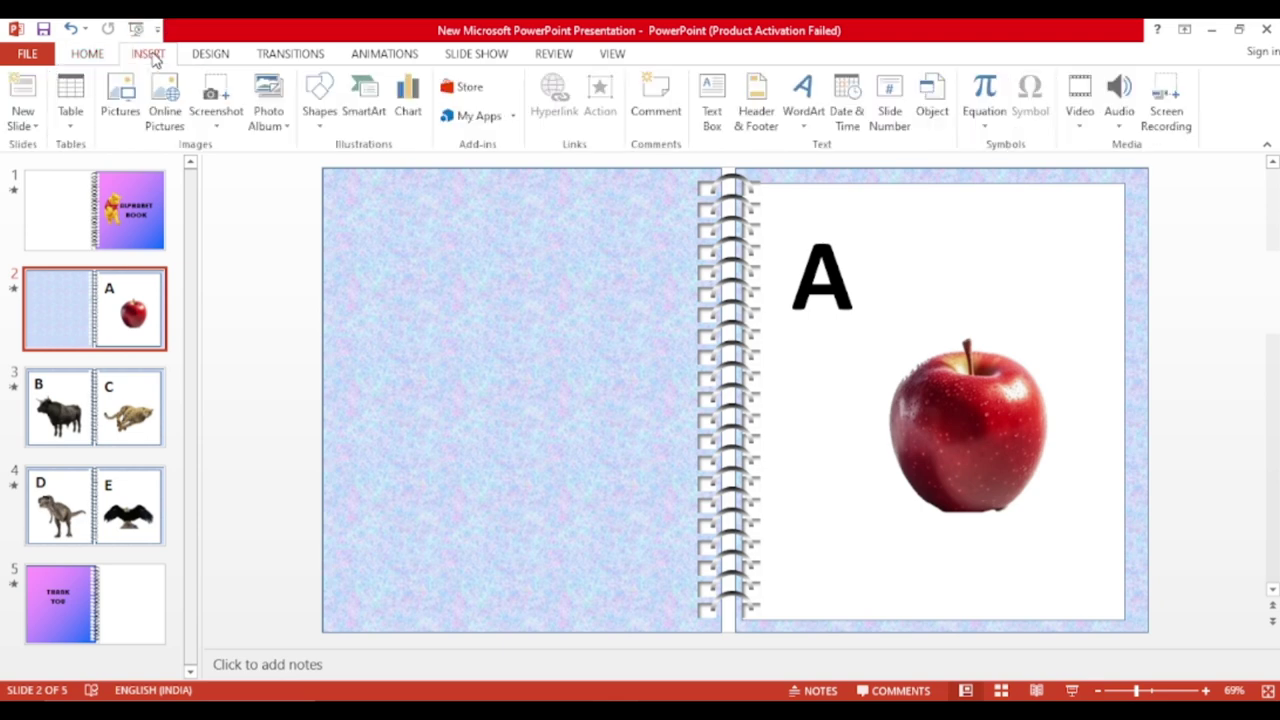
{"action": "left_click", "coordinate": [320, 118]}
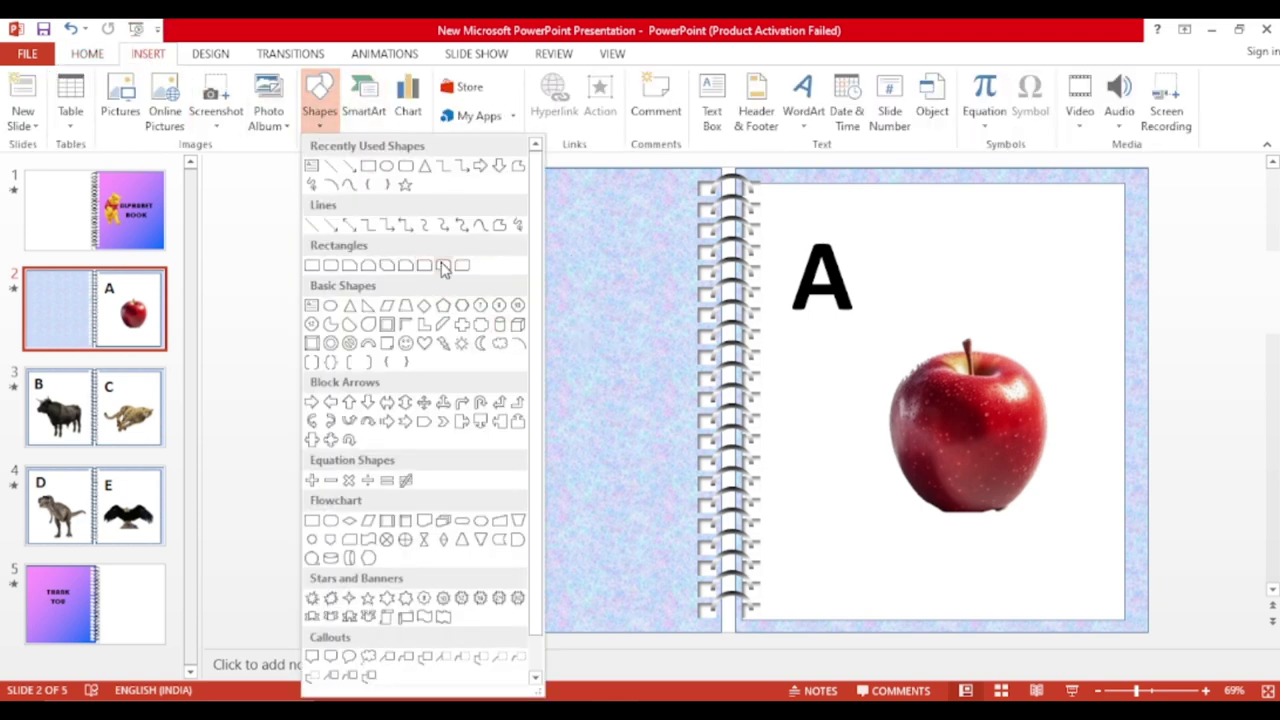
{"action": "left_click", "coordinate": [329, 266]}
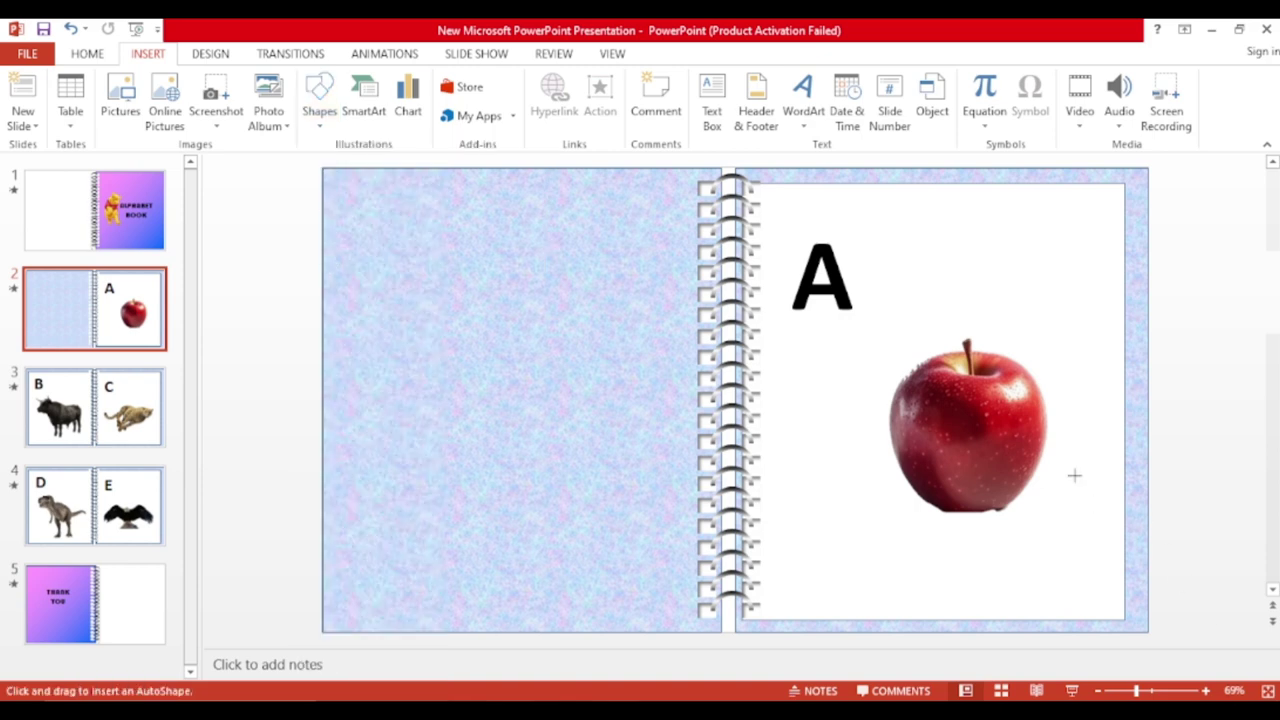
{"action": "left_click_drag", "start_coordinate": [1074, 468], "coordinate": [1114, 616]}
{"action": "left_click_drag", "start_coordinate": [1100, 557], "coordinate": [1115, 559]}
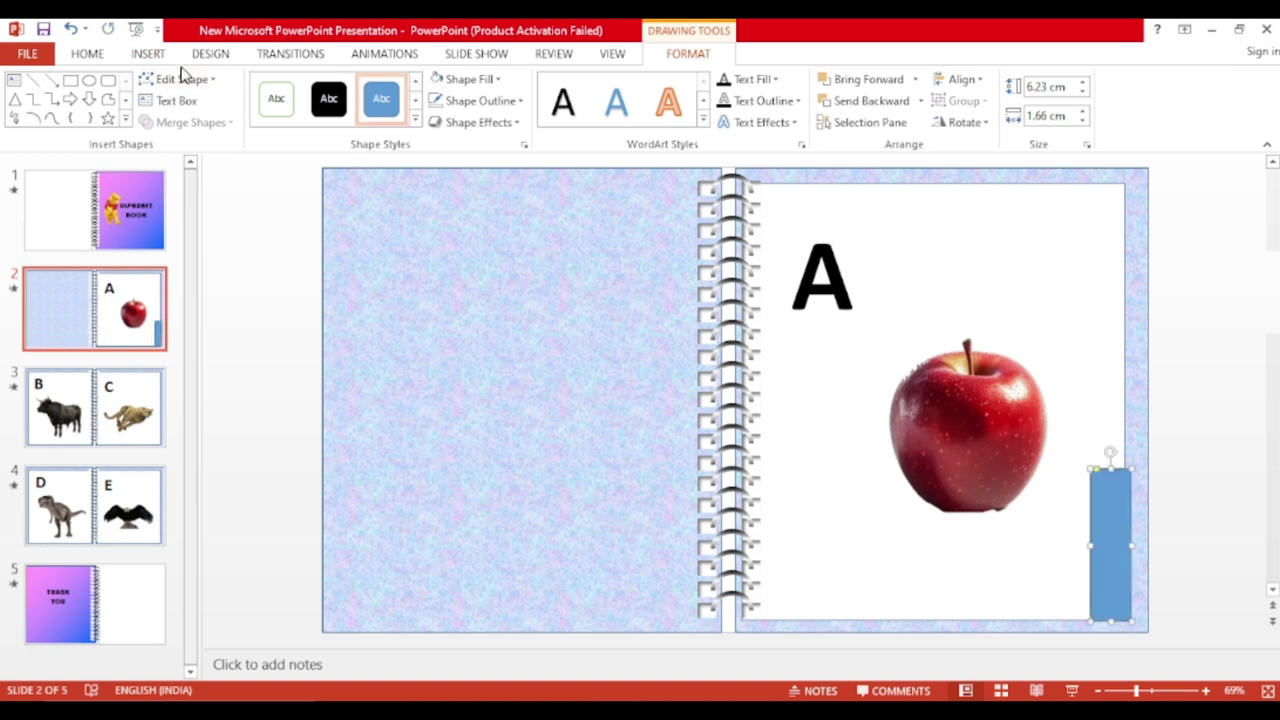
{"action": "left_click", "coordinate": [470, 79]}
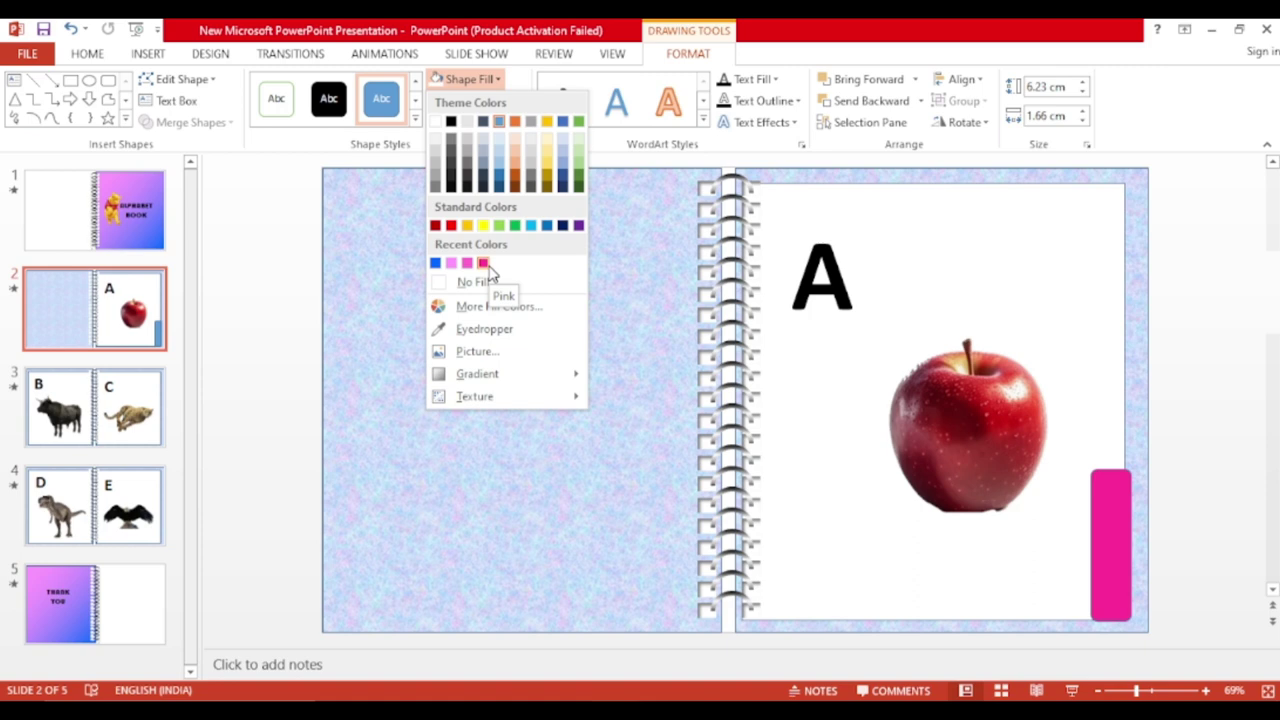
{"action": "left_click", "coordinate": [487, 265]}
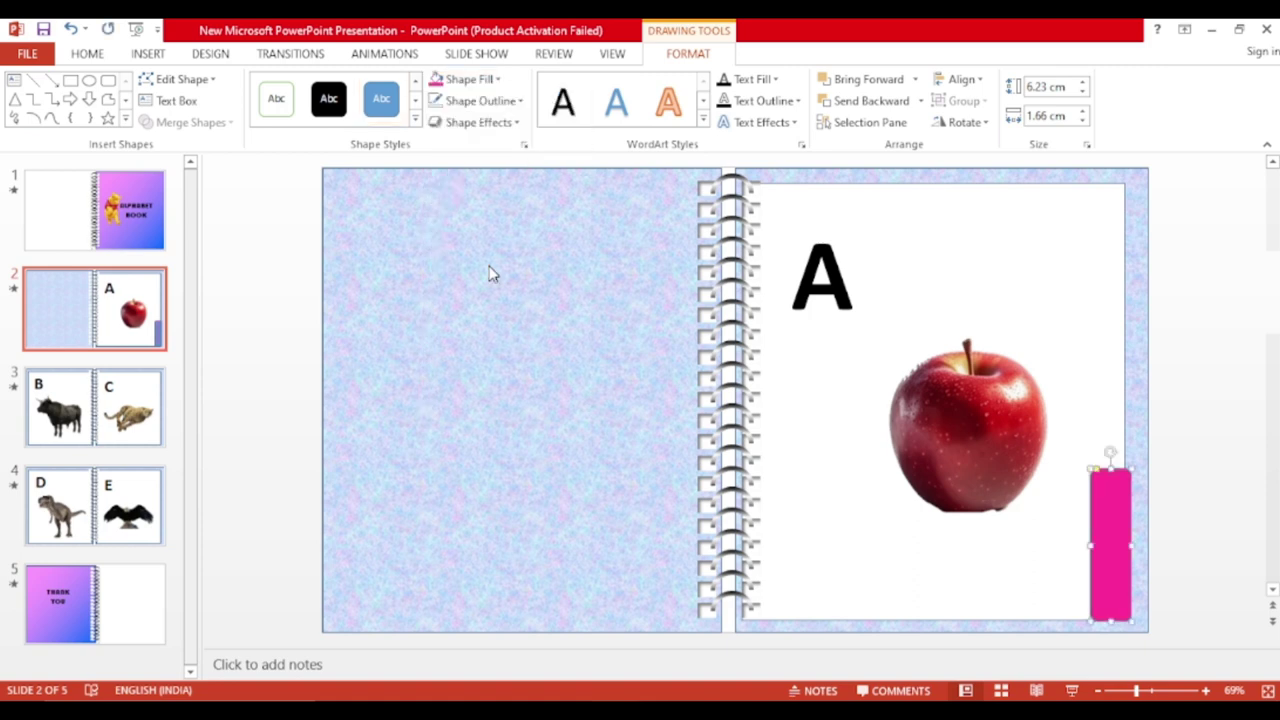
Add a text box reading PAGE-1 in bold, 24 pt
{"action": "left_click", "coordinate": [14, 80]}
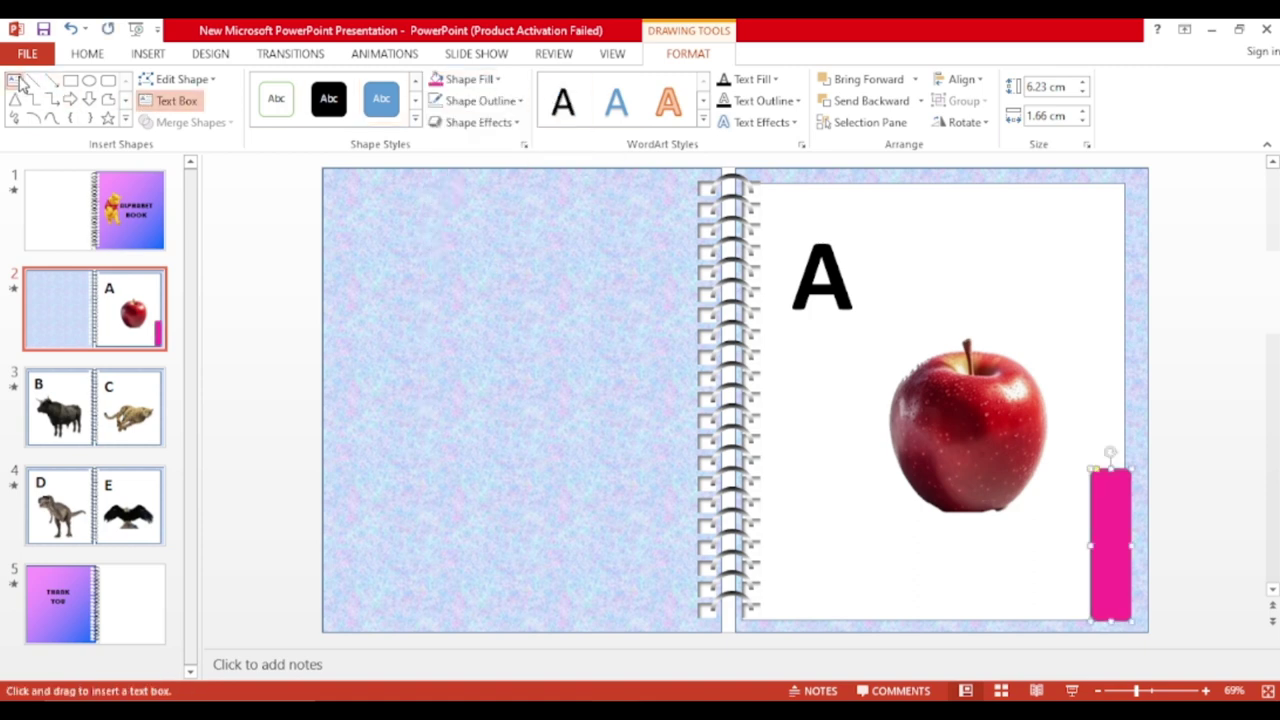
{"action": "mouse_move", "coordinate": [805, 522]}
{"action": "left_mouse_down"}
{"action": "mouse_move", "coordinate": [866, 569]}
{"action": "mouse_move", "coordinate": [908, 580]}
{"action": "mouse_move", "coordinate": [848, 541]}
{"action": "left_mouse_up"}
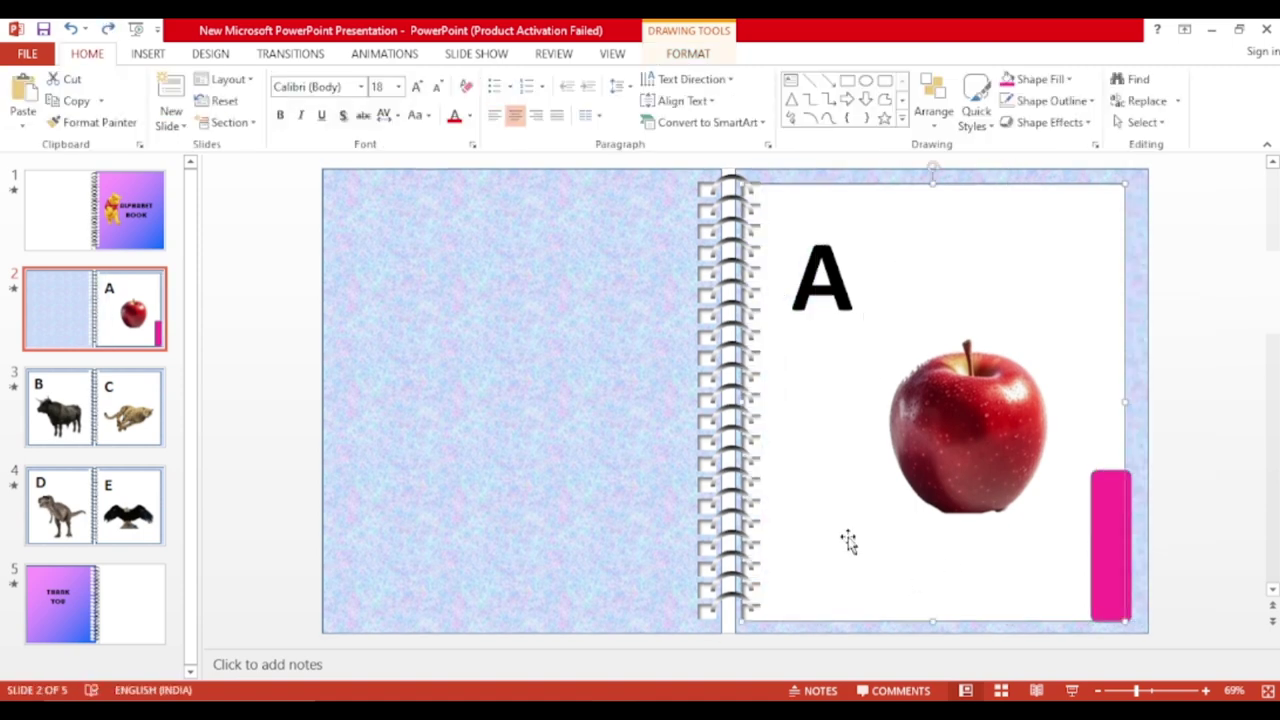
{"action": "left_click", "coordinate": [1114, 532]}
{"action": "left_click", "coordinate": [147, 53]}
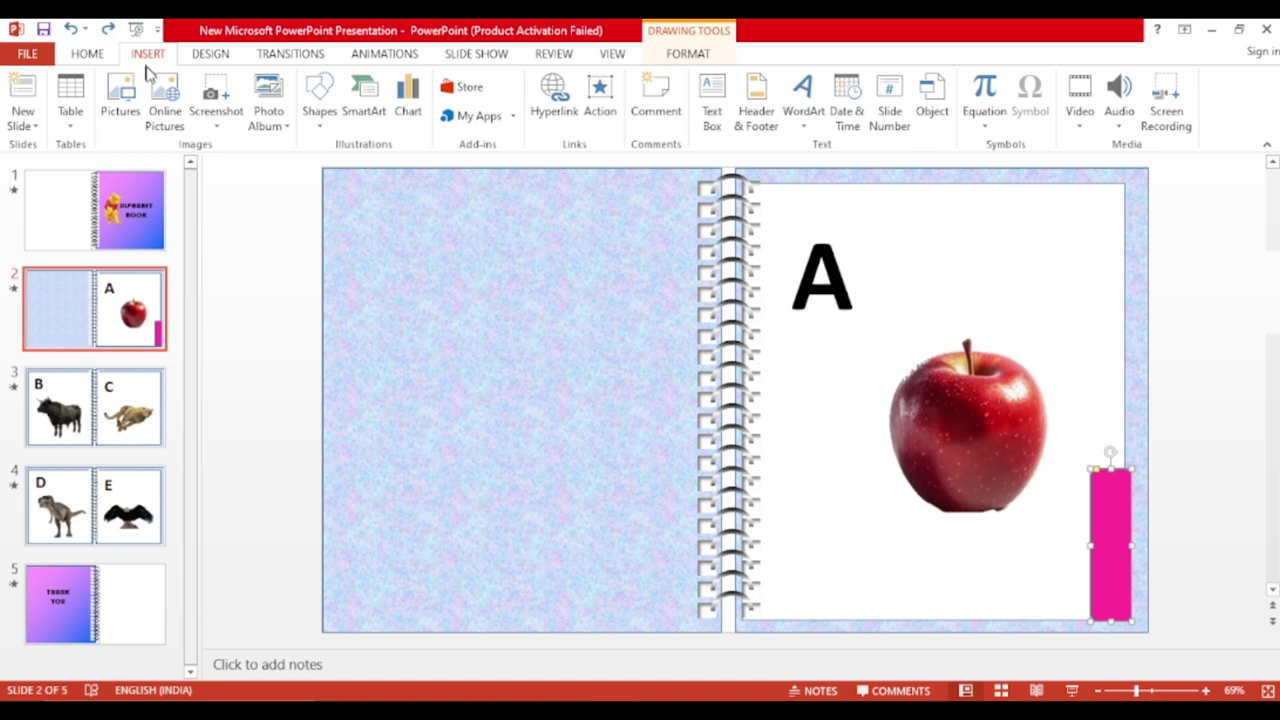
{"action": "left_click", "coordinate": [323, 133]}
{"action": "left_click", "coordinate": [313, 163]}
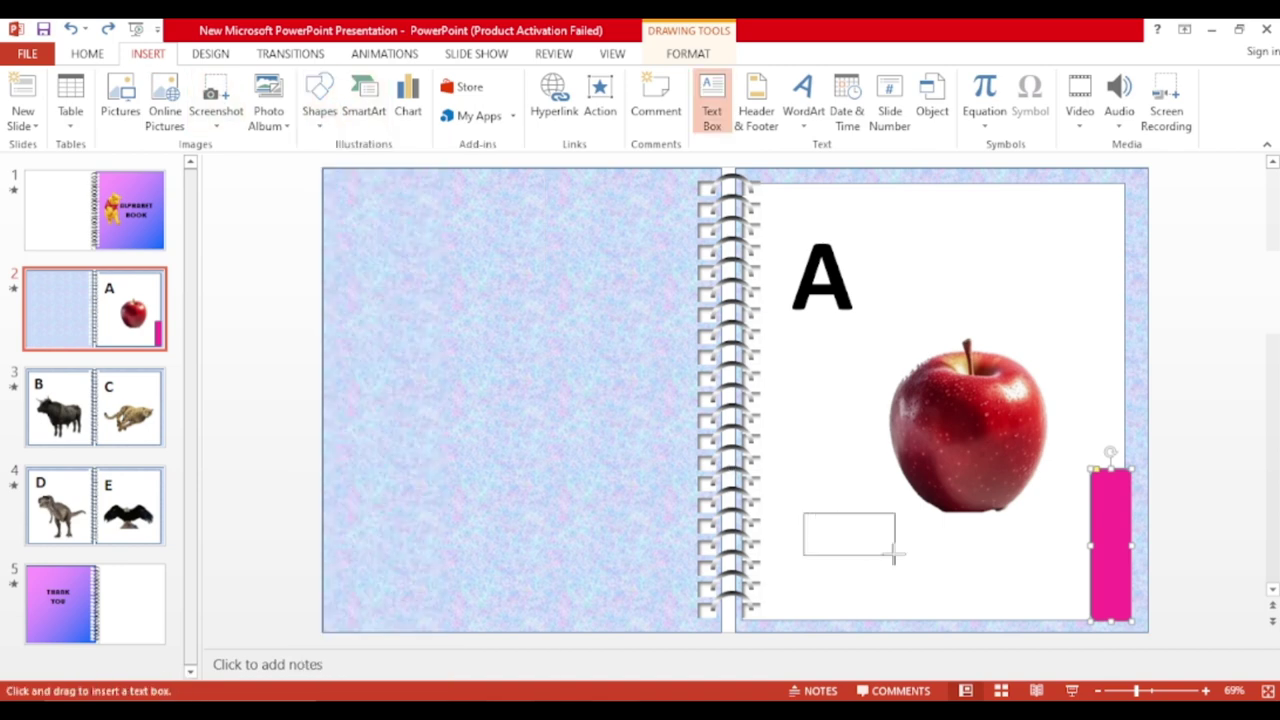
{"action": "left_click_drag", "start_coordinate": [806, 512], "coordinate": [934, 556]}
{"action": "type", "text": "PAGE-1"}
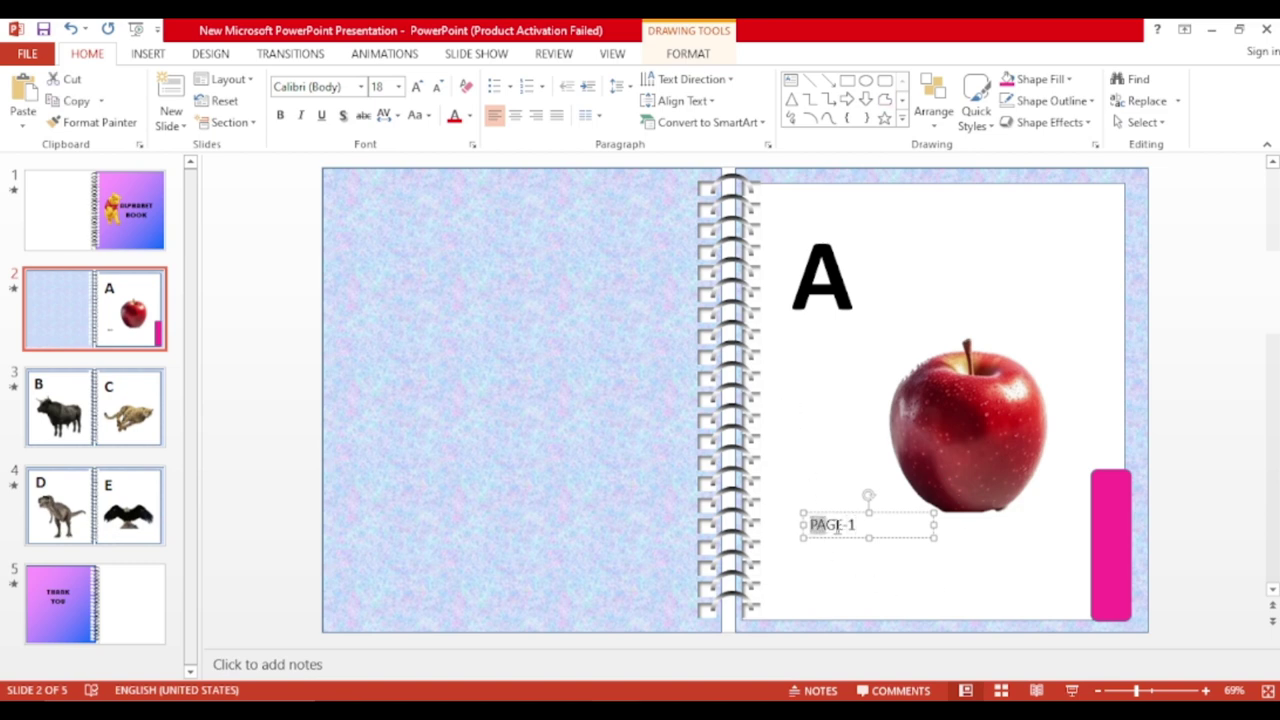
{"action": "left_click_drag", "start_coordinate": [808, 524], "coordinate": [858, 524]}
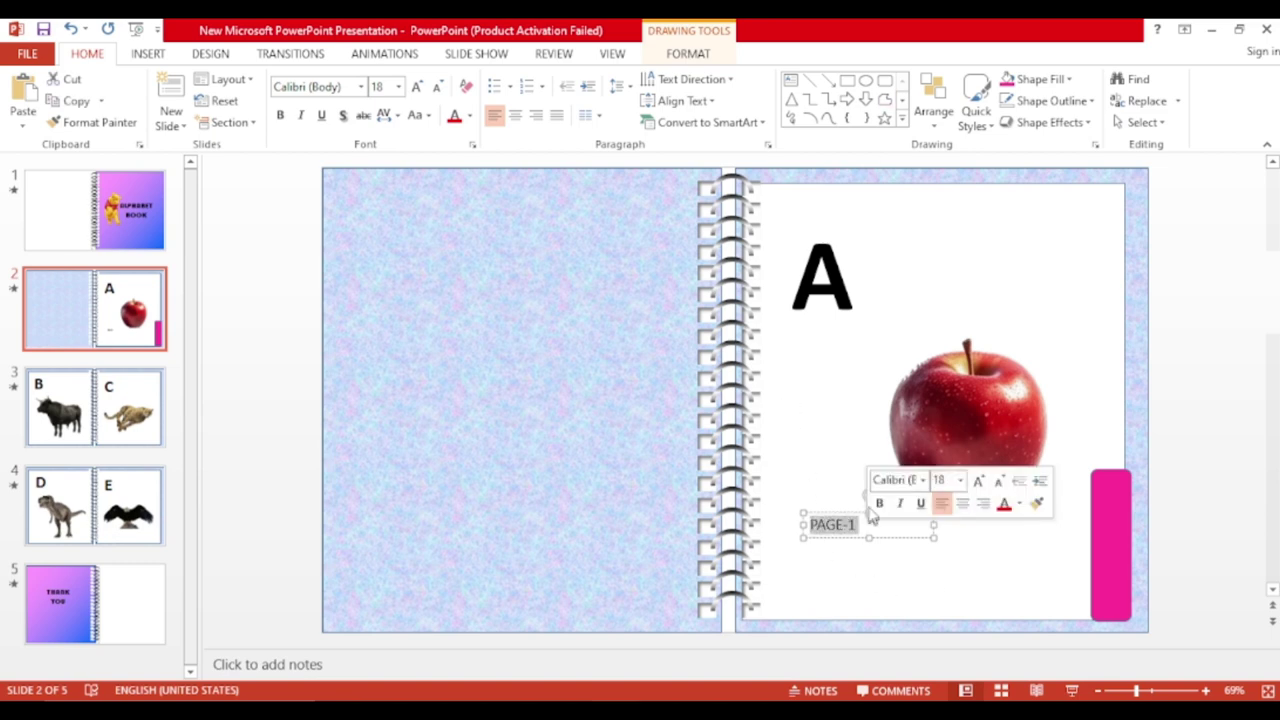
{"action": "left_click", "coordinate": [879, 503]}
{"action": "left_click", "coordinate": [979, 481]}
{"action": "left_click", "coordinate": [979, 481]}
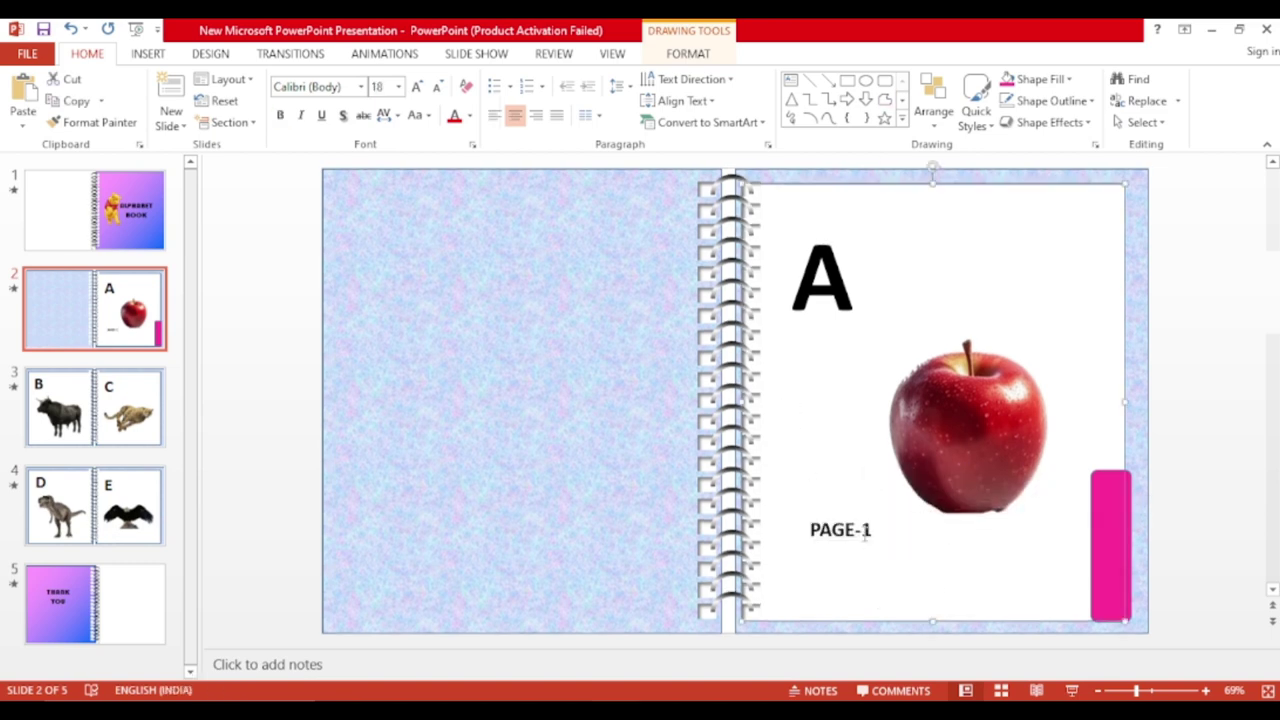
Rotate the PAGE-1 text 270°, fit it onto the pink tab, and enlarge it to 28 pt
{"action": "left_click", "coordinate": [690, 79]}
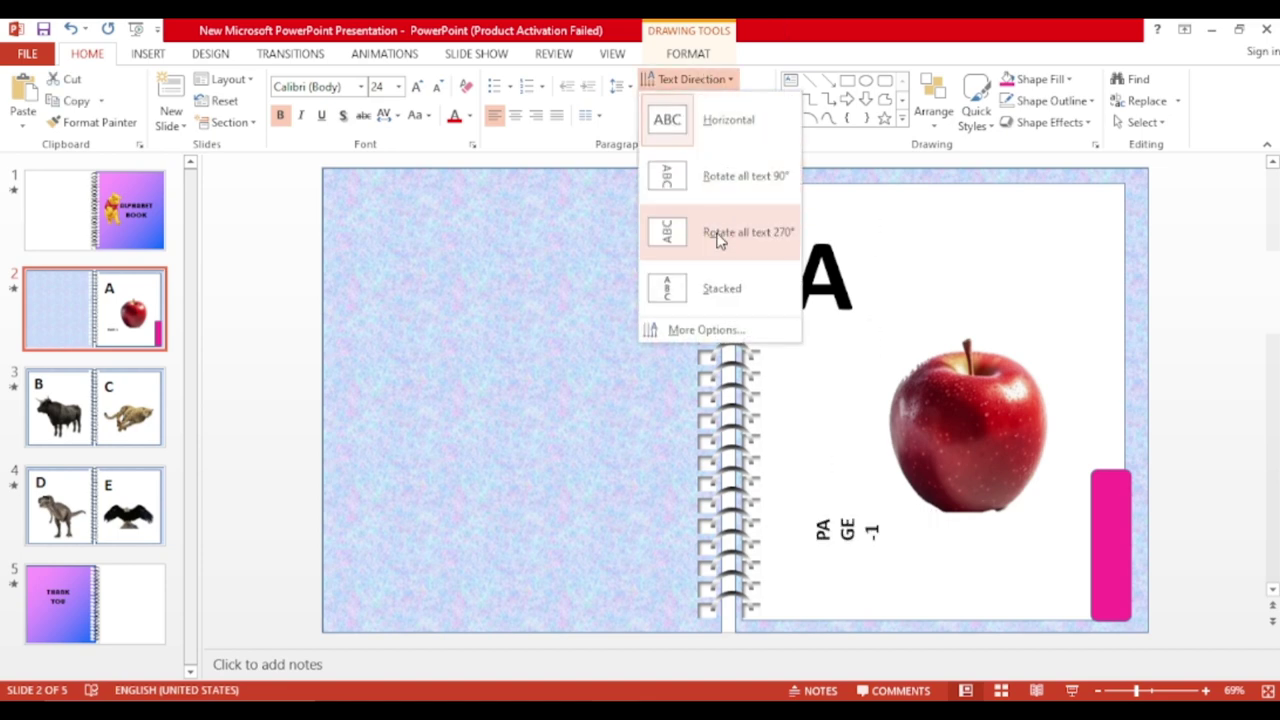
{"action": "left_click", "coordinate": [719, 238]}
{"action": "mouse_move", "coordinate": [847, 512]}
{"action": "left_mouse_down"}
{"action": "mouse_move", "coordinate": [840, 460]}
{"action": "mouse_move", "coordinate": [998, 500]}
{"action": "left_mouse_up"}
{"action": "mouse_move", "coordinate": [975, 480]}
{"action": "left_mouse_down"}
{"action": "mouse_move", "coordinate": [1050, 483]}
{"action": "mouse_move", "coordinate": [962, 470]}
{"action": "mouse_move", "coordinate": [1116, 511]}
{"action": "mouse_move", "coordinate": [1110, 478]}
{"action": "left_mouse_up"}
{"action": "left_click", "coordinate": [980, 490]}
{"action": "left_click_drag", "start_coordinate": [1110, 585], "coordinate": [1110, 520]}
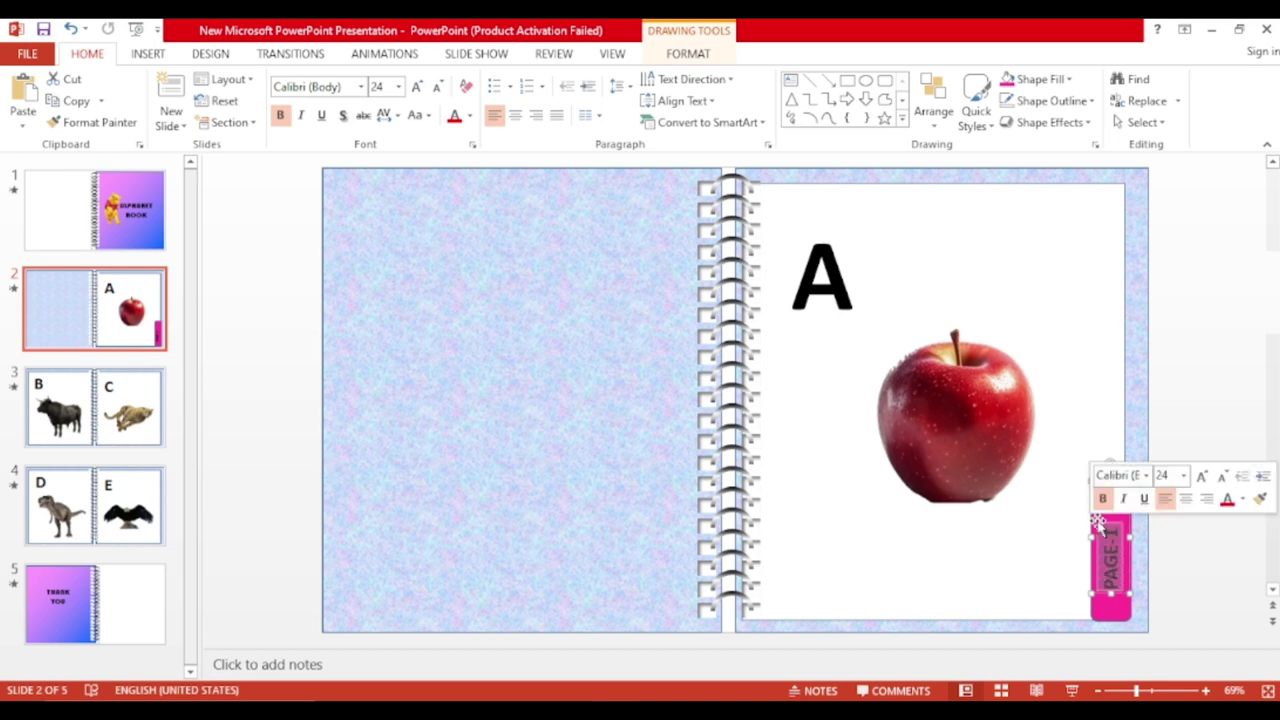
{"action": "left_click", "coordinate": [1197, 477]}
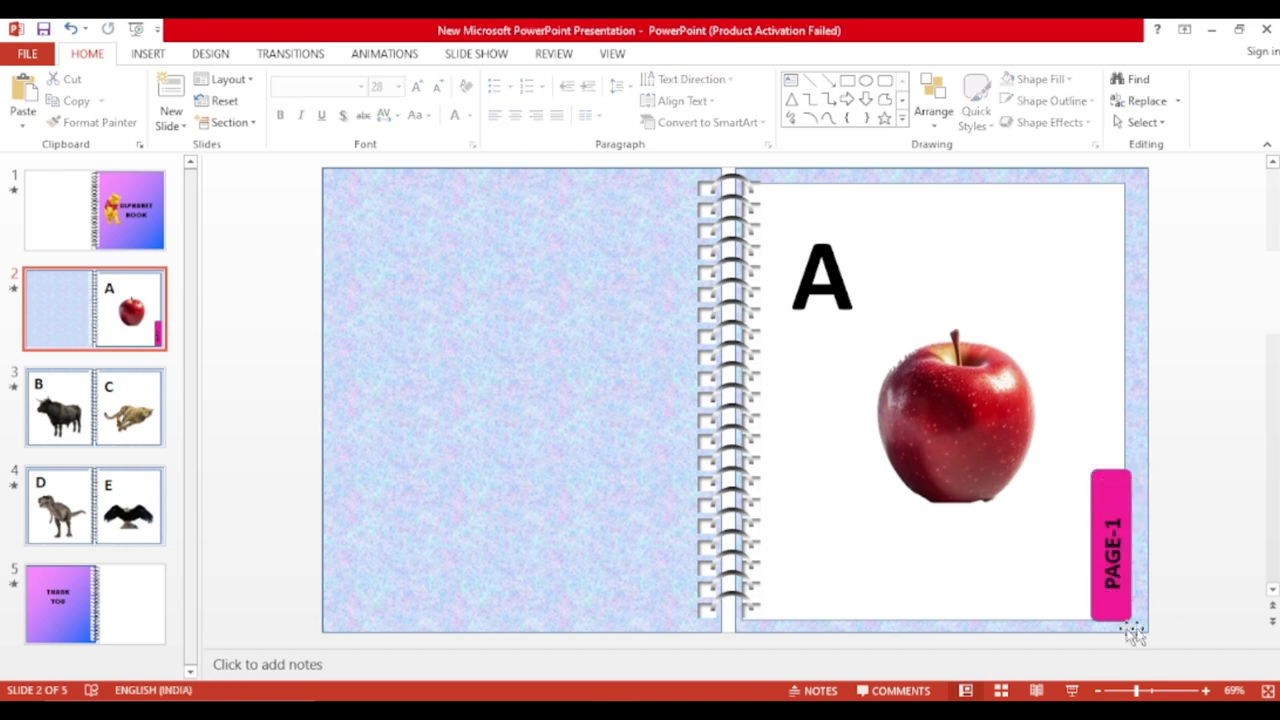
Nudge the apple picture down and enlarge it
{"action": "left_click_drag", "start_coordinate": [1030, 483], "coordinate": [1032, 500]}
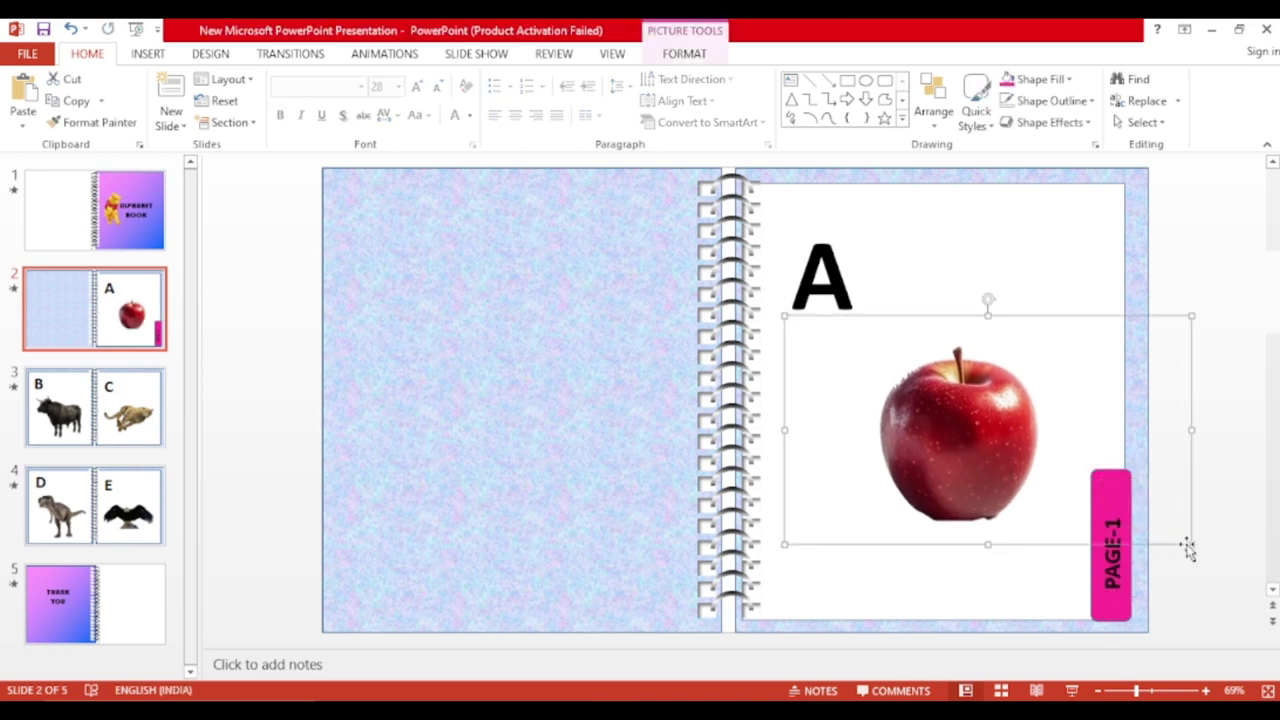
{"action": "left_click_drag", "start_coordinate": [1191, 544], "coordinate": [1248, 576]}
{"action": "left_click", "coordinate": [1113, 491]}
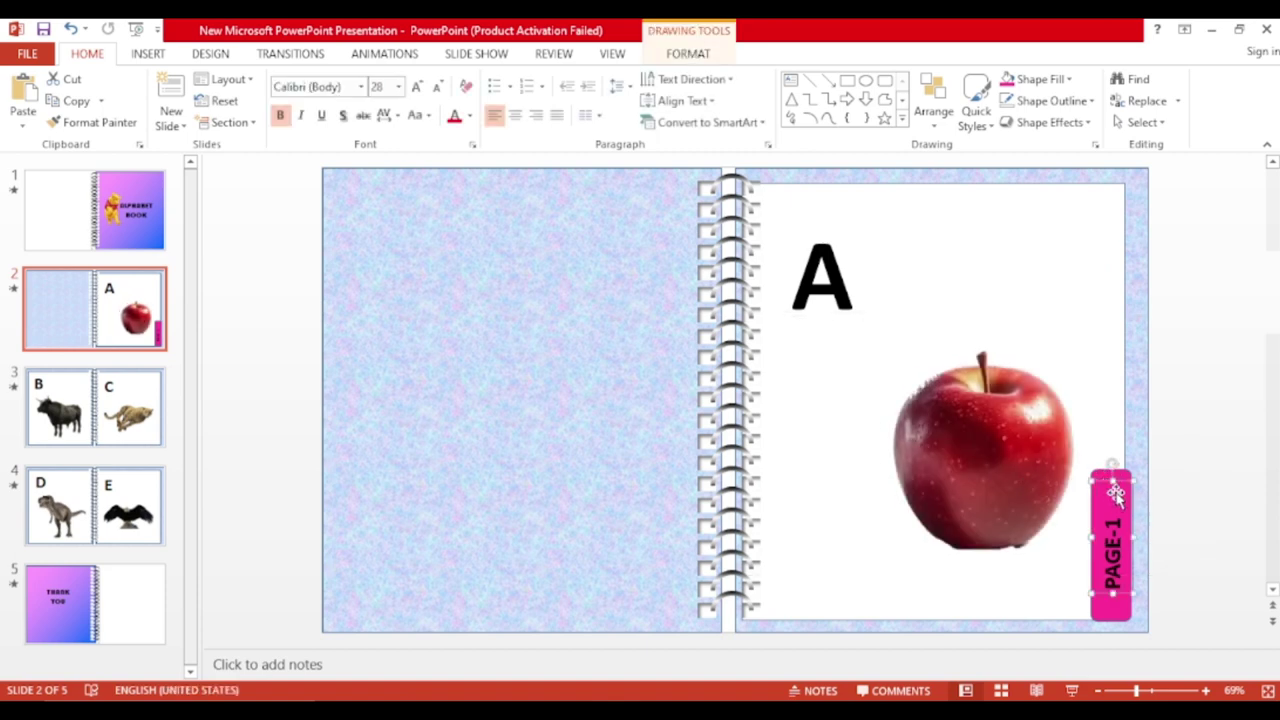
{"action": "left_click", "coordinate": [1108, 471]}
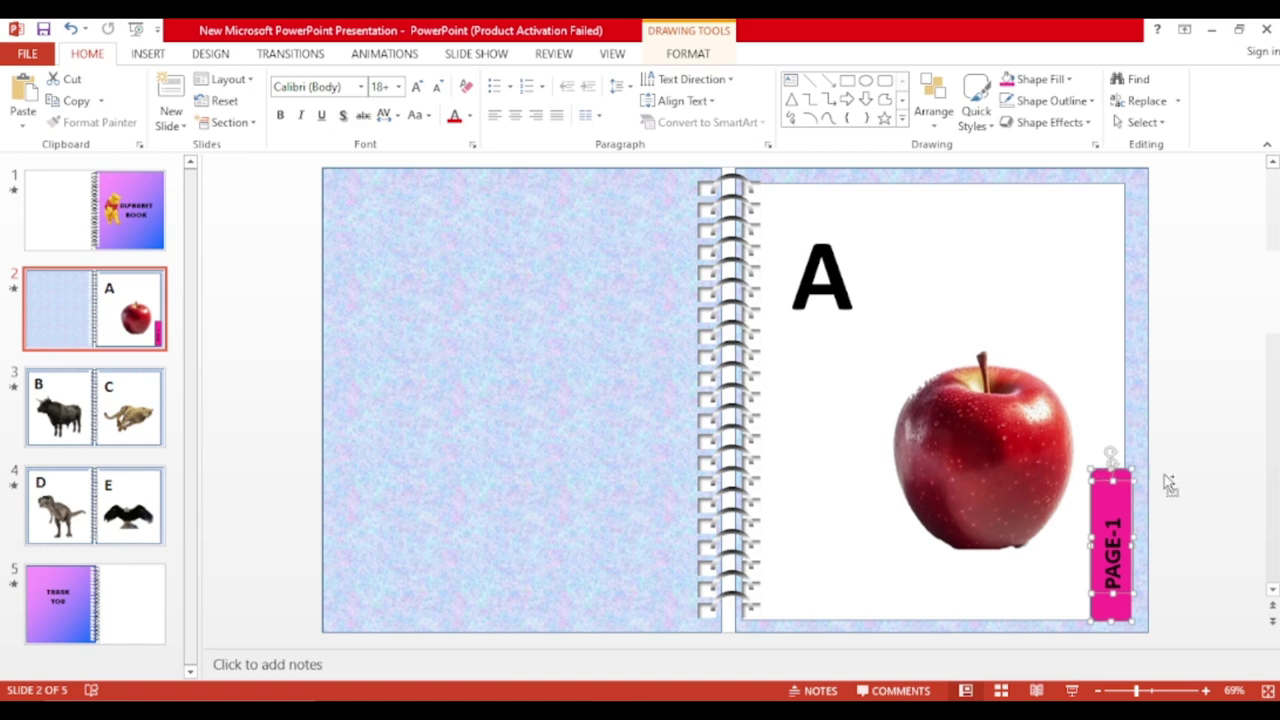
{"action": "left_click", "coordinate": [687, 55]}
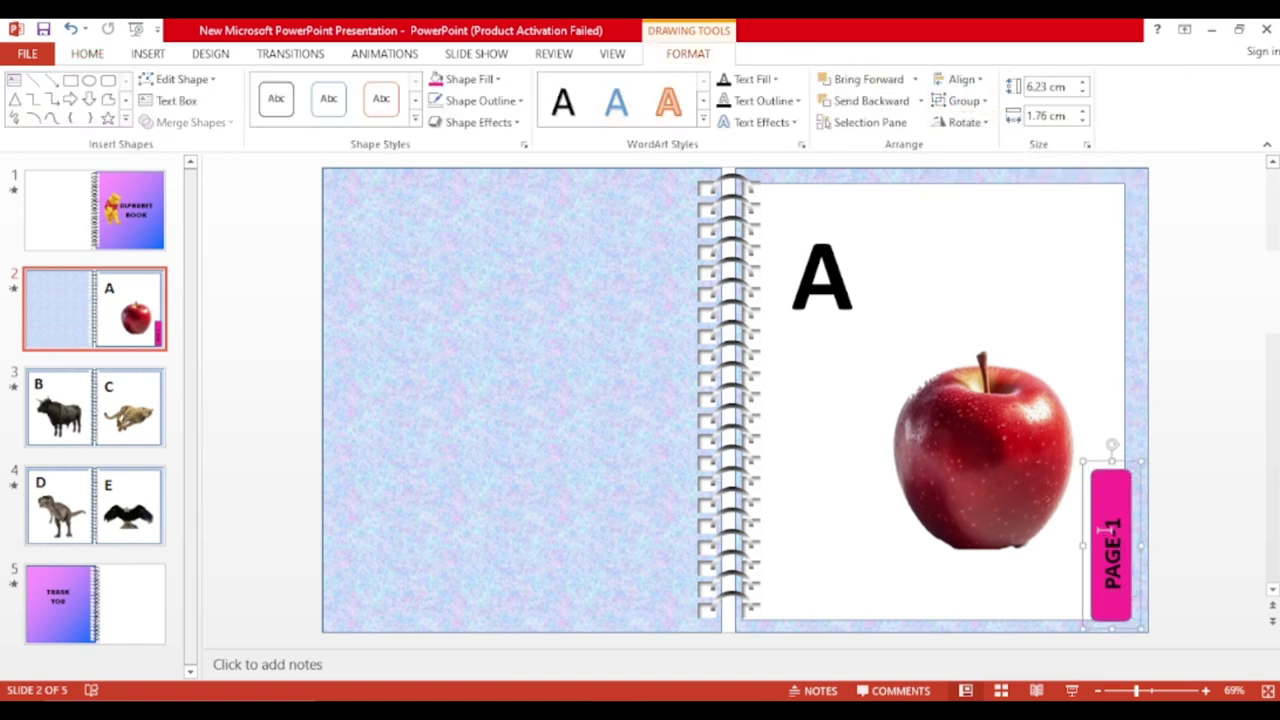
Paste the PAGE-1 tab onto slide 3, move it beside the bull, and renumber it PAGE-2
{"action": "left_click", "coordinate": [56, 435]}
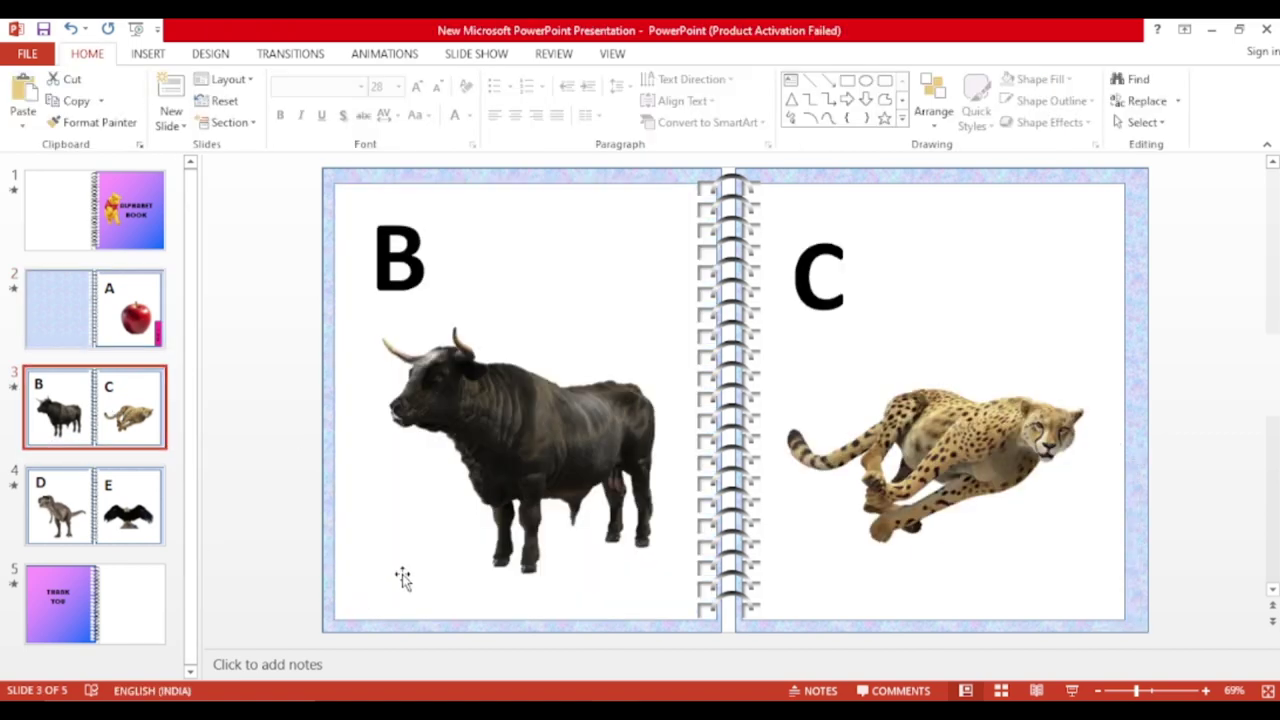
{"action": "left_click", "coordinate": [403, 577]}
{"action": "left_click", "coordinate": [366, 612]}
{"action": "key", "text": "ctrl+v"}
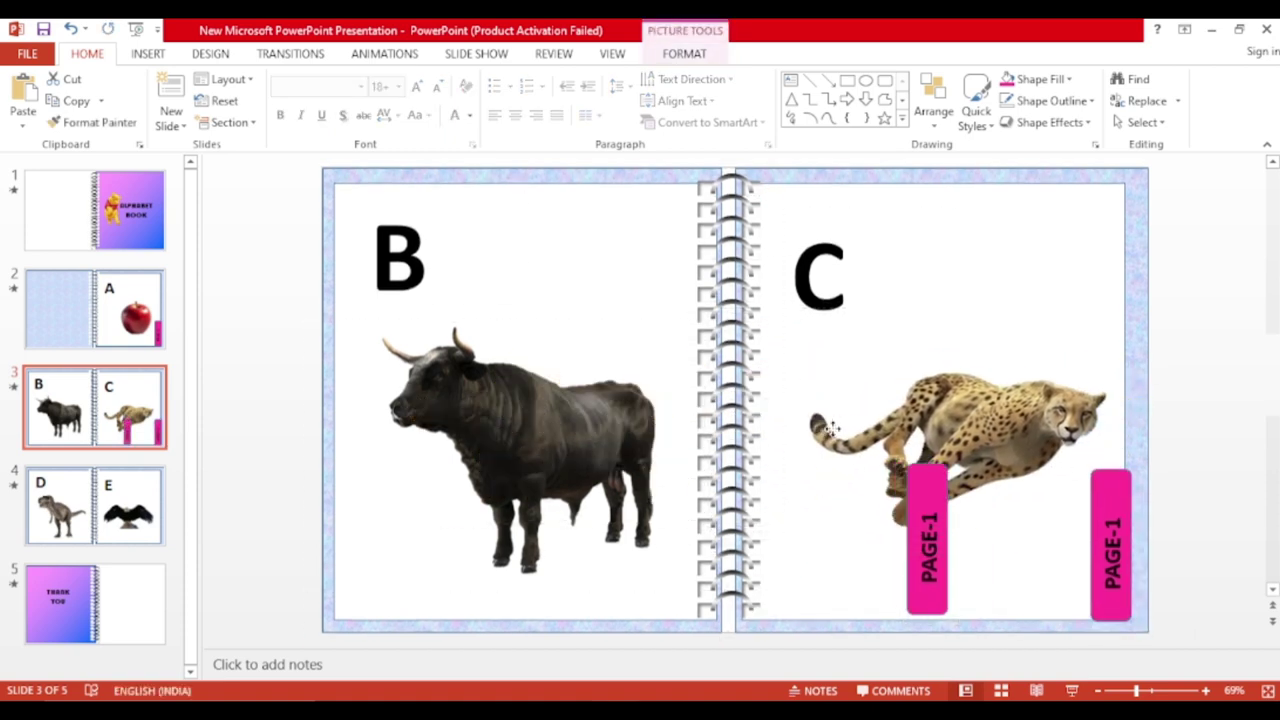
{"action": "left_click", "coordinate": [917, 452]}
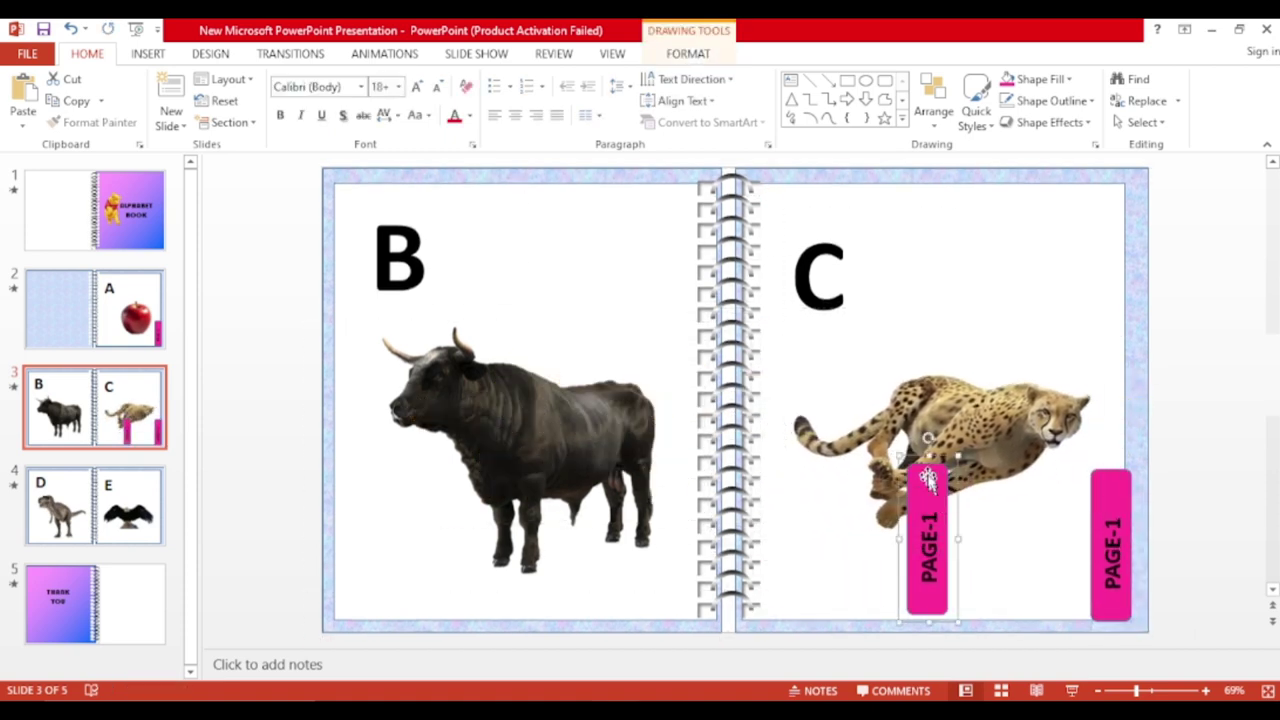
{"action": "mouse_move", "coordinate": [917, 452]}
{"action": "left_mouse_down"}
{"action": "mouse_move", "coordinate": [350, 422]}
{"action": "mouse_move", "coordinate": [335, 467]}
{"action": "left_mouse_up"}
{"action": "key", "text": "BackSpace"}
{"action": "type", "text": "2"}
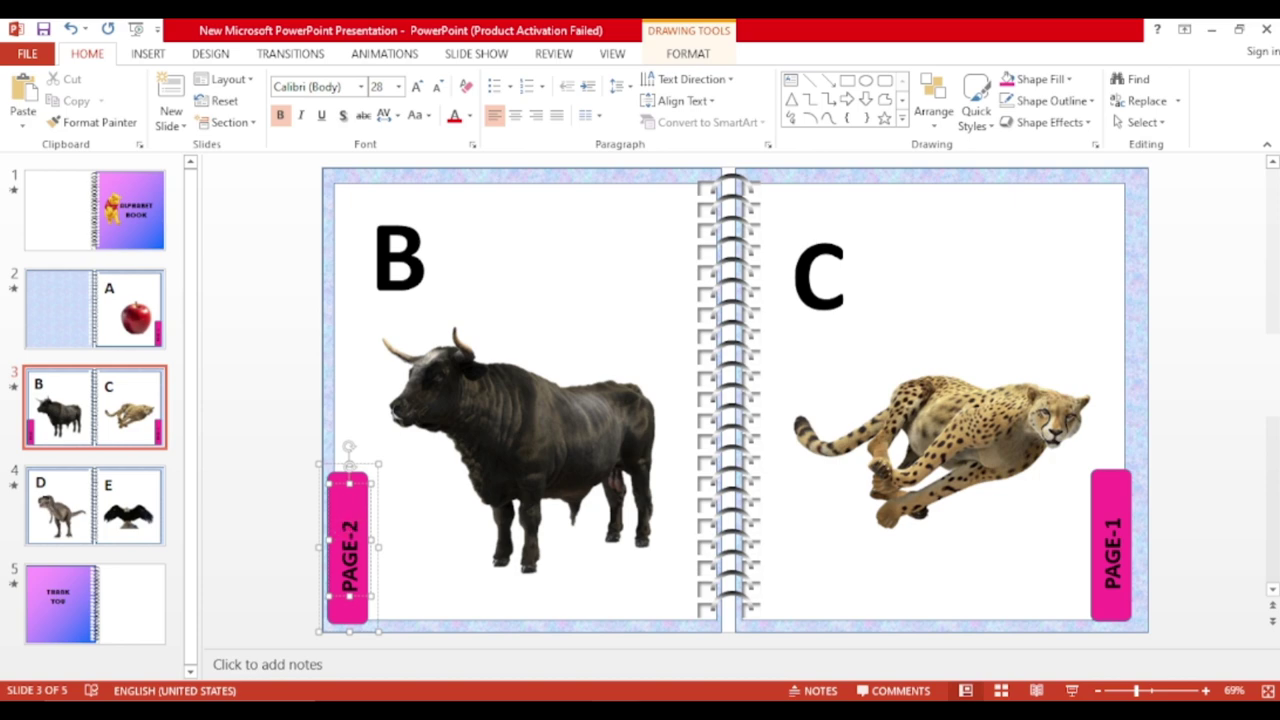
Change the right tab's label to PAGE-3 and fill it green
{"action": "left_click", "coordinate": [1127, 540]}
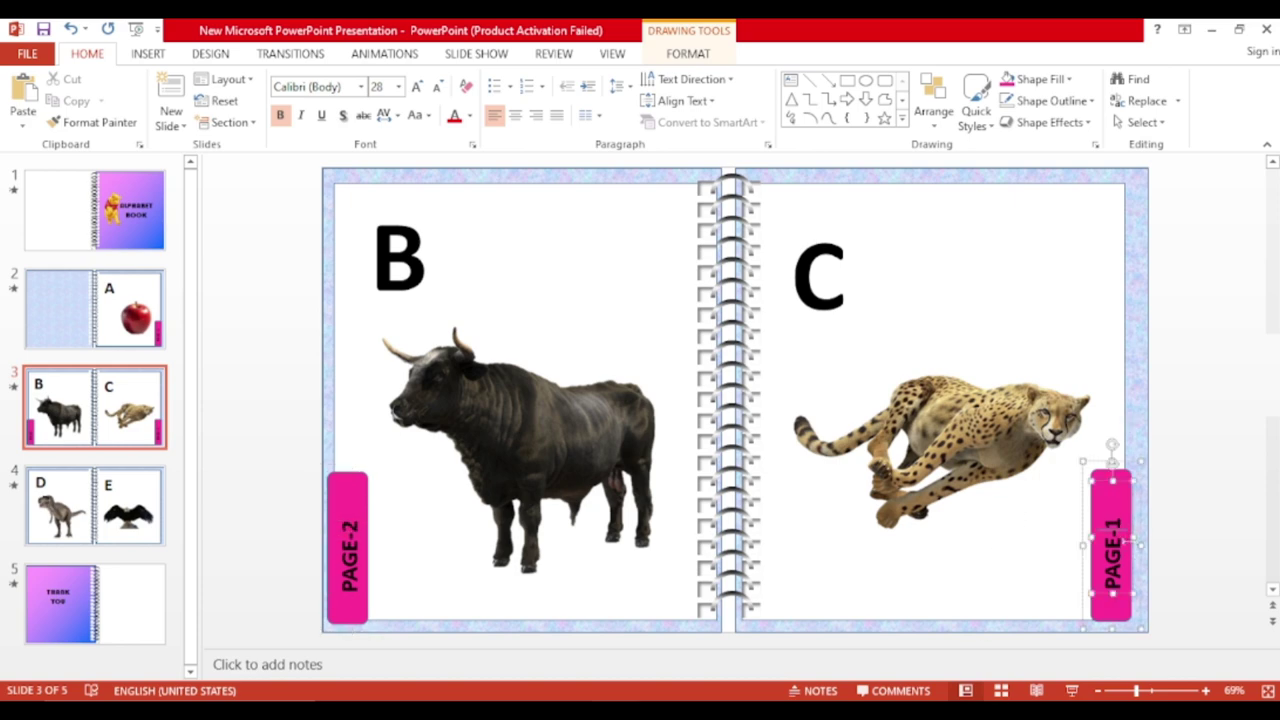
{"action": "double_click", "coordinate": [1111, 513]}
{"action": "type", "text": "3"}
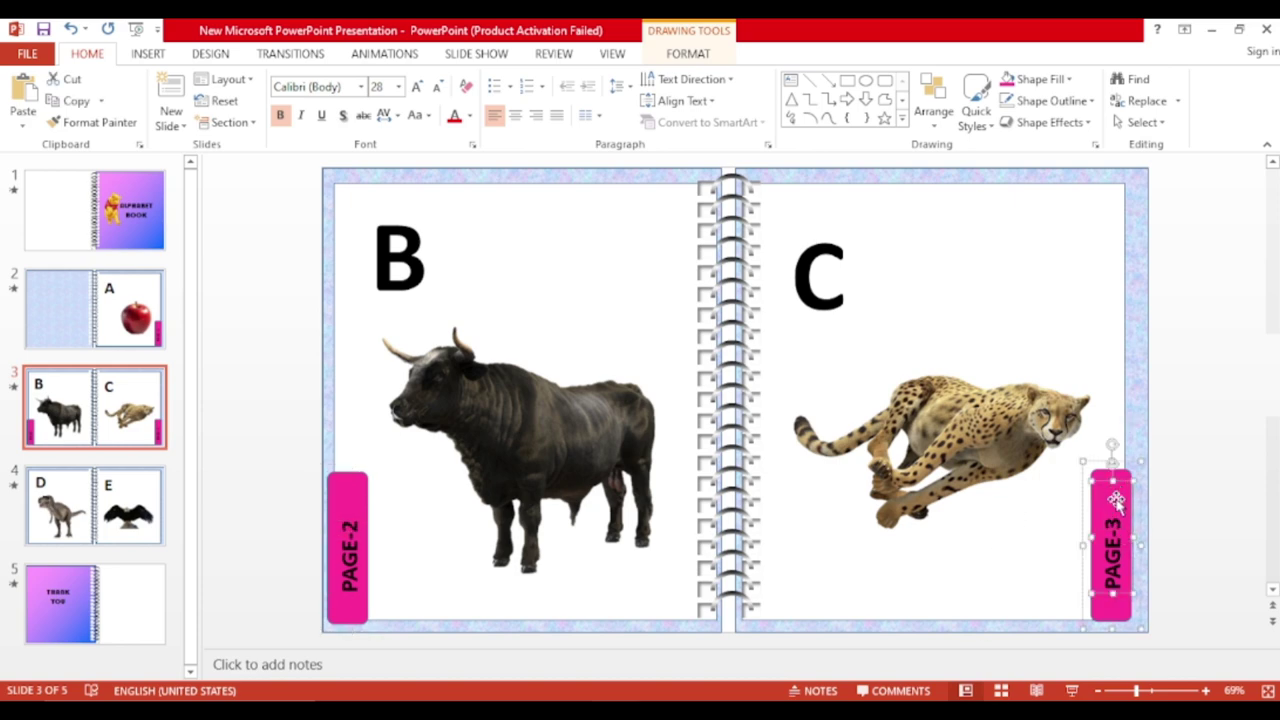
{"action": "left_click", "coordinate": [680, 55]}
{"action": "left_click", "coordinate": [466, 79]}
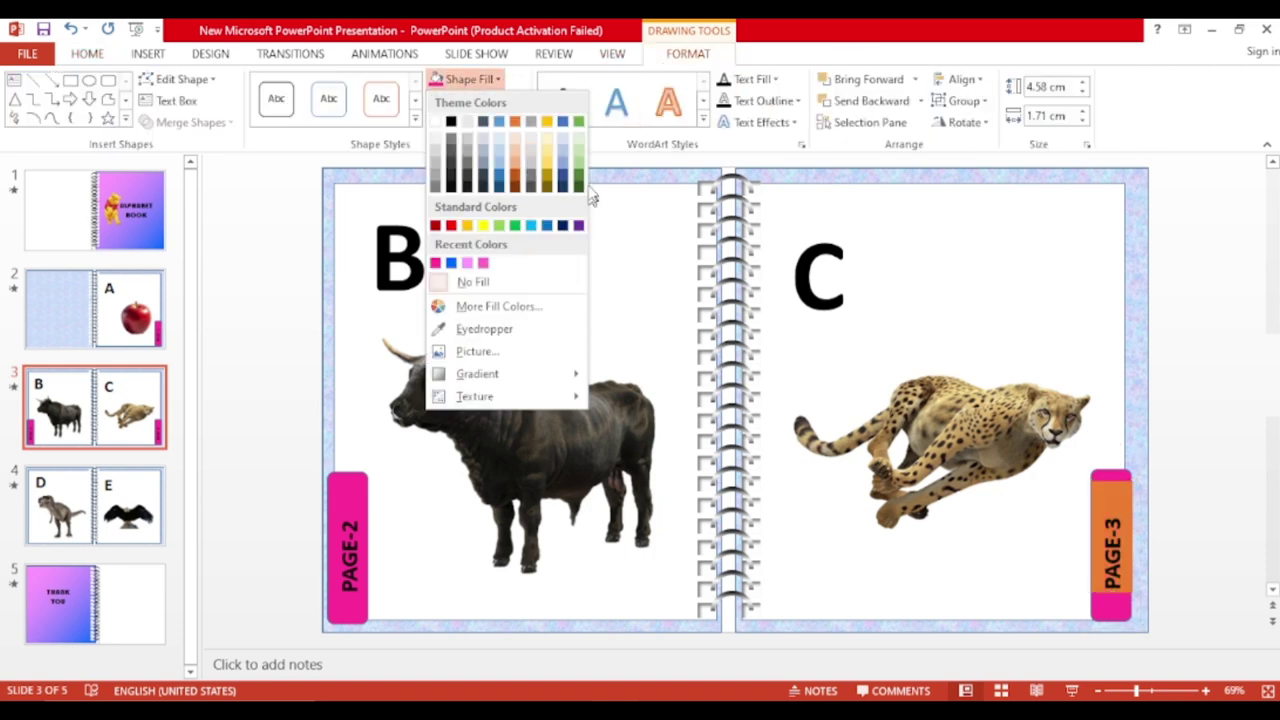
{"action": "left_click", "coordinate": [1115, 622]}
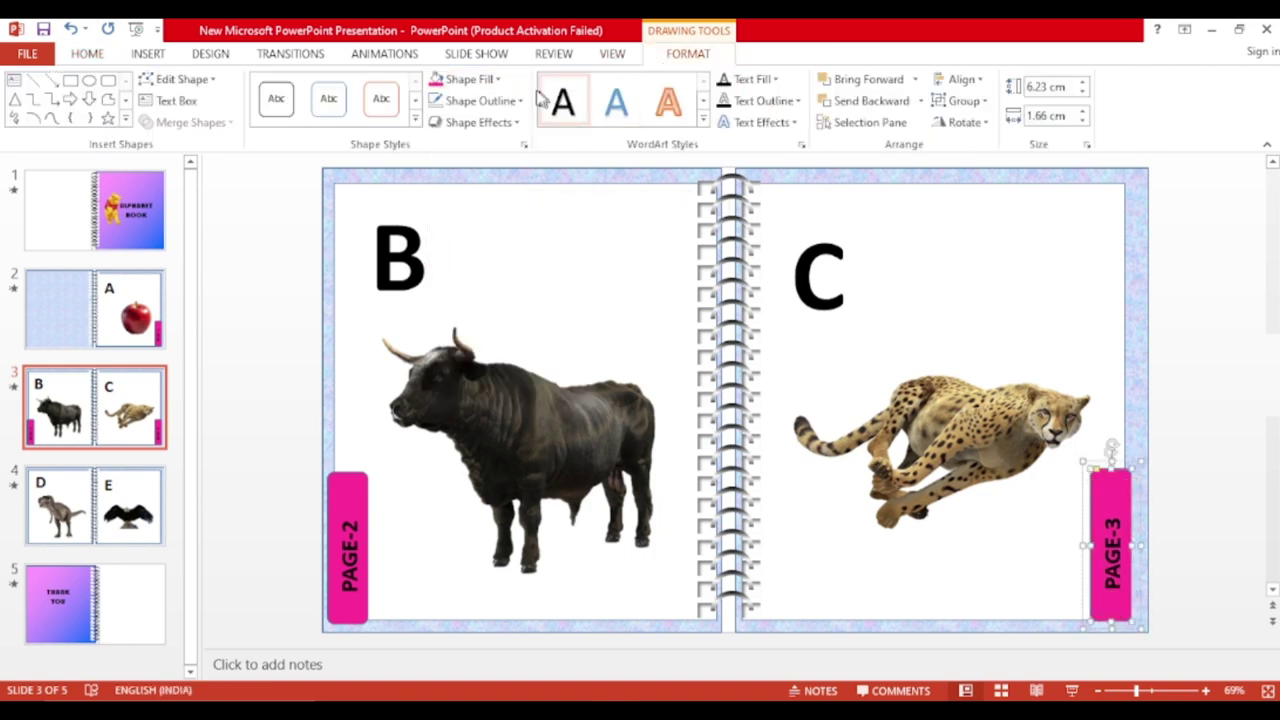
{"action": "left_click", "coordinate": [466, 79]}
{"action": "left_click", "coordinate": [516, 226]}
Fill the PAGE-2 tab beside the bull light blue
{"action": "left_click", "coordinate": [355, 475]}
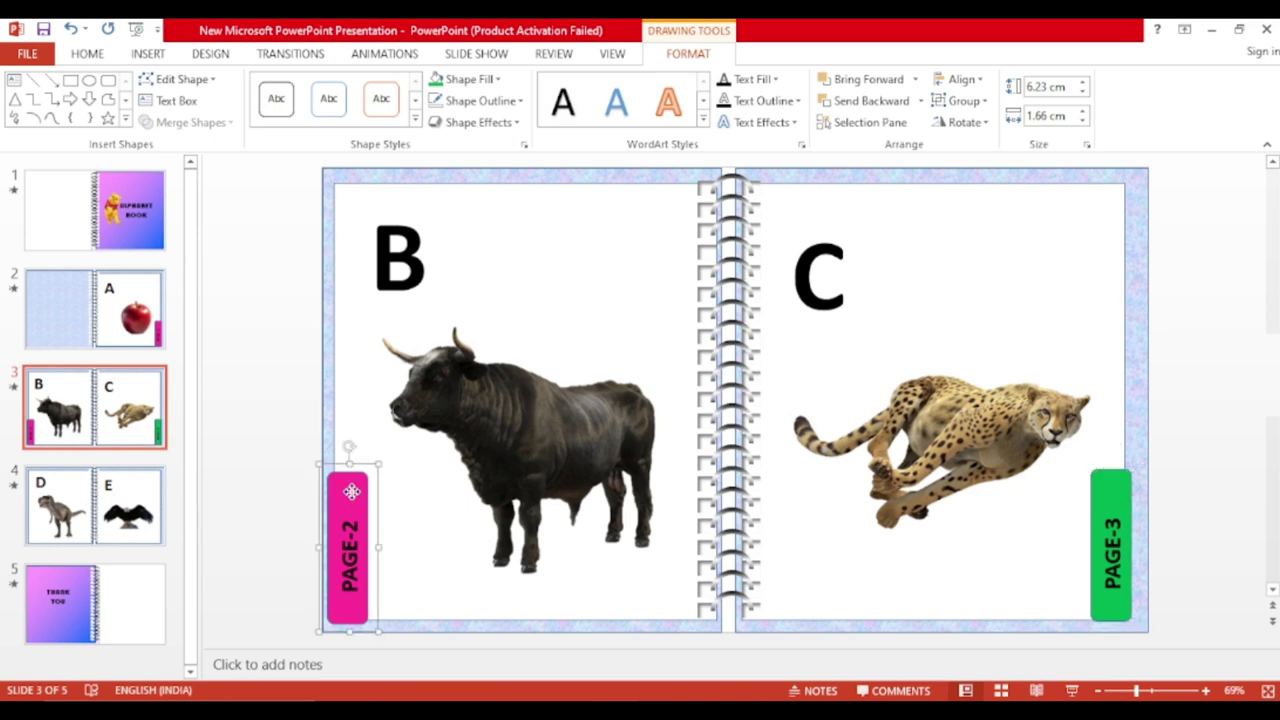
{"action": "left_click", "coordinate": [466, 79]}
{"action": "left_click", "coordinate": [531, 226]}
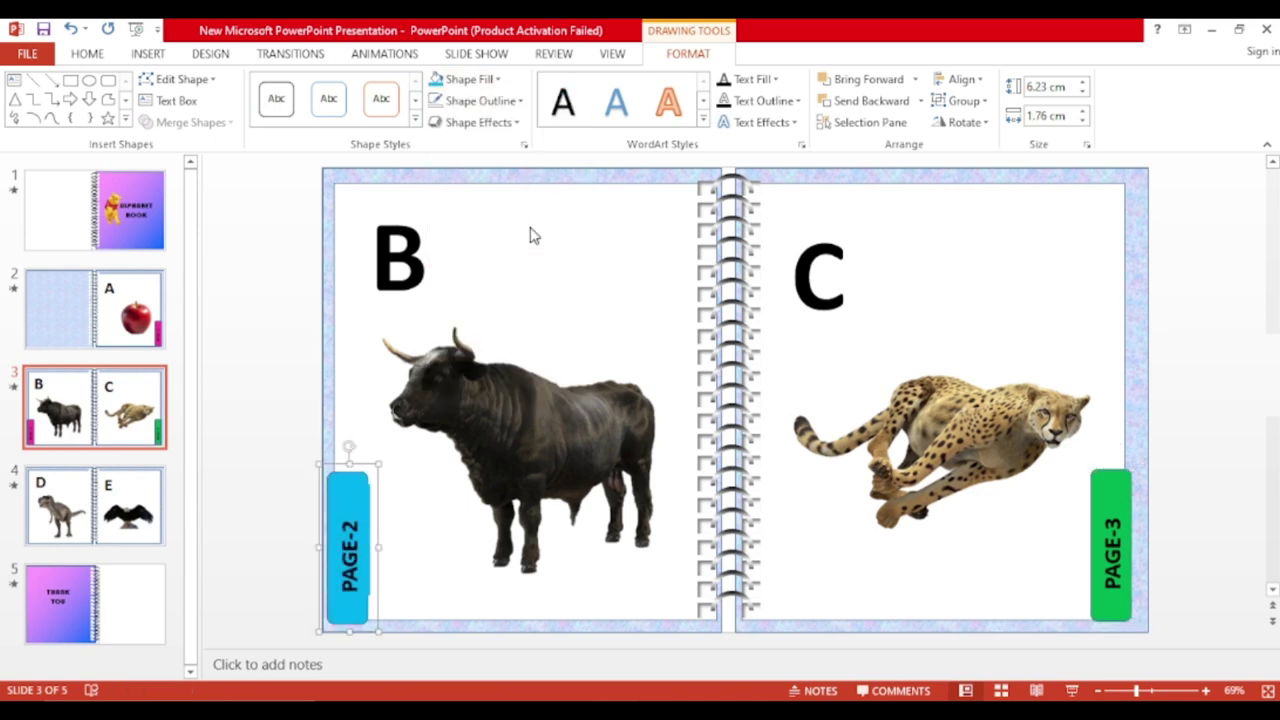
{"action": "left_click", "coordinate": [55, 520]}
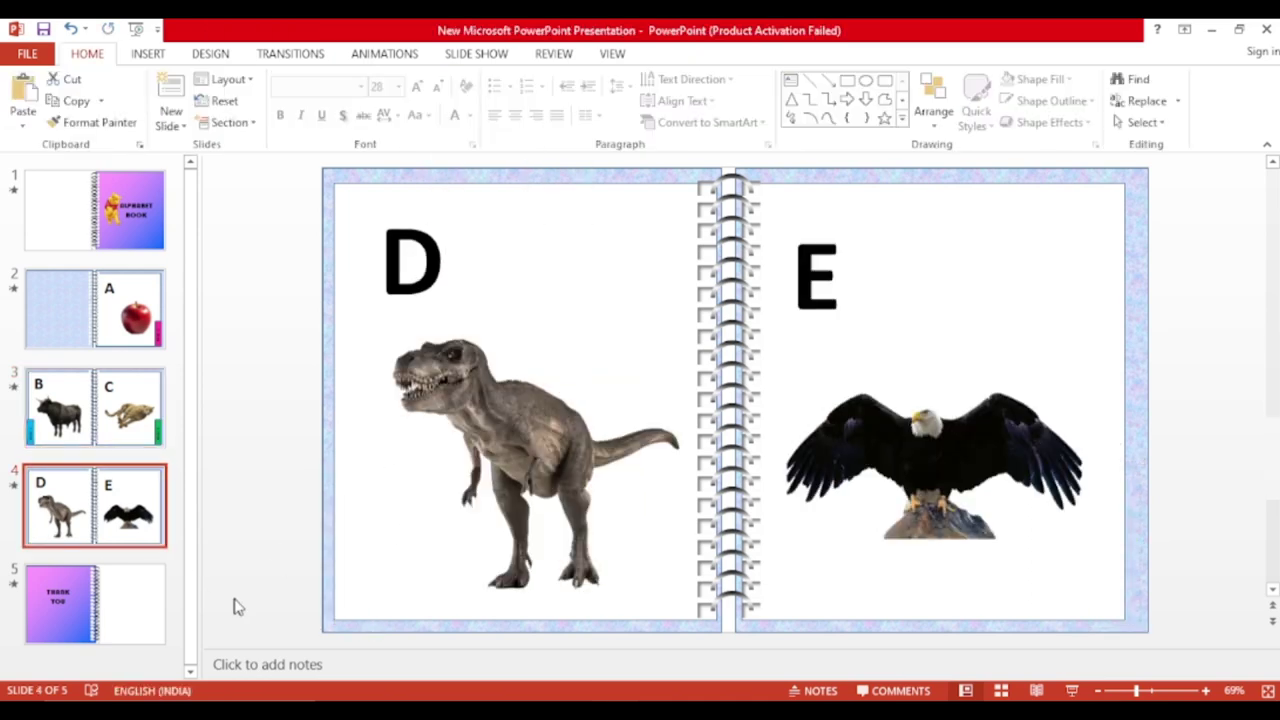
Paste the tab onto slide 4, shift the dinosaur left, and place the tab as PAGE-4 beside it
{"action": "left_click", "coordinate": [366, 543]}
{"action": "left_click", "coordinate": [341, 577]}
{"action": "key", "text": "ctrl+v"}
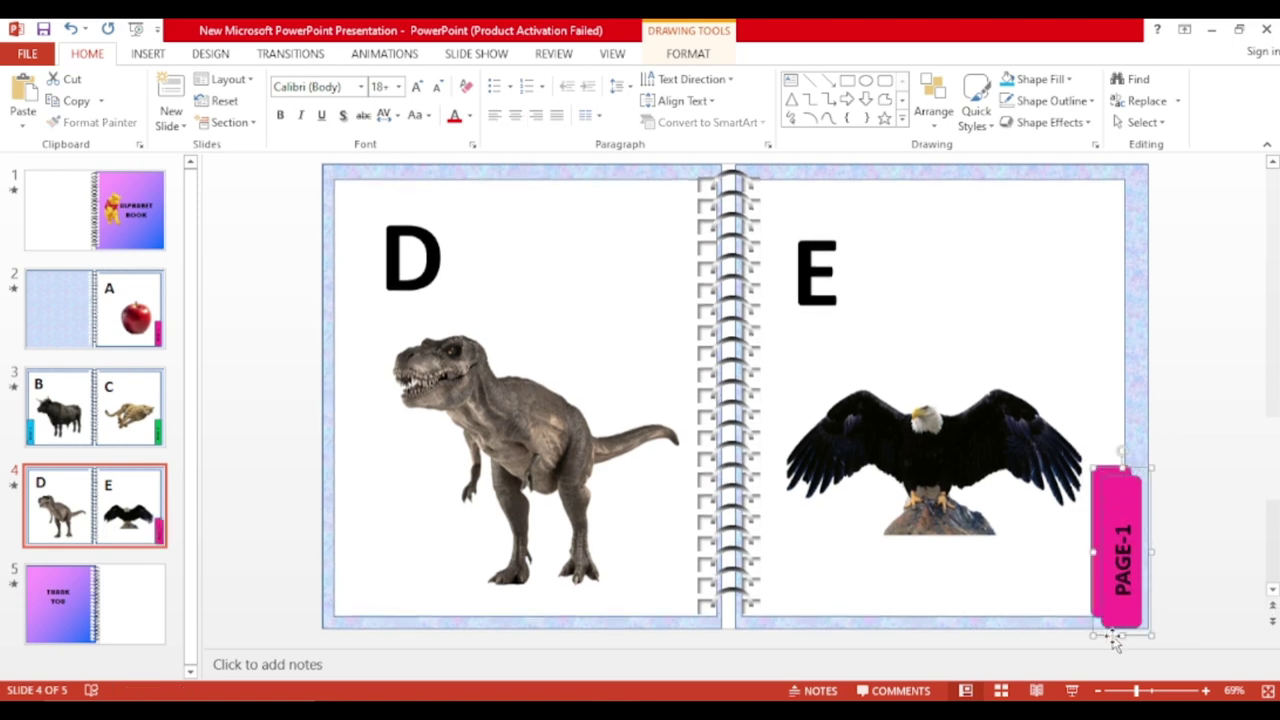
{"action": "left_click_drag", "start_coordinate": [558, 560], "coordinate": [493, 560]}
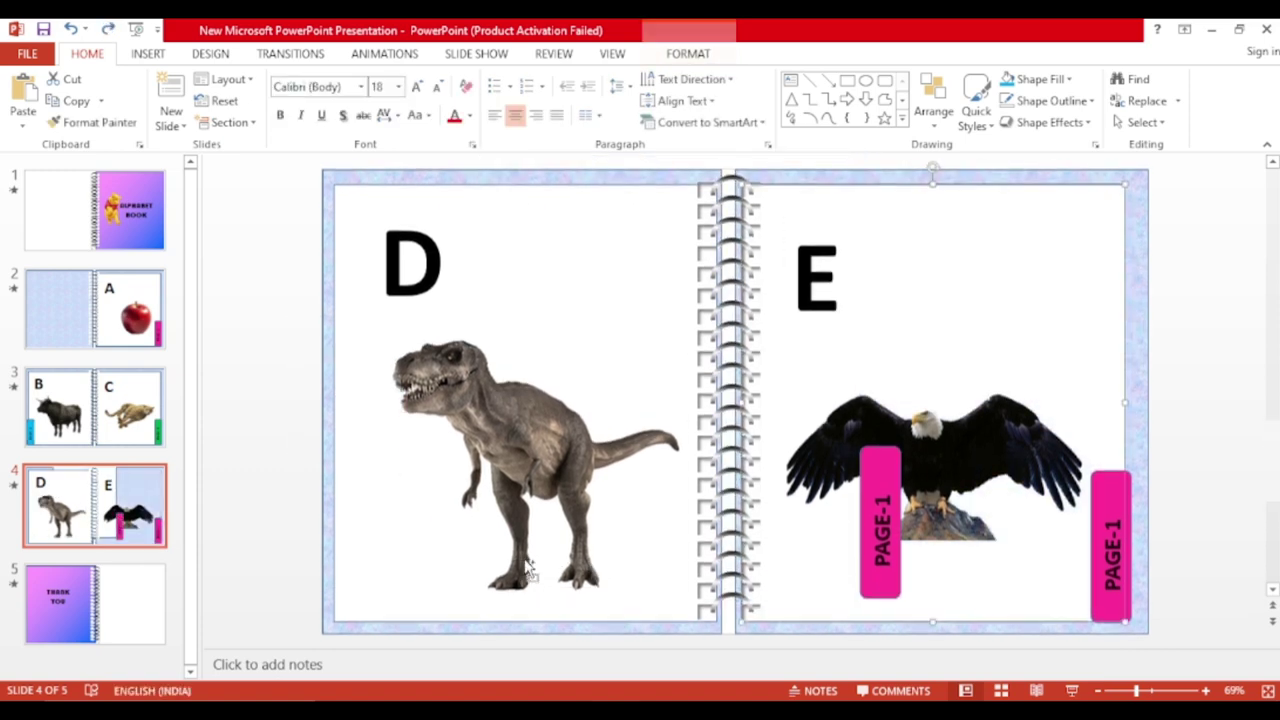
{"action": "left_click", "coordinate": [864, 460]}
{"action": "mouse_move", "coordinate": [859, 460]}
{"action": "left_mouse_down"}
{"action": "mouse_move", "coordinate": [333, 495]}
{"action": "mouse_move", "coordinate": [340, 466]}
{"action": "left_mouse_up"}
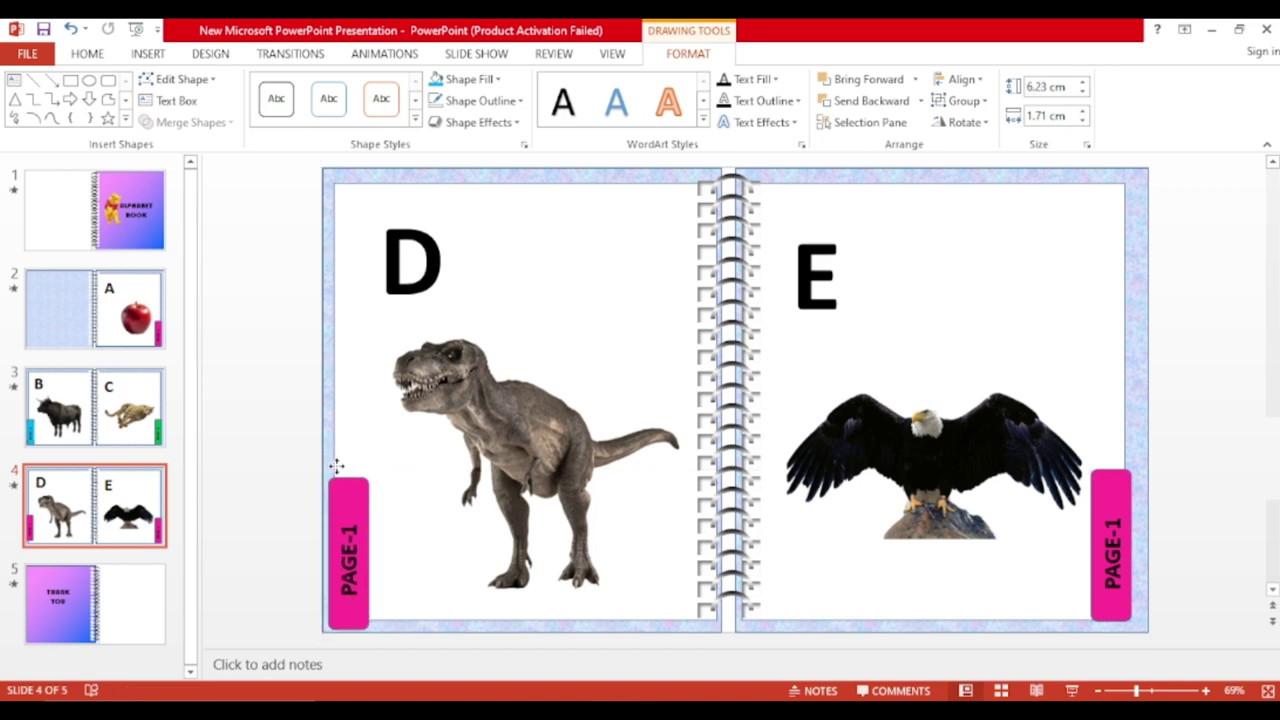
{"action": "left_click", "coordinate": [355, 530]}
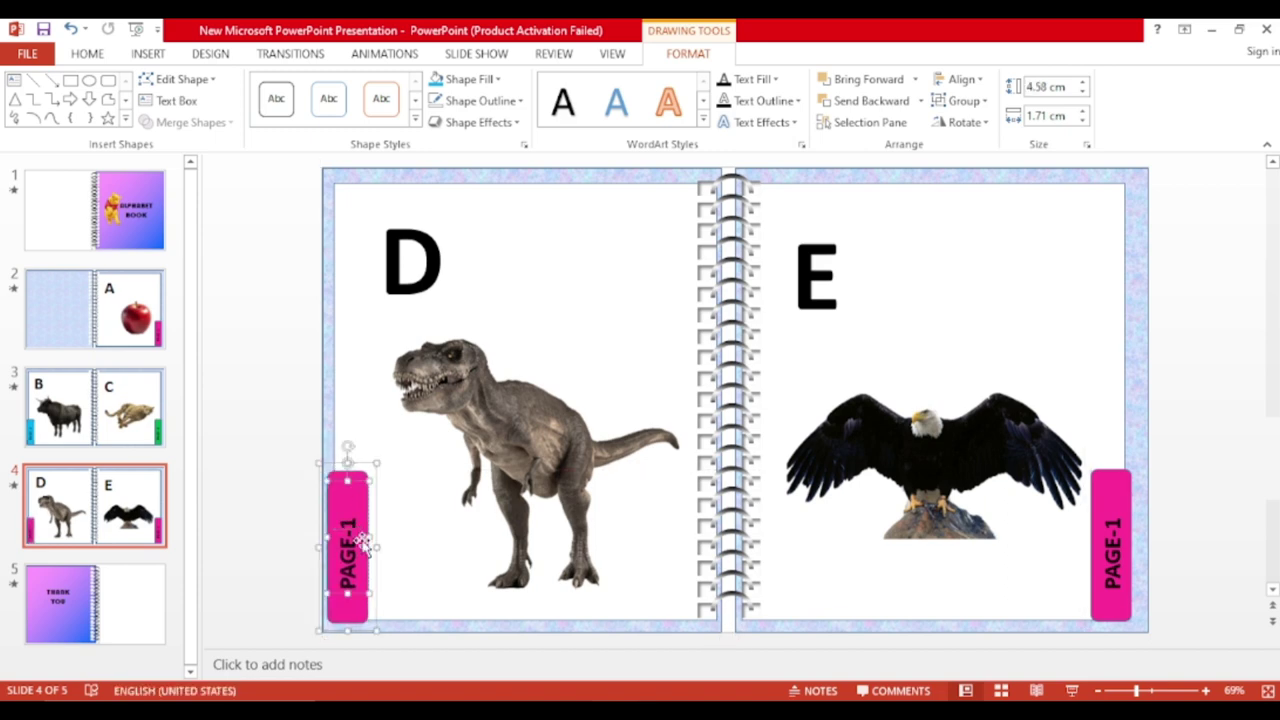
{"action": "key", "text": "BackSpace"}
{"action": "type", "text": "4"}
Fill the PAGE-4 tab red and the PAGE-5 tab on the eagle page yellow
{"action": "left_click", "coordinate": [1112, 524]}
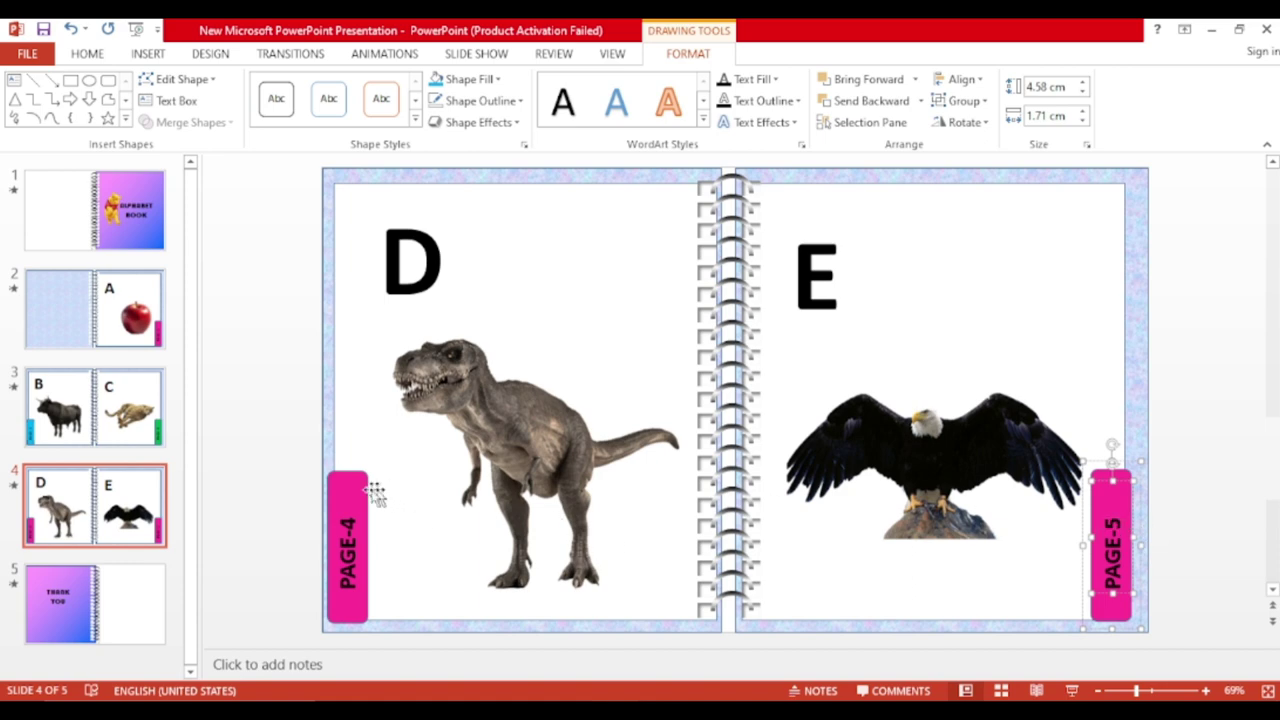
{"action": "left_click", "coordinate": [345, 490]}
{"action": "left_click", "coordinate": [499, 79]}
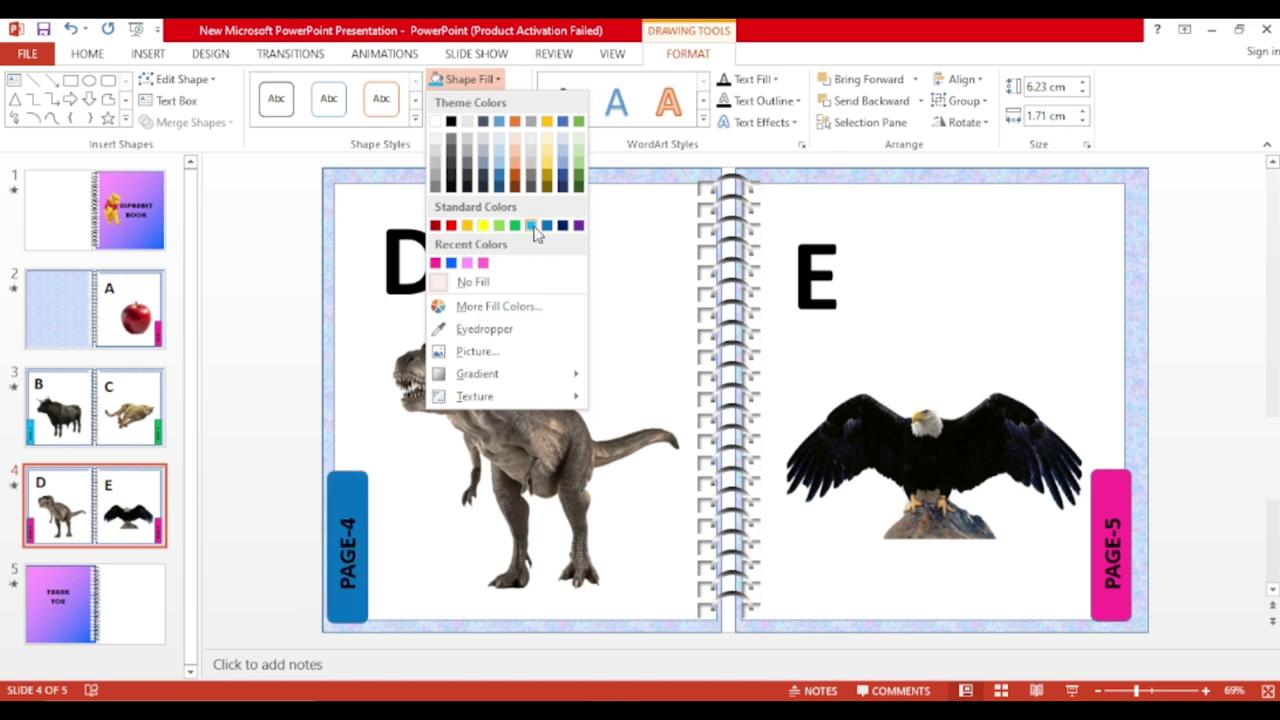
{"action": "left_click", "coordinate": [455, 227]}
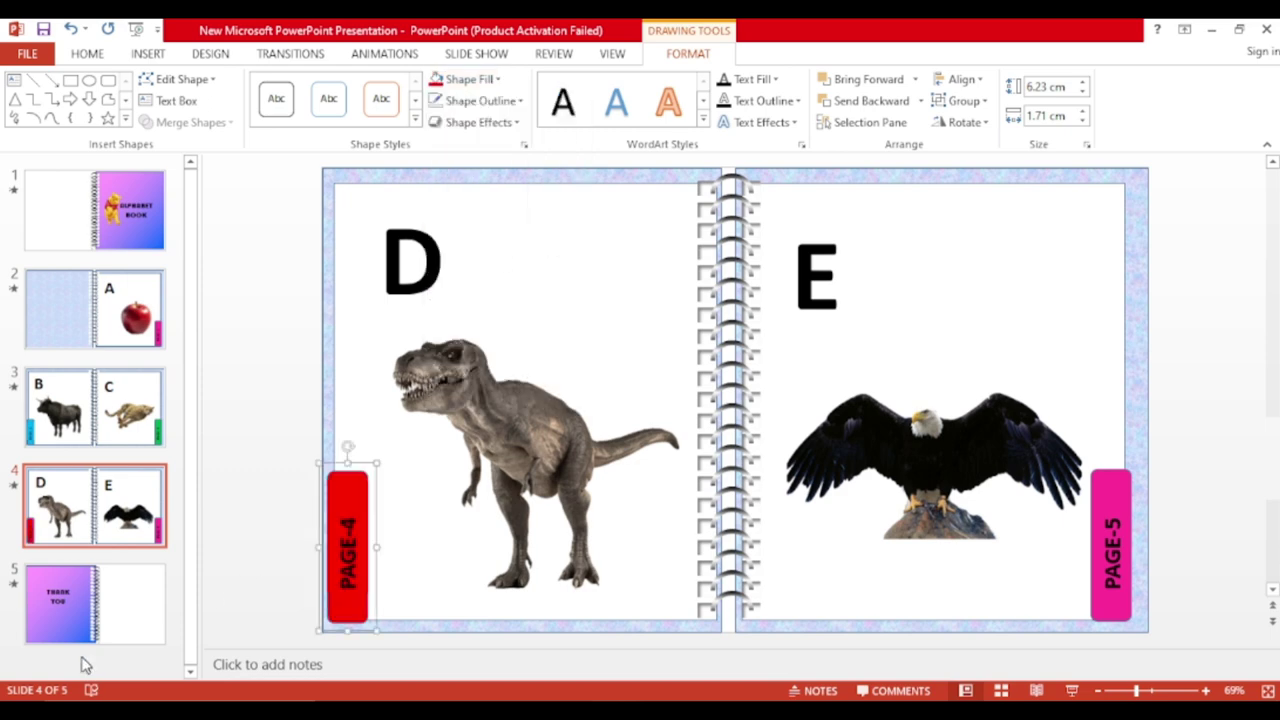
{"action": "left_click", "coordinate": [1110, 505]}
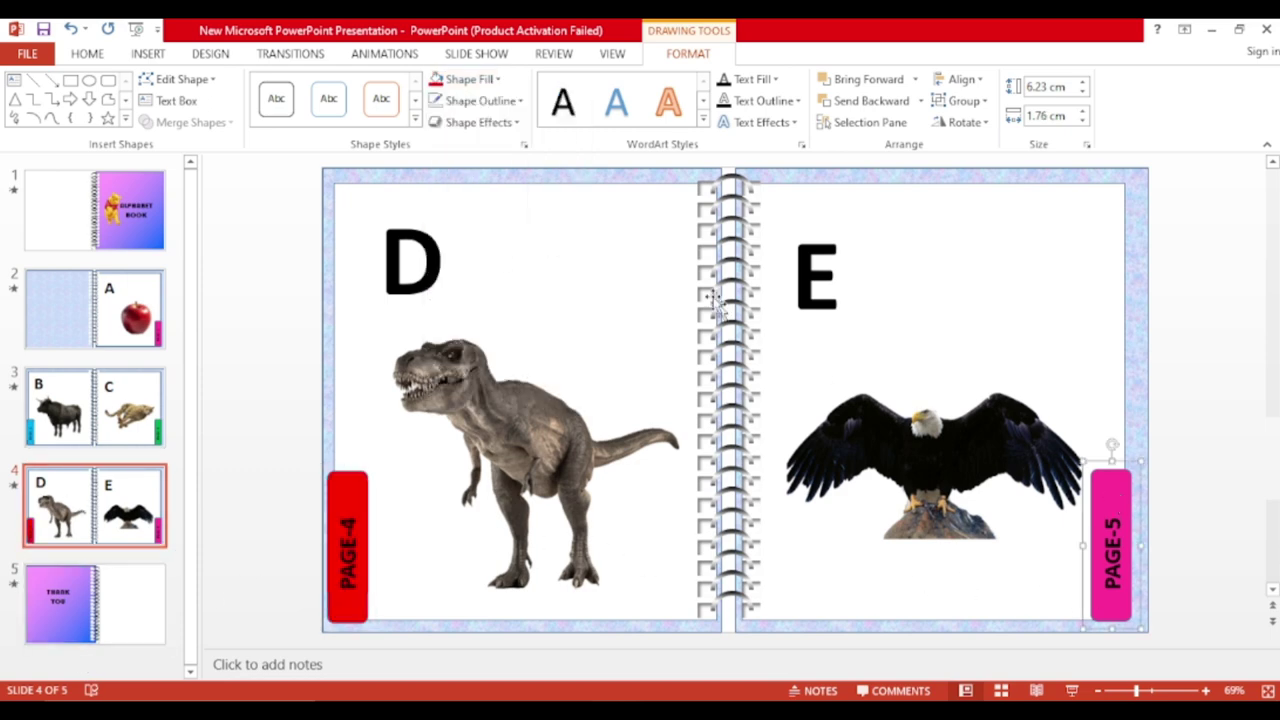
{"action": "left_click", "coordinate": [505, 84]}
{"action": "left_click", "coordinate": [484, 227]}
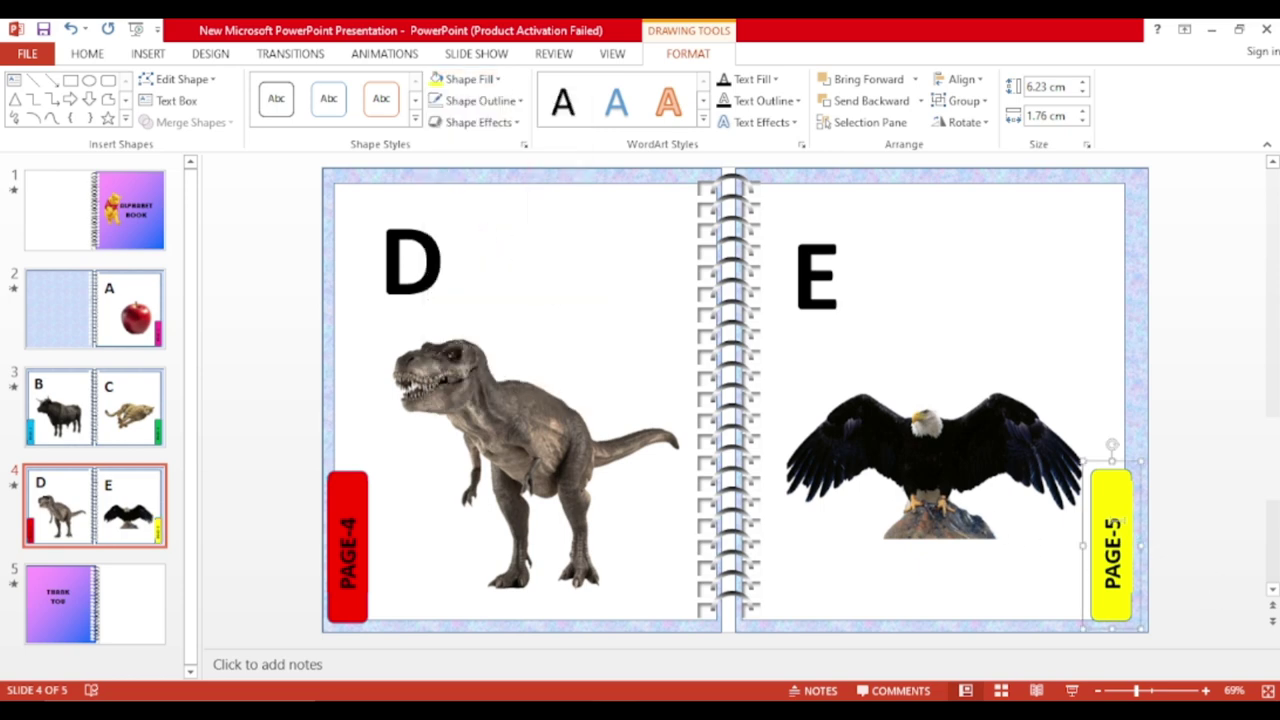
{"action": "left_click", "coordinate": [1178, 509]}
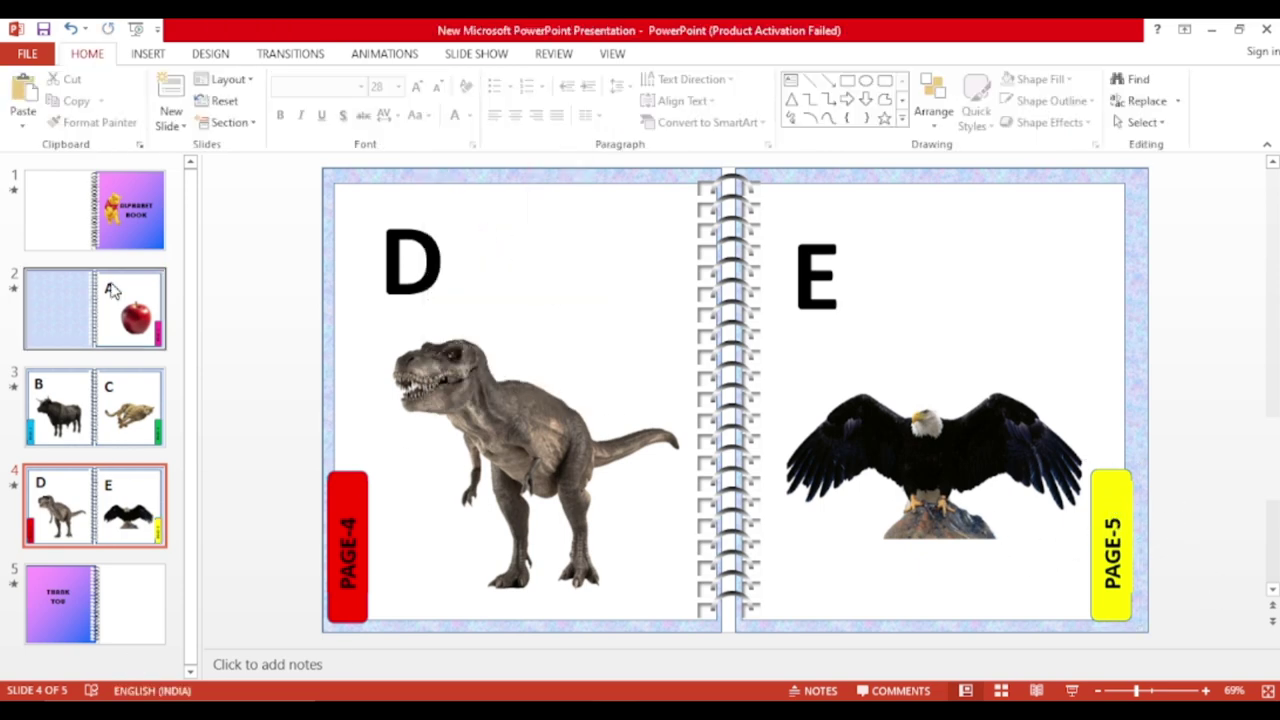
Compare against the cover and apple slides, recheck the PAGE-5 tab, and open the cover slide
{"action": "left_click", "coordinate": [112, 218]}
{"action": "left_click", "coordinate": [100, 310]}
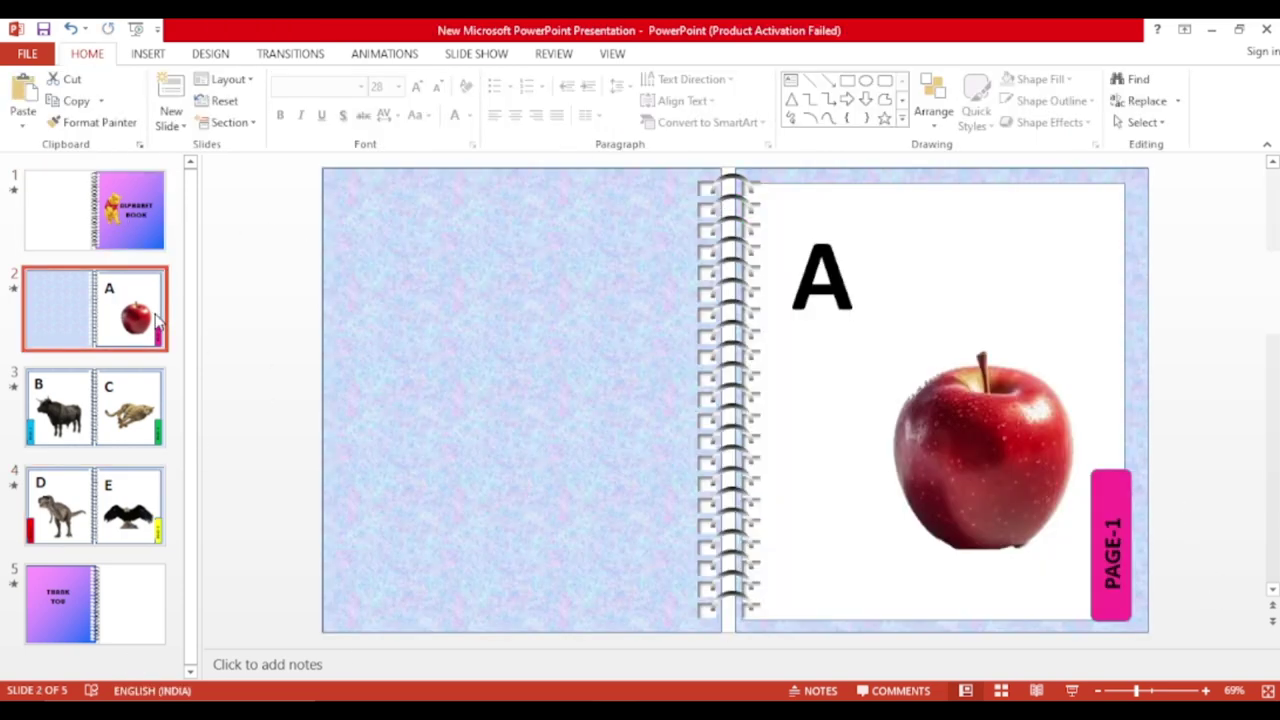
{"action": "left_click", "coordinate": [138, 525]}
{"action": "left_click", "coordinate": [1120, 512]}
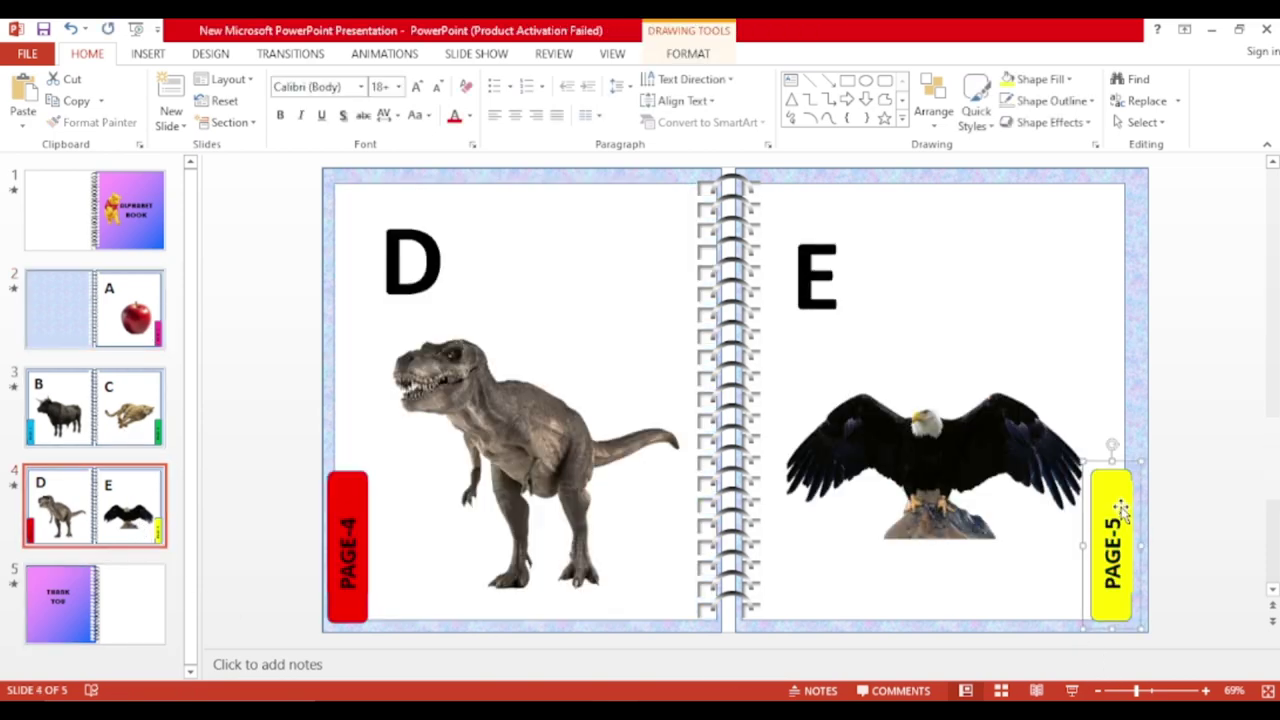
{"action": "left_click", "coordinate": [1113, 523]}
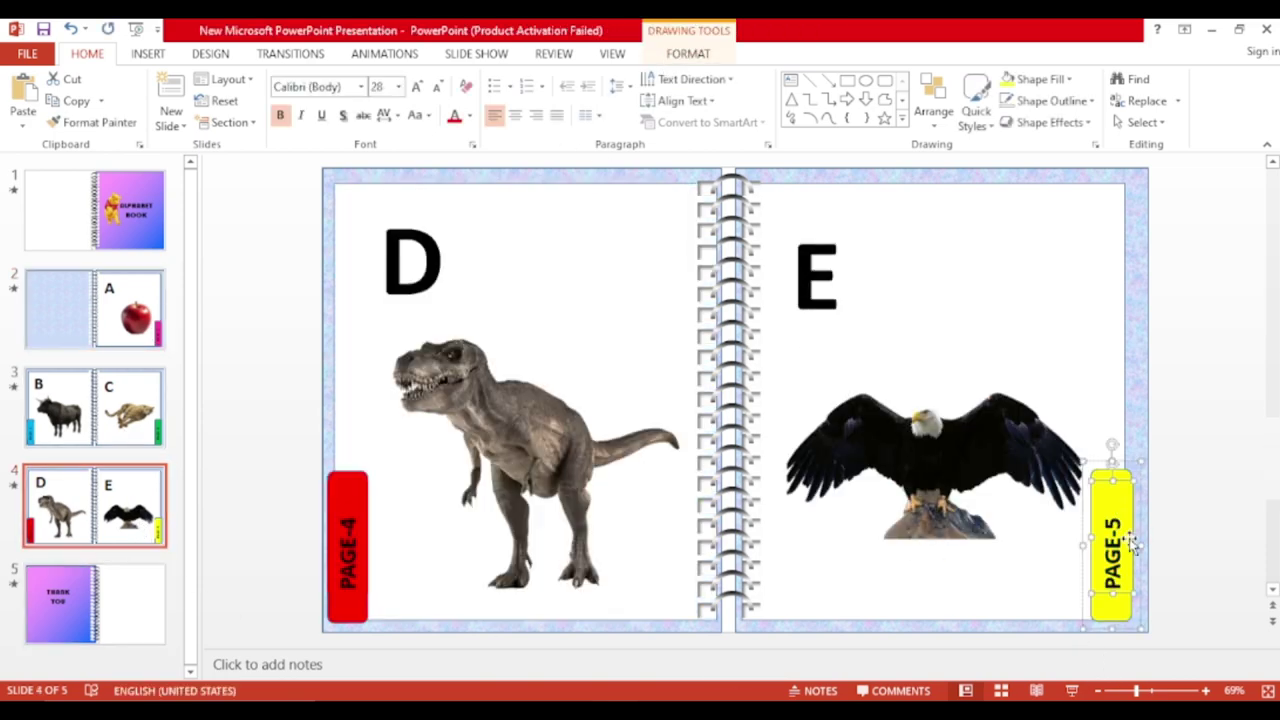
{"action": "left_click", "coordinate": [1208, 540]}
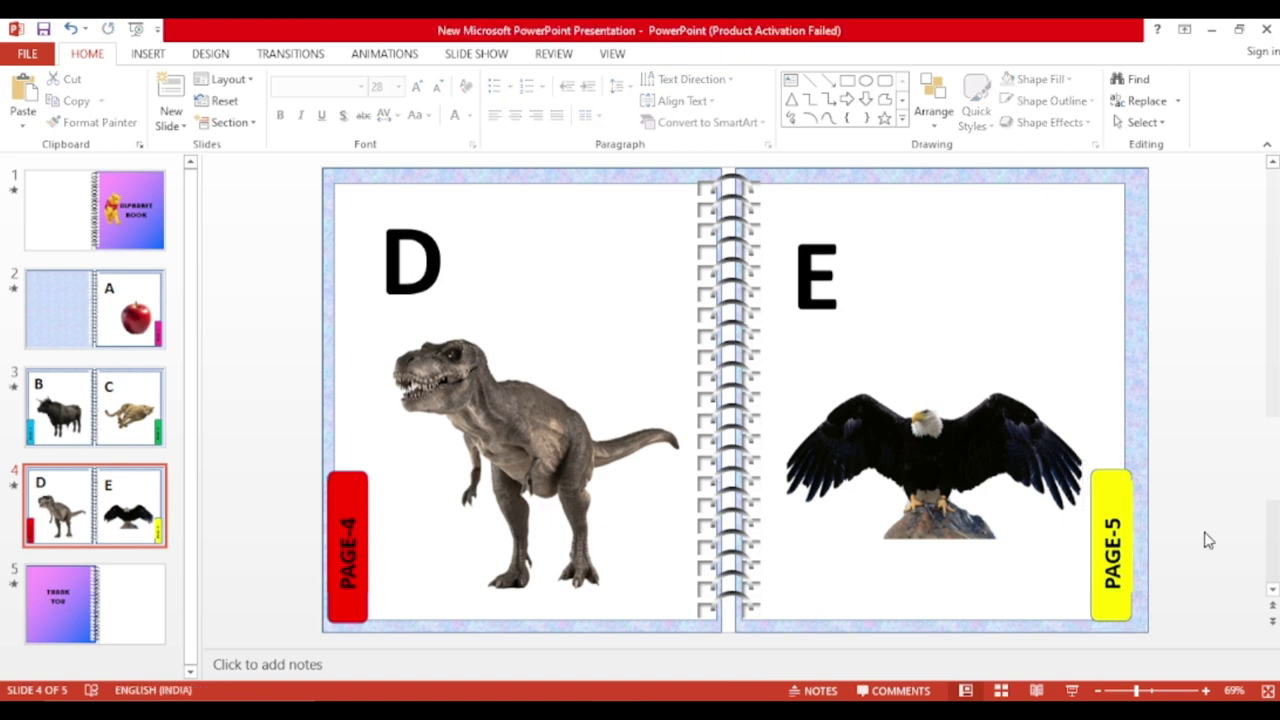
{"action": "left_click", "coordinate": [1112, 505]}
{"action": "left_click", "coordinate": [688, 53]}
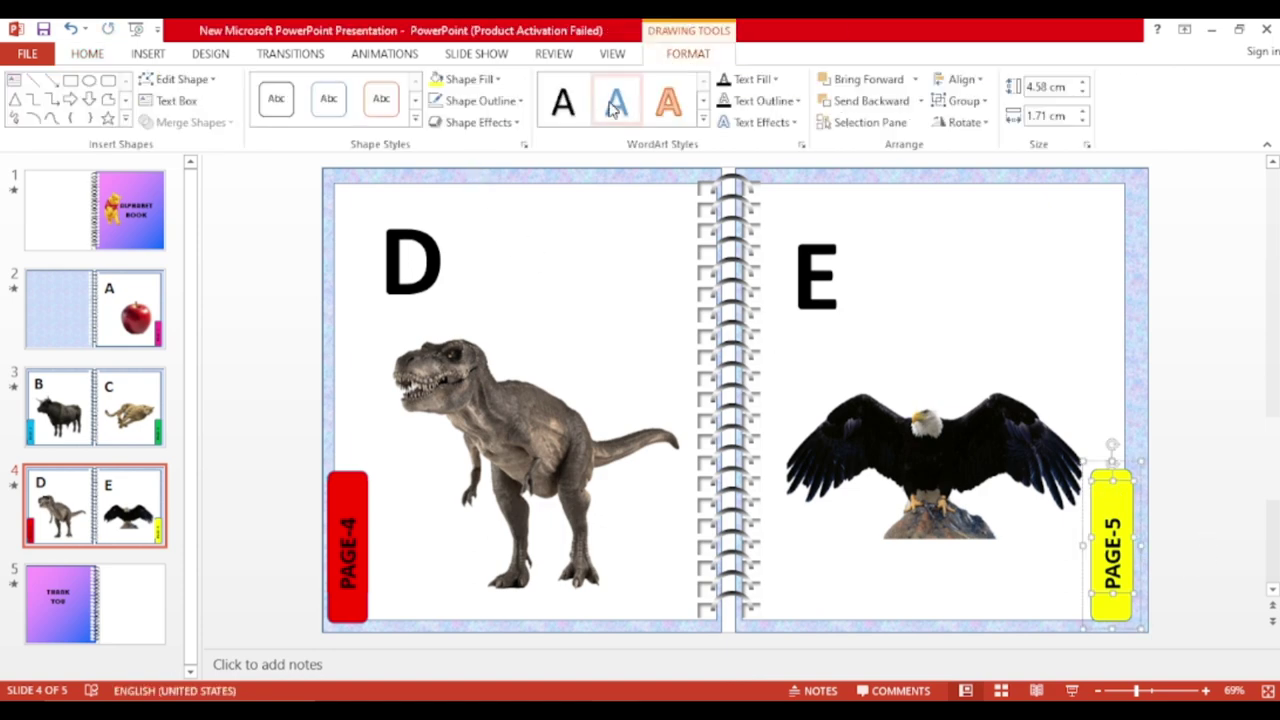
{"action": "left_click", "coordinate": [499, 79]}
{"action": "left_click", "coordinate": [505, 280]}
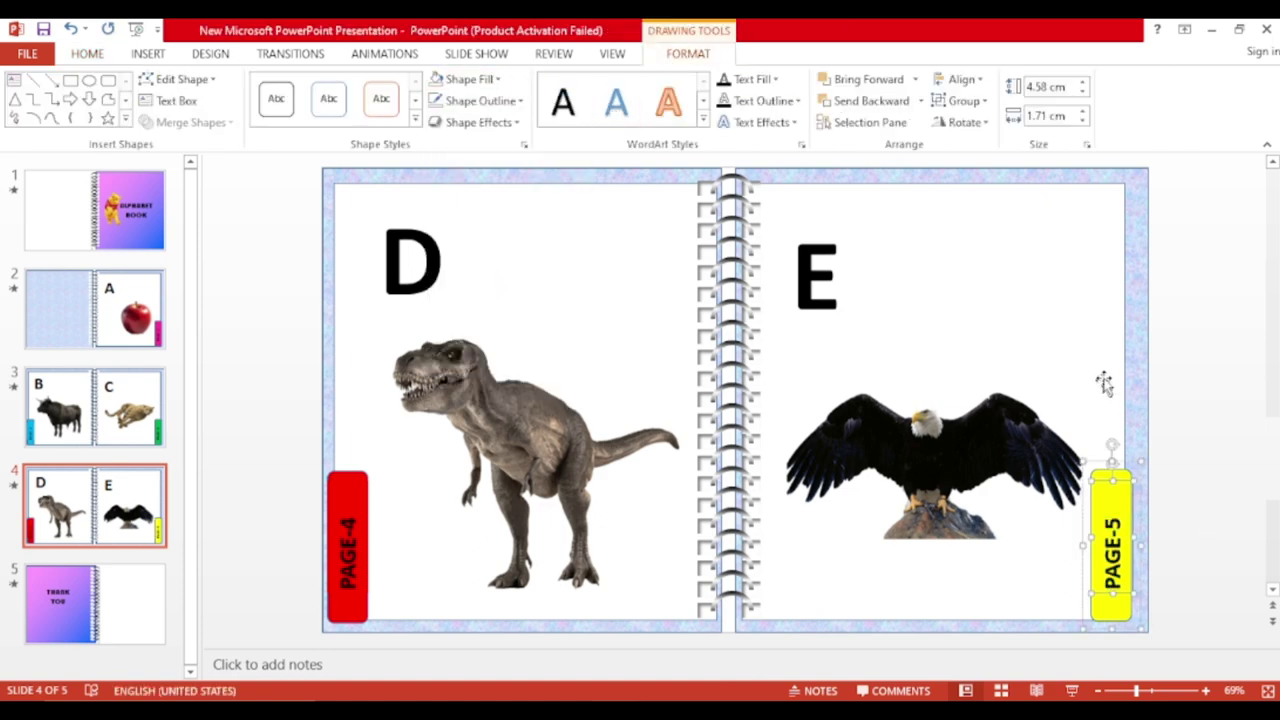
{"action": "left_click", "coordinate": [115, 246]}
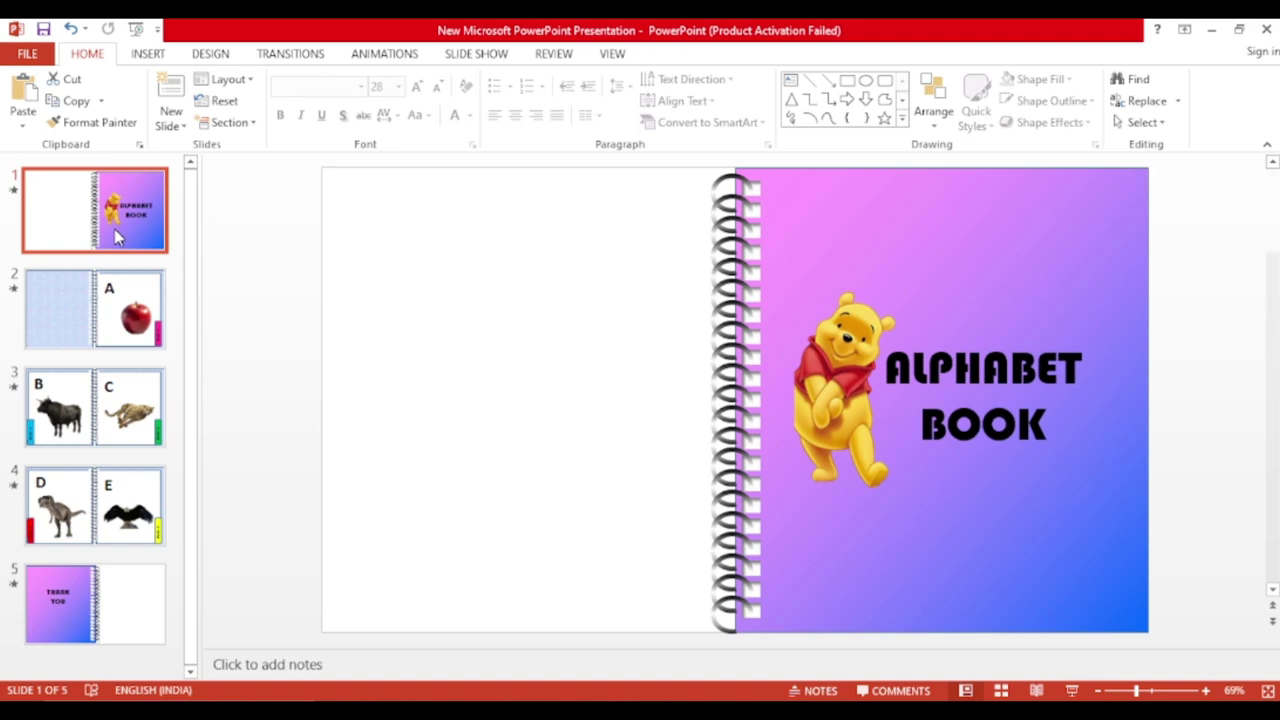
Run the slide show from the beginning, advancing past the cover and apple page to the PAGE-2/PAGE-3 spread
{"action": "left_click", "coordinate": [478, 53]}
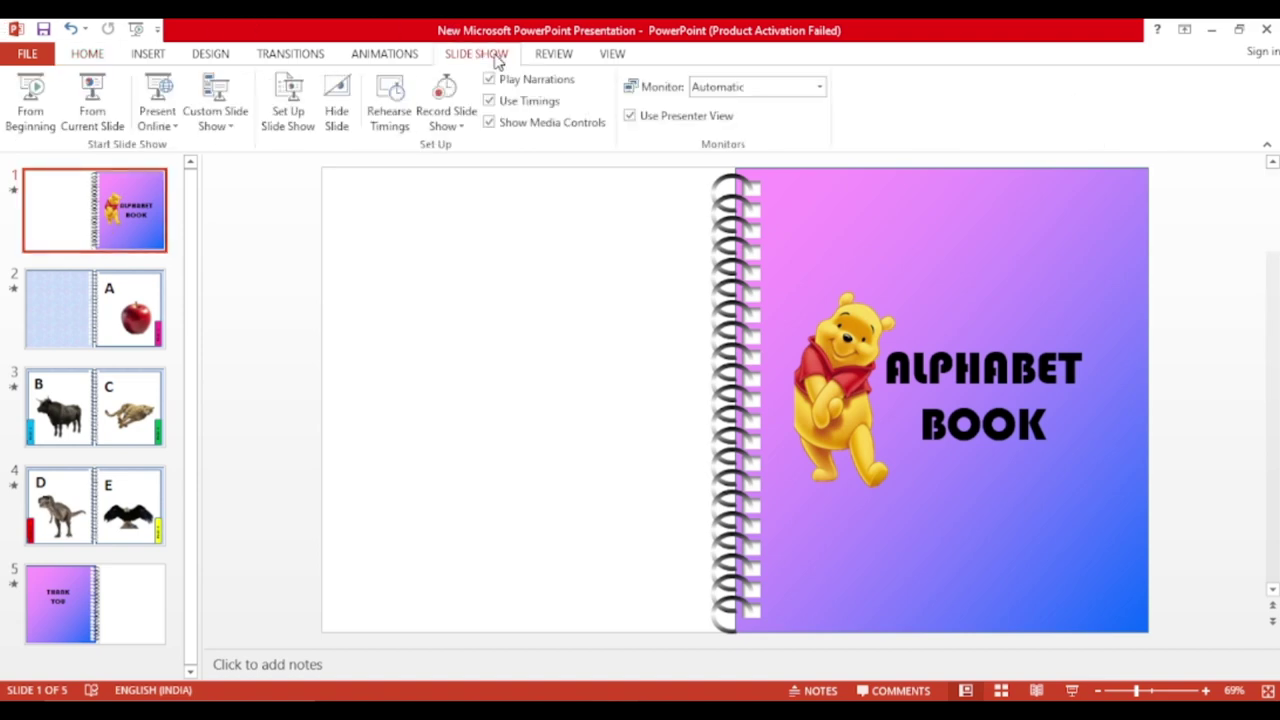
{"action": "left_click", "coordinate": [33, 96]}
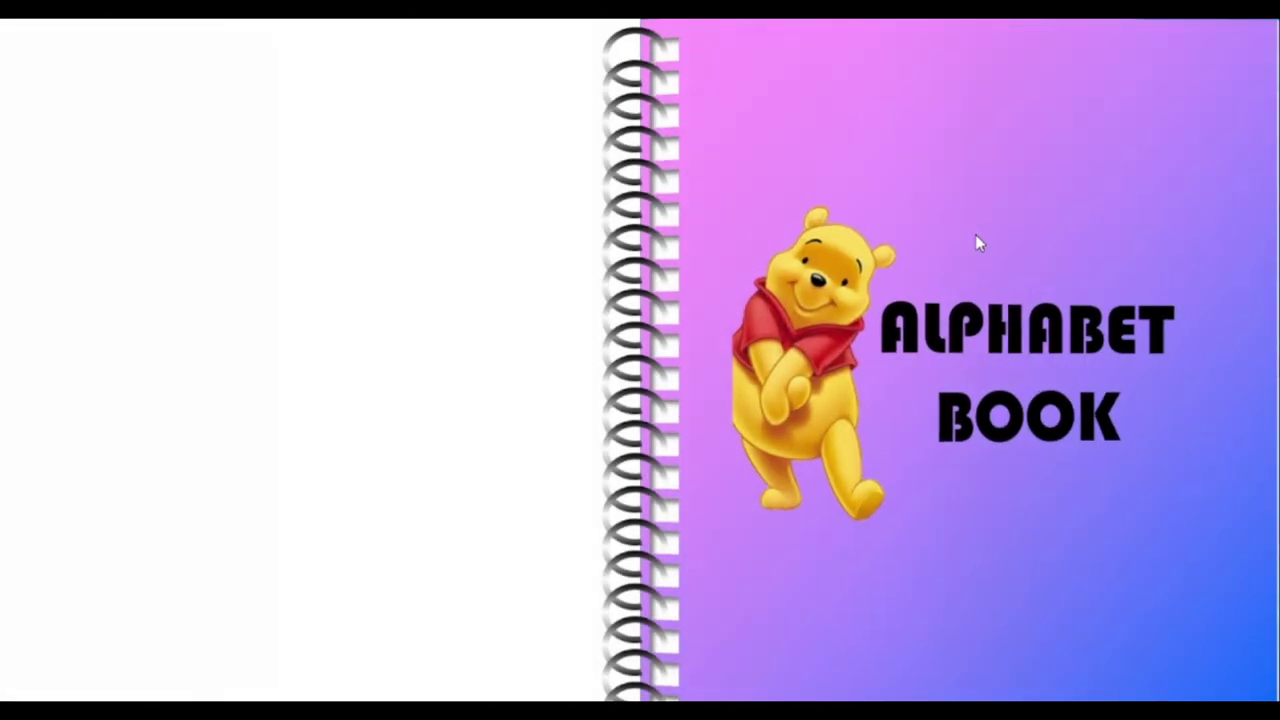
{"action": "left_click", "coordinate": [976, 238]}
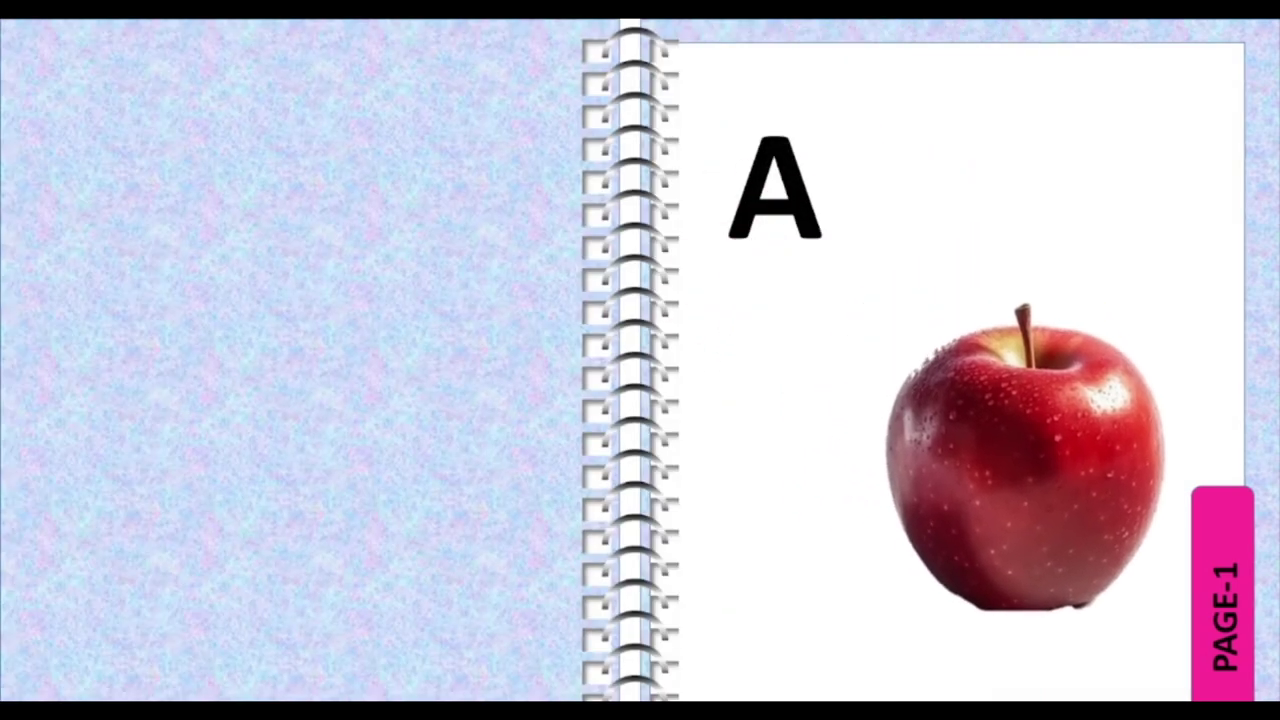
{"action": "key", "text": "Right"}
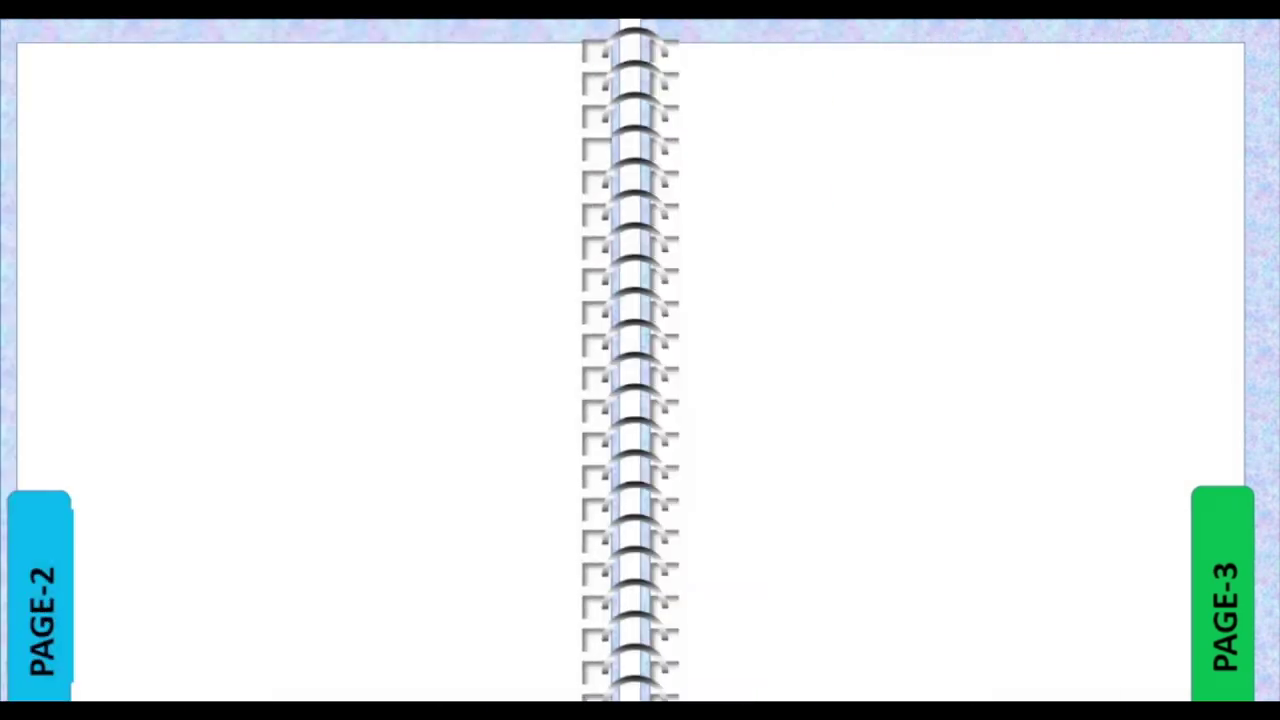